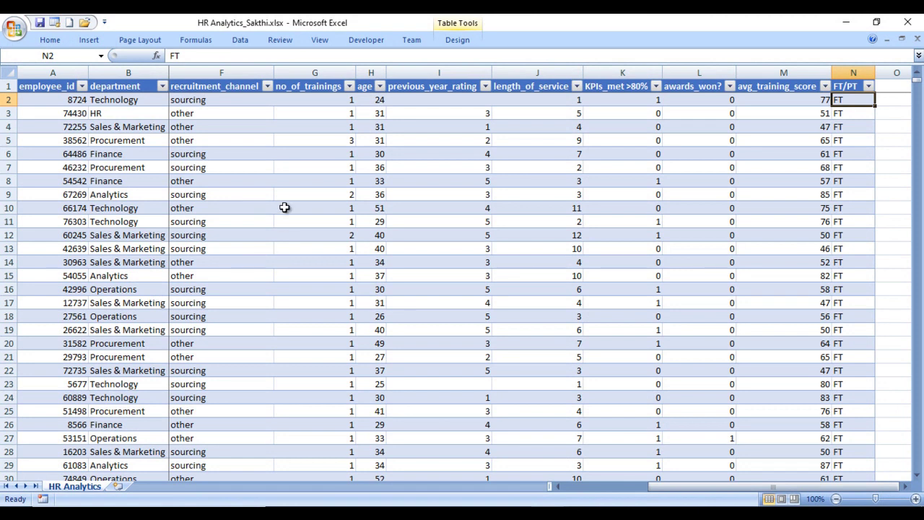
# Examine the HR Analytics table's columns from department through recruitment_channel.
pyautogui.click(261, 109)
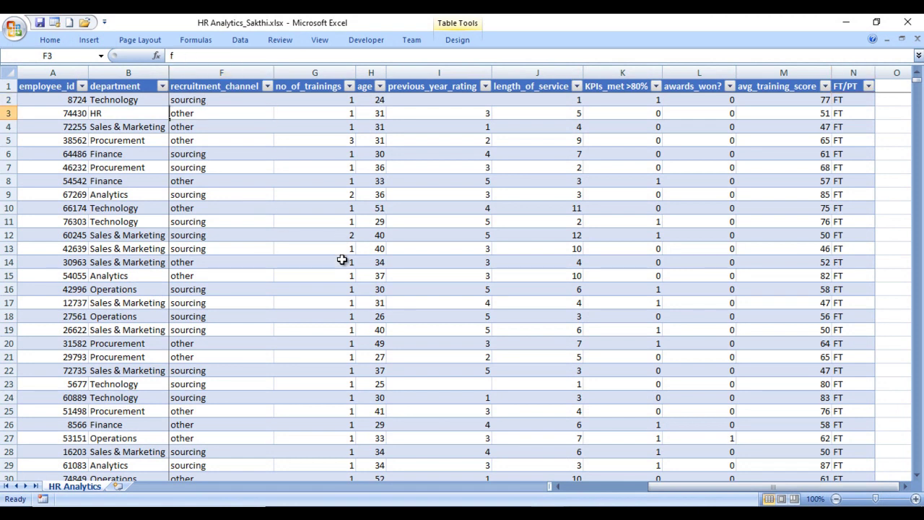
pyautogui.hotkey('ctrl', 'shift', '0')
pyautogui.press('Left')
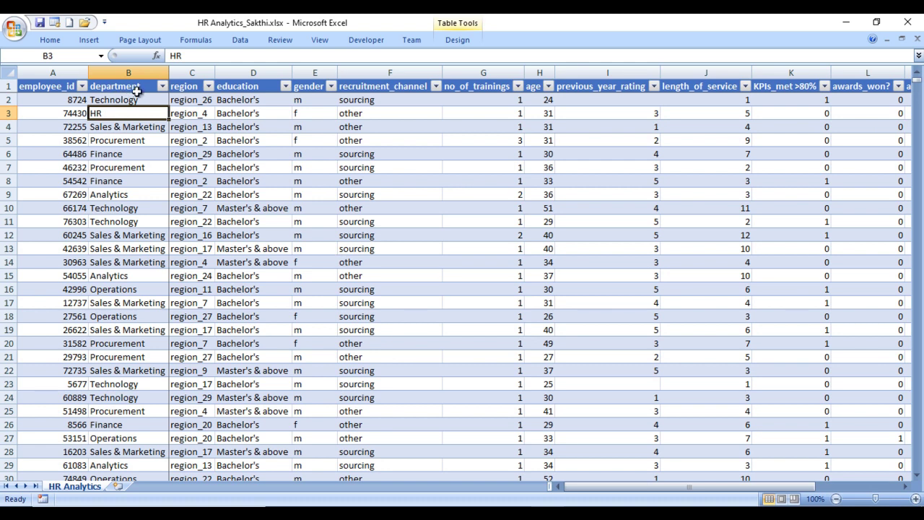
pyautogui.click(189, 88)
pyautogui.doubleClick(268, 86)
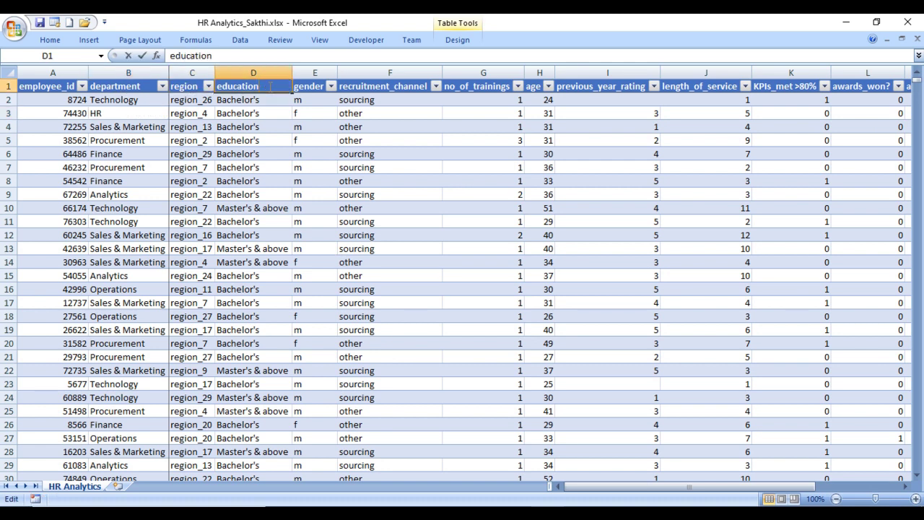
pyautogui.click(393, 101)
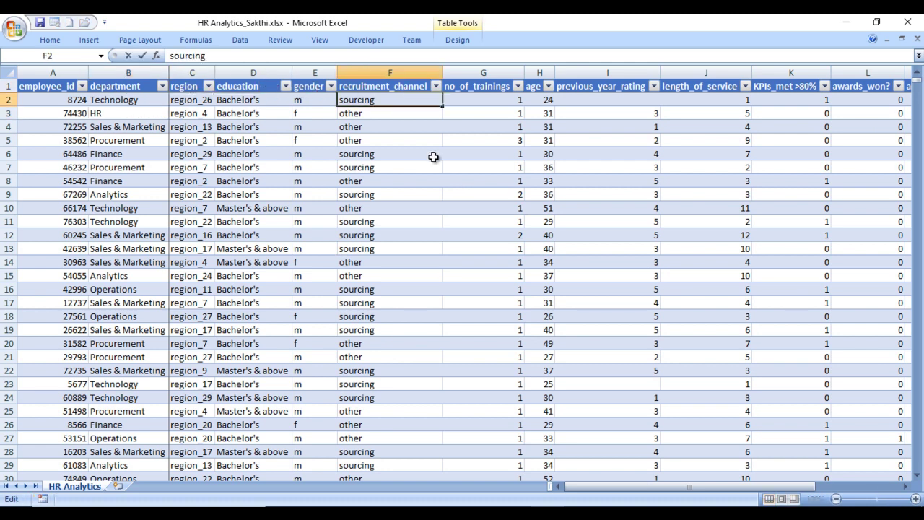
pyautogui.click(413, 142)
pyautogui.click(395, 88)
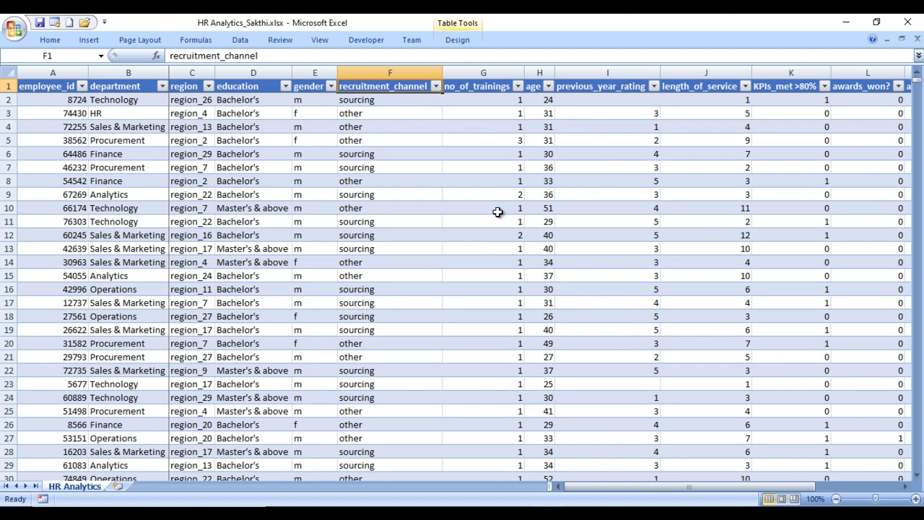
# Review the remaining column headers of the table, from no_of_trainings through FT/PT.
pyautogui.press('Right')
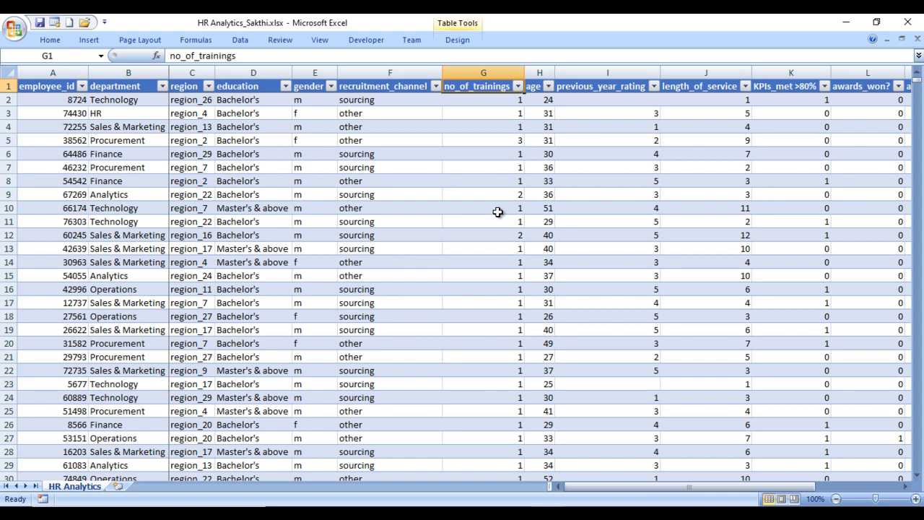
pyautogui.press('Right')
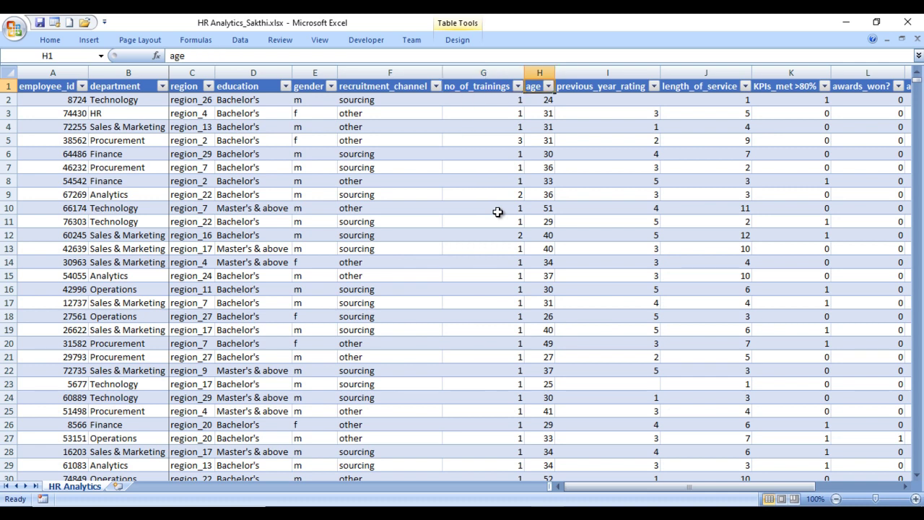
pyautogui.press('Right')
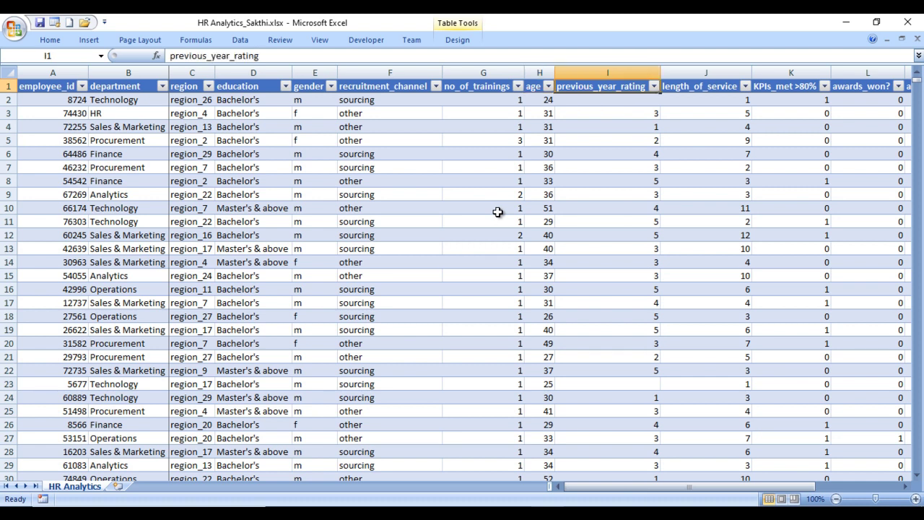
pyautogui.press('Right')
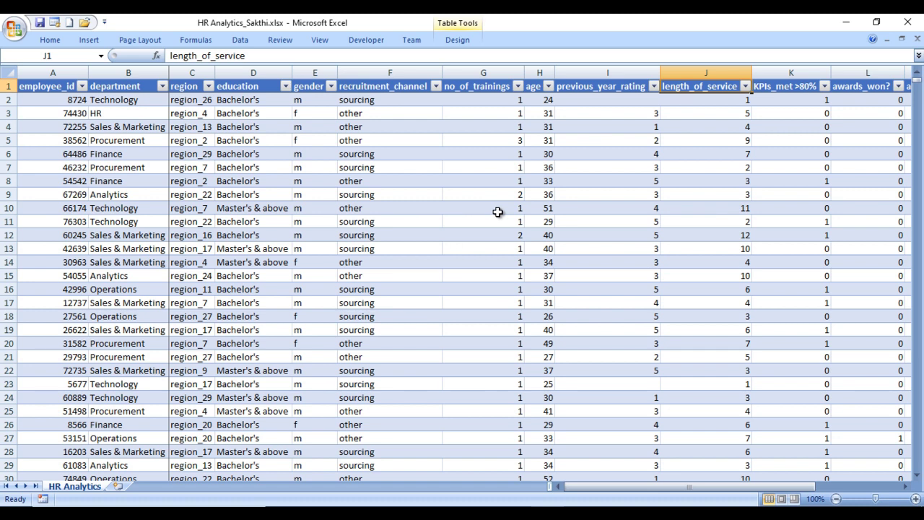
pyautogui.press('Right')
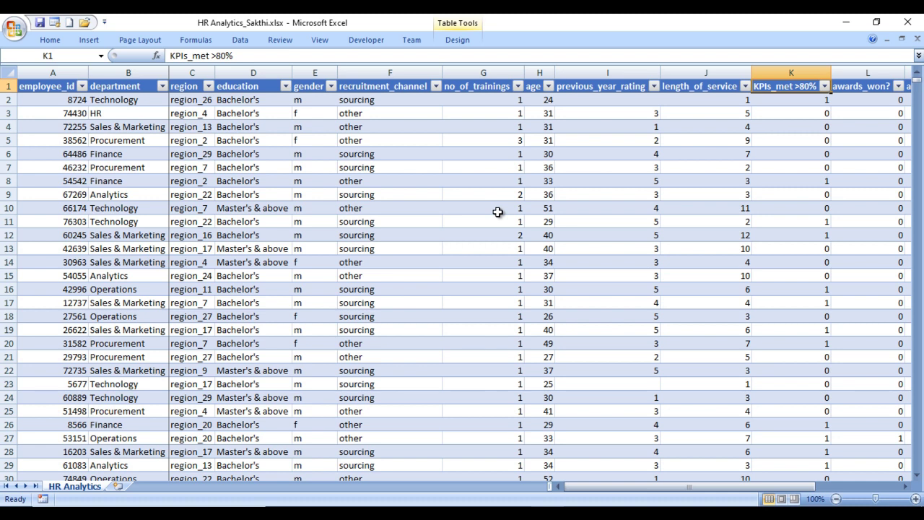
pyautogui.press('Right')
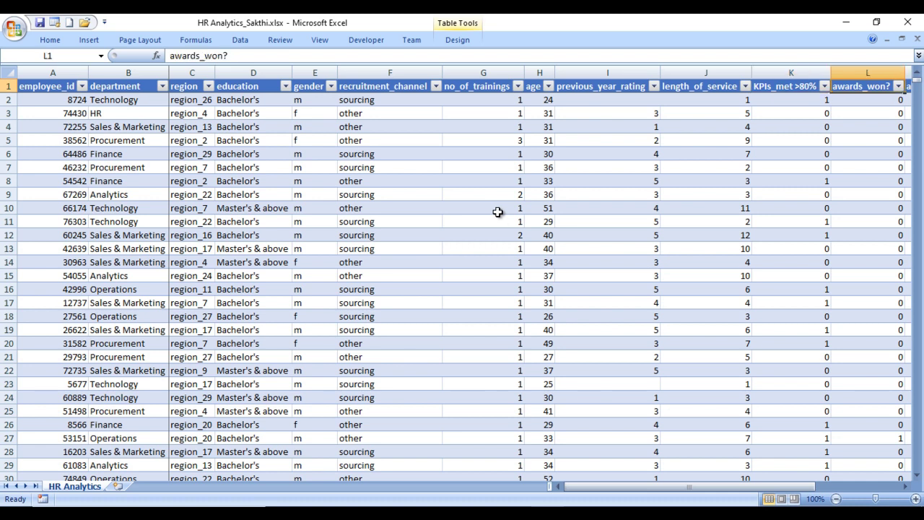
pyautogui.press('Right')
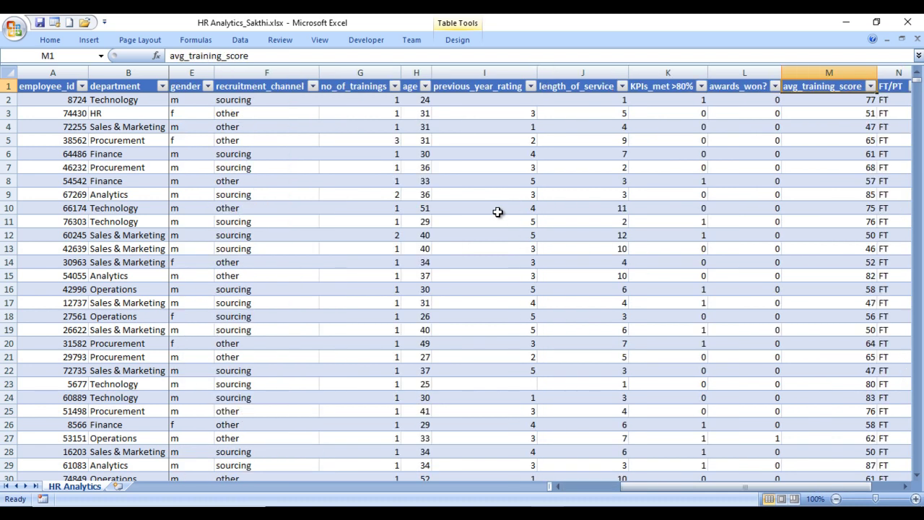
pyautogui.press('Left')
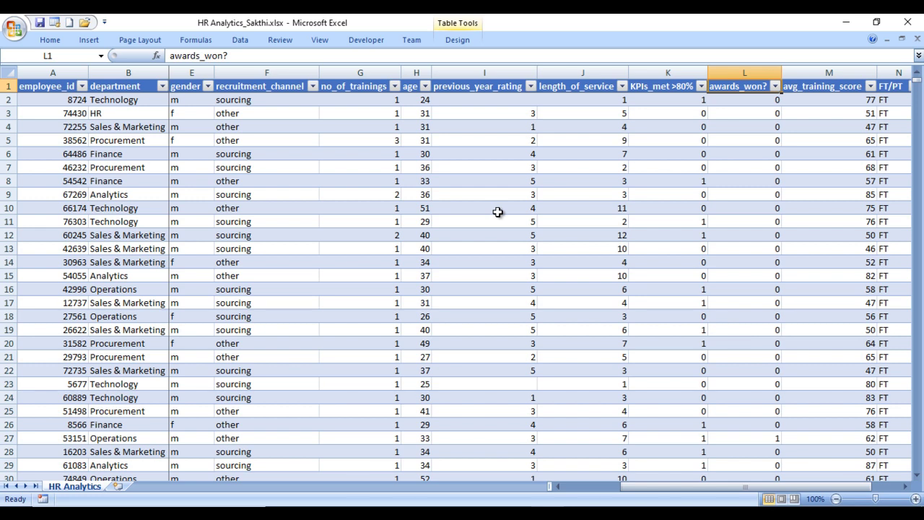
pyautogui.press('Right')
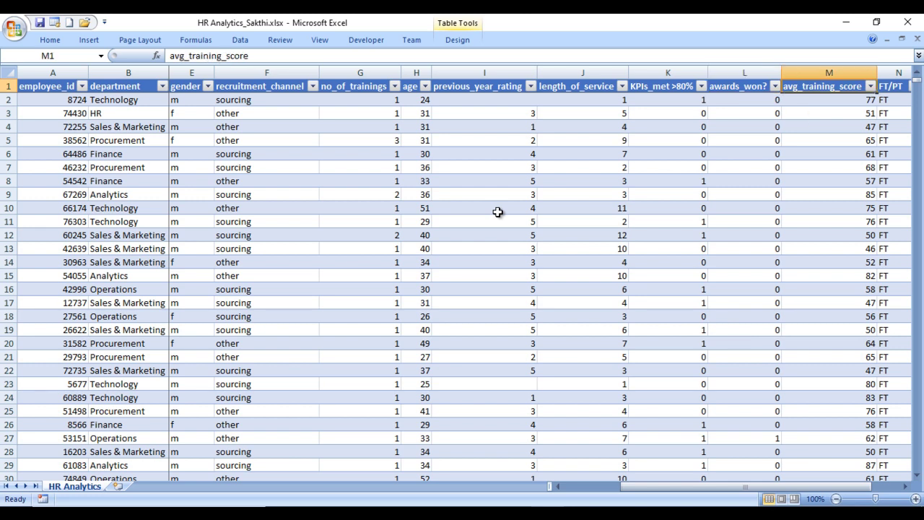
pyautogui.press('Right')
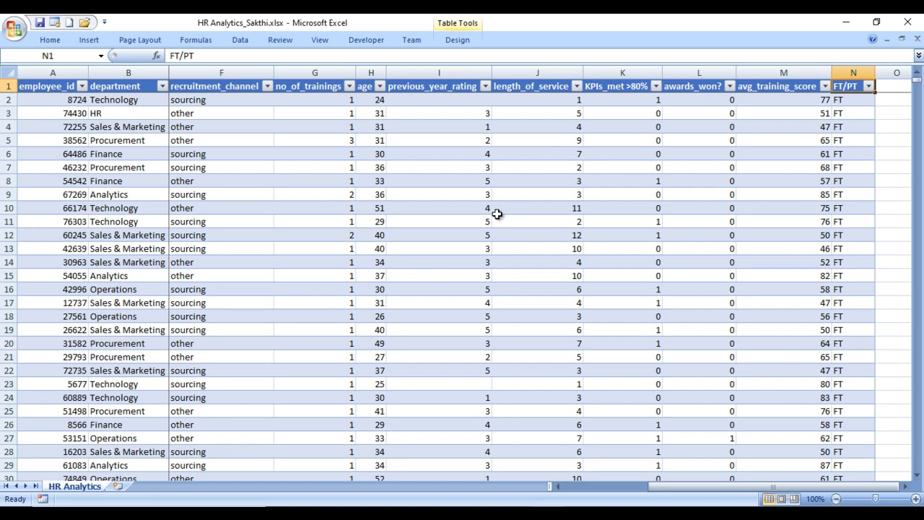
# Switch to the blank Power BI Desktop report and load the HRAnalytics table from HR Analytics_Sakthi.xlsx.
pyautogui.click(437, 455)
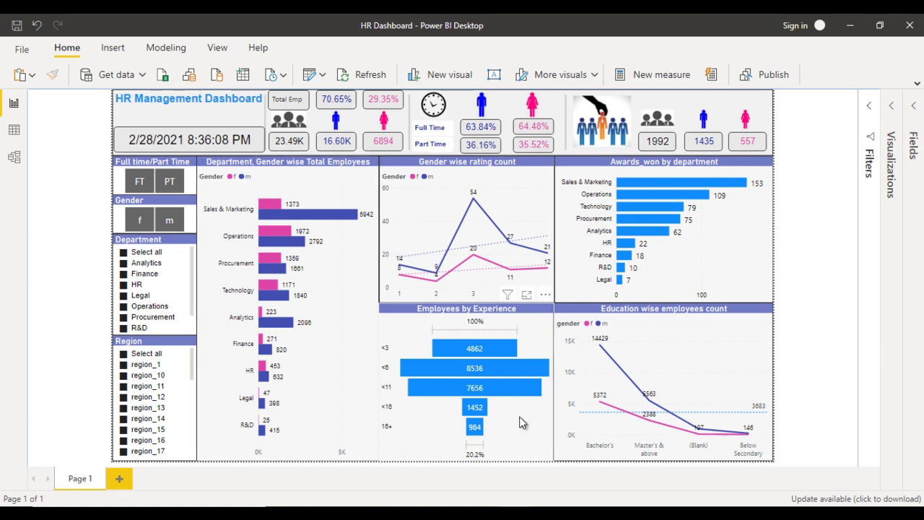
pyautogui.click(583, 458)
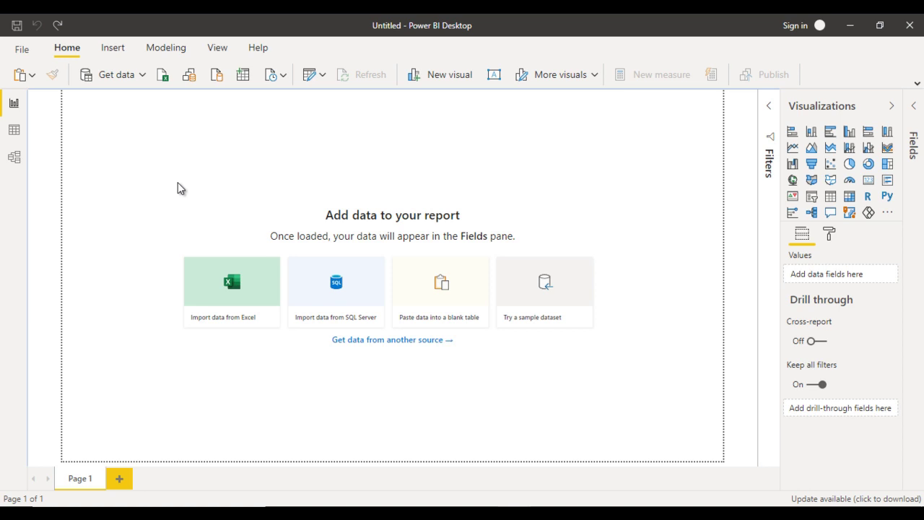
pyautogui.click(231, 300)
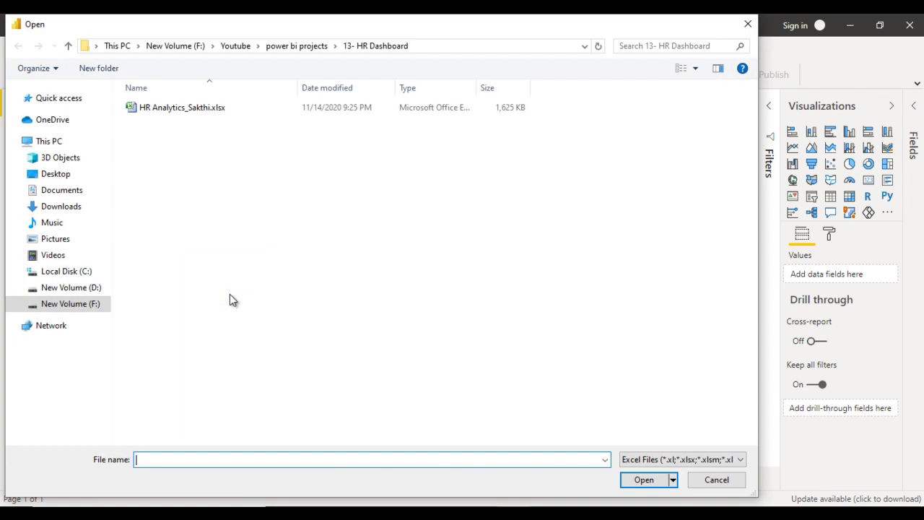
pyautogui.click(210, 112)
pyautogui.click(644, 480)
pyautogui.click(643, 483)
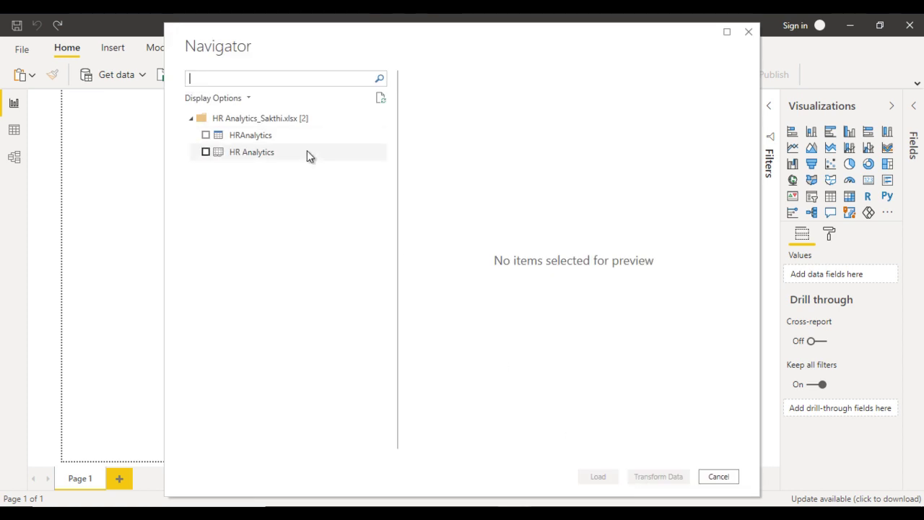
pyautogui.click(207, 135)
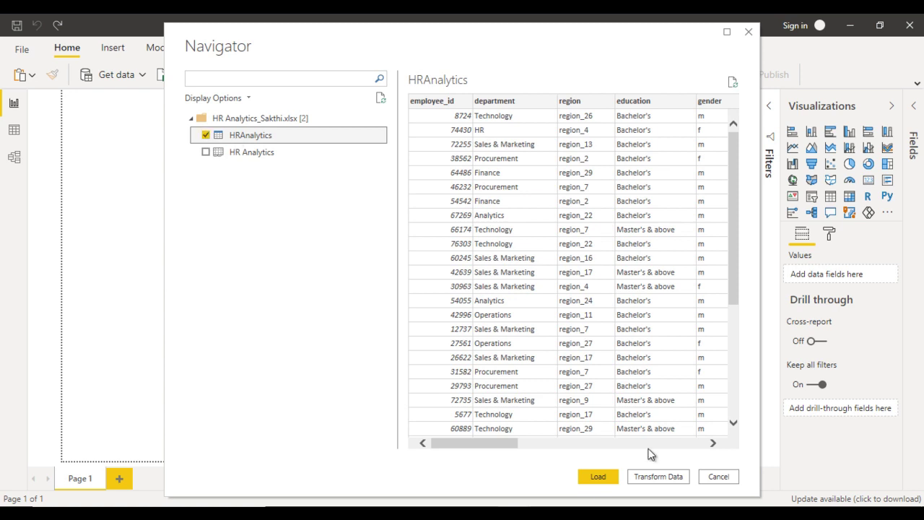
pyautogui.click(601, 481)
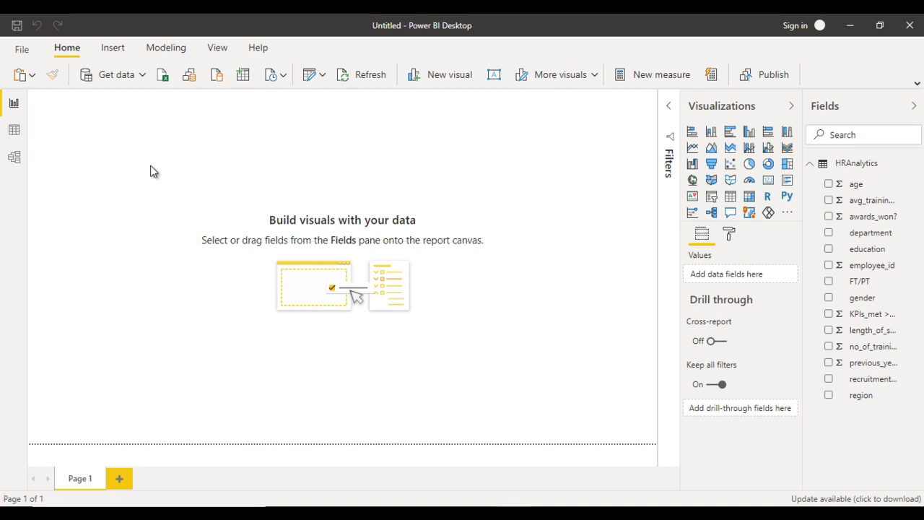
# Inspect the loaded HRAnalytics table's rows in the data view.
pyautogui.click(13, 132)
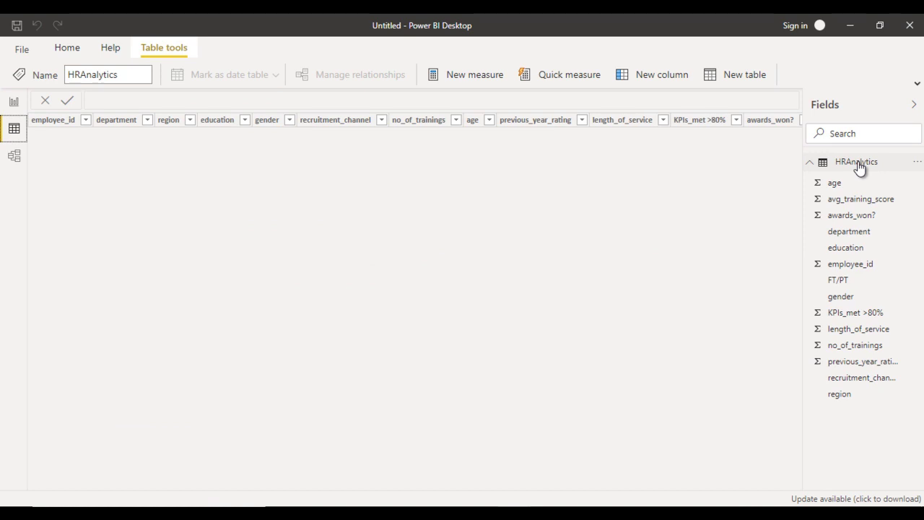
pyautogui.doubleClick(858, 163)
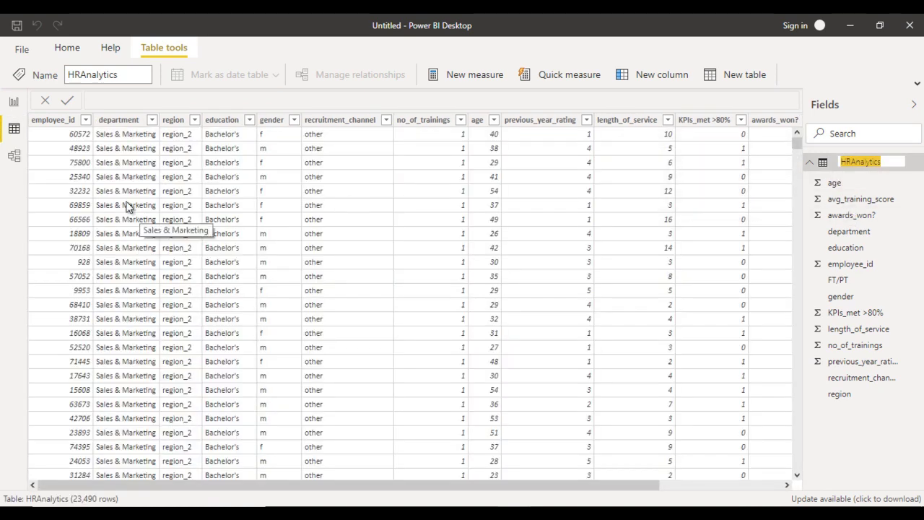
pyautogui.click(52, 123)
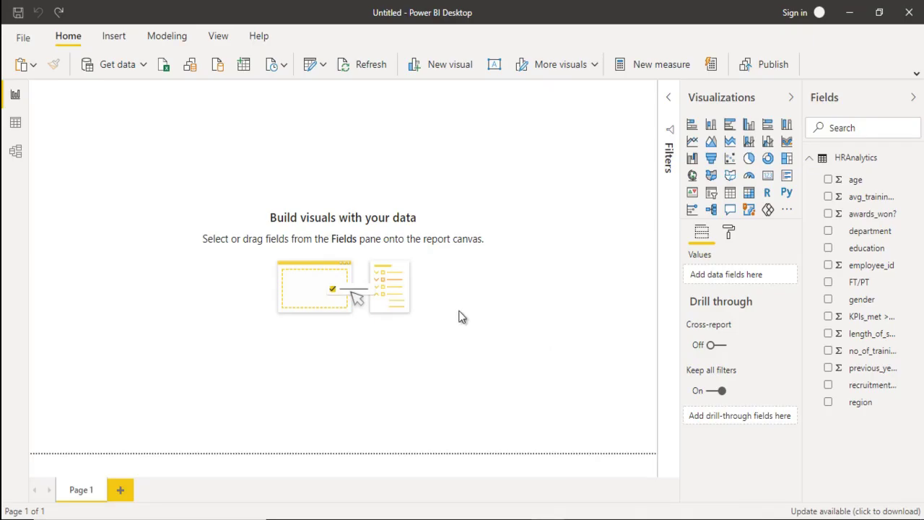
# Insert a text box at the upper edge of the report page and stretch it across the full page width as a header.
pyautogui.click(495, 66)
pyautogui.moveTo(115, 224); pyautogui.dragTo(104, 217)
pyautogui.click(93, 133)
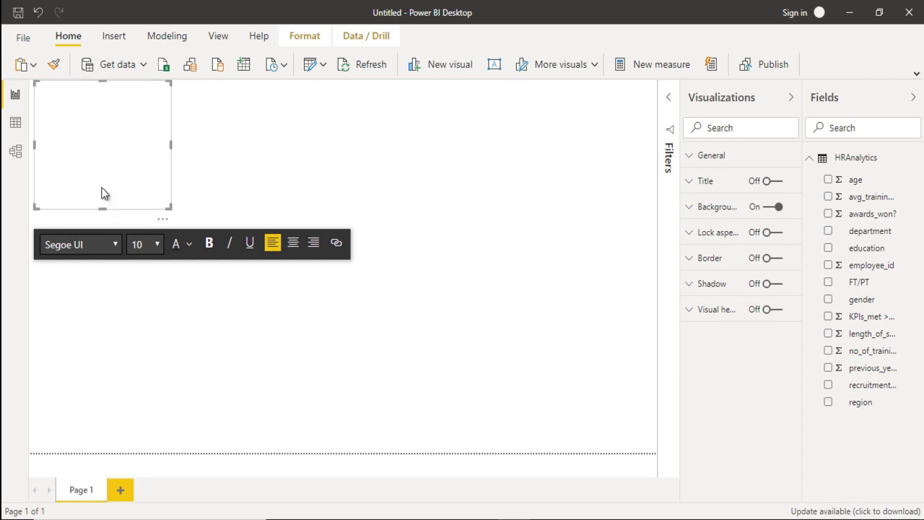
pyautogui.moveTo(104, 205); pyautogui.dragTo(98, 166)
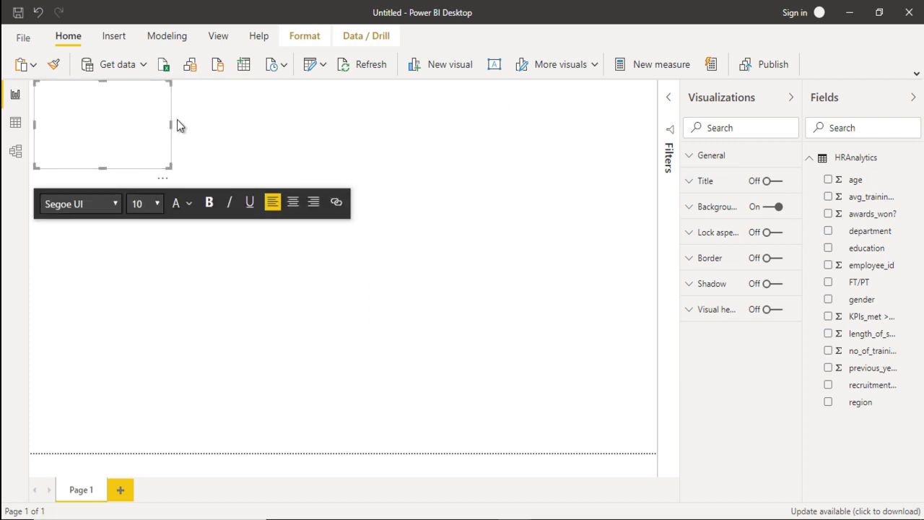
pyautogui.moveTo(607, 116); pyautogui.dragTo(651, 126)
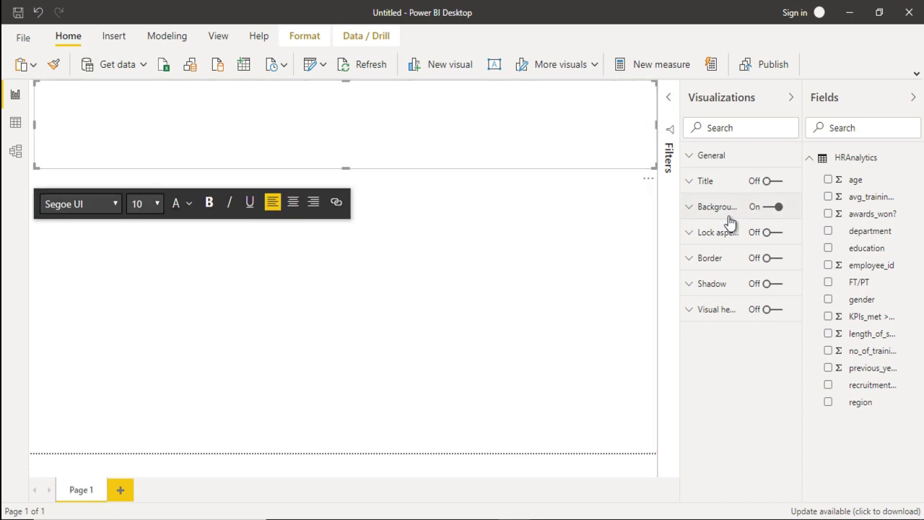
# Give the header text box a light grey background and reduce its height slightly.
pyautogui.click(702, 209)
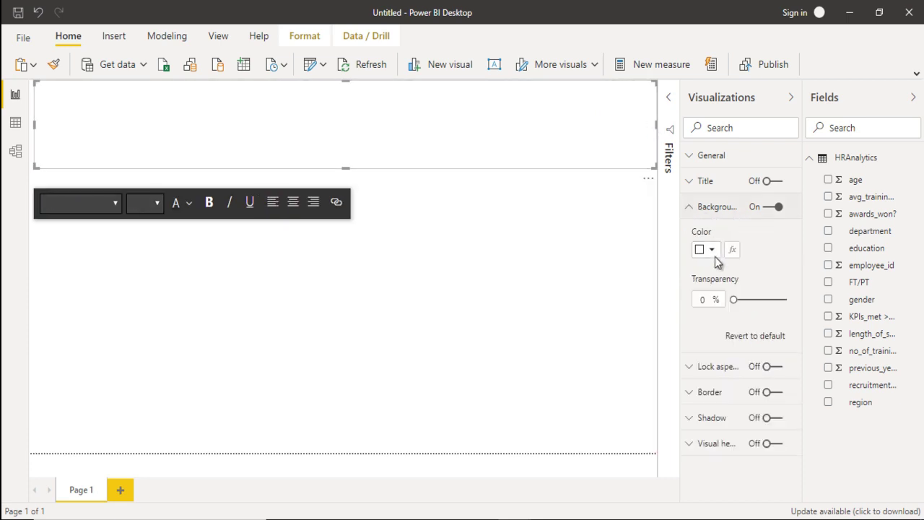
pyautogui.click(712, 251)
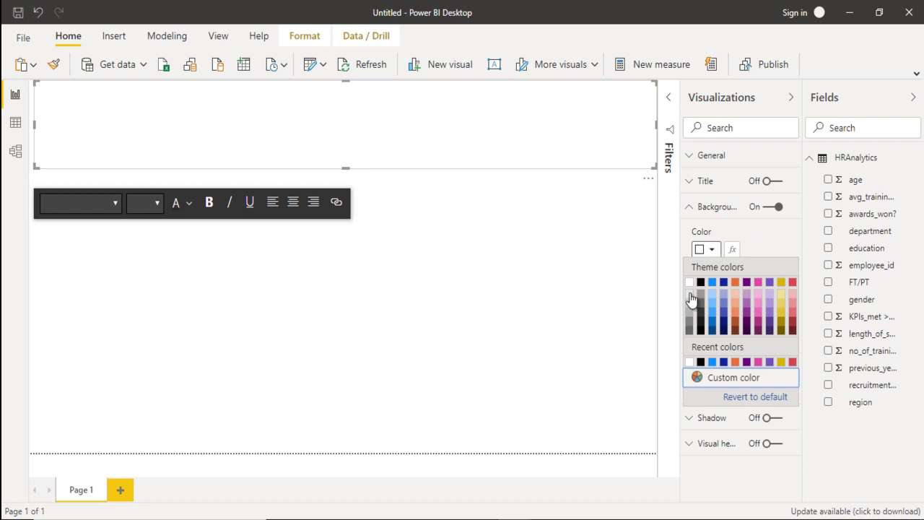
pyautogui.click(689, 298)
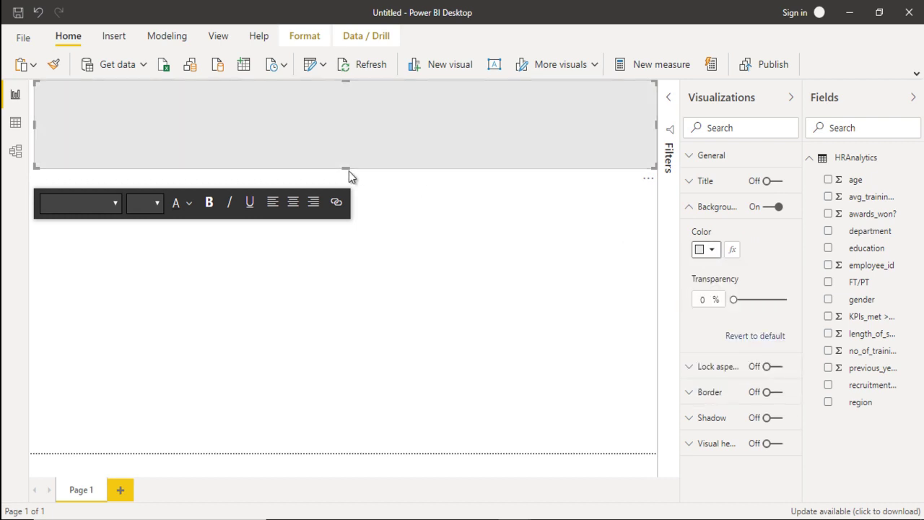
pyautogui.moveTo(347, 165); pyautogui.dragTo(345, 160)
# Copy the title "HR Management Dashboard" from the HR Dashboard report and paste it with its formatting into the untitled report's header text box.
pyautogui.click(165, 114)
pyautogui.moveTo(520, 519)
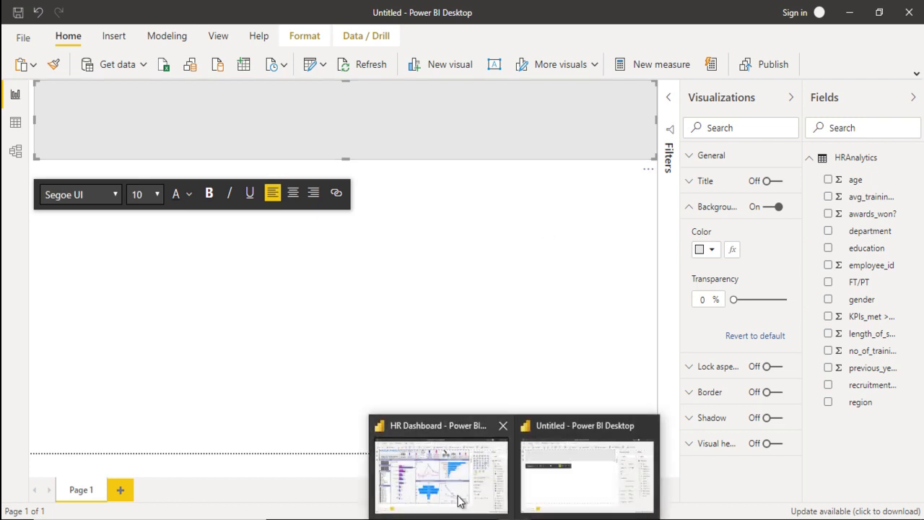
pyautogui.click(462, 501)
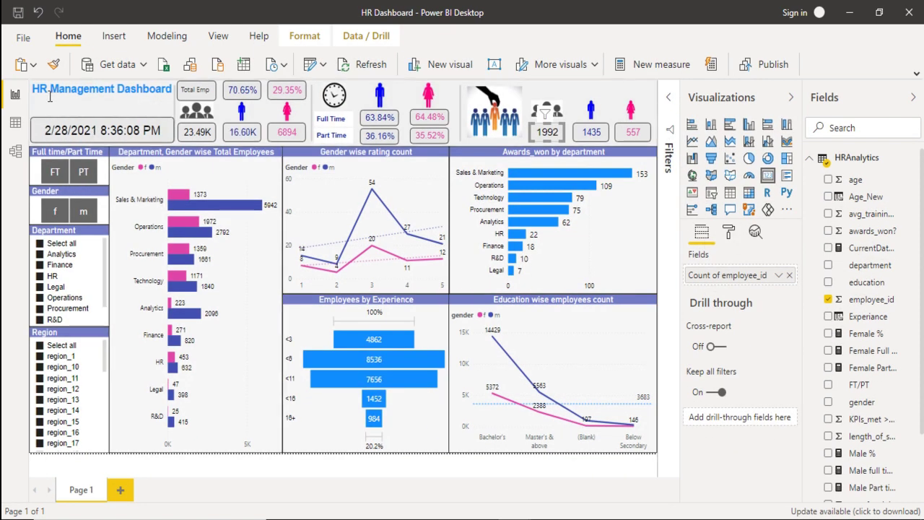
pyautogui.moveTo(33, 89); pyautogui.dragTo(77, 93)
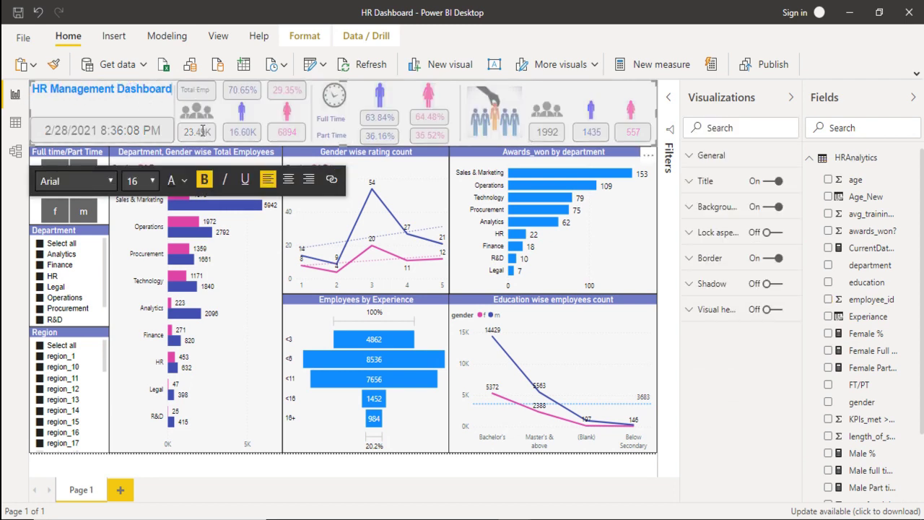
pyautogui.hotkey('ctrl', 'shift', 'Left')
pyautogui.hotkey('ctrl', 'shift', 'Left')
pyautogui.hotkey('ctrl', 'shift', 'Left')
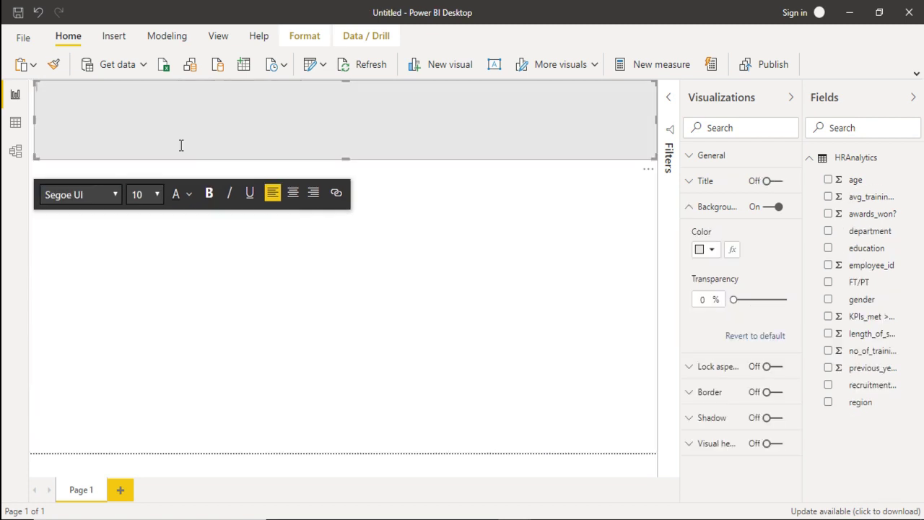
pyautogui.write('HR Management Dashboard')
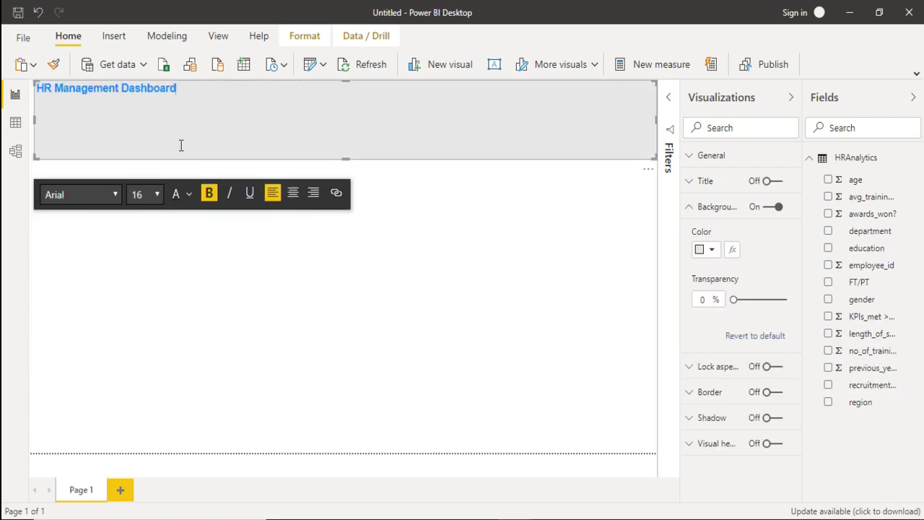
# Create a measure in the HRAnalytics table with the formula Cur_DT = NOW().
pyautogui.click(193, 278)
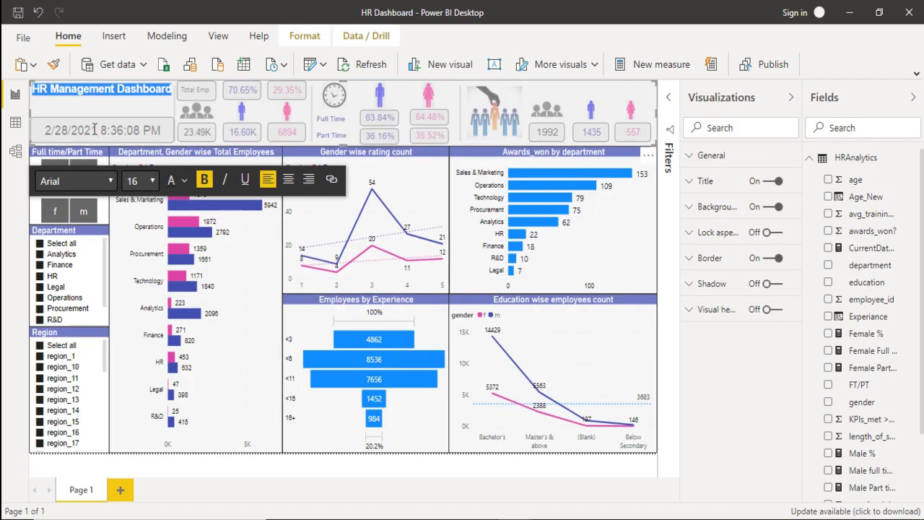
pyautogui.click(405, 177)
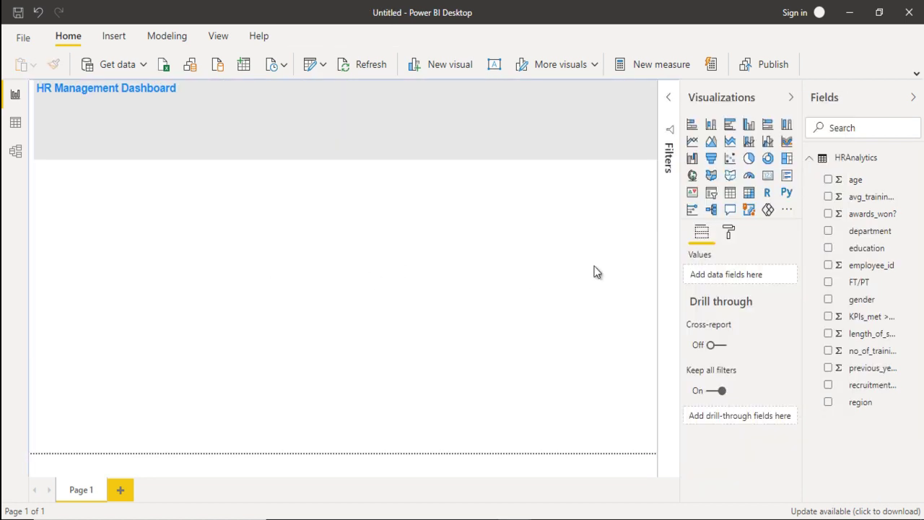
pyautogui.click(878, 159)
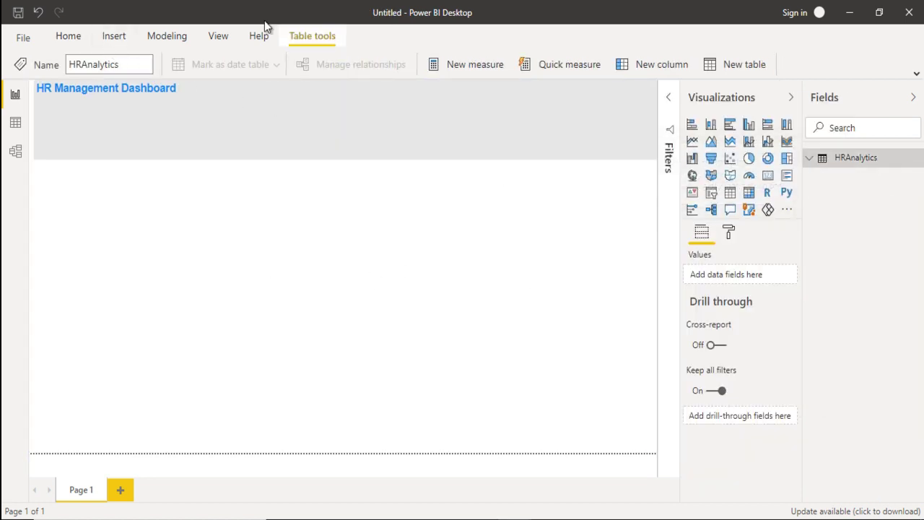
pyautogui.click(476, 66)
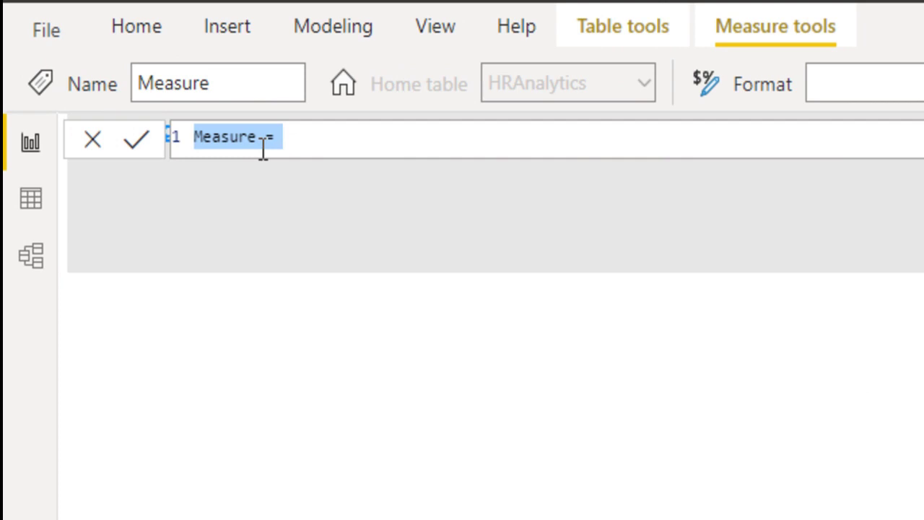
pyautogui.click(263, 144)
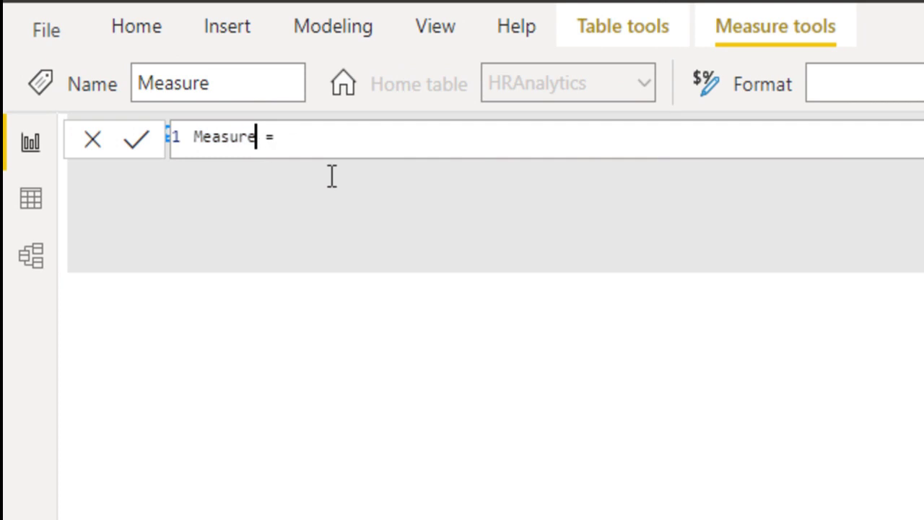
pyautogui.hotkey('ctrl', 'shift', 'Left')
pyautogui.write('Cur')
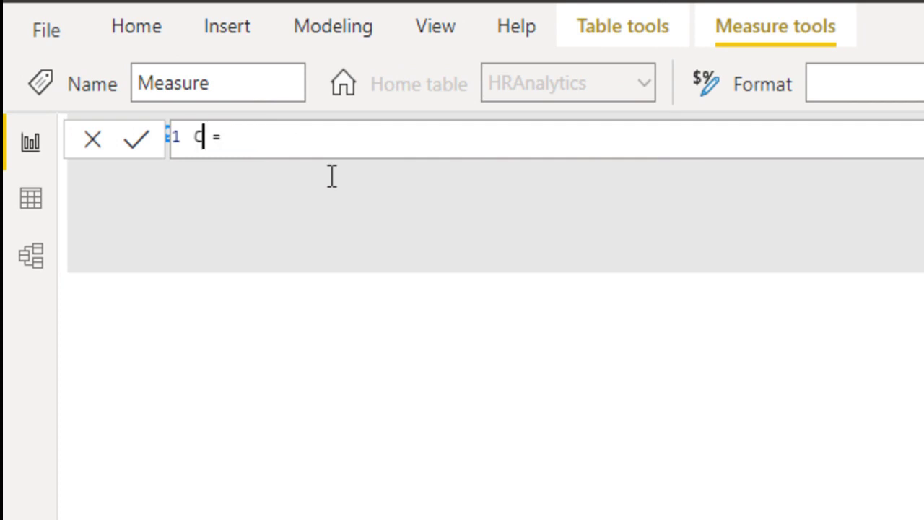
pyautogui.write('_DT')
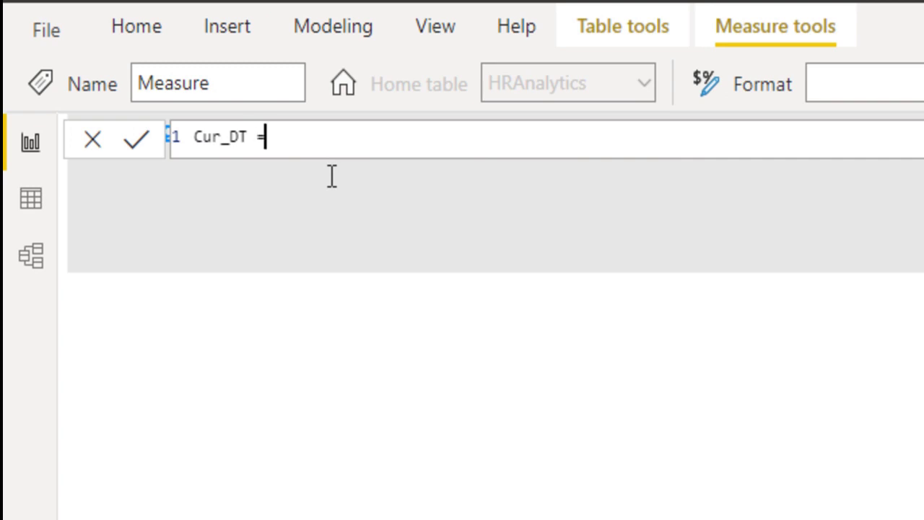
pyautogui.write(' NOw()')
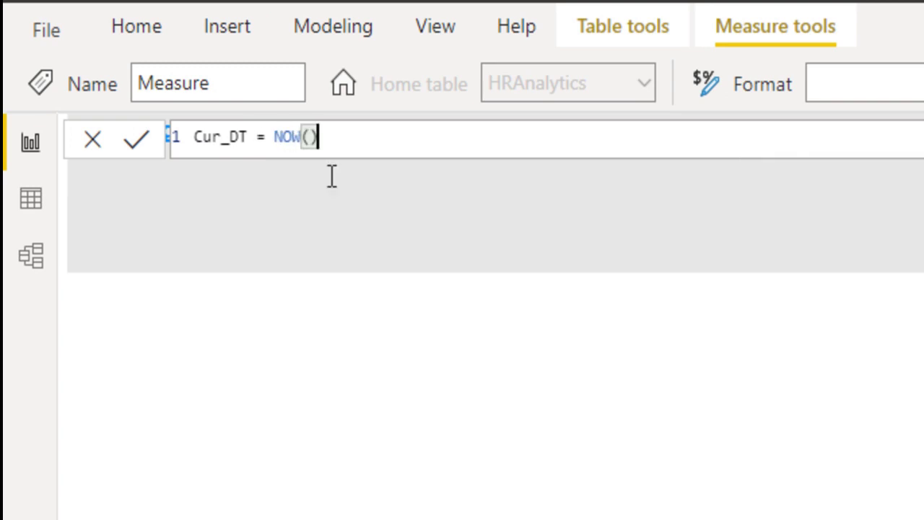
pyautogui.press('Return')
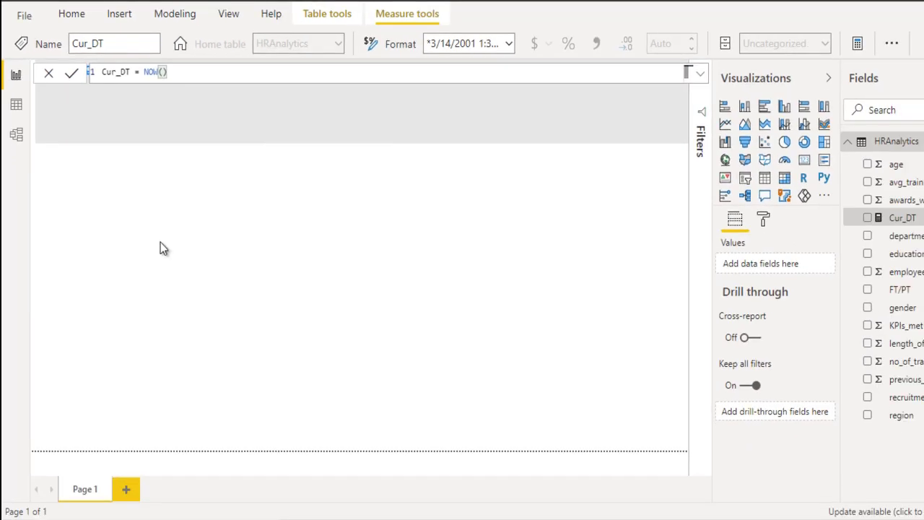
# Add a card visual showing the Cur_DT measure below the header and size it to fit the date and time.
pyautogui.click(265, 415)
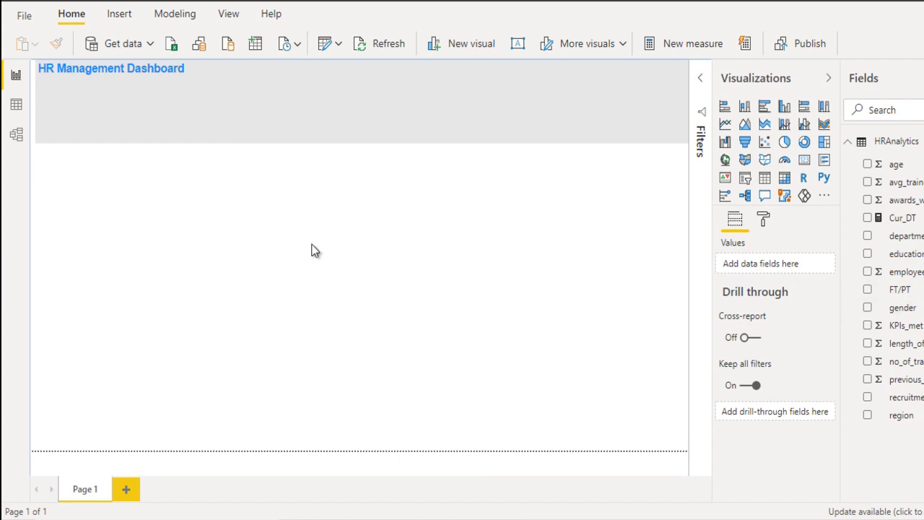
pyautogui.click(804, 160)
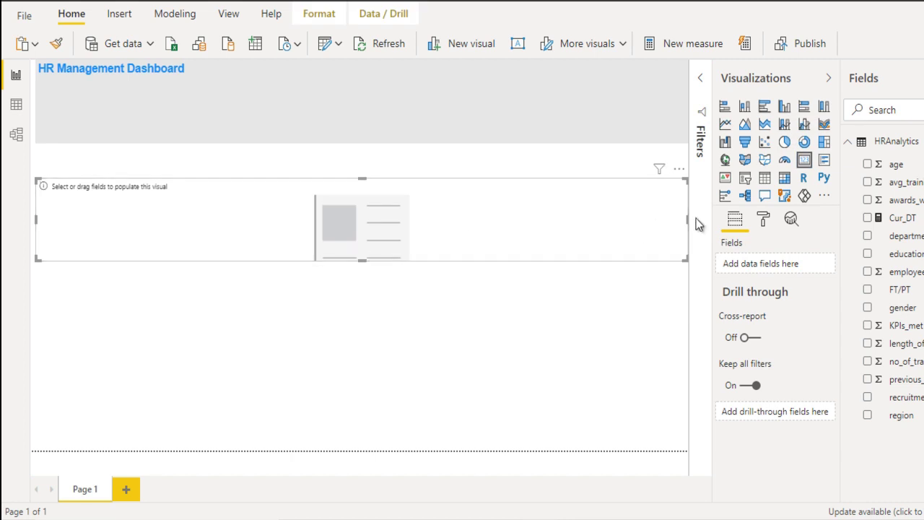
pyautogui.moveTo(687, 218); pyautogui.dragTo(130, 218)
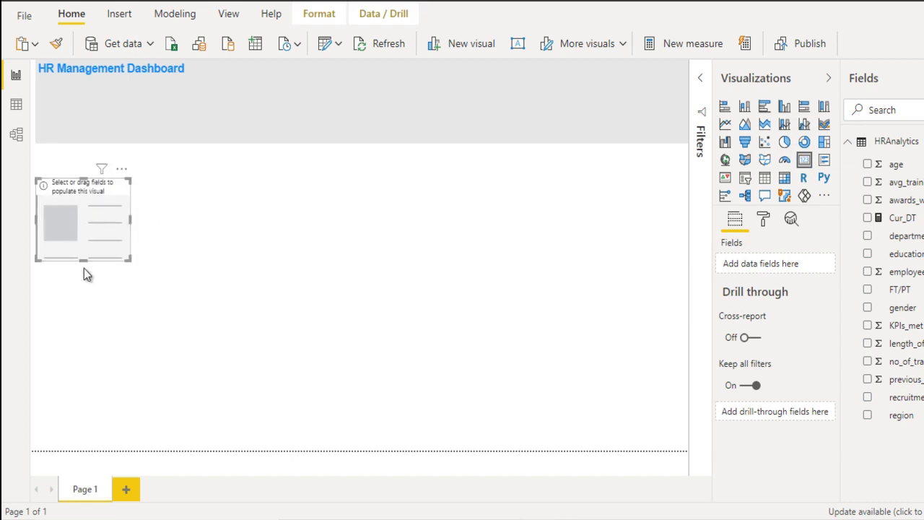
pyautogui.moveTo(81, 262); pyautogui.dragTo(82, 202)
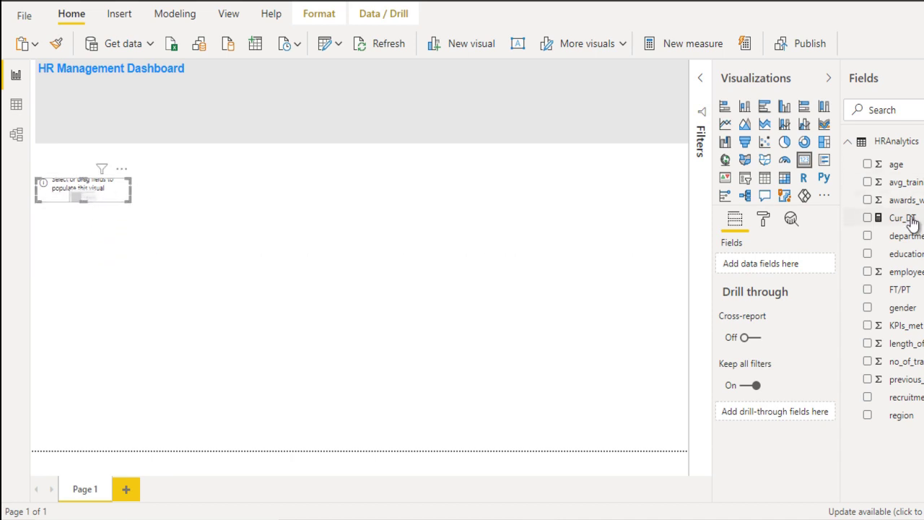
pyautogui.moveTo(906, 224); pyautogui.dragTo(775, 264)
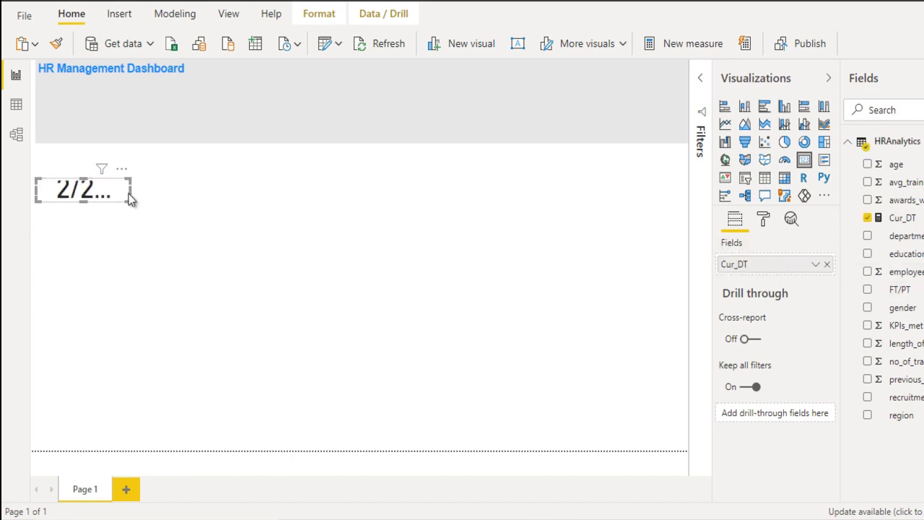
pyautogui.moveTo(133, 191); pyautogui.dragTo(279, 194)
pyautogui.moveTo(157, 201); pyautogui.dragTo(165, 236)
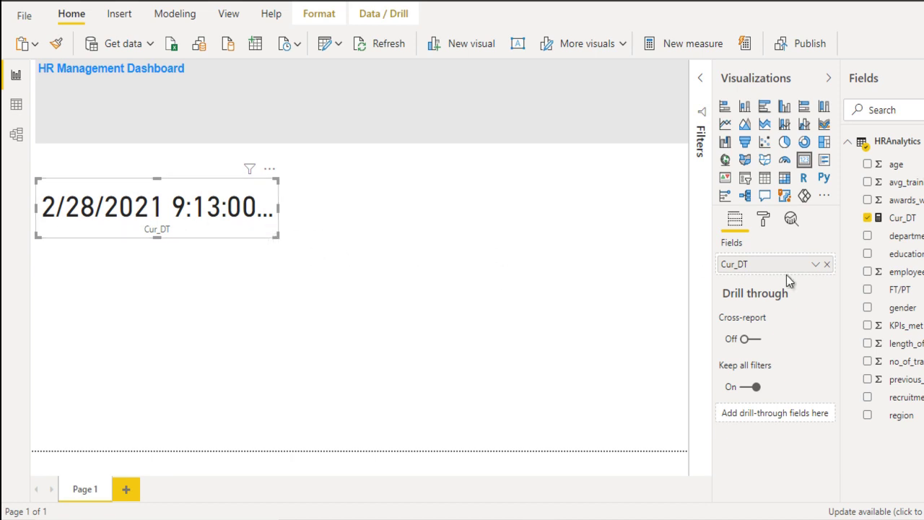
# Set the date card's data label text size to 18 pt and its font family to Arial.
pyautogui.click(768, 221)
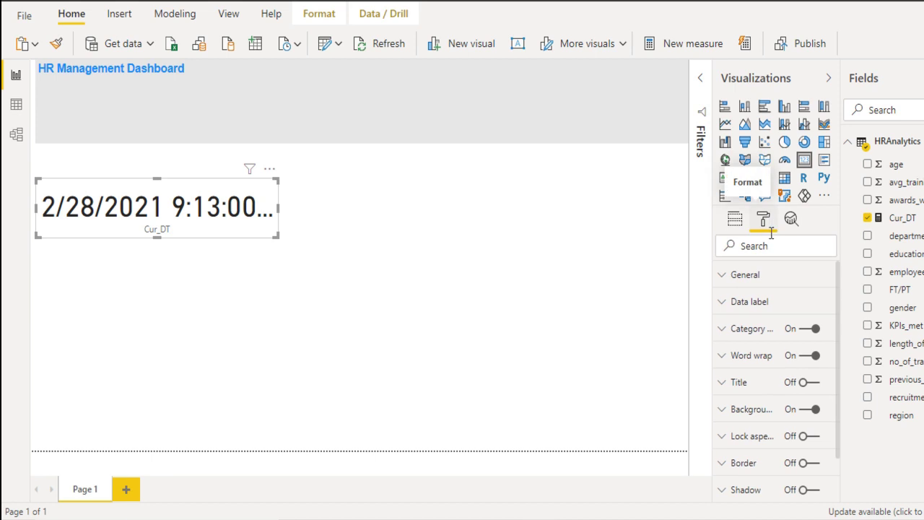
pyautogui.click(759, 303)
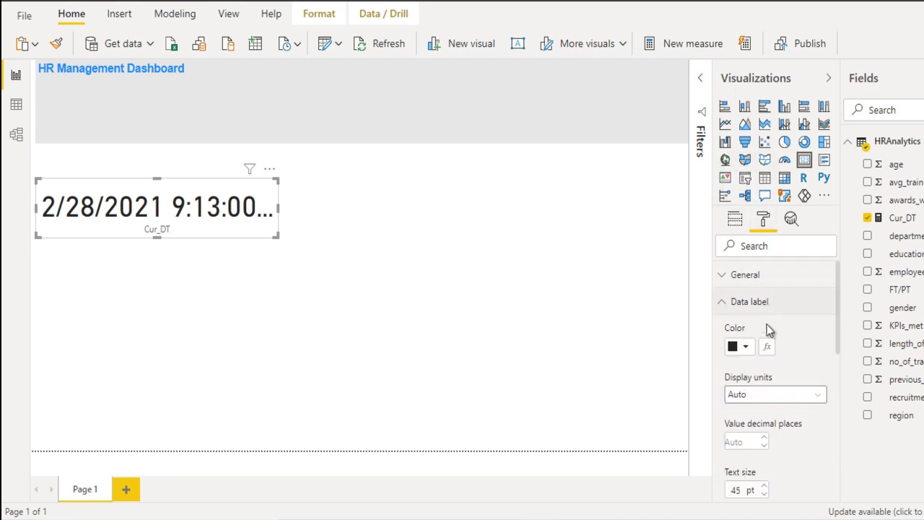
pyautogui.scroll(-2, 767, 346)
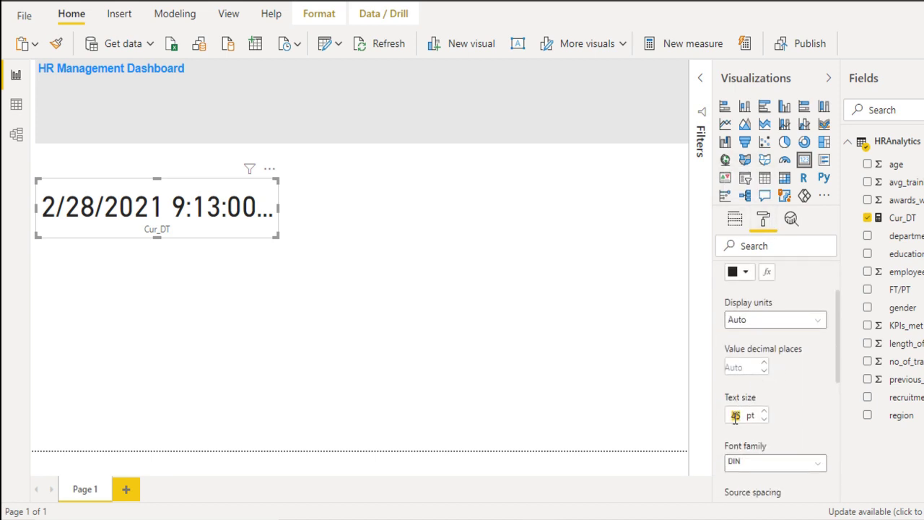
pyautogui.write('18')
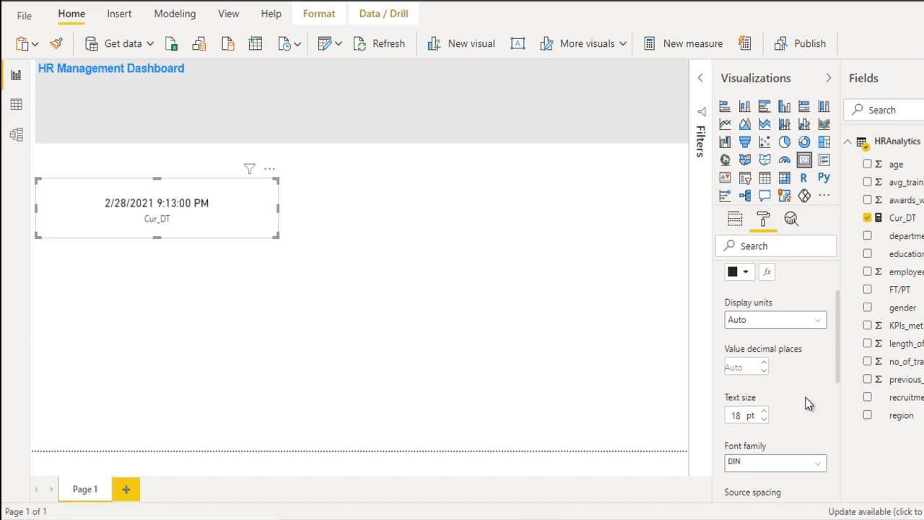
pyautogui.scroll(-1, 807, 404)
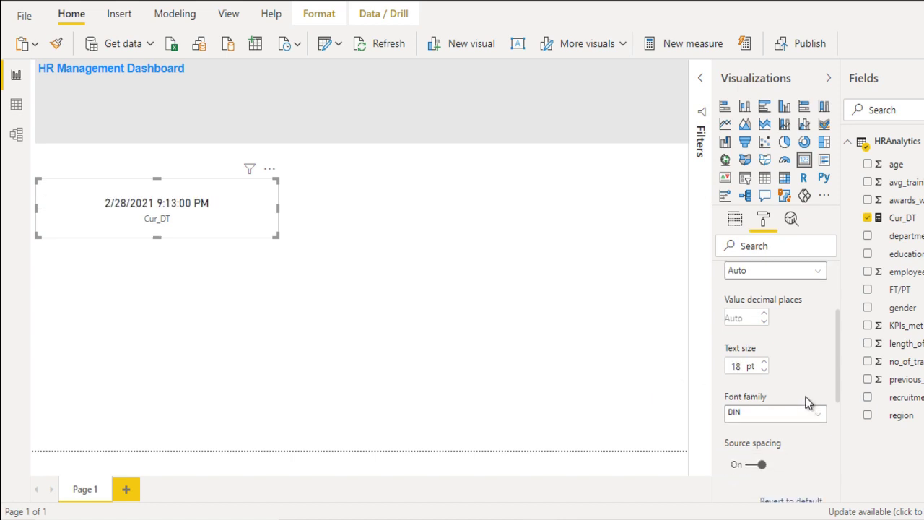
pyautogui.click(767, 414)
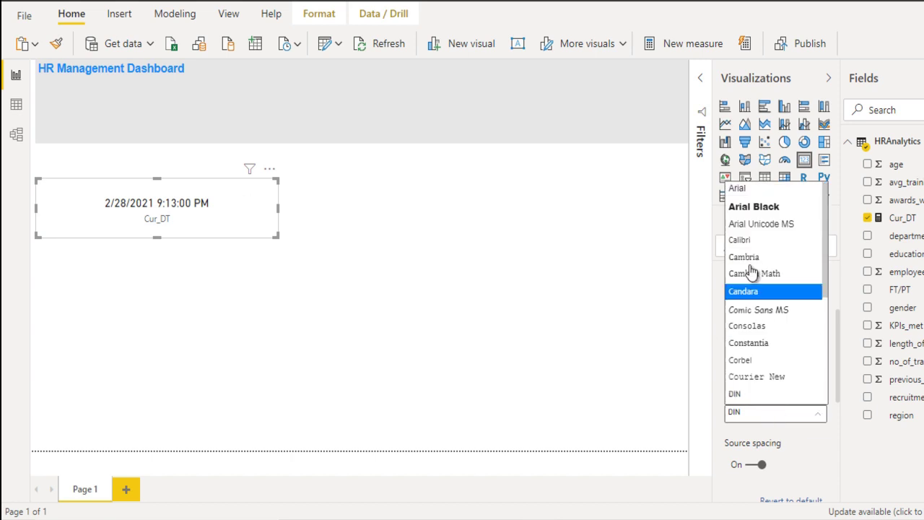
pyautogui.click(751, 187)
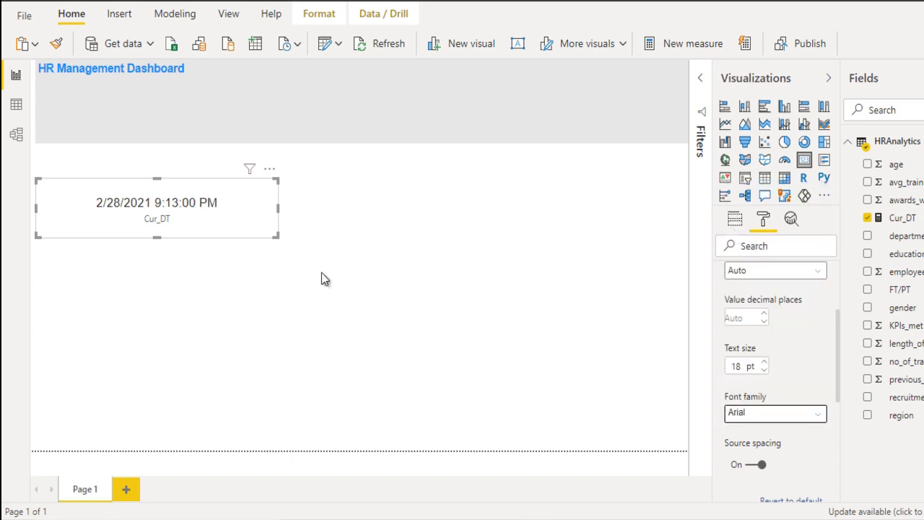
pyautogui.scroll(-1, 788, 392)
pyautogui.scroll(3, 787, 387)
pyautogui.click(768, 308)
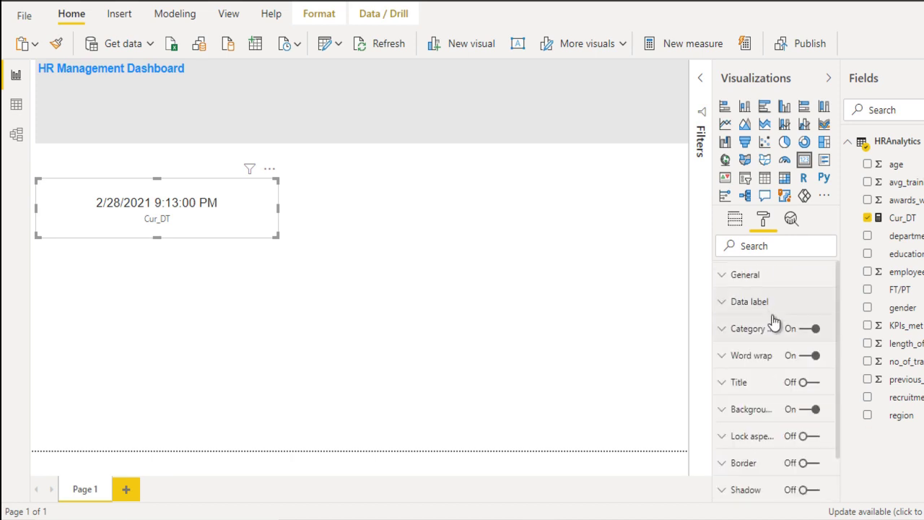
# Turn off the date card's category label, then shrink the card and place it in the header beneath the title.
pyautogui.click(809, 330)
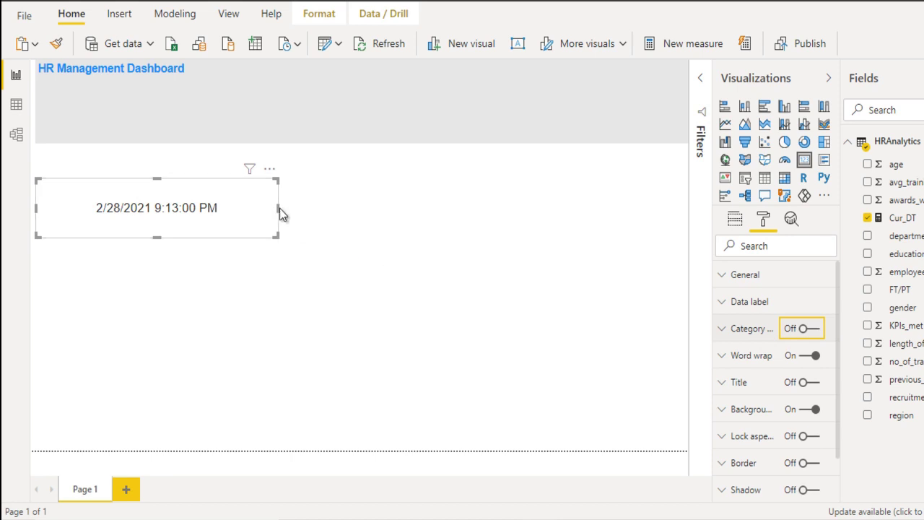
pyautogui.moveTo(275, 210); pyautogui.dragTo(179, 210)
pyautogui.moveTo(109, 236); pyautogui.dragTo(122, 120)
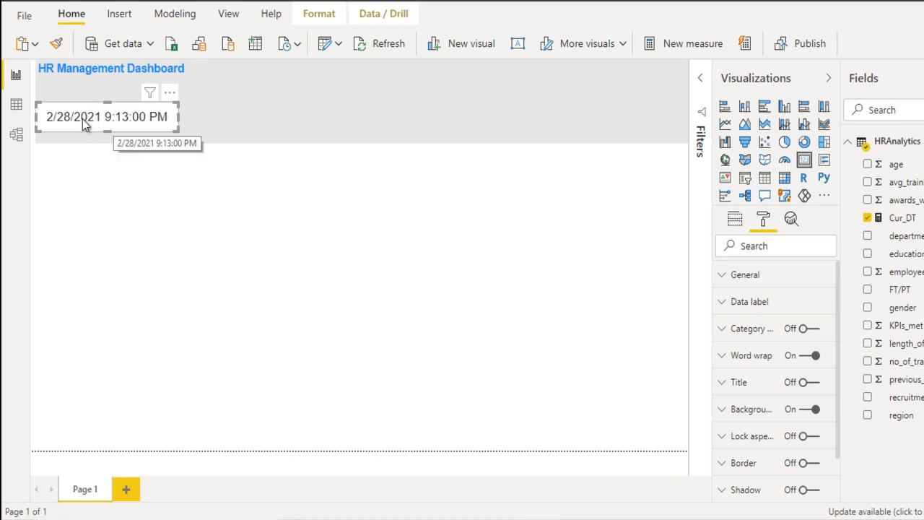
# Give the date card a light grey background matching the header.
pyautogui.scroll(-1, 738, 409)
pyautogui.click(737, 409)
pyautogui.click(745, 401)
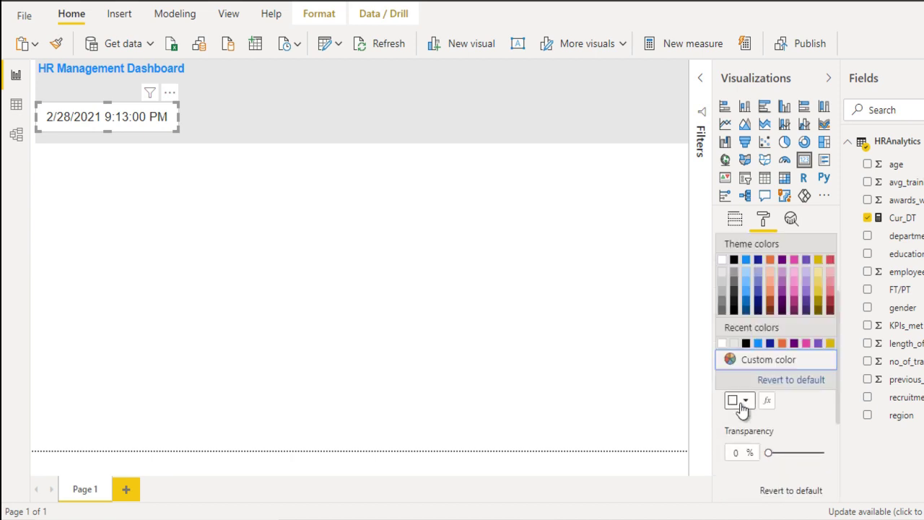
pyautogui.click(722, 283)
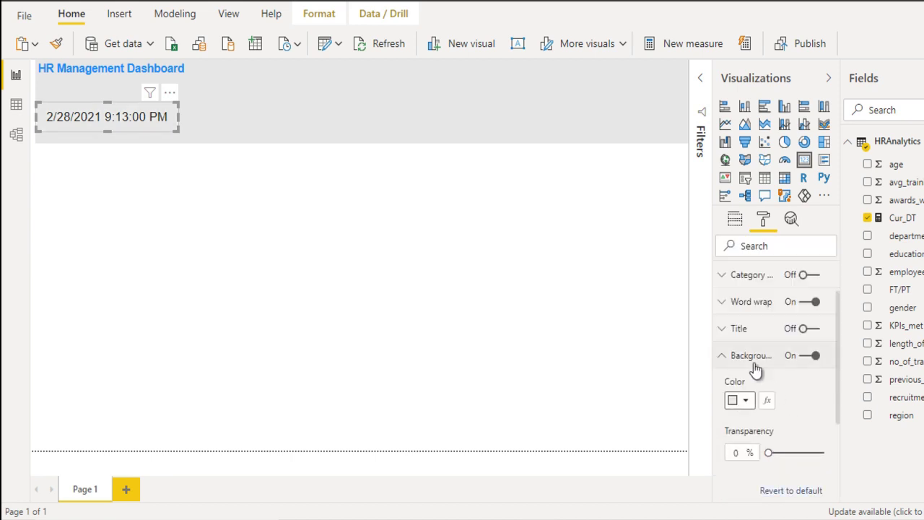
pyautogui.click(751, 357)
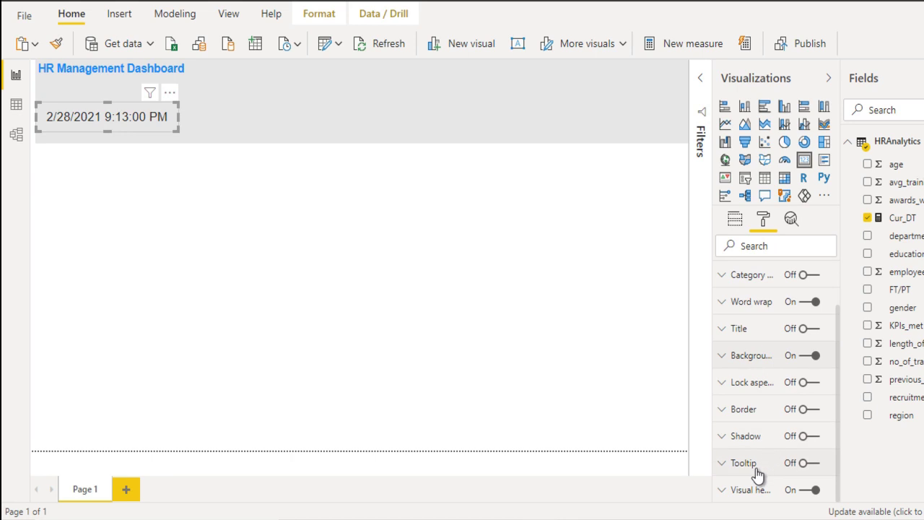
# Turn on the date card's border and increase its radius to round the corners.
pyautogui.click(736, 410)
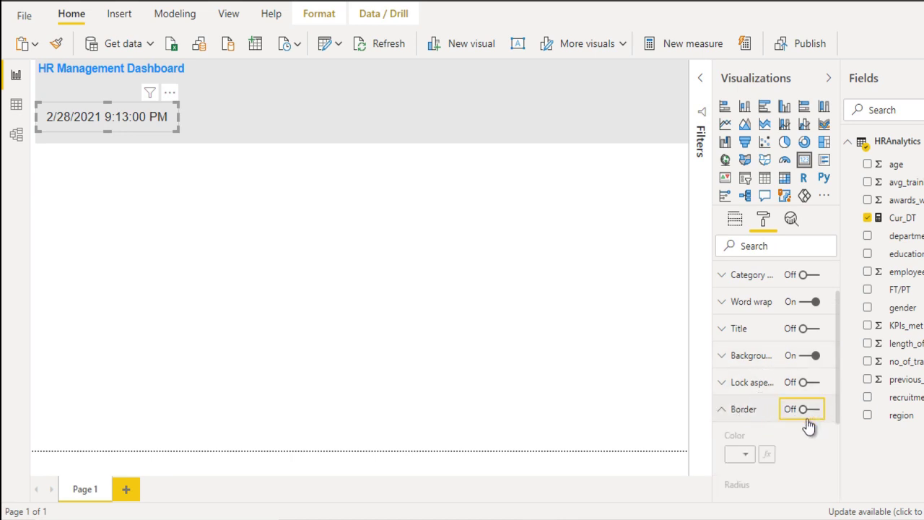
pyautogui.scroll(-2, 812, 423)
pyautogui.click(812, 291)
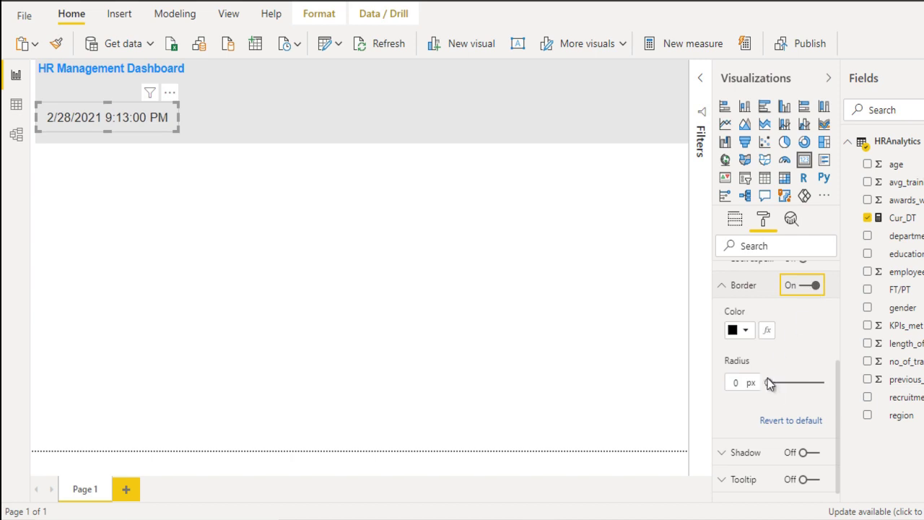
pyautogui.moveTo(770, 384); pyautogui.dragTo(806, 383)
pyautogui.click(171, 232)
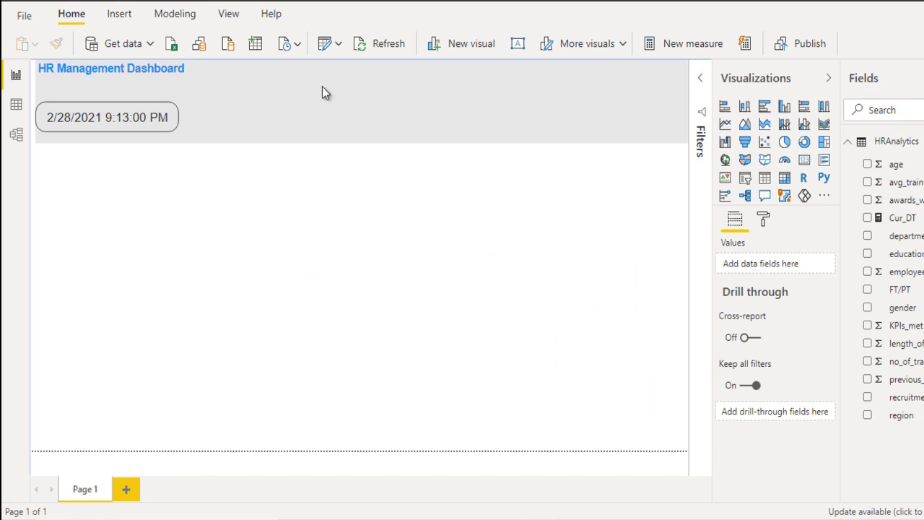
# Insert a line shape and place it as a vertical divider in the header, just after the title and date card.
pyautogui.click(129, 16)
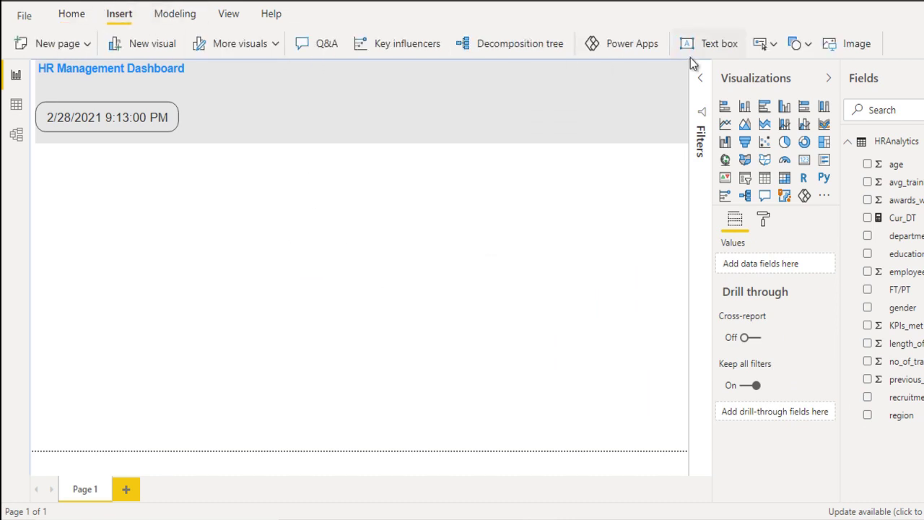
pyautogui.click(799, 43)
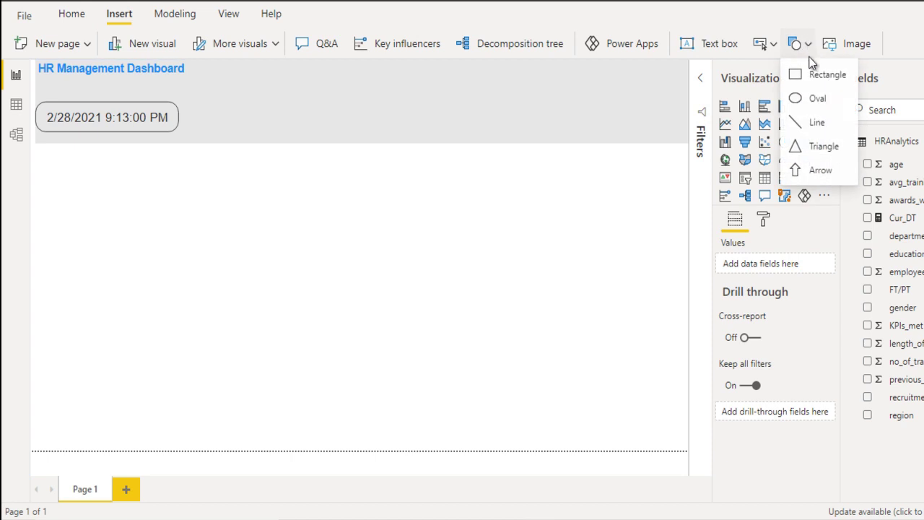
pyautogui.click(816, 124)
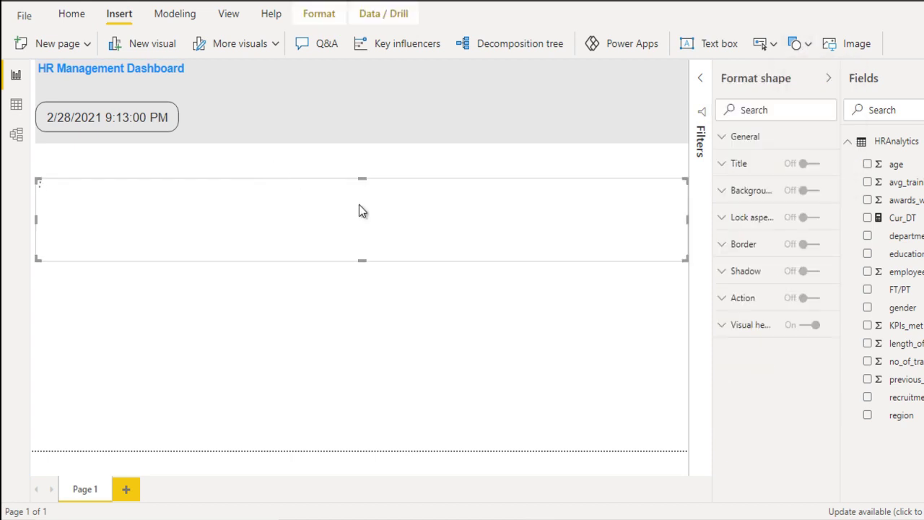
pyautogui.moveTo(34, 220); pyautogui.dragTo(171, 104)
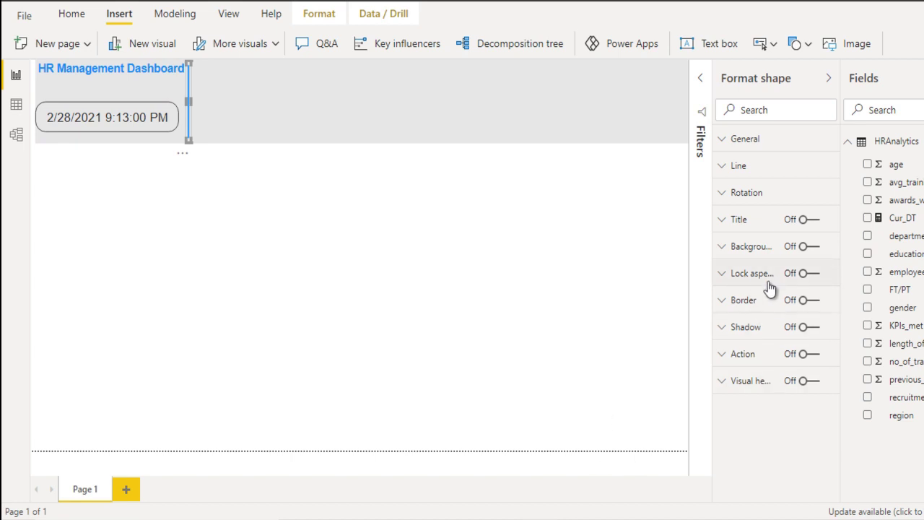
# Change the colour of the header's vertical divider line to dark grey.
pyautogui.click(758, 169)
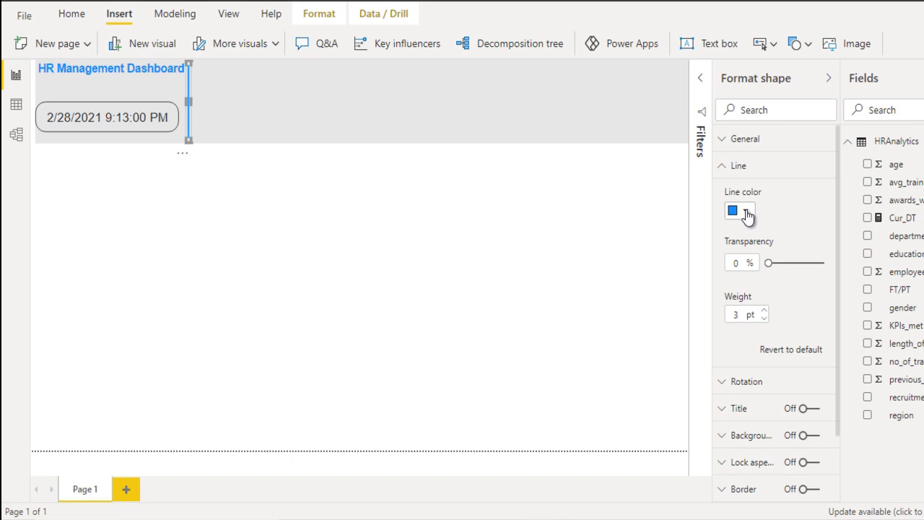
pyautogui.click(747, 213)
pyautogui.click(722, 302)
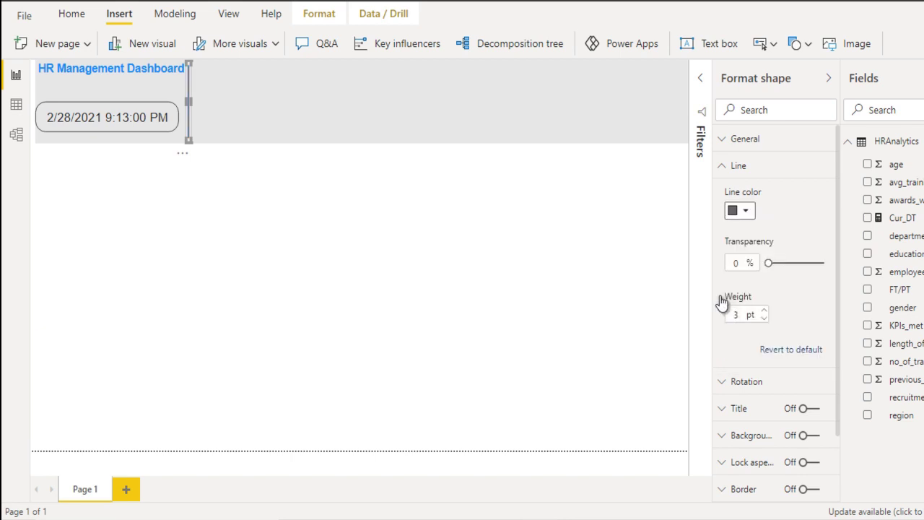
pyautogui.click(350, 253)
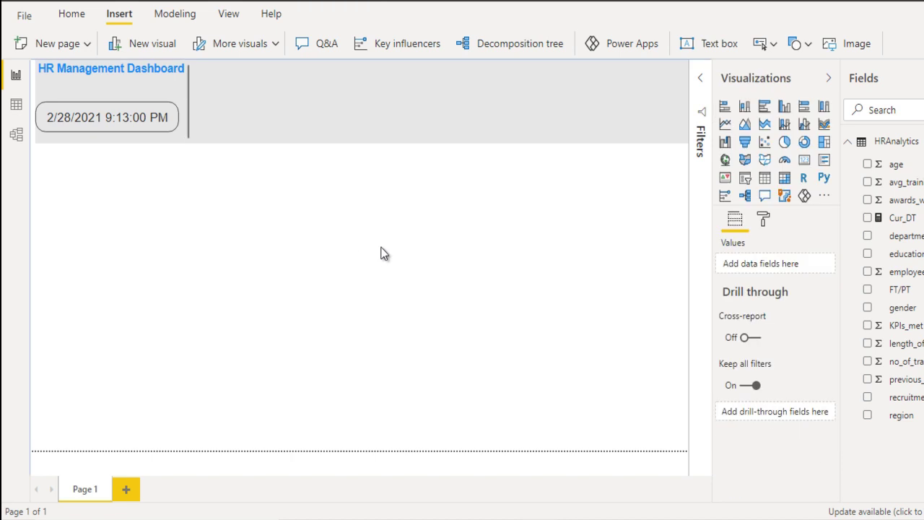
pyautogui.click(301, 121)
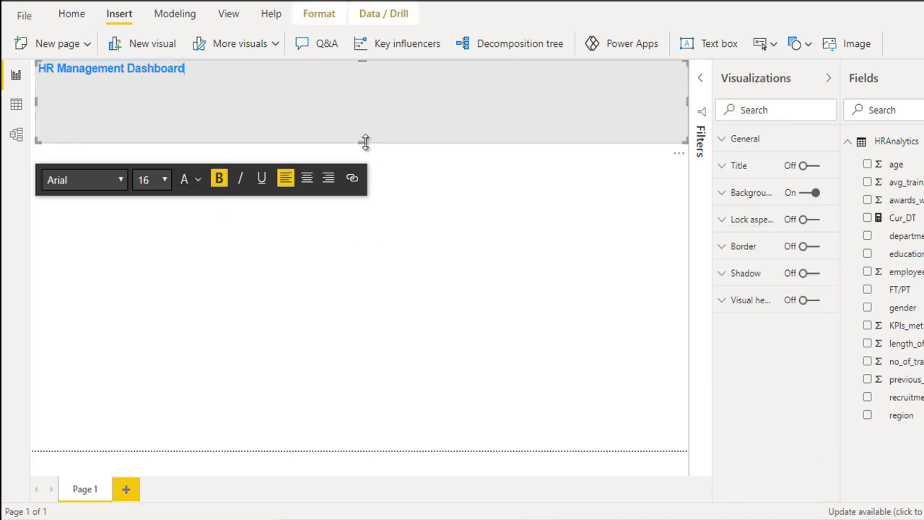
pyautogui.click(412, 267)
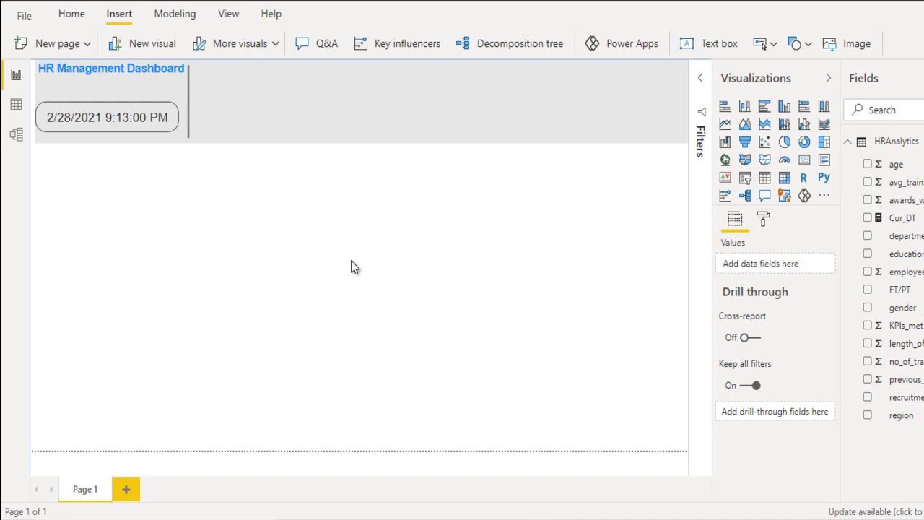
# Insert a text box reading "Total Emp", shrink it to fit the text and place it at the header's upper edge just after the divider.
pyautogui.hotkey('alt', 'Tab')
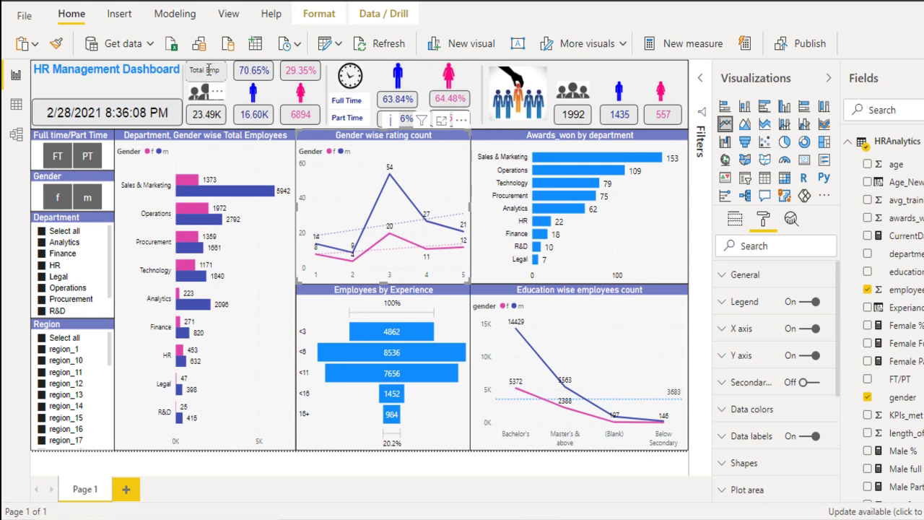
pyautogui.hotkey('alt', 'Tab')
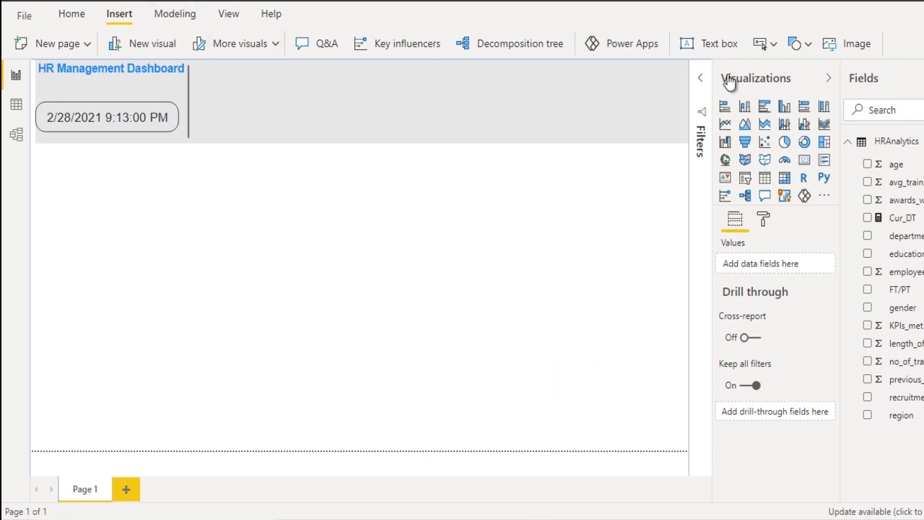
pyautogui.click(709, 43)
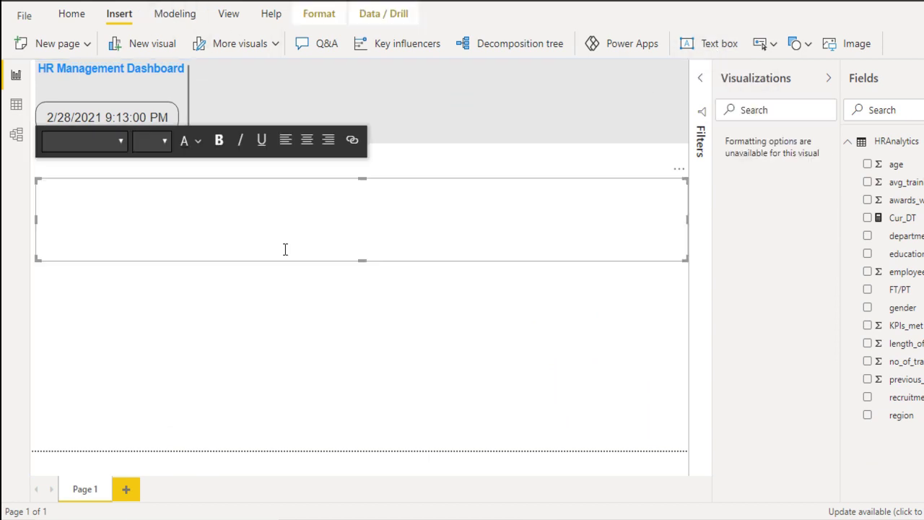
pyautogui.click(373, 220)
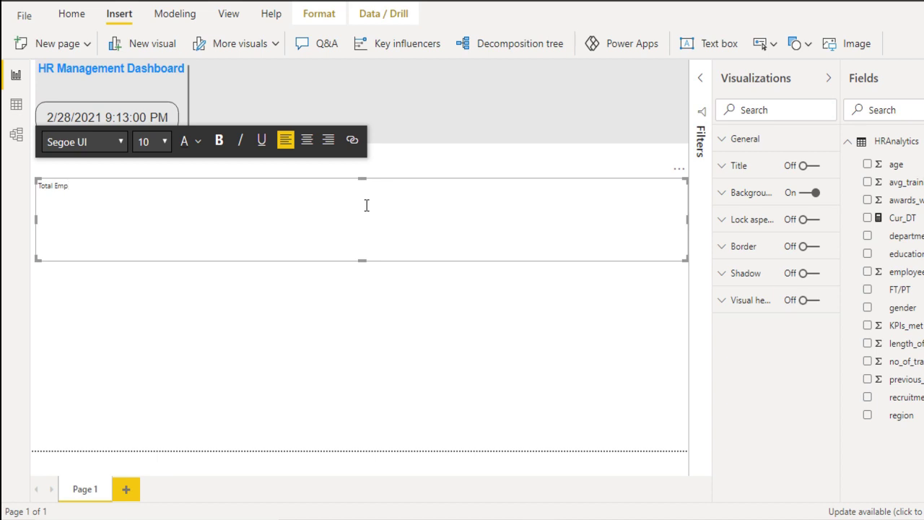
pyautogui.moveTo(686, 220); pyautogui.dragTo(77, 216)
pyautogui.moveTo(55, 258); pyautogui.dragTo(227, 60)
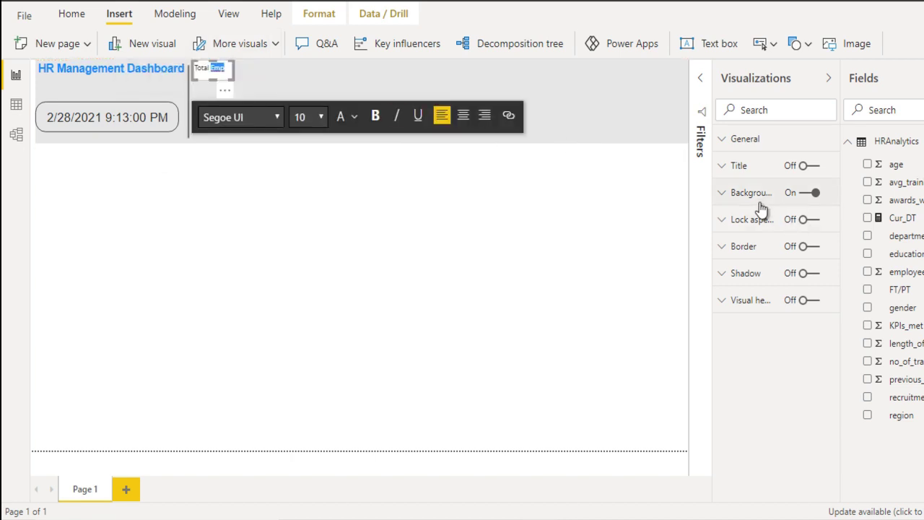
# Give the Total Emp text box a darker grey background and turn on its border with rounded corners.
pyautogui.click(755, 200)
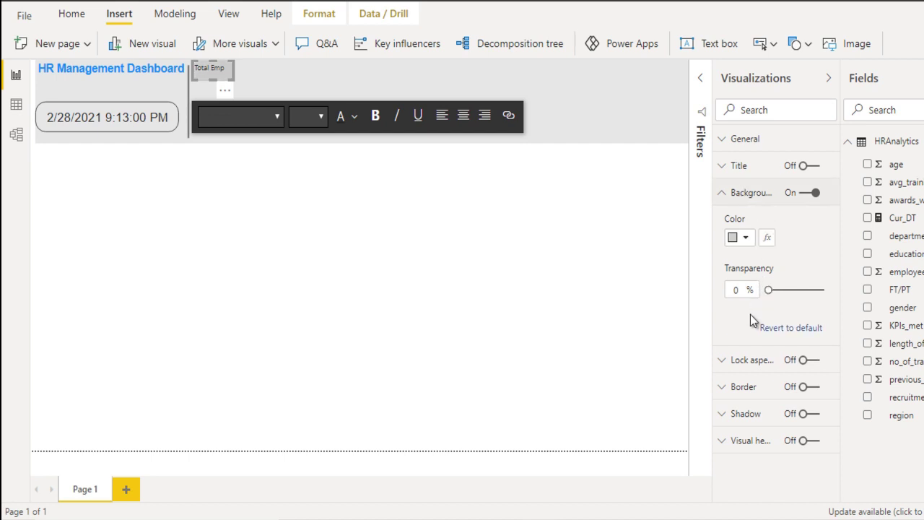
pyautogui.click(803, 387)
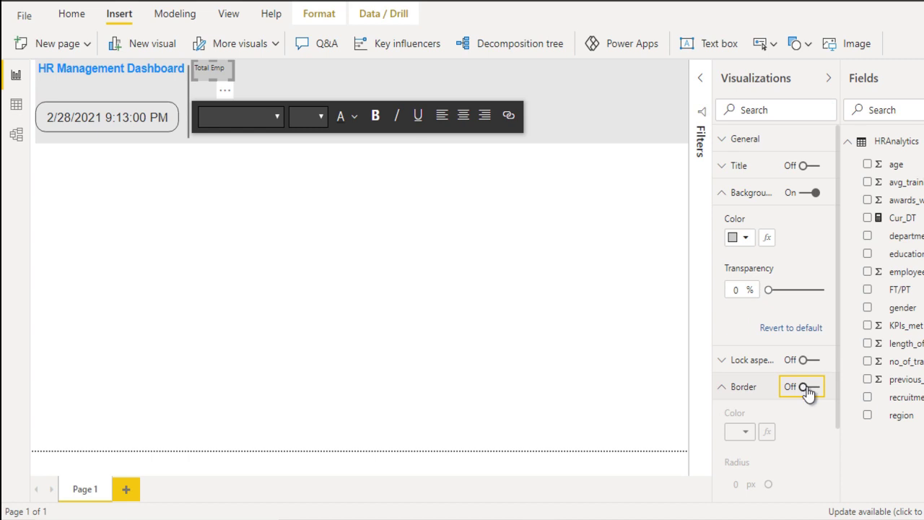
pyautogui.click(311, 270)
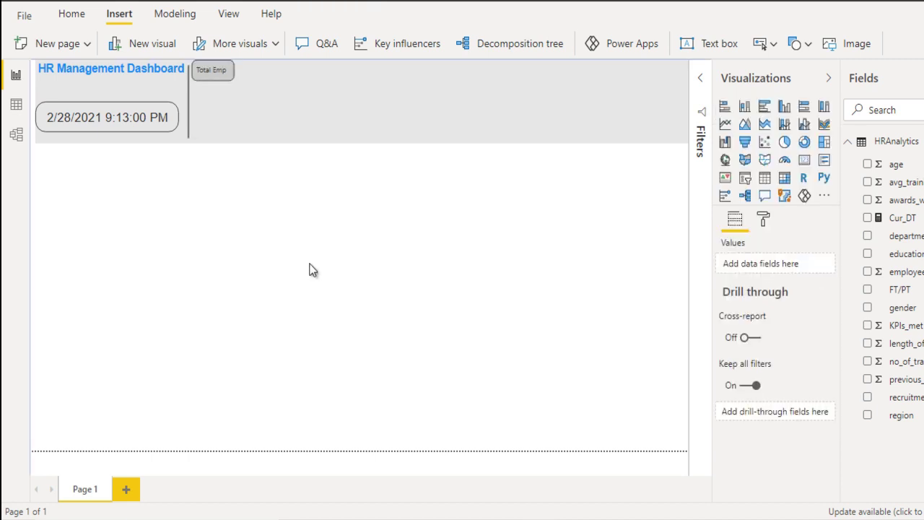
# Insert the Total_HC.JPG picture, shrink it and place it directly beneath the Total Emp label in the header.
pyautogui.hotkey('alt', 'Tab')
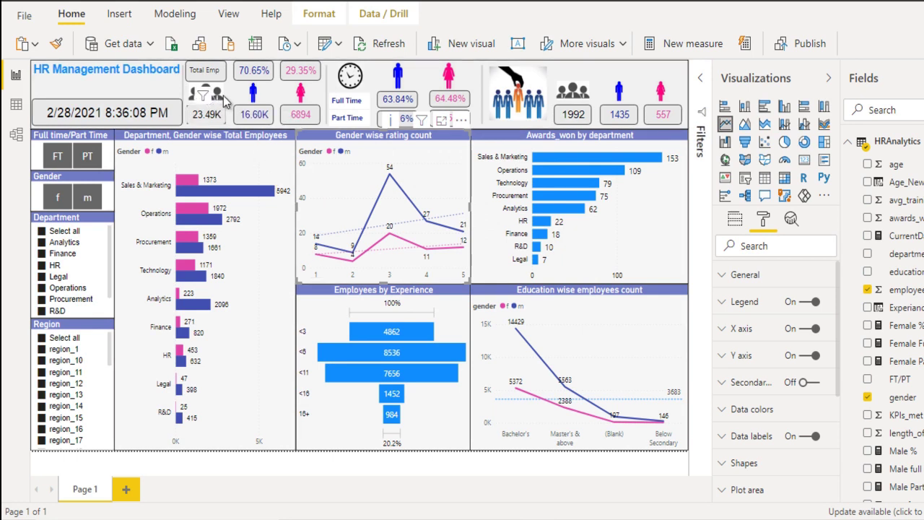
pyautogui.hotkey('alt', 'Tab')
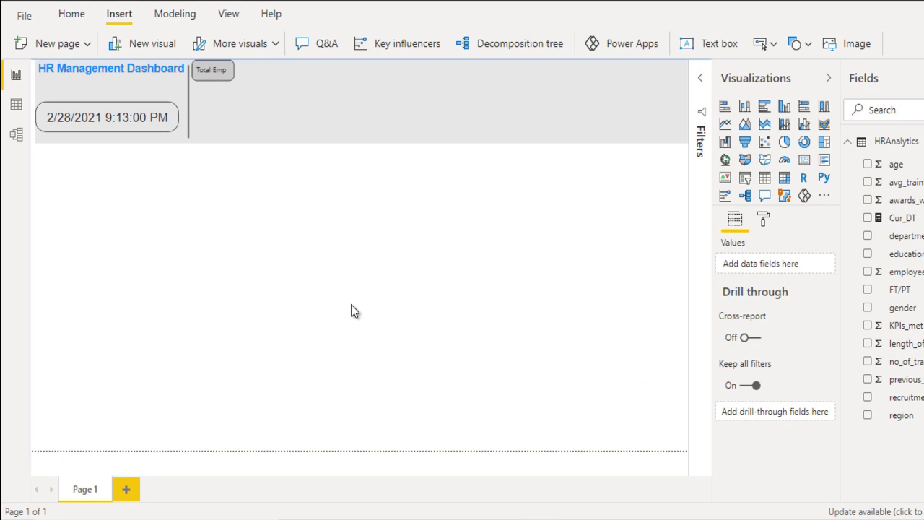
pyautogui.click(845, 46)
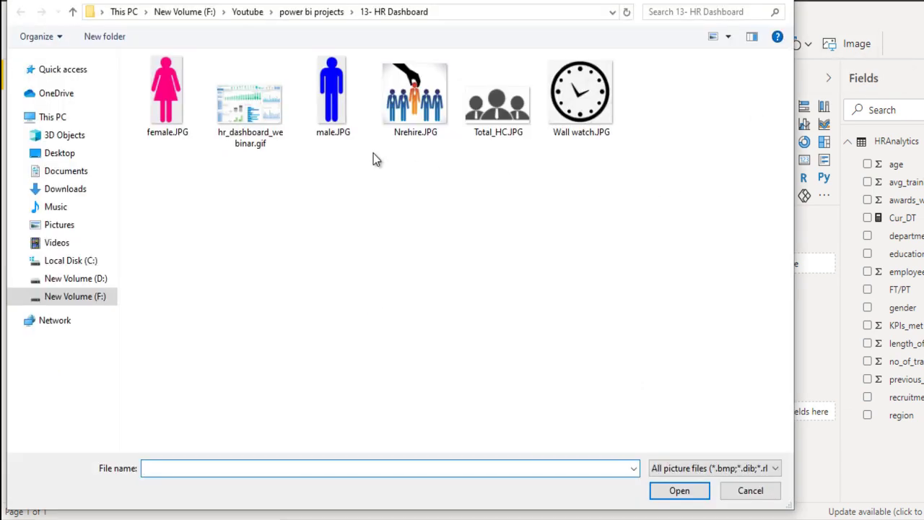
pyautogui.click(507, 99)
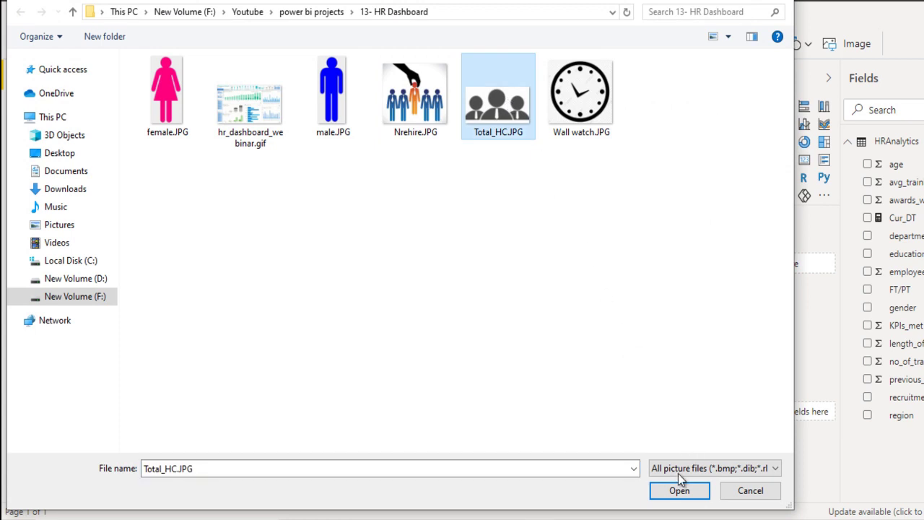
pyautogui.click(671, 494)
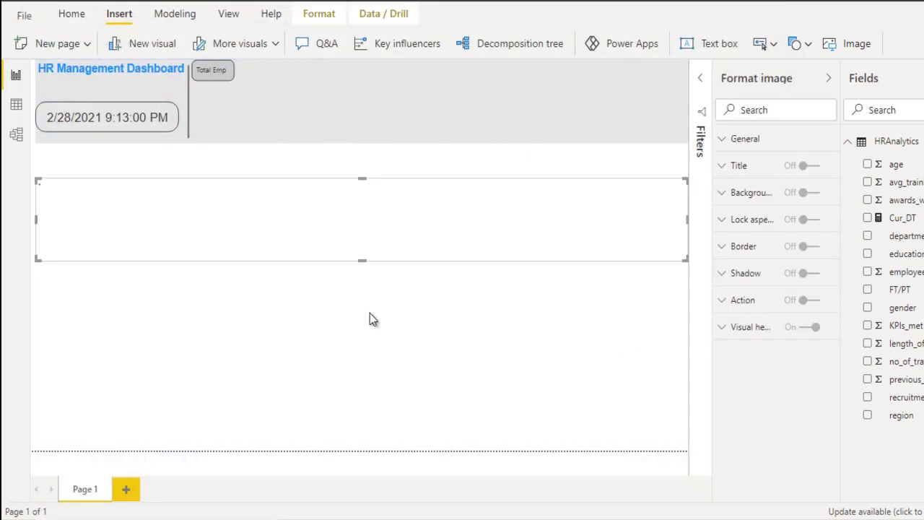
pyautogui.moveTo(36, 258); pyautogui.dragTo(232, 110)
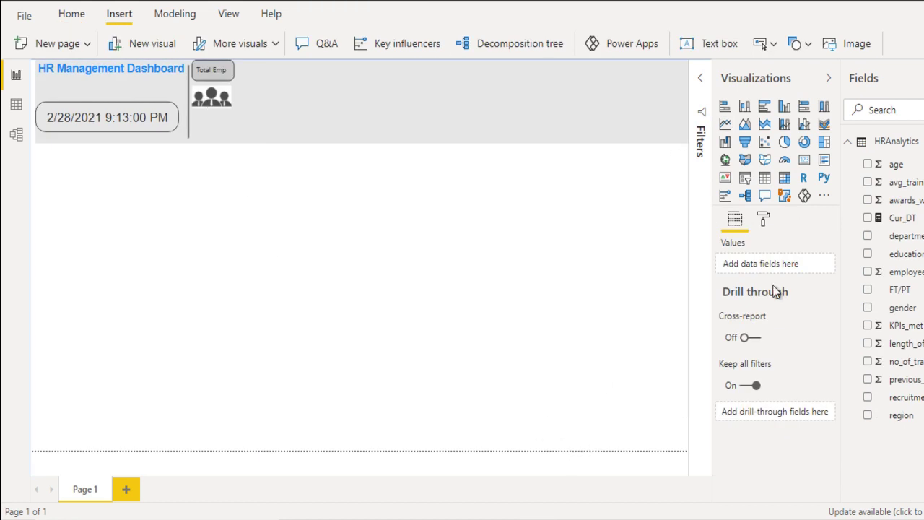
# Add a small card beneath the people picture in the header, showing the Count of employee_id.
pyautogui.click(805, 166)
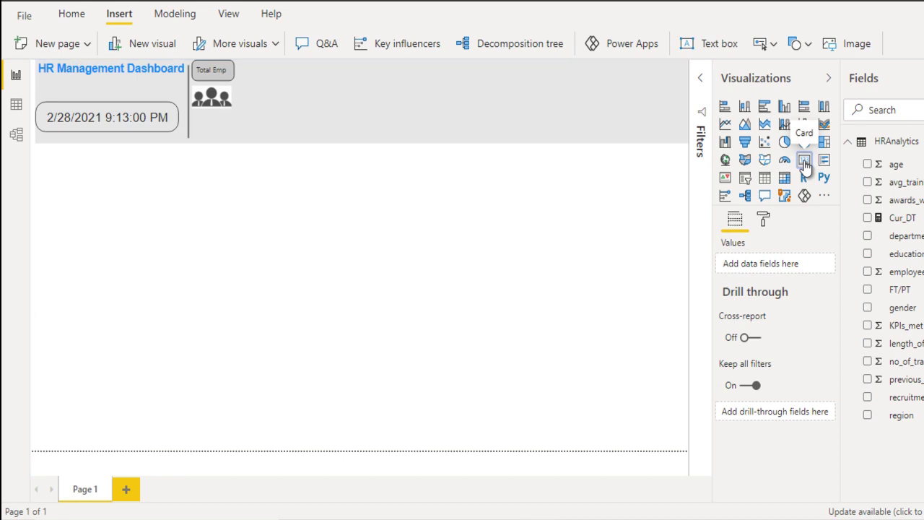
pyautogui.moveTo(44, 265); pyautogui.dragTo(569, 250)
pyautogui.moveTo(64, 246); pyautogui.dragTo(234, 137)
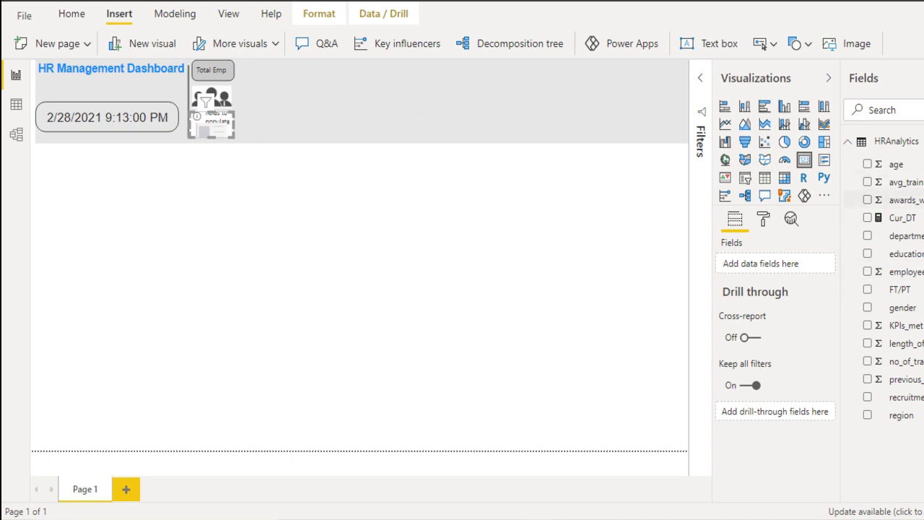
pyautogui.moveTo(921, 273); pyautogui.dragTo(794, 268)
pyautogui.click(816, 265)
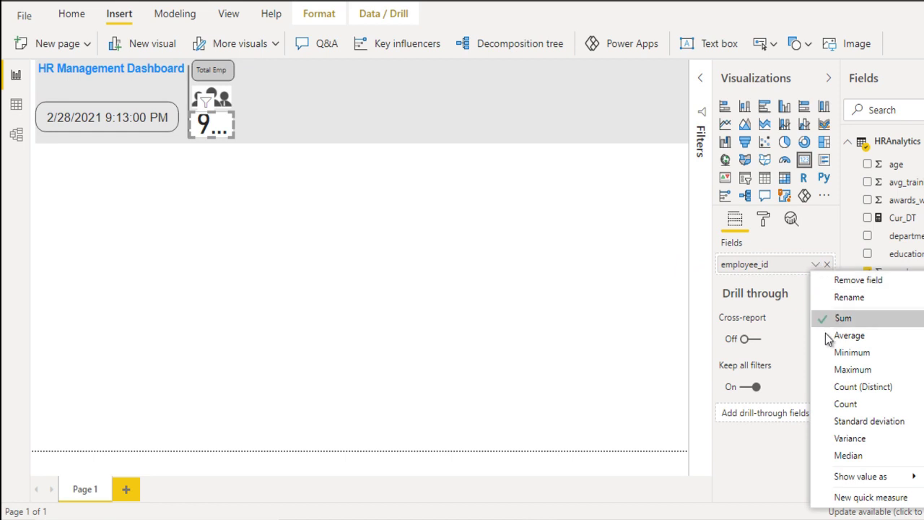
pyautogui.click(844, 405)
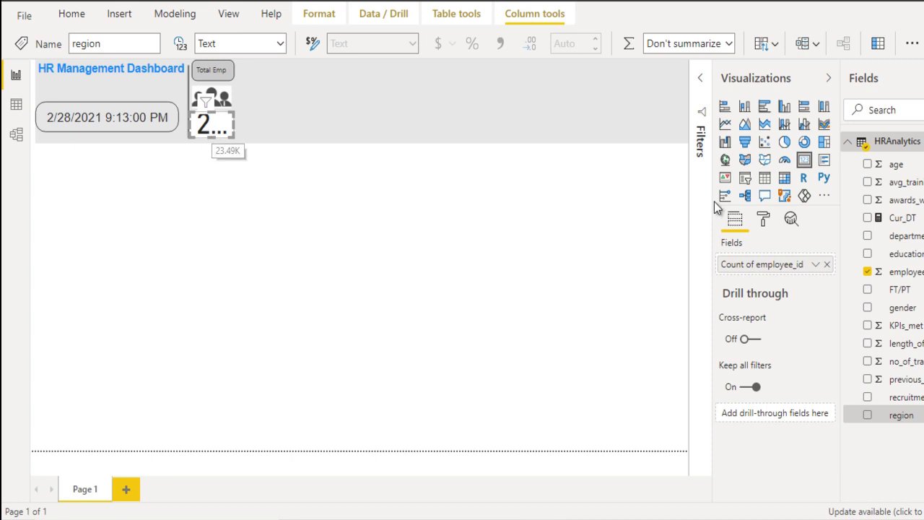
# Set the employee count card's data label to 18 pt Arial and turn off its category label.
pyautogui.click(763, 219)
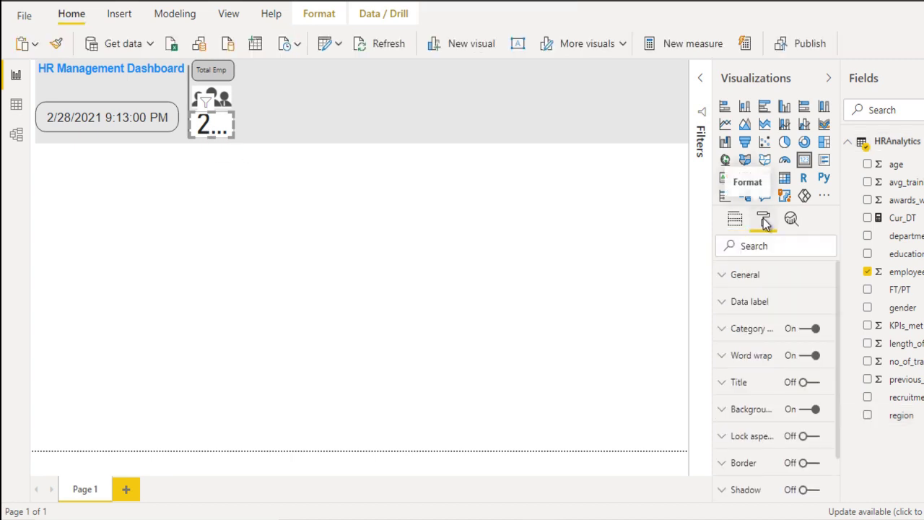
pyautogui.click(743, 303)
pyautogui.scroll(-3, 764, 324)
pyautogui.doubleClick(735, 366)
pyautogui.write('18')
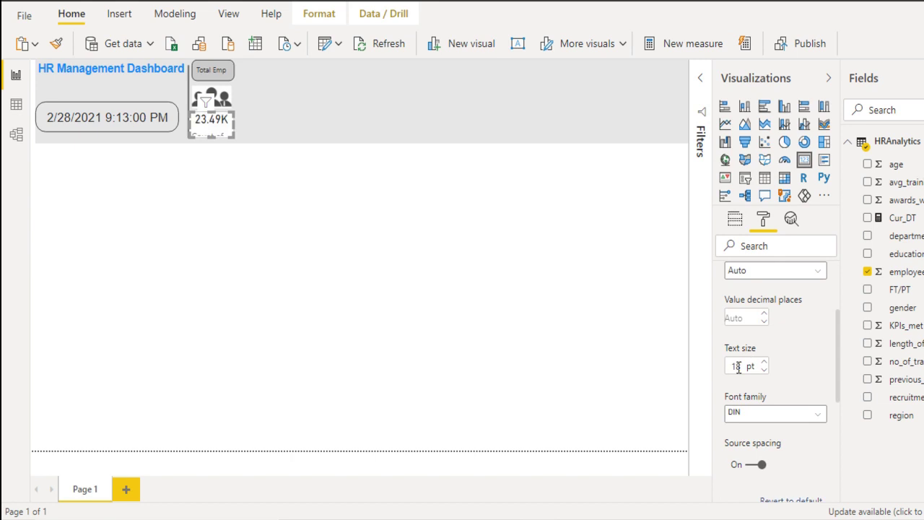
pyautogui.click(778, 413)
pyautogui.click(784, 194)
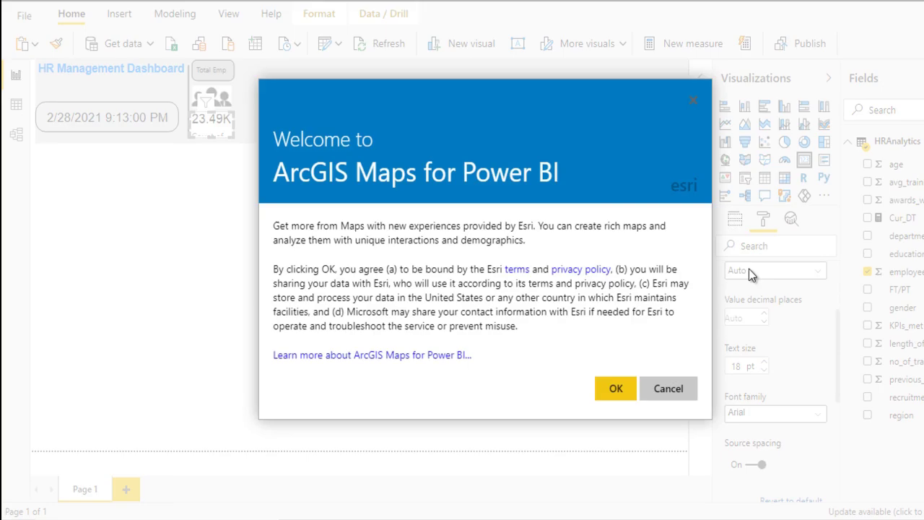
pyautogui.click(664, 393)
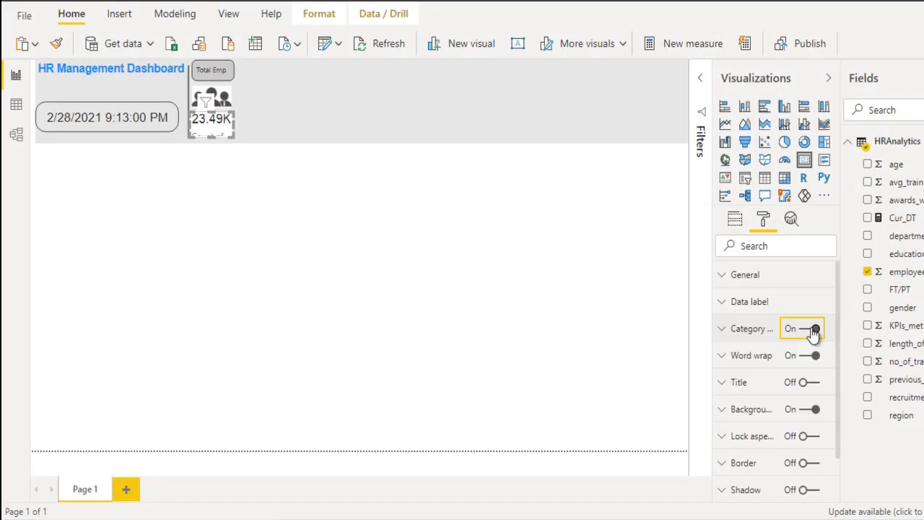
pyautogui.click(813, 329)
pyautogui.click(388, 191)
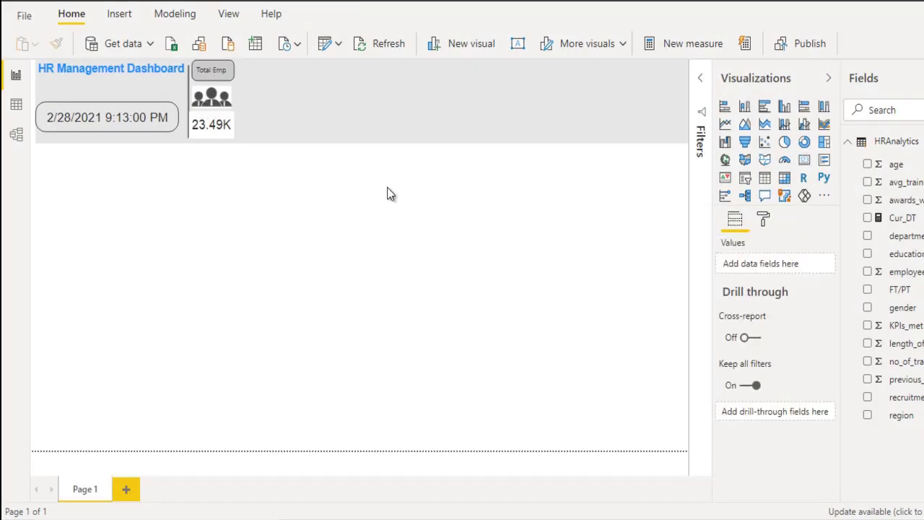
# Reduce the employee count card's data label text size to 15 pt.
pyautogui.click(207, 128)
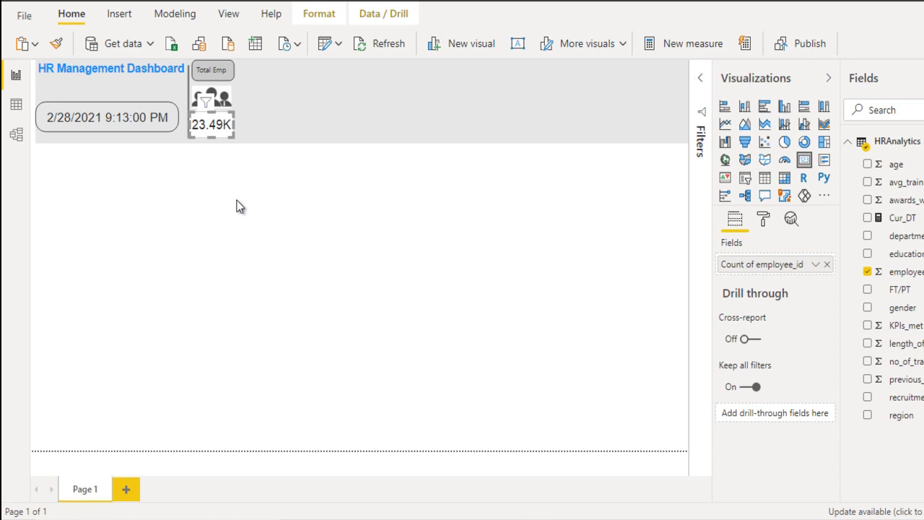
pyautogui.click(765, 221)
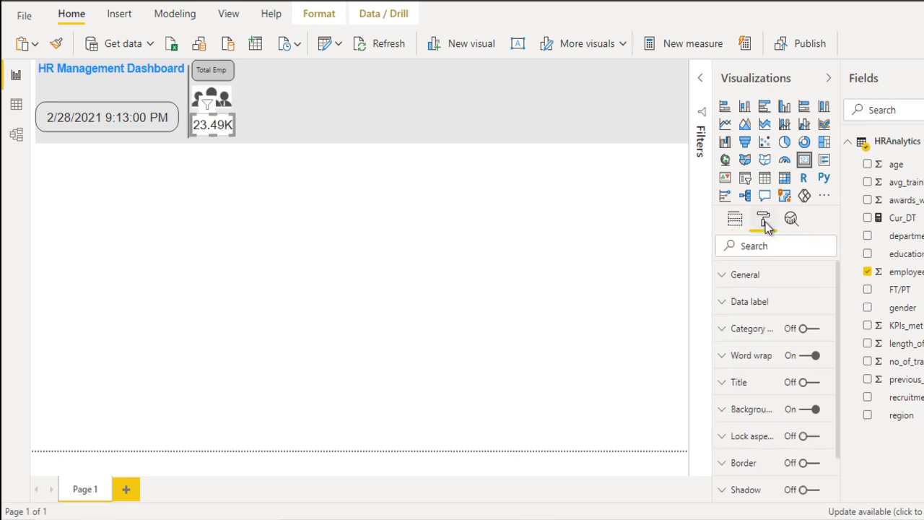
pyautogui.click(742, 303)
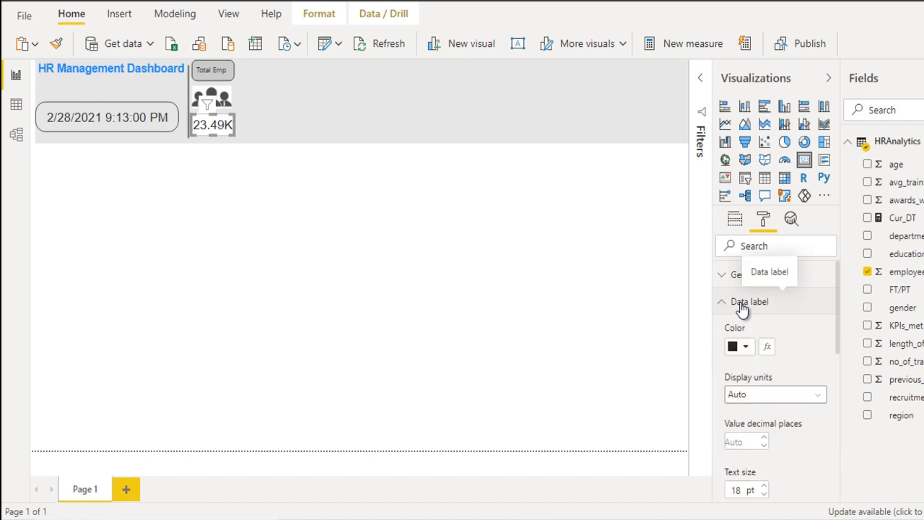
pyautogui.scroll(-3, 774, 390)
pyautogui.click(764, 395)
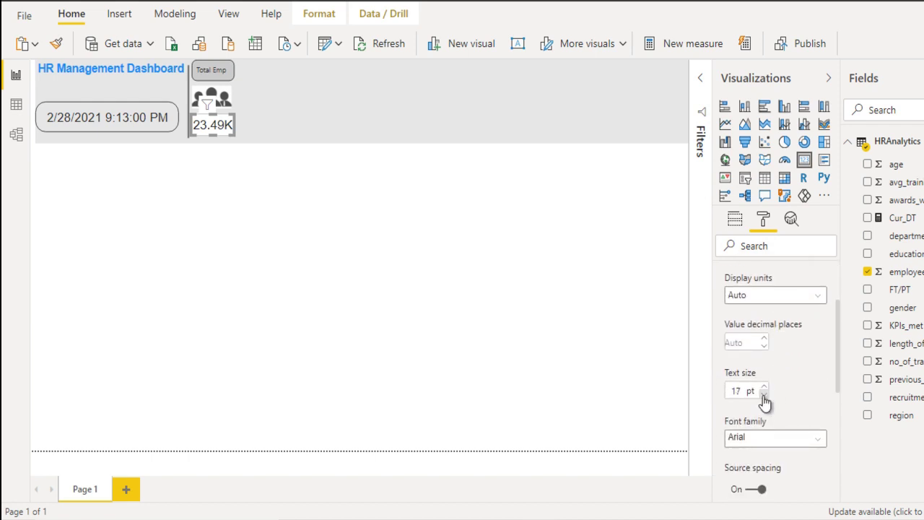
pyautogui.click(764, 401)
pyautogui.click(764, 401)
pyautogui.click(762, 389)
pyautogui.click(762, 389)
pyautogui.click(762, 389)
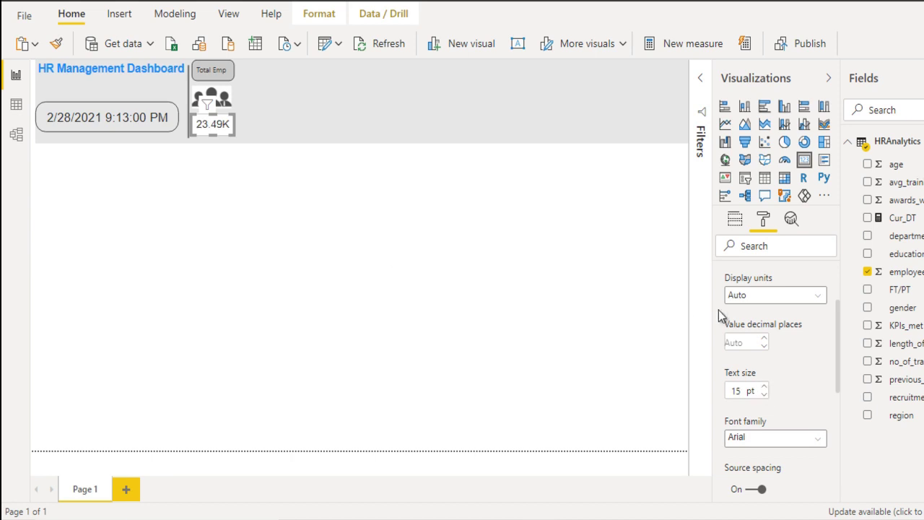
# Set the employee count card's background to the same light grey as the header band.
pyautogui.scroll(3, 777, 344)
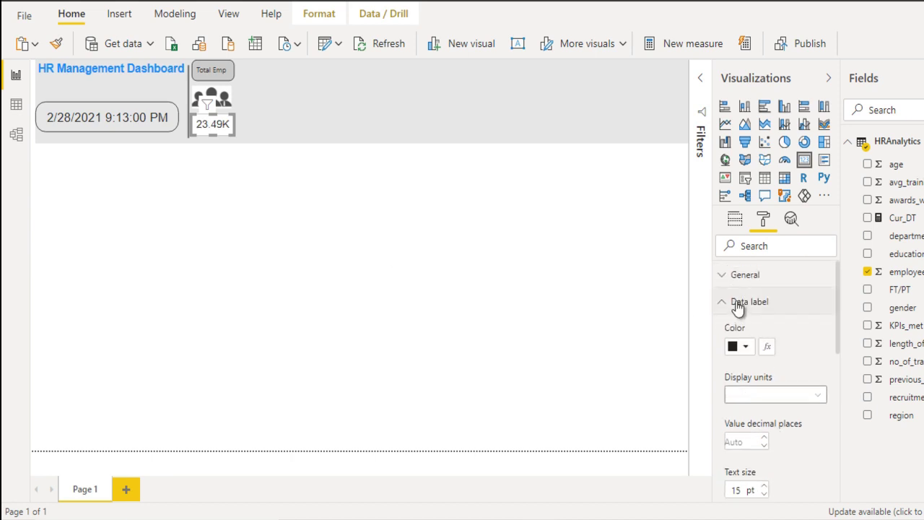
pyautogui.click(737, 303)
pyautogui.click(743, 408)
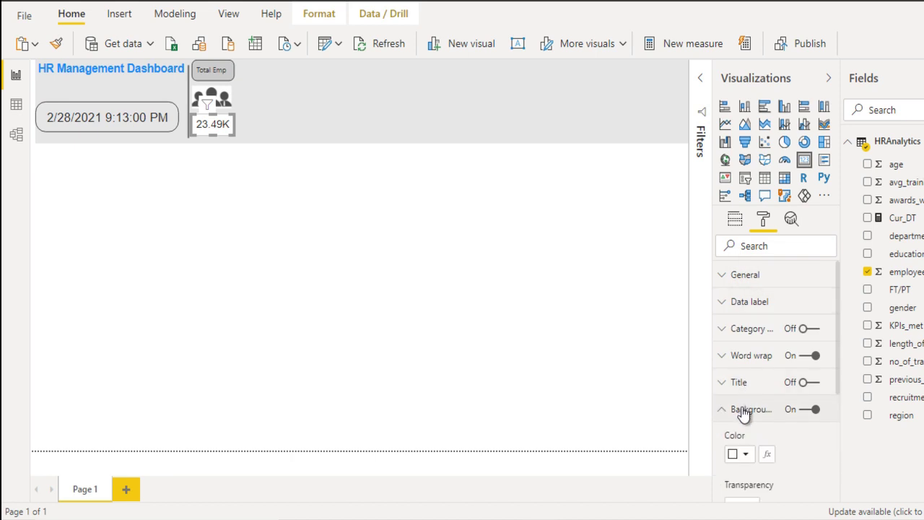
pyautogui.click(742, 455)
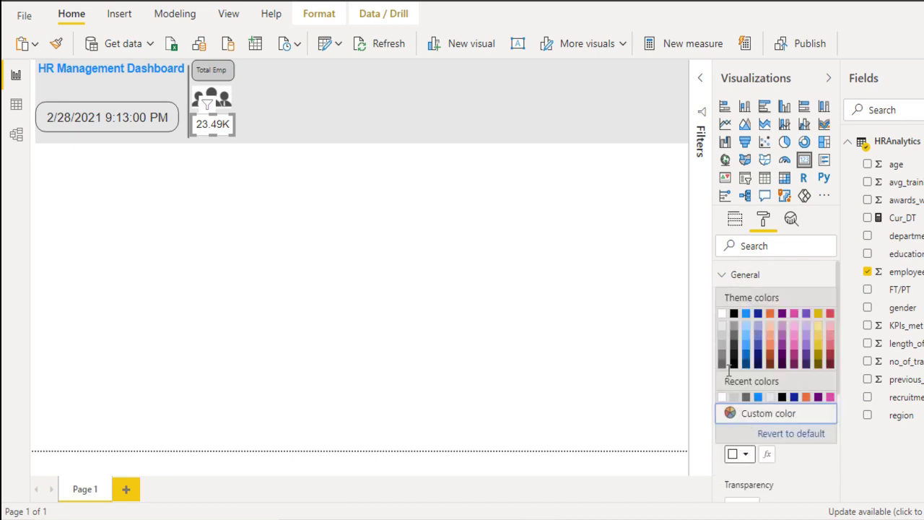
pyautogui.click(724, 332)
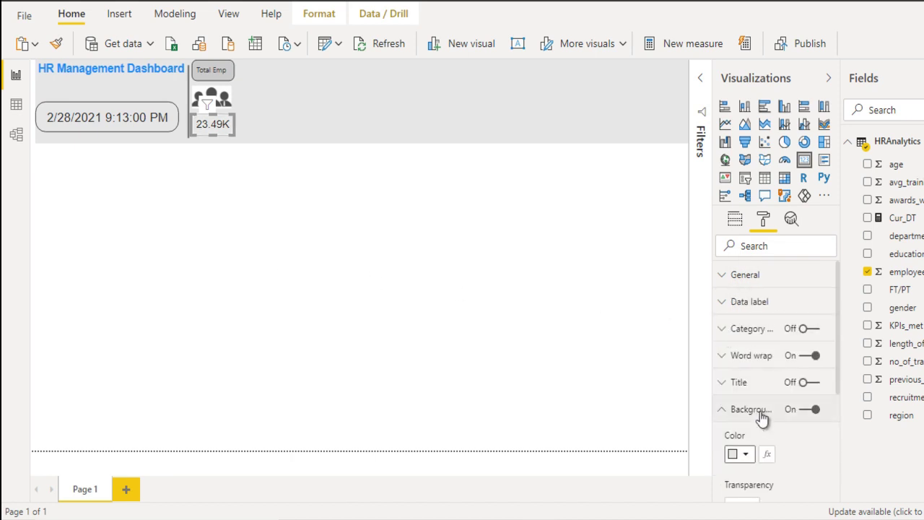
# Turn on a black border for the employee count card with a 13 px corner radius.
pyautogui.scroll(-1, 740, 408)
pyautogui.click(743, 383)
pyautogui.scroll(-2, 748, 433)
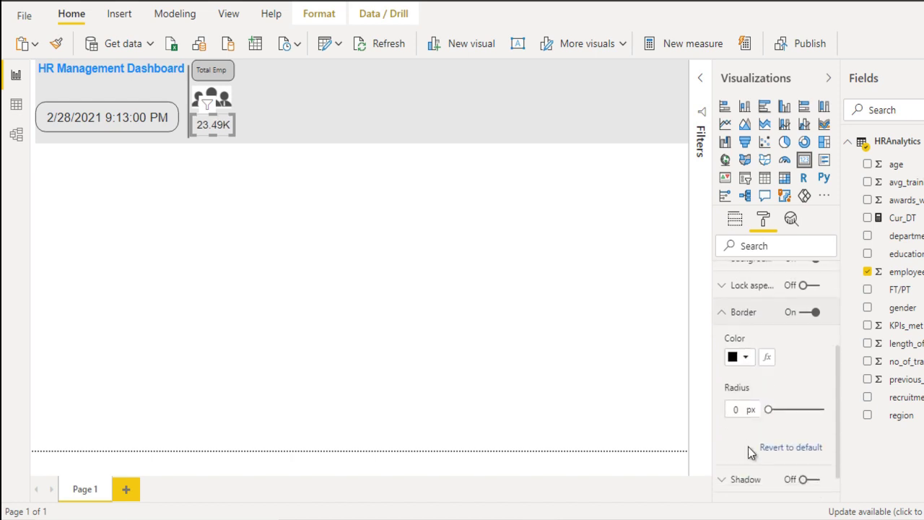
pyautogui.moveTo(769, 407); pyautogui.dragTo(791, 407)
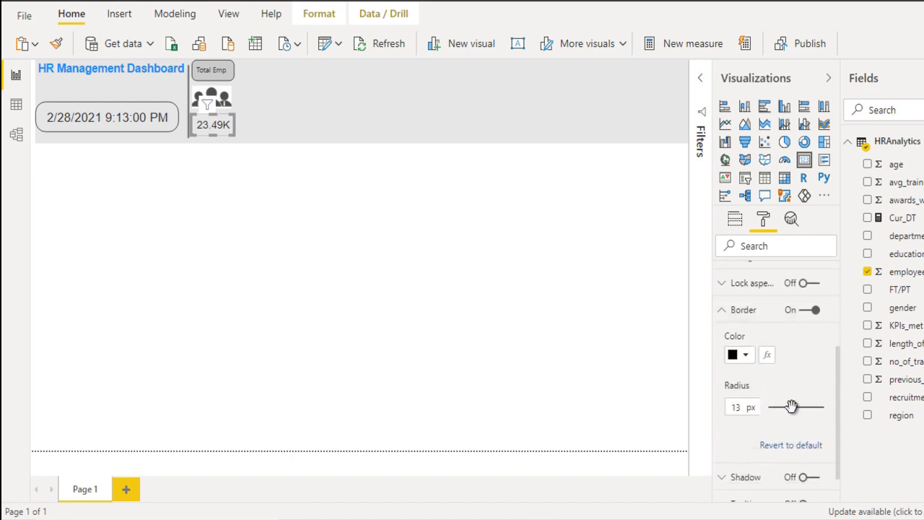
pyautogui.click(386, 273)
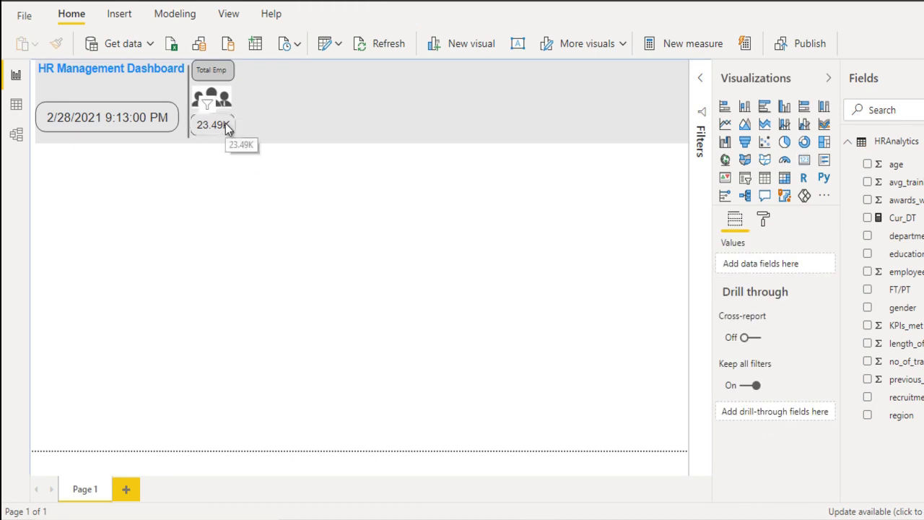
# Change the Total Emp label's background to the light grey used by the header band.
pyautogui.click(209, 69)
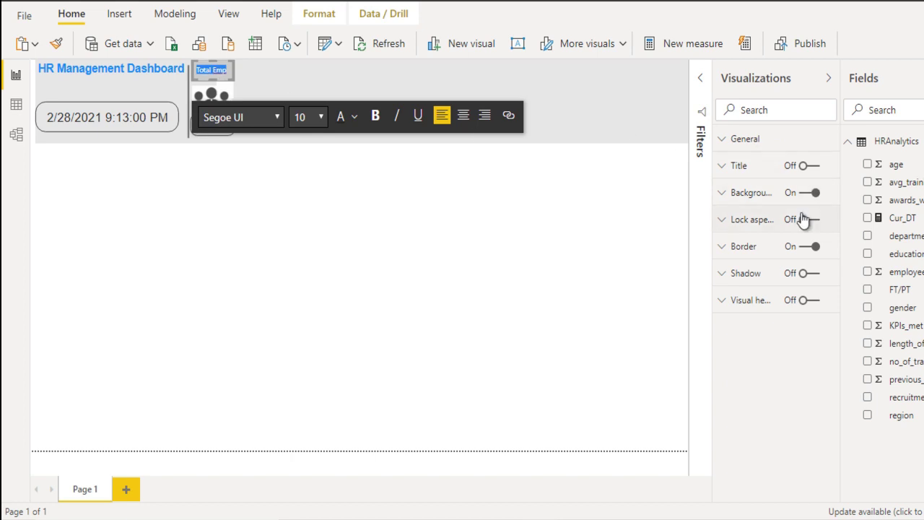
pyautogui.click(733, 197)
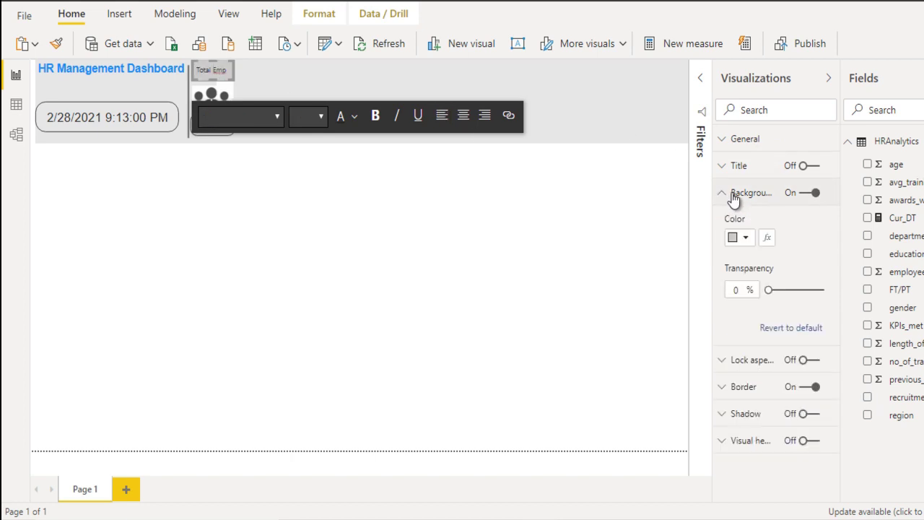
pyautogui.click(746, 239)
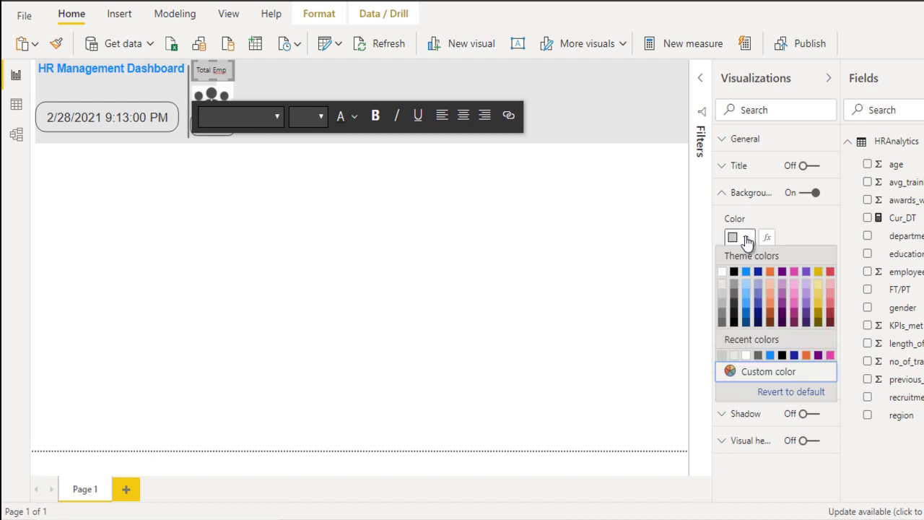
pyautogui.click(724, 289)
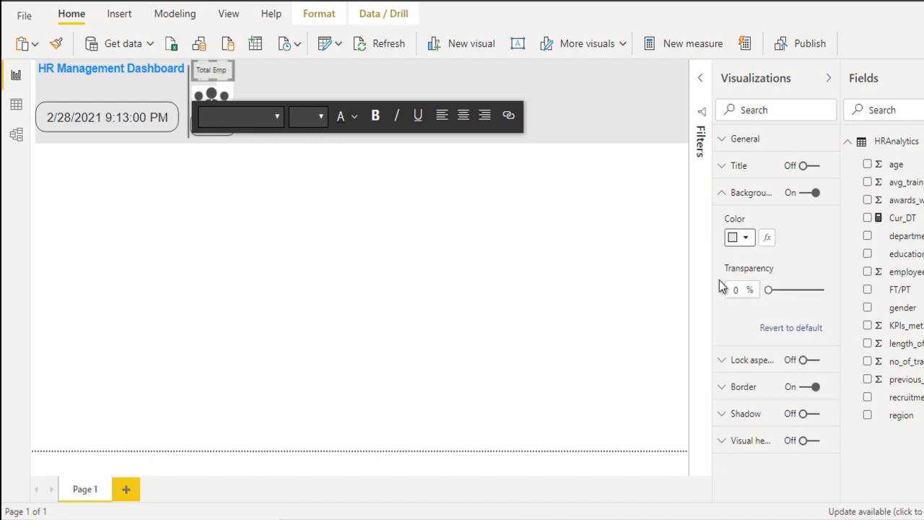
pyautogui.click(319, 234)
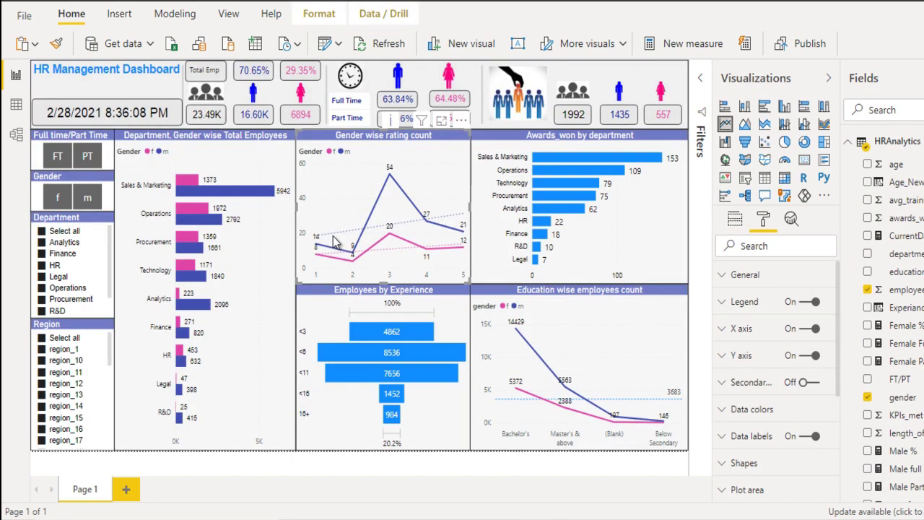
pyautogui.moveTo(249, 78); pyautogui.dragTo(252, 80)
pyautogui.moveTo(270, 83); pyautogui.dragTo(298, 81)
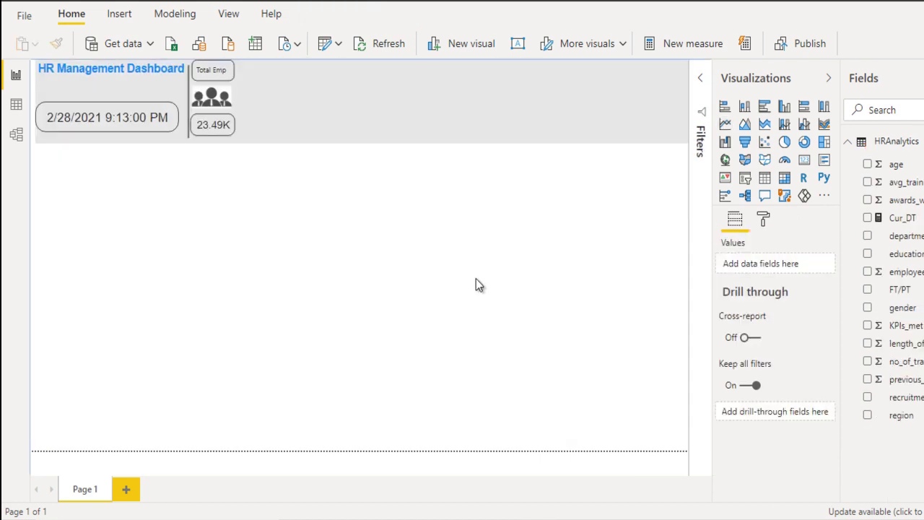
# Create a measure named Male % and start its formula with CALCULATE(COUNT(HRAnalytics[employee_id].
pyautogui.click(678, 44)
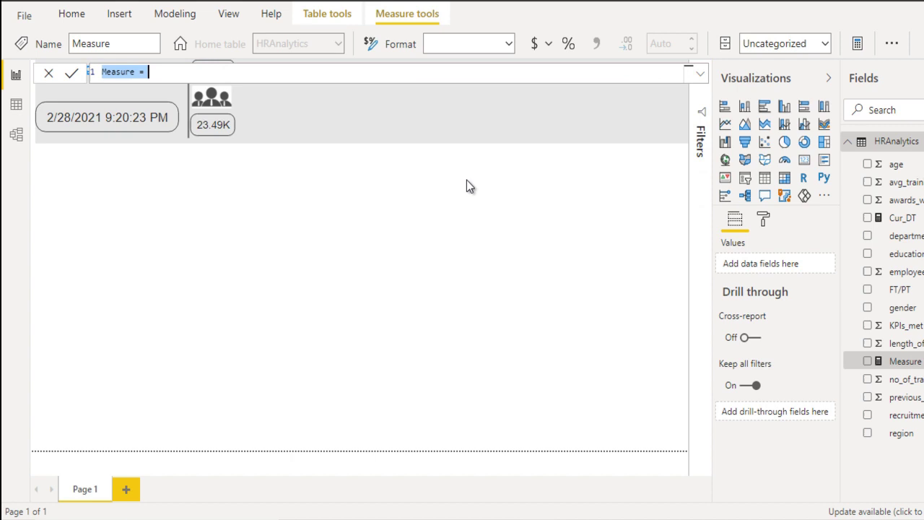
pyautogui.click(154, 72)
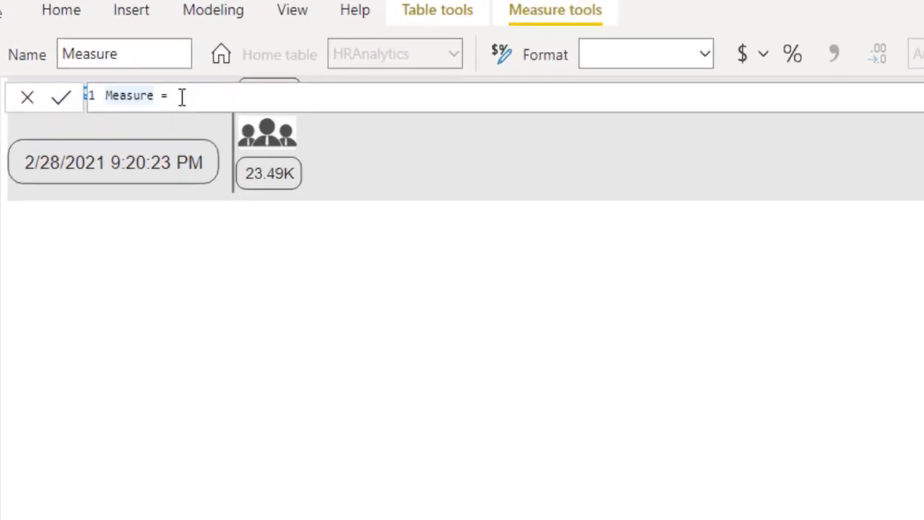
pyautogui.press('Home')
pyautogui.write('Male %')
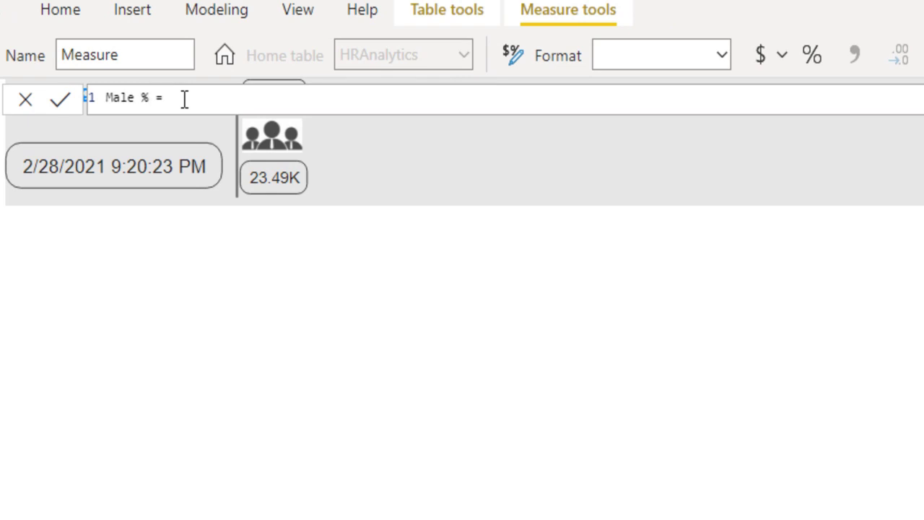
pyautogui.press('End')
pyautogui.write('CALCULATE(')
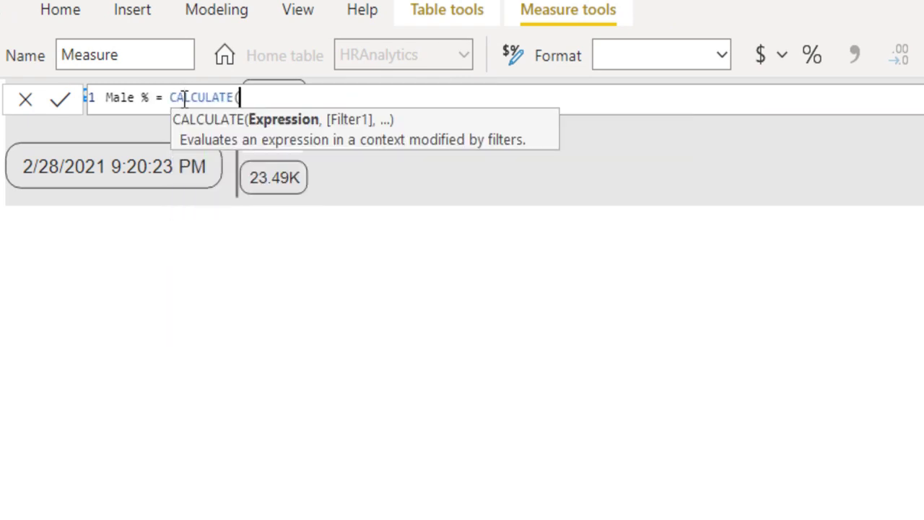
pyautogui.write('coun')
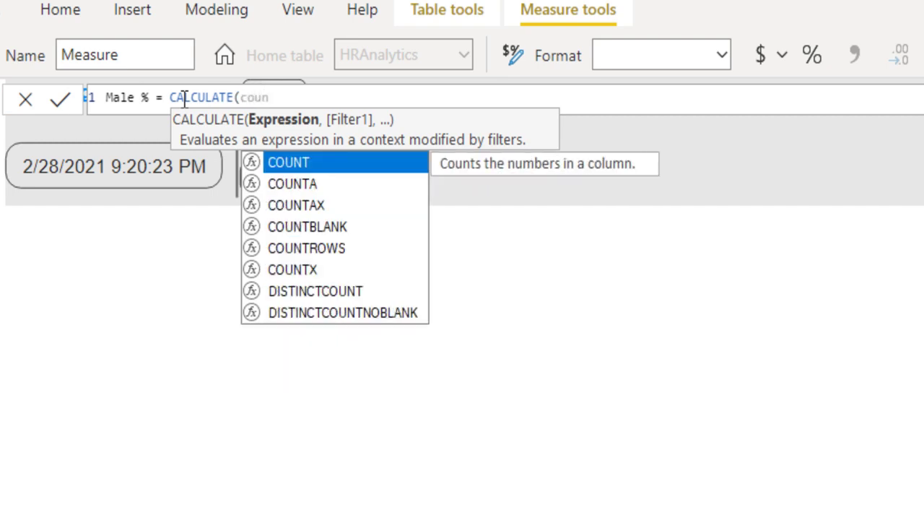
pyautogui.press('Tab')
pyautogui.write('em')
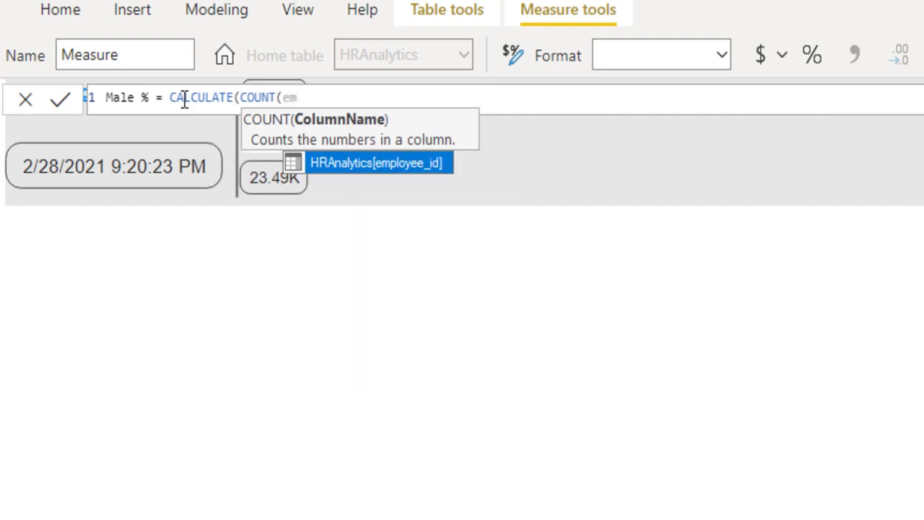
pyautogui.press('Tab')
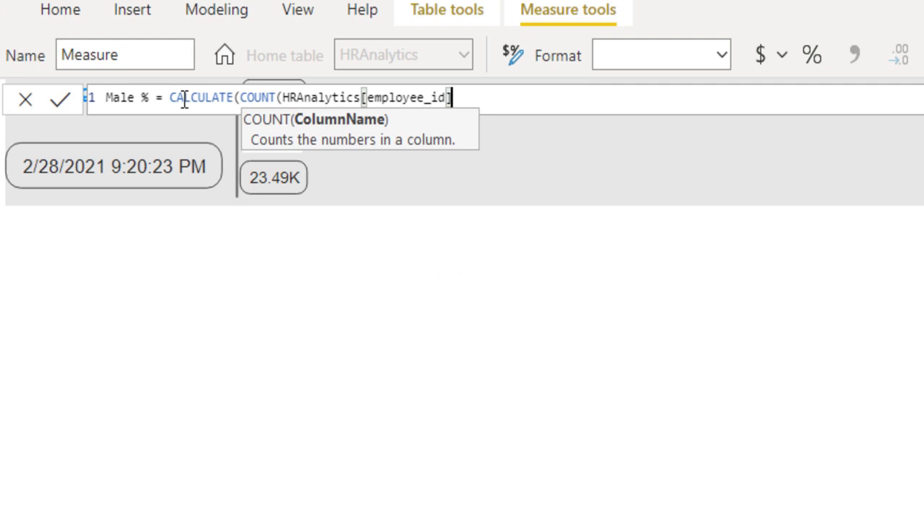
# Restrict the Male % count to male employees with FILTER(HRAnalytics,HRAnalytics[gender]="m") and close the CALCULATE expression.
pyautogui.write('),filt')
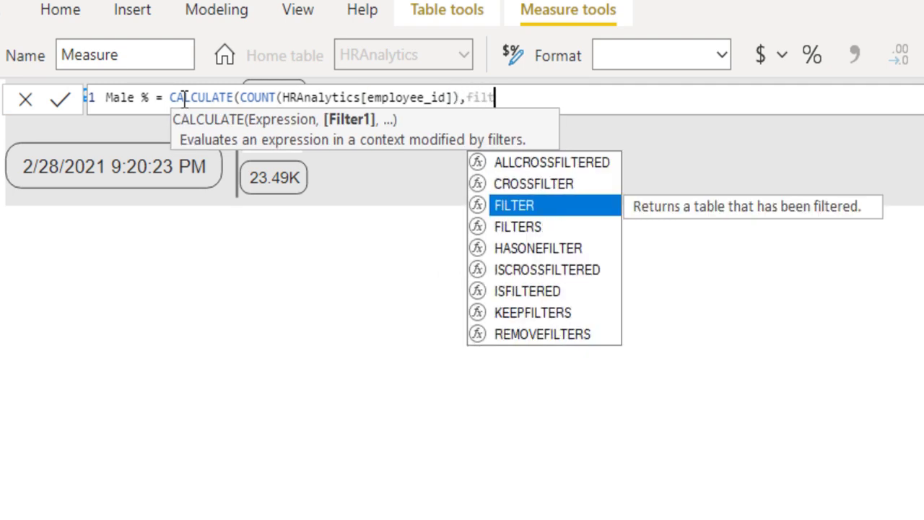
pyautogui.press('Tab')
pyautogui.write('hr')
pyautogui.press('Tab')
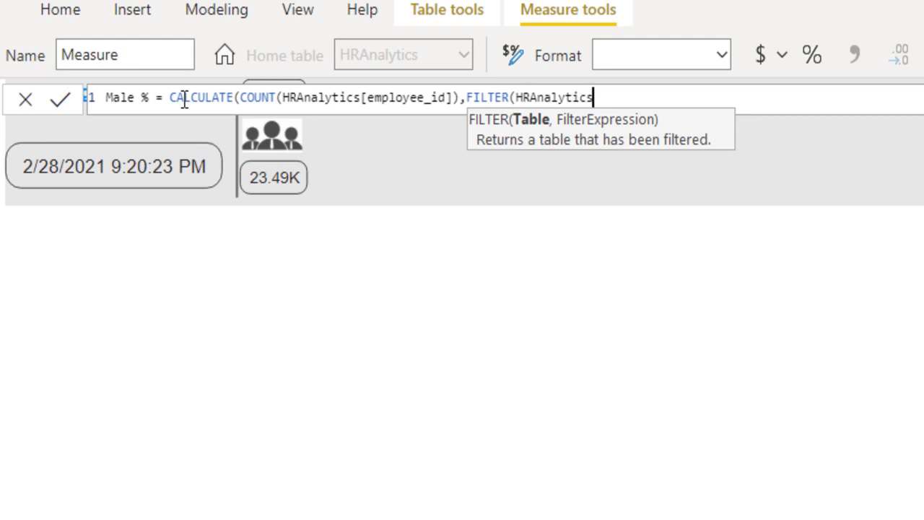
pyautogui.write(',')
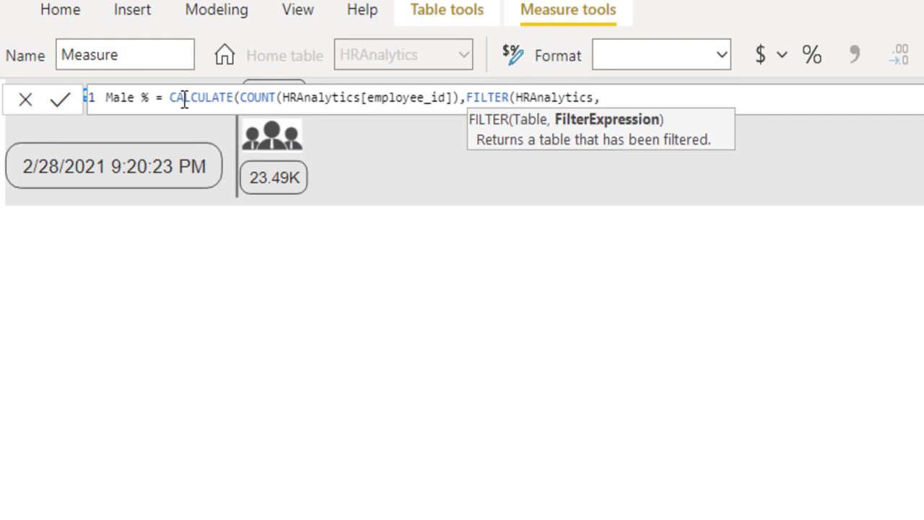
pyautogui.write('gen')
pyautogui.press('Tab')
pyautogui.write('="')
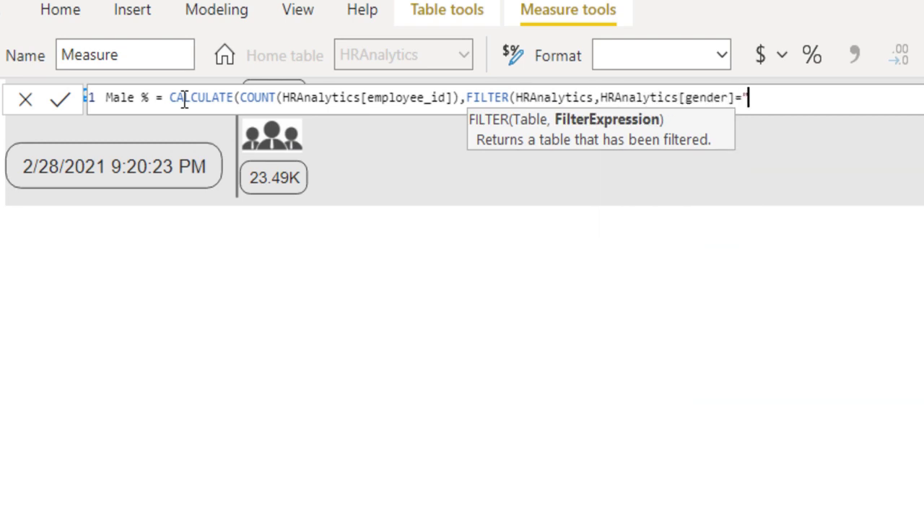
pyautogui.write('m"))')
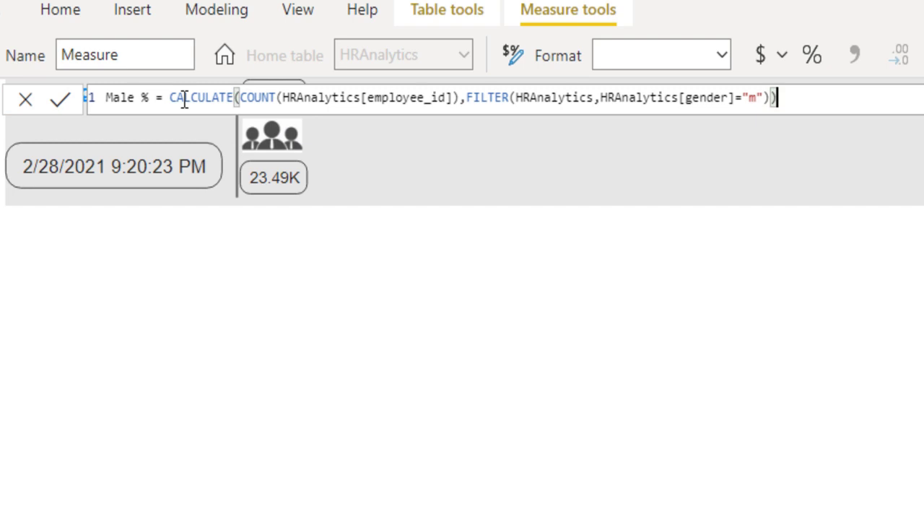
# Divide the Male % expression by COUNT(HRAnalytics[employee_id]), commit the formula and format the measure as a percentage.
pyautogui.write('/count')
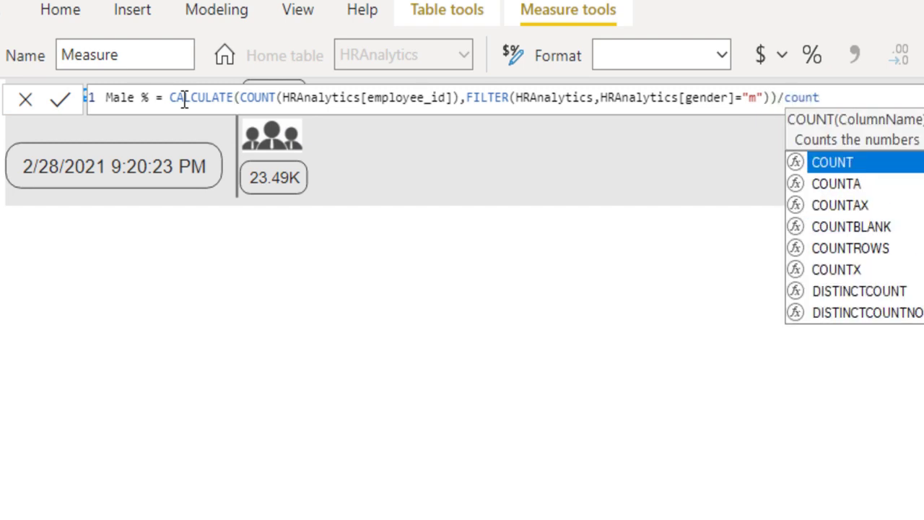
pyautogui.press('Tab')
pyautogui.press('Down')
pyautogui.press('Down')
pyautogui.press('Down')
pyautogui.press('Down')
pyautogui.press('Down')
pyautogui.press('Down')
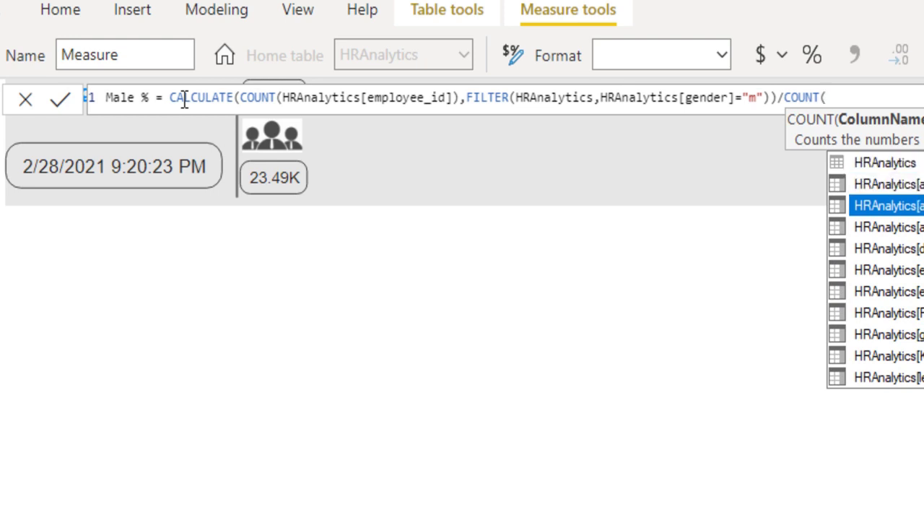
pyautogui.press('Tab')
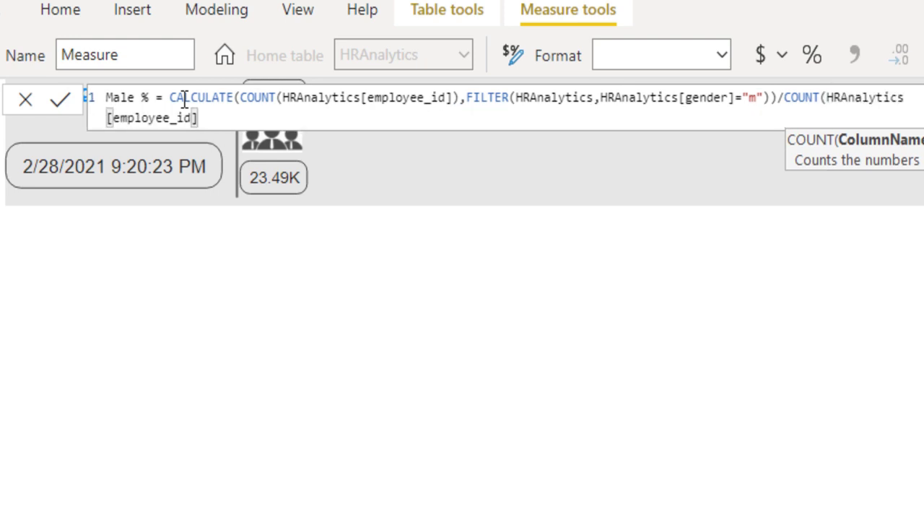
pyautogui.write(')')
pyautogui.press('Return')
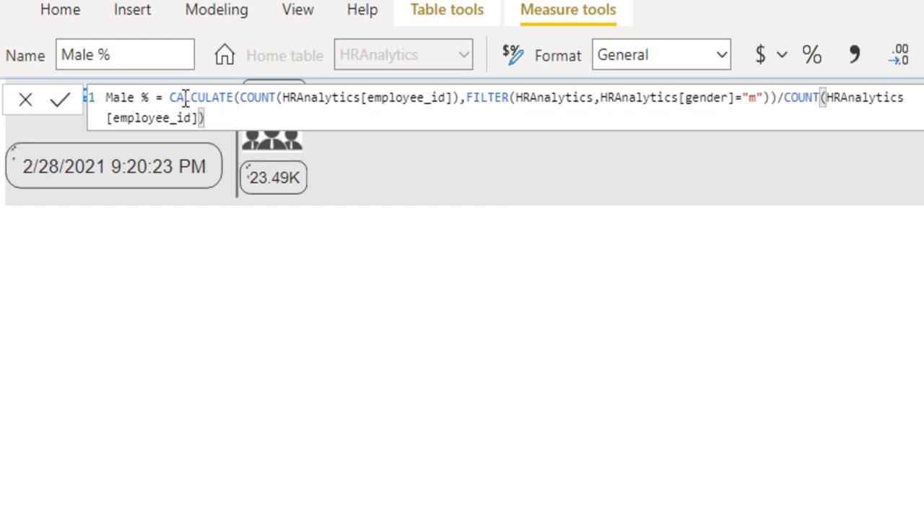
pyautogui.click(812, 56)
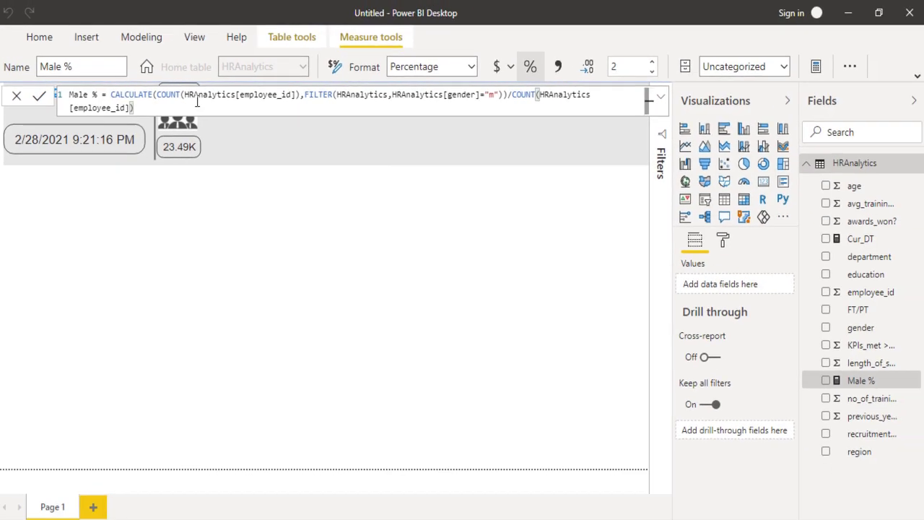
# Create a measure named FeMale % from a copy of the Male % formula and format it as a percentage.
pyautogui.click(196, 102)
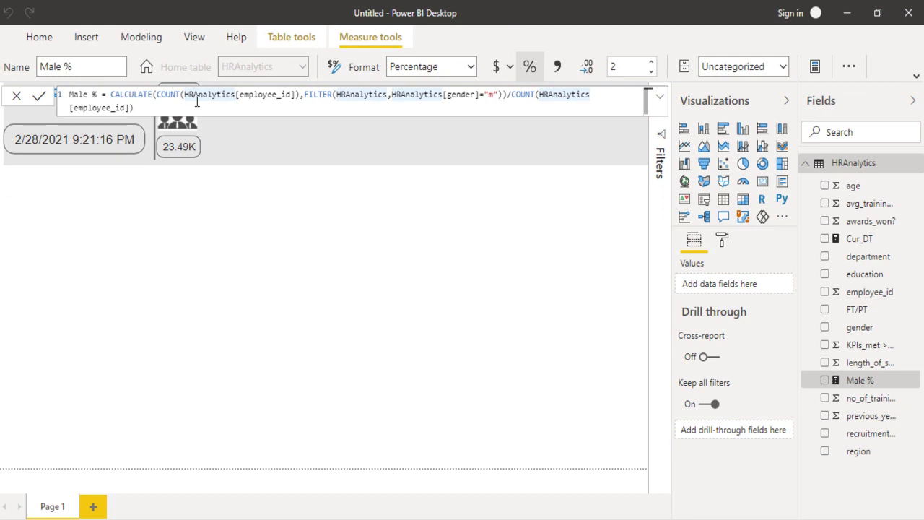
pyautogui.hotkey('ctrl', 'a')
pyautogui.hotkey('ctrl', 'c')
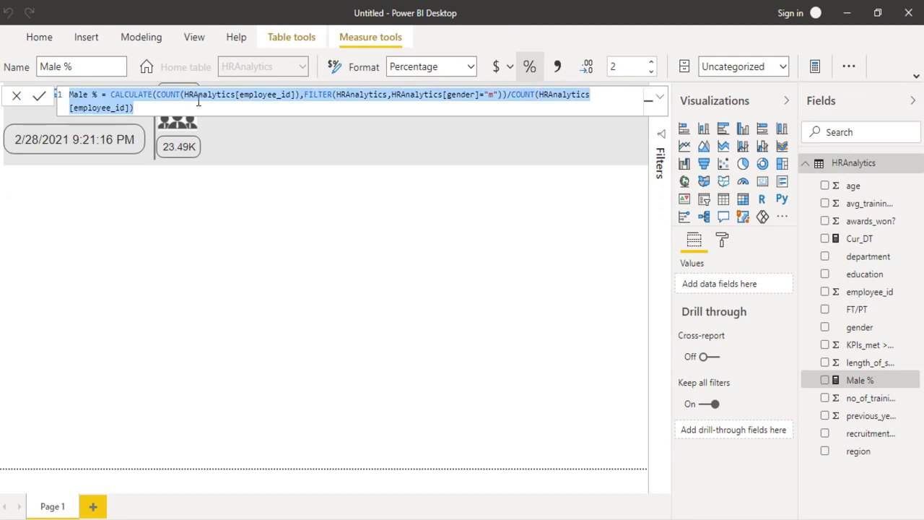
pyautogui.click(817, 66)
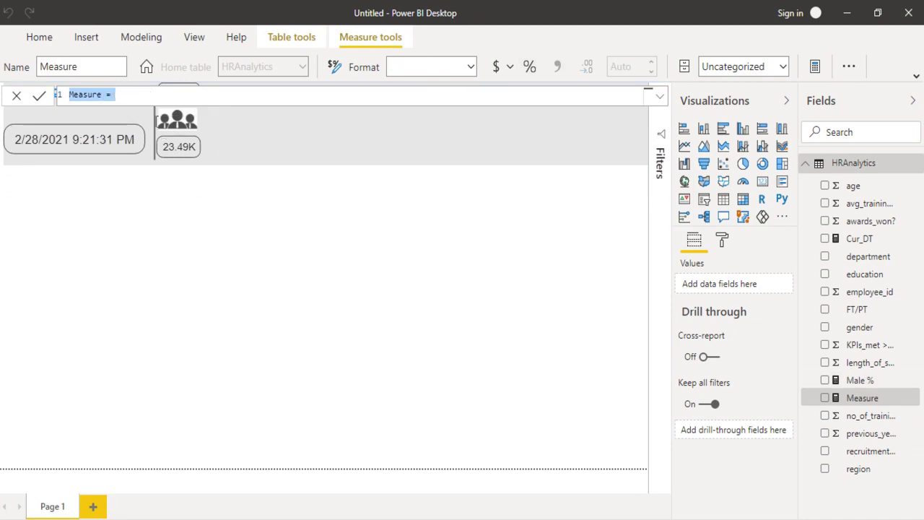
pyautogui.hotkey('ctrl', 'v')
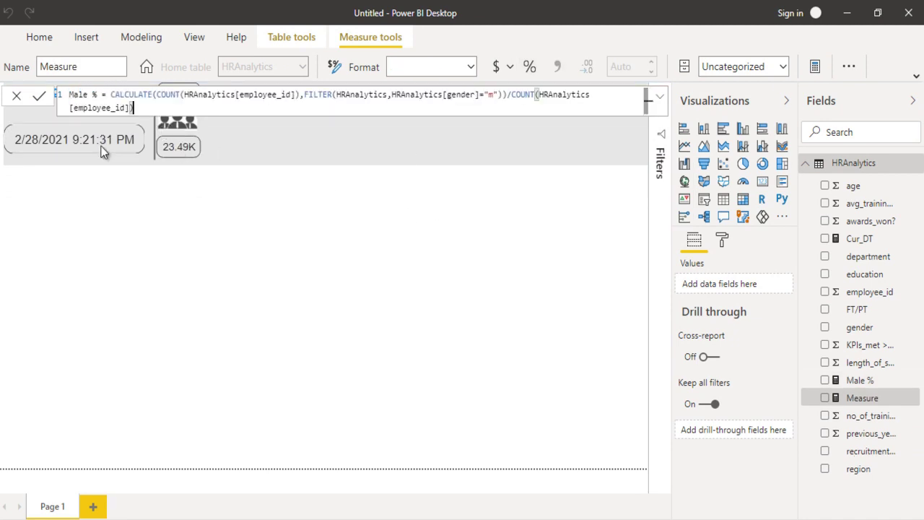
pyautogui.press('Return')
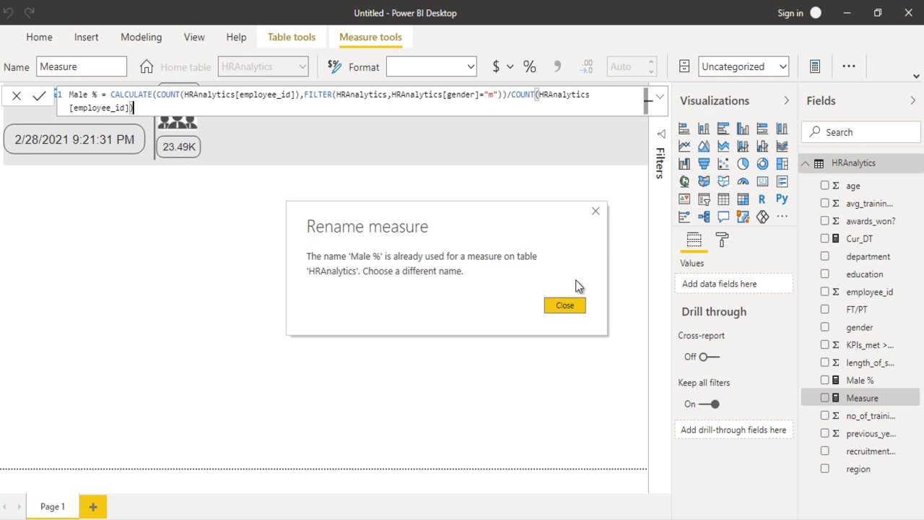
pyautogui.click(565, 304)
pyautogui.write('Fe')
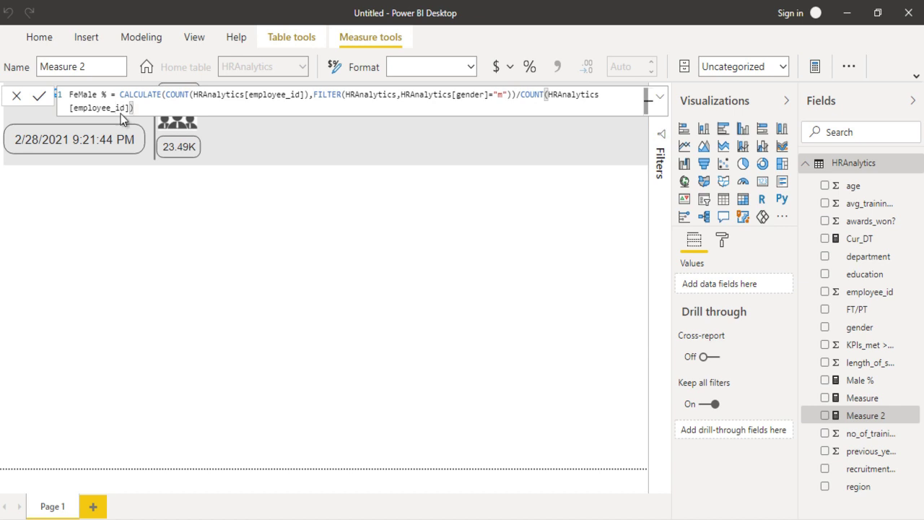
pyautogui.press('Return')
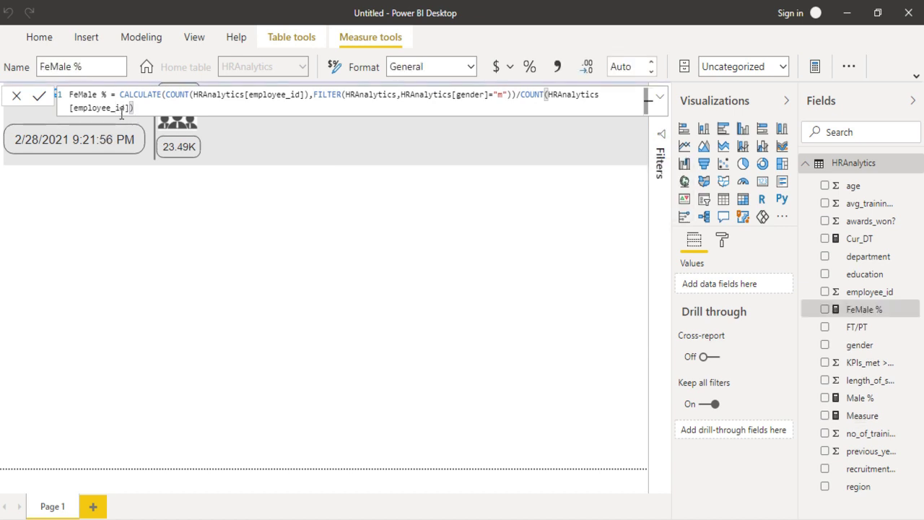
pyautogui.click(529, 67)
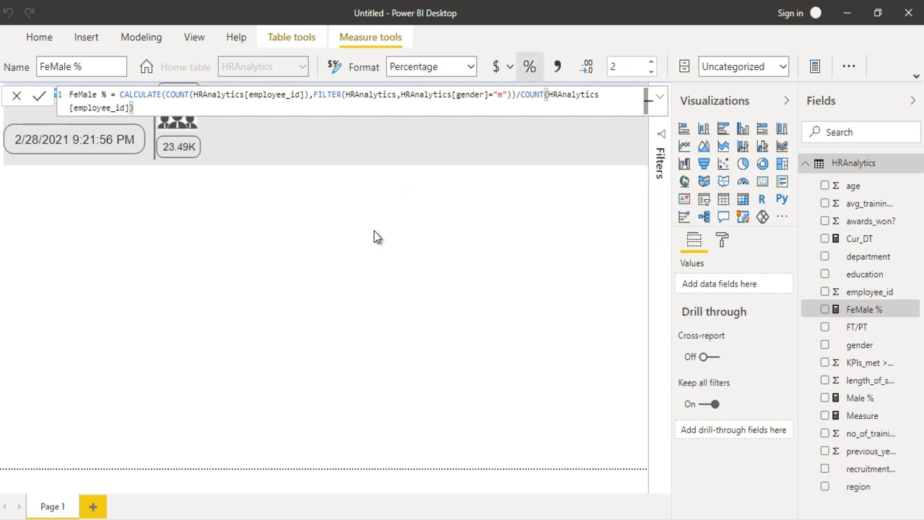
pyautogui.doubleClick(232, 255)
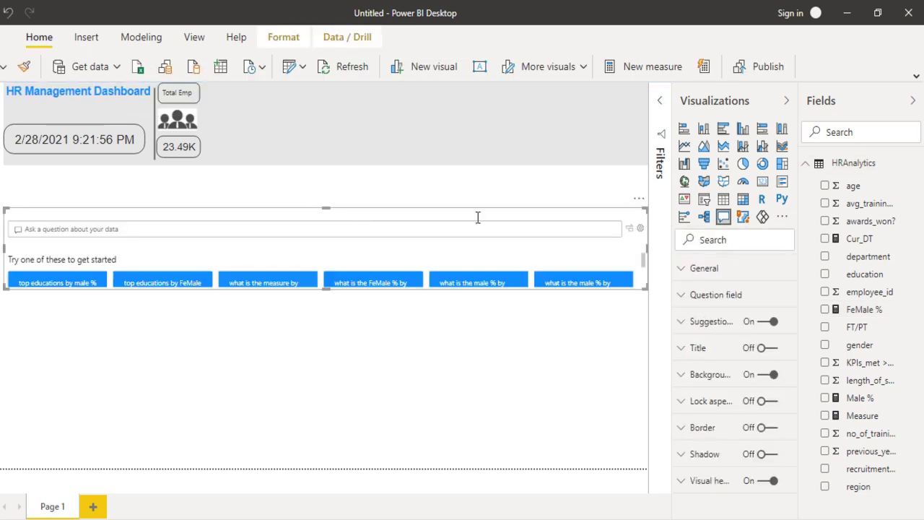
pyautogui.click(640, 201)
pyautogui.click(653, 215)
# Duplicate the employee count card, place the copy beside the Total Emp label and replace its field with Male %.
pyautogui.click(185, 147)
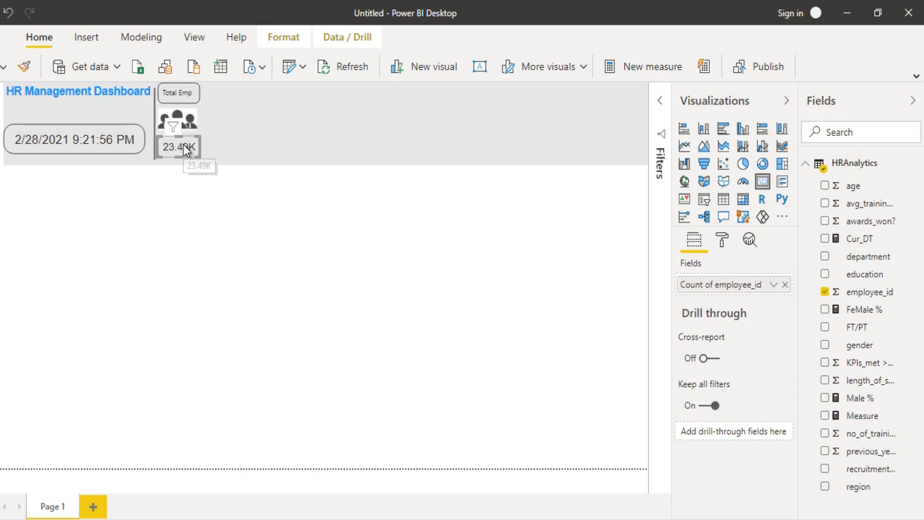
pyautogui.moveTo(185, 148)
pyautogui.mouseDown()
pyautogui.moveTo(200, 149)
pyautogui.moveTo(232, 102)
pyautogui.moveTo(227, 94)
pyautogui.mouseUp()
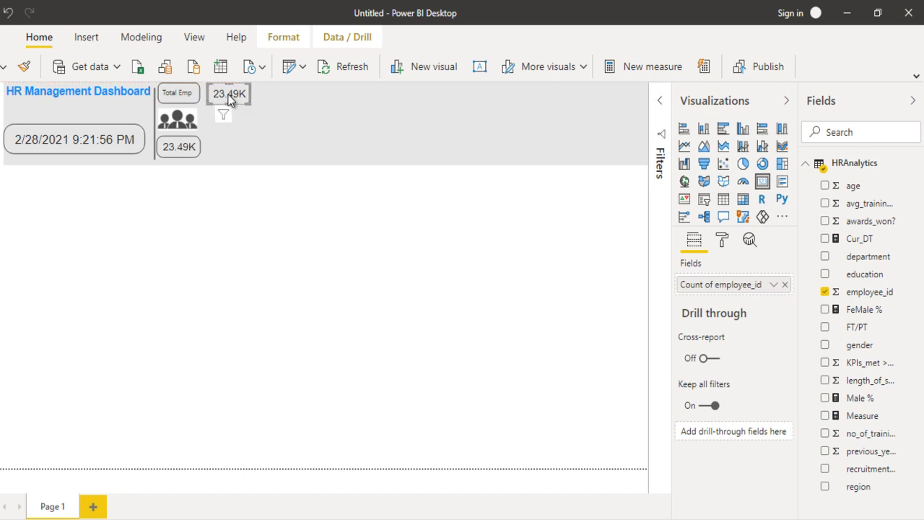
pyautogui.doubleClick(269, 253)
pyautogui.hotkey('ctrl', 'z')
pyautogui.moveTo(852, 396); pyautogui.dragTo(734, 300)
pyautogui.click(859, 334)
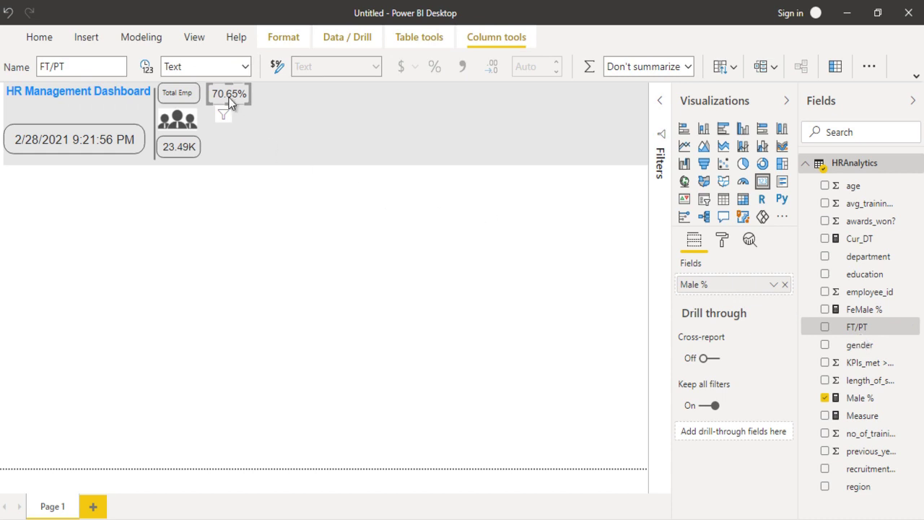
# Duplicate the Male % card, place the copy beside it in the header and replace its field with FeMale %.
pyautogui.moveTo(230, 96); pyautogui.dragTo(278, 96)
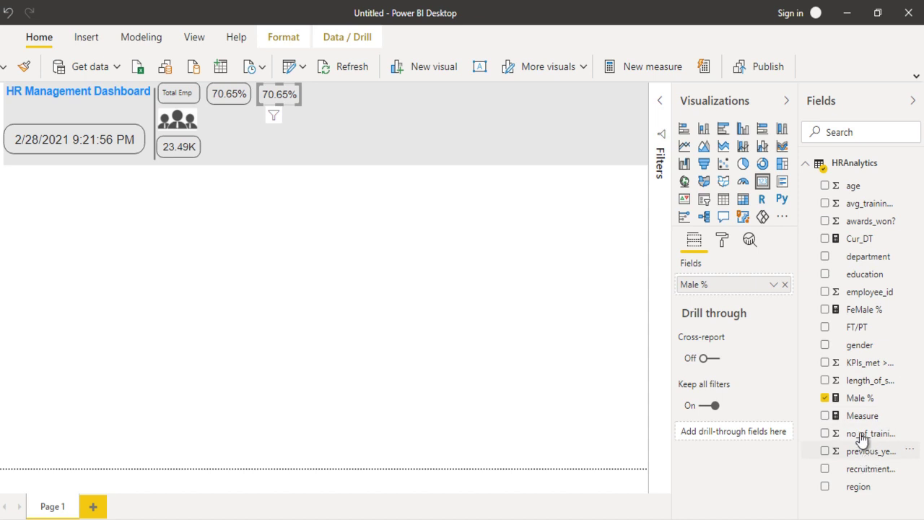
pyautogui.moveTo(874, 312); pyautogui.dragTo(742, 290)
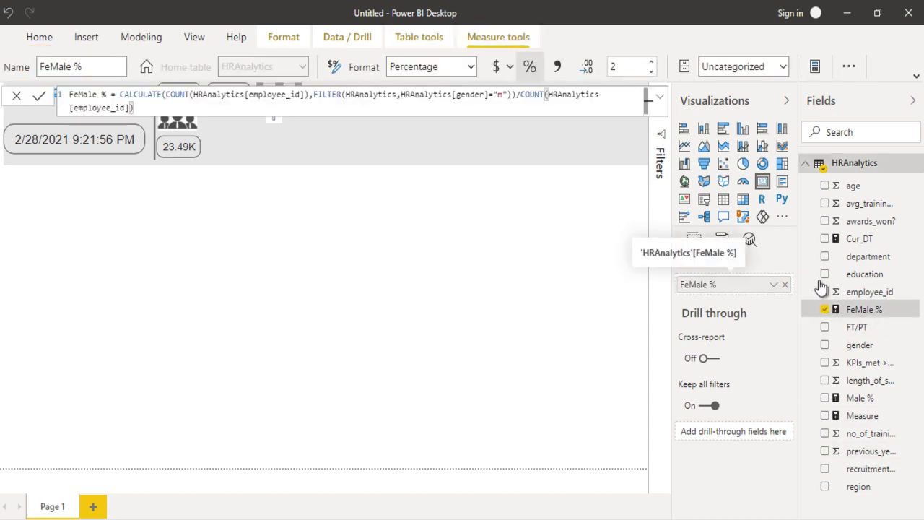
pyautogui.click(859, 292)
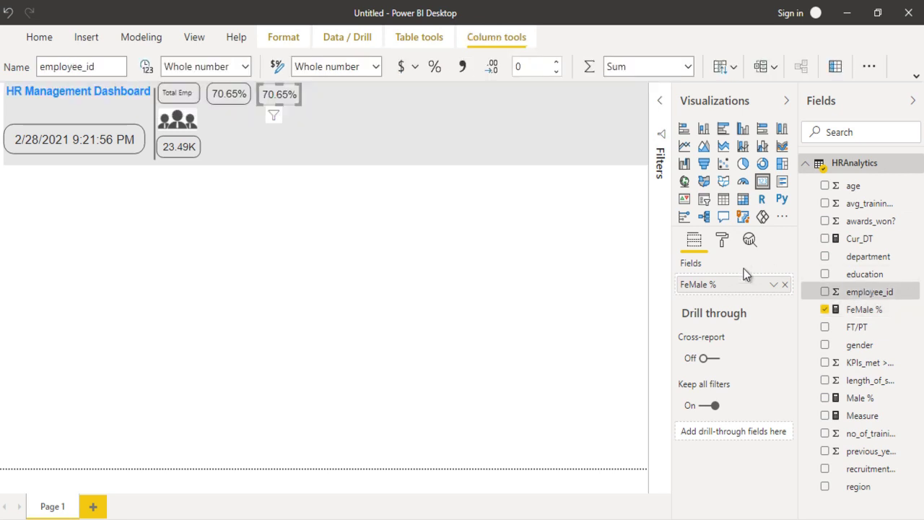
# Change the gender condition in the FeMale % measure's formula to "f" and commit it.
pyautogui.doubleClick(852, 309)
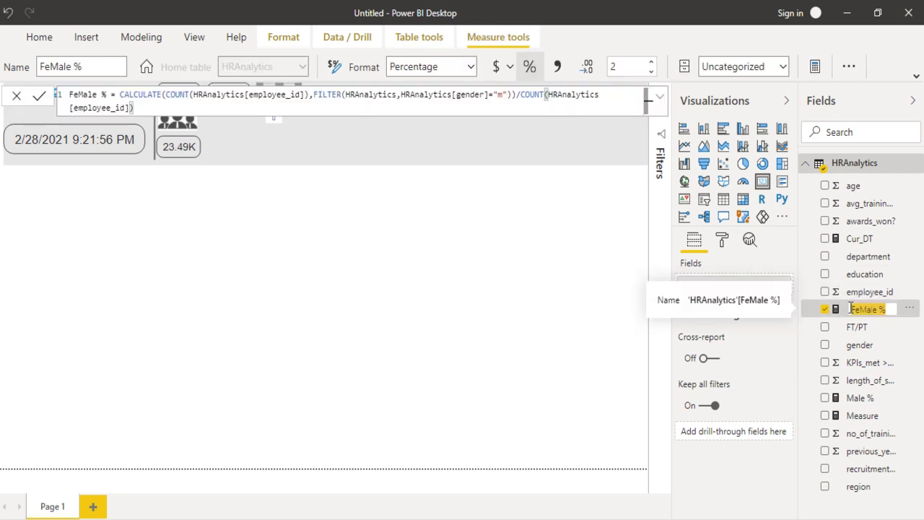
pyautogui.click(504, 94)
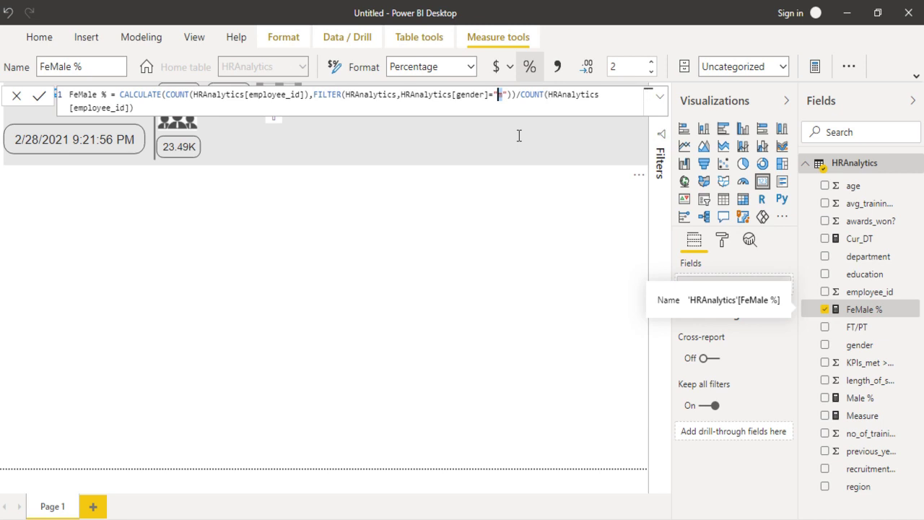
pyautogui.hotkey('ctrl', 'End')
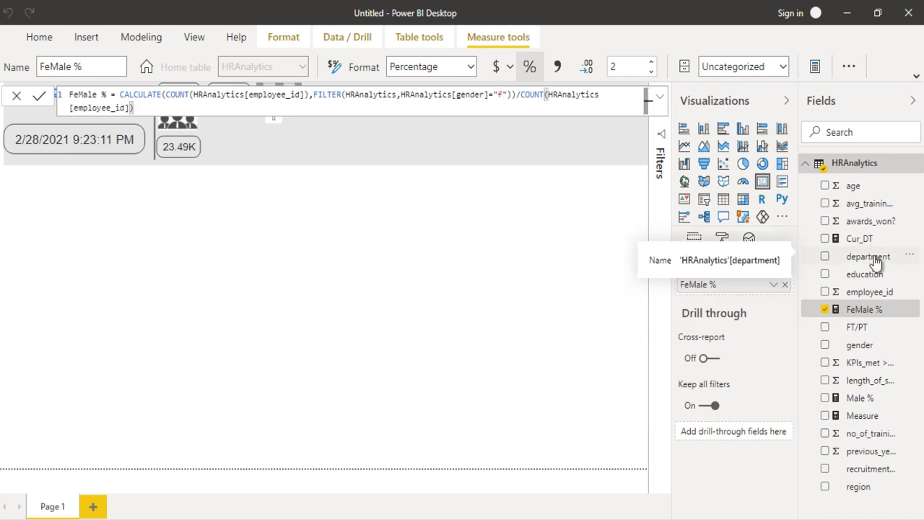
pyautogui.doubleClick(873, 257)
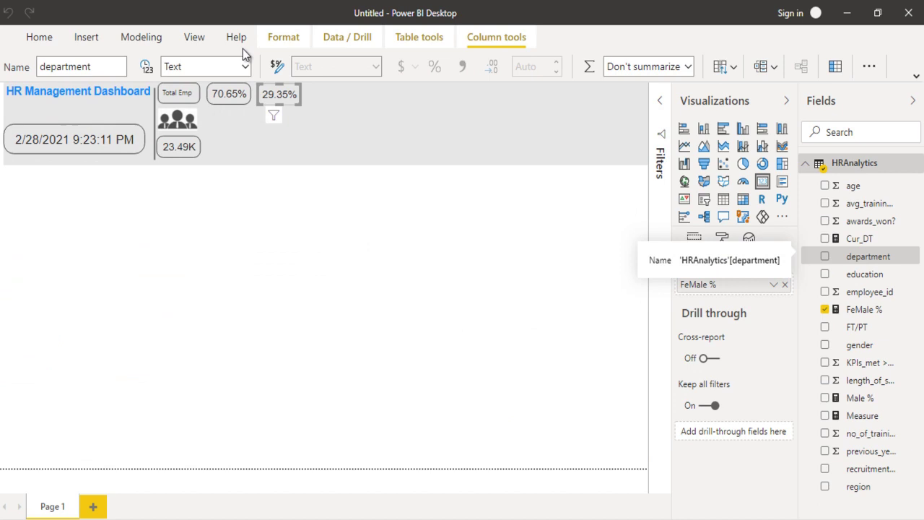
# Insert the image male.JPG, shrink it to icon size and place it under the Male % card.
pyautogui.click(87, 36)
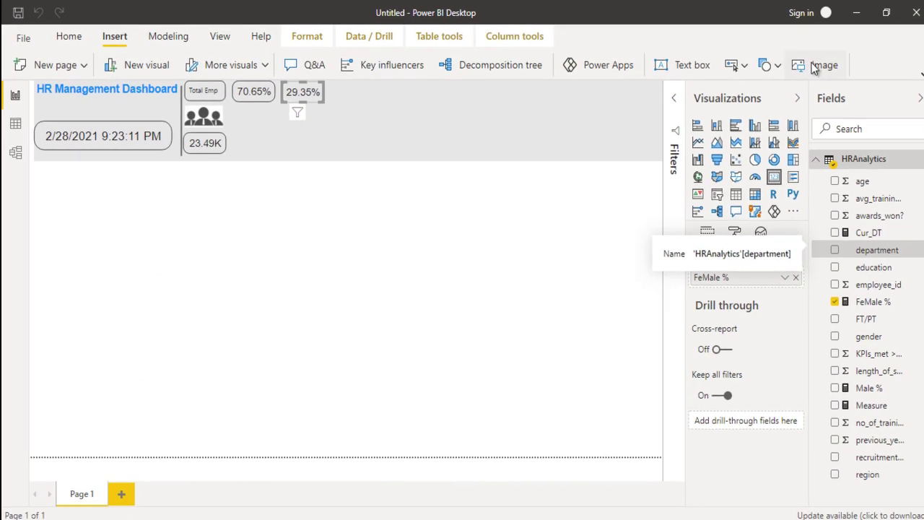
pyautogui.click(814, 67)
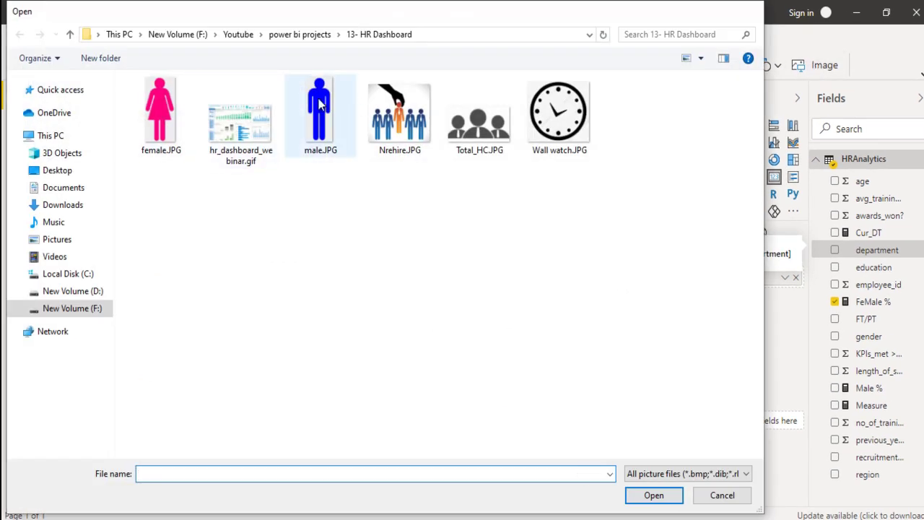
pyautogui.doubleClick(320, 105)
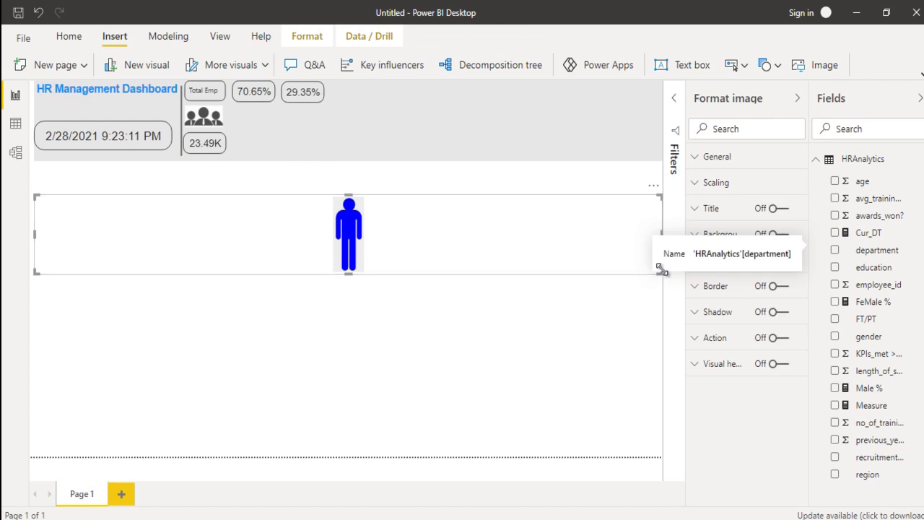
pyautogui.moveTo(659, 273); pyautogui.dragTo(80, 237)
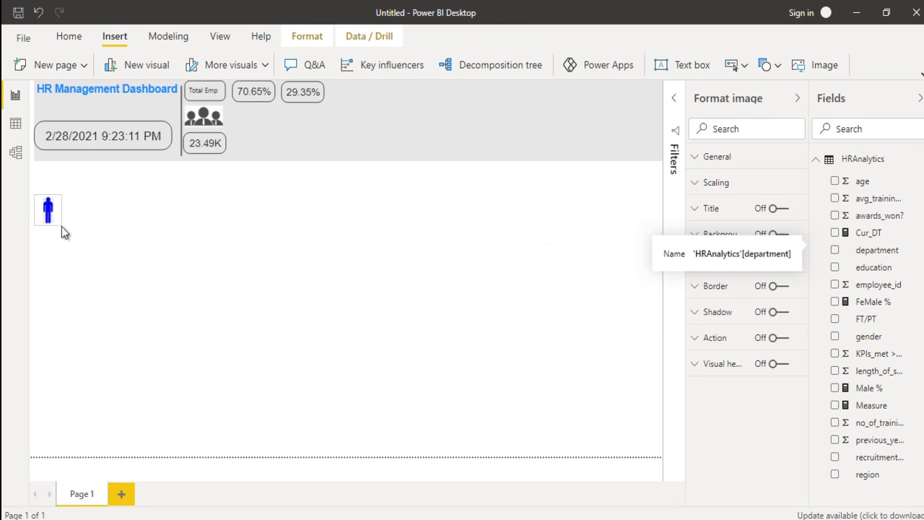
pyautogui.doubleClick(59, 227)
pyautogui.moveTo(48, 212); pyautogui.dragTo(254, 121)
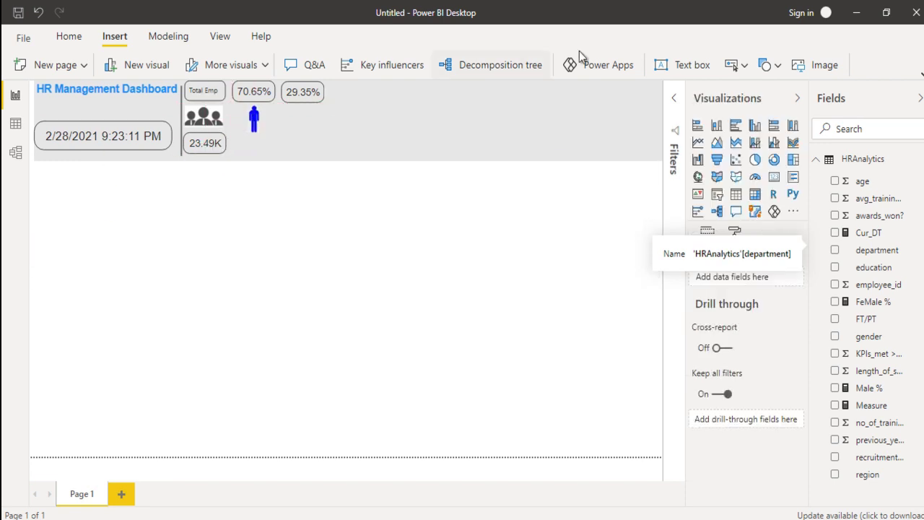
# Insert the image female.JPG, shrink it to icon size and place it under the FeMale % card.
pyautogui.click(801, 64)
pyautogui.doubleClick(161, 137)
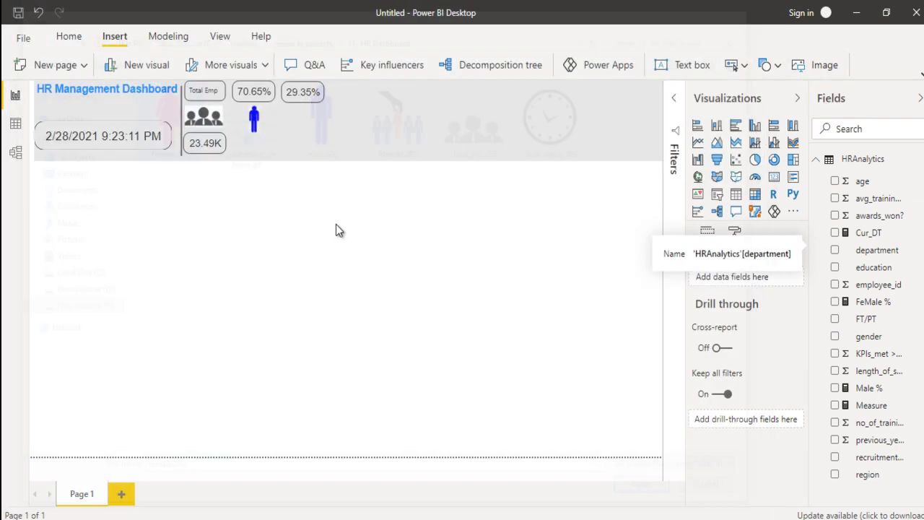
pyautogui.moveTo(660, 273); pyautogui.dragTo(300, 128)
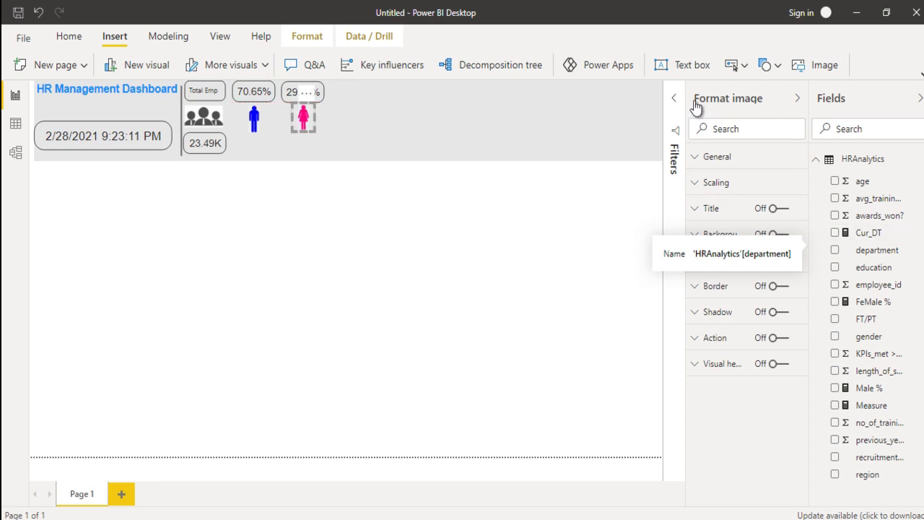
pyautogui.click(455, 265)
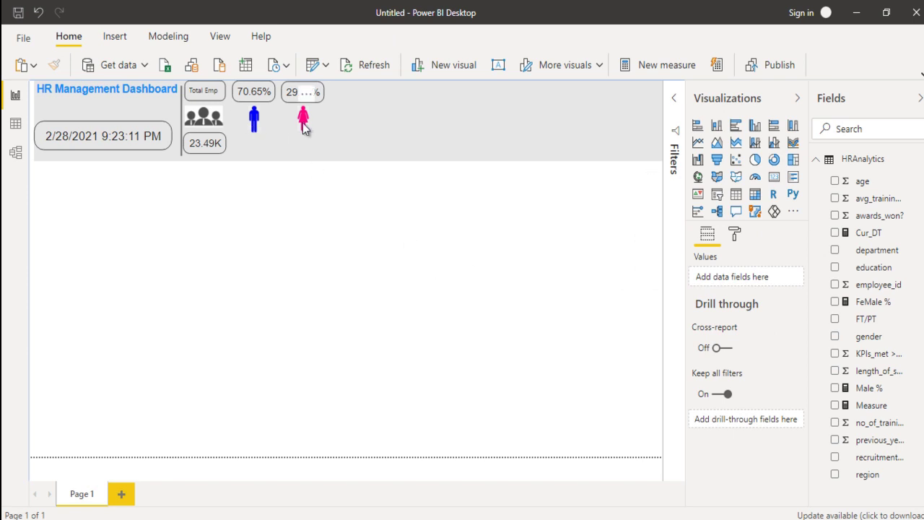
# Add a new card showing employee_id summarized as Count.
pyautogui.click(773, 176)
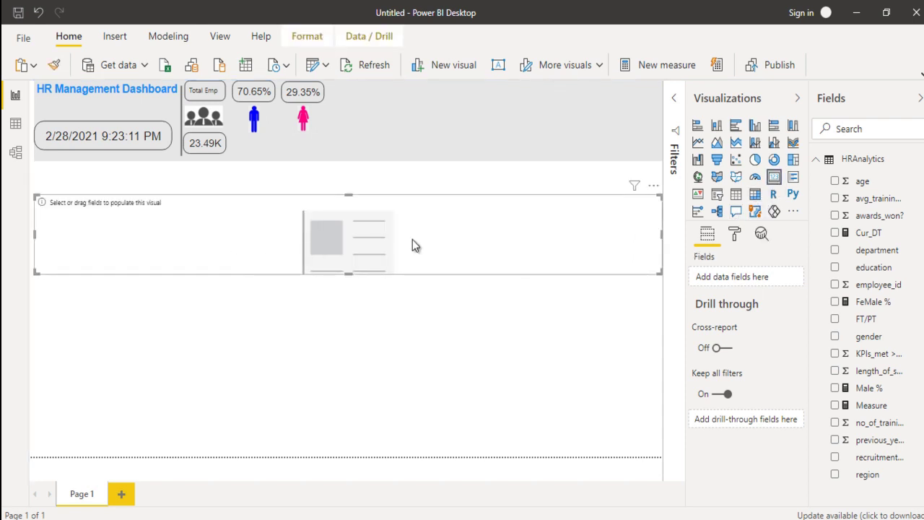
pyautogui.moveTo(879, 289); pyautogui.dragTo(724, 279)
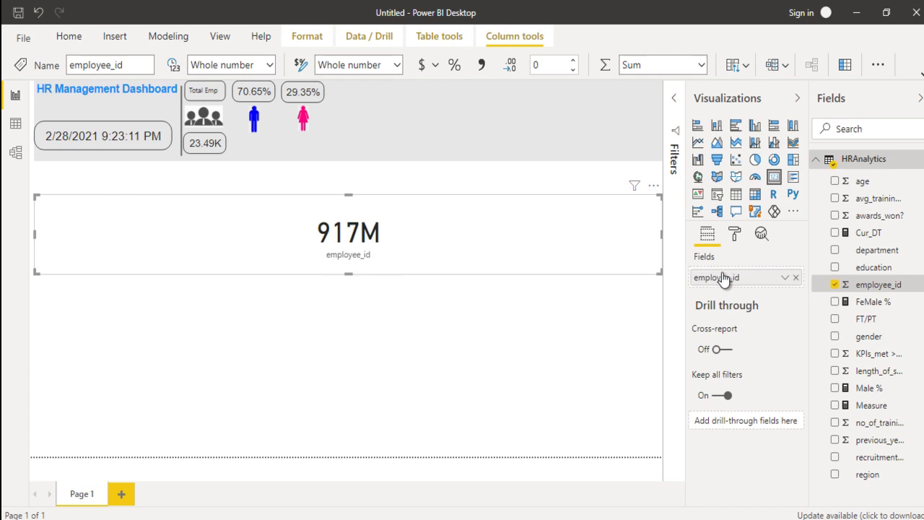
pyautogui.click(784, 279)
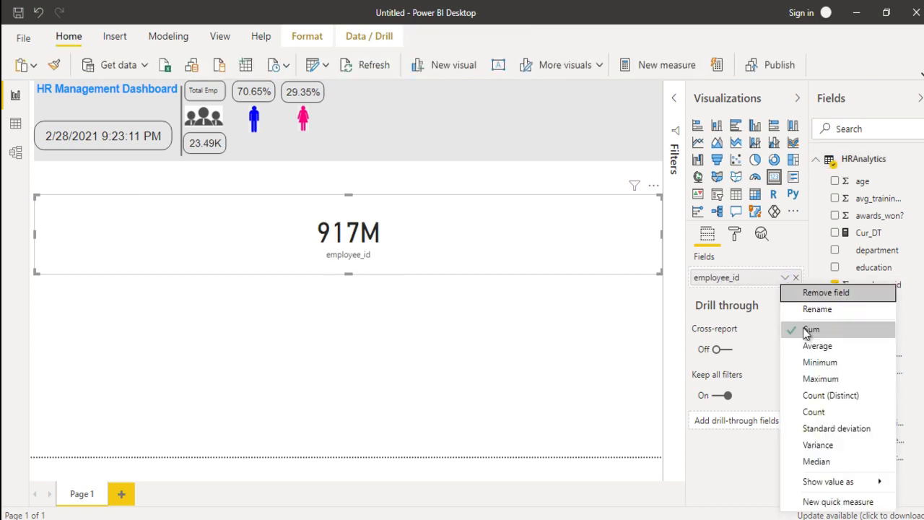
pyautogui.click(812, 412)
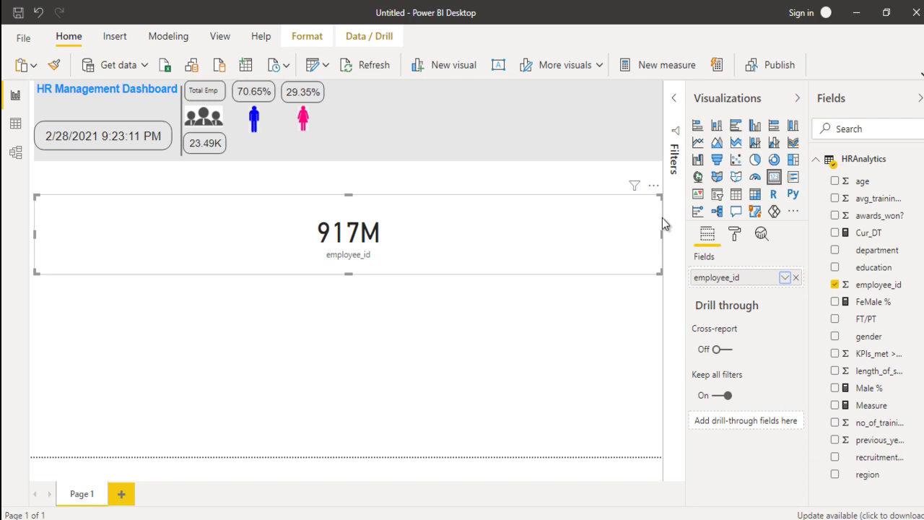
# Filter the new employee count card to gender m and shrink it to a small card below the header.
pyautogui.click(675, 111)
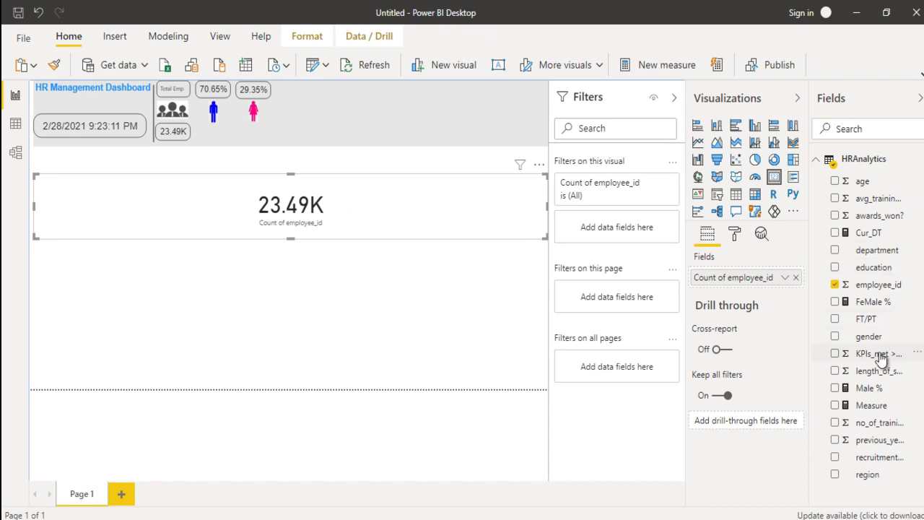
pyautogui.moveTo(631, 250); pyautogui.dragTo(628, 254)
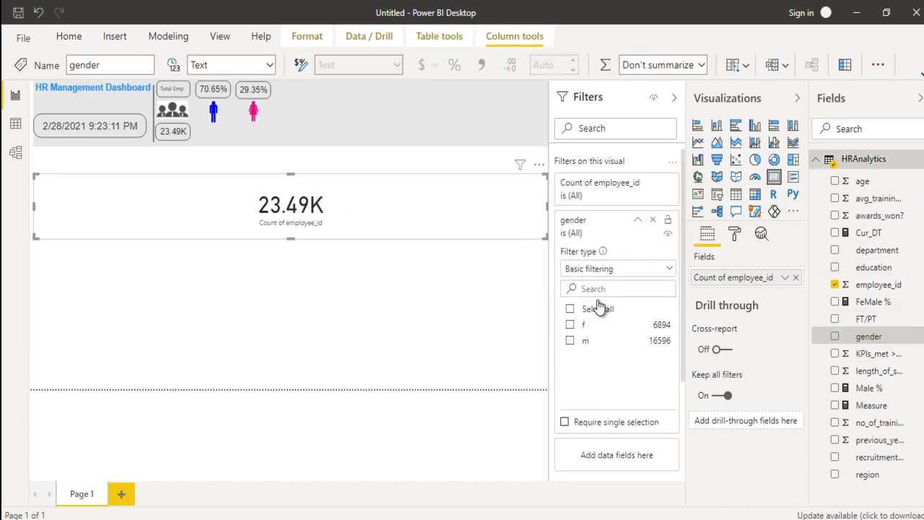
pyautogui.click(570, 341)
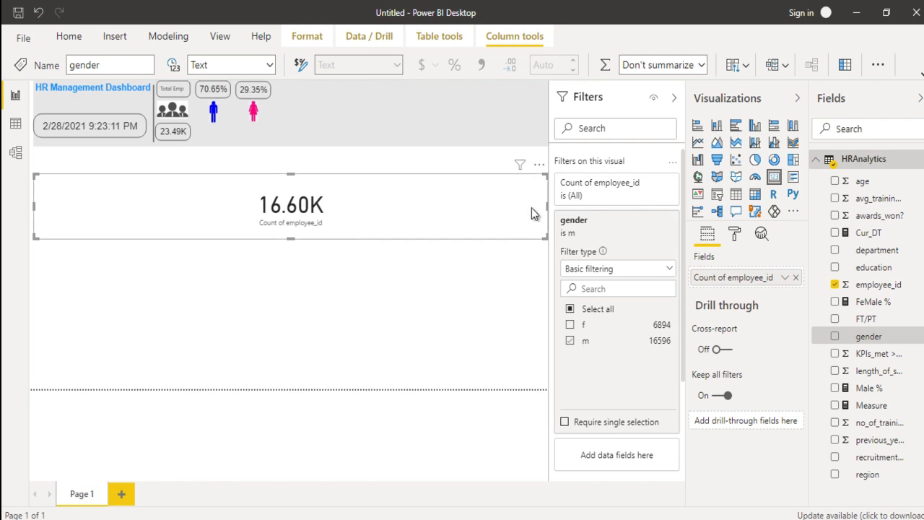
pyautogui.moveTo(548, 237); pyautogui.dragTo(130, 208)
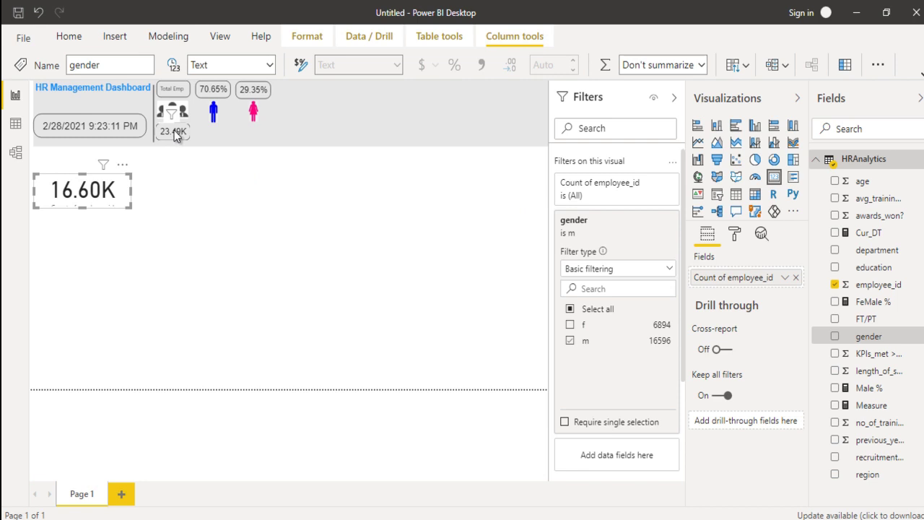
# Copy the total employee count card's formatting to the male count card and fit it under the male icon.
pyautogui.click(174, 130)
pyautogui.click(53, 64)
pyautogui.click(84, 189)
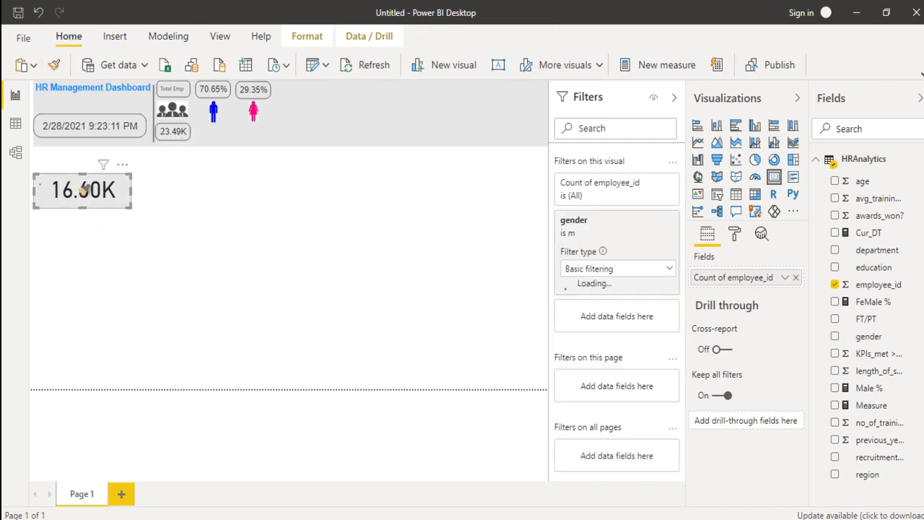
pyautogui.moveTo(129, 205); pyautogui.dragTo(90, 196)
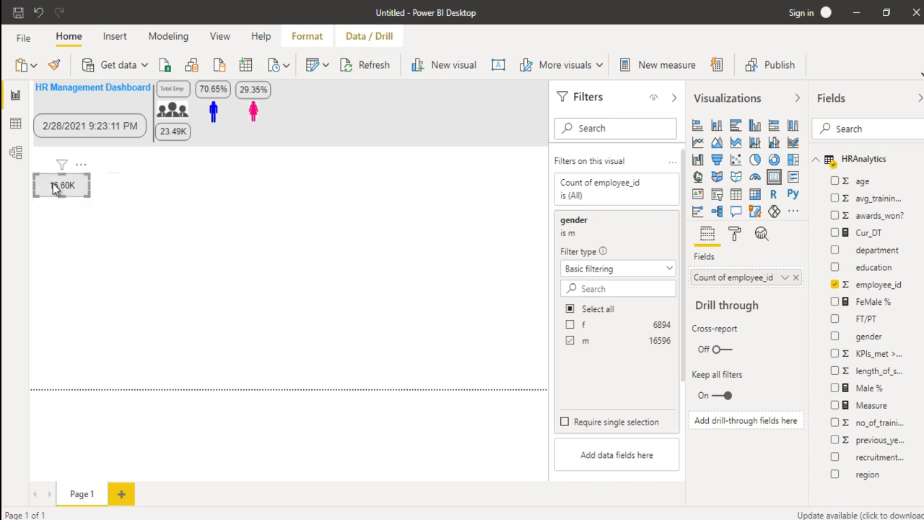
pyautogui.moveTo(88, 197); pyautogui.dragTo(228, 145)
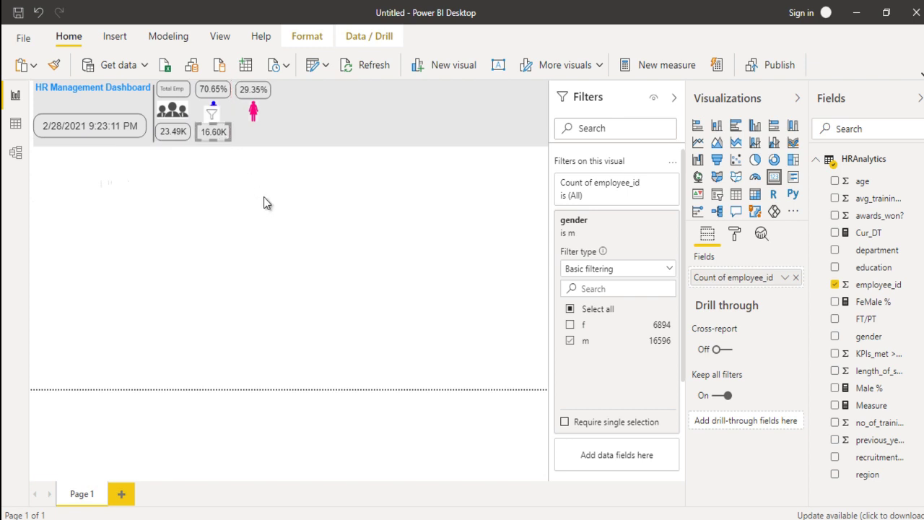
# Place a duplicate of the male count card under the female icon and filter it to gender f.
pyautogui.moveTo(211, 137); pyautogui.dragTo(246, 134)
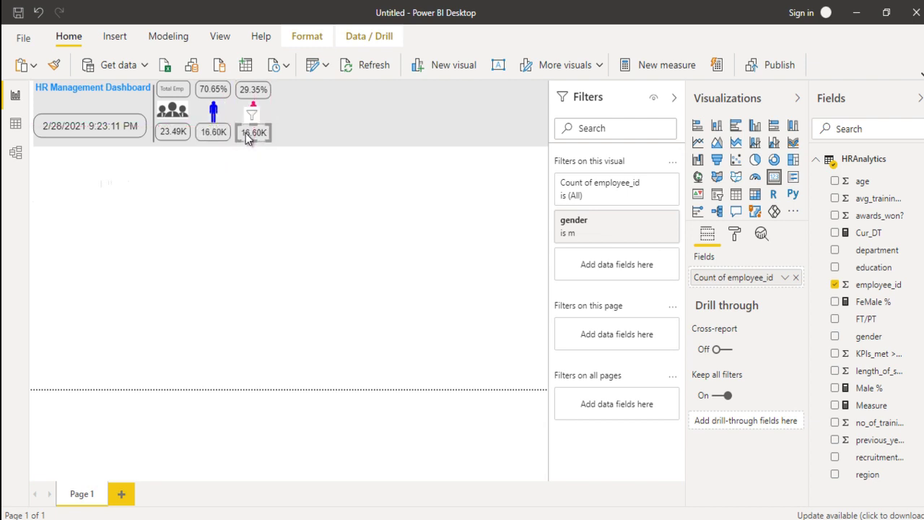
pyautogui.click(589, 233)
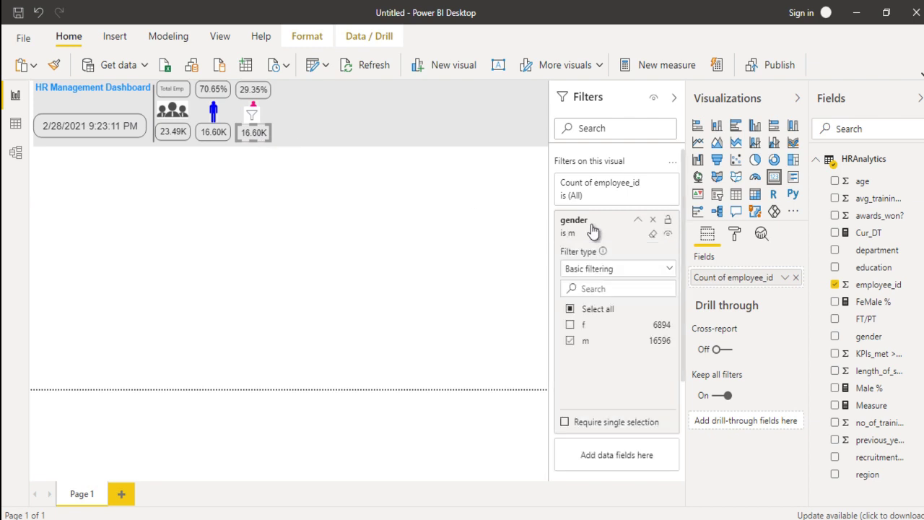
pyautogui.click(571, 327)
pyautogui.click(571, 342)
pyautogui.click(674, 97)
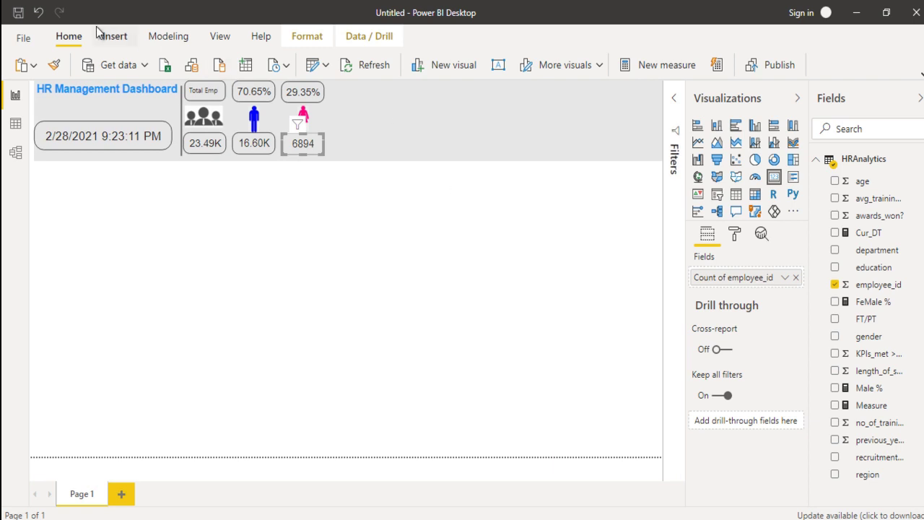
# Duplicate the header's vertical separator line and place the copy just after the female KPI column.
pyautogui.click(118, 38)
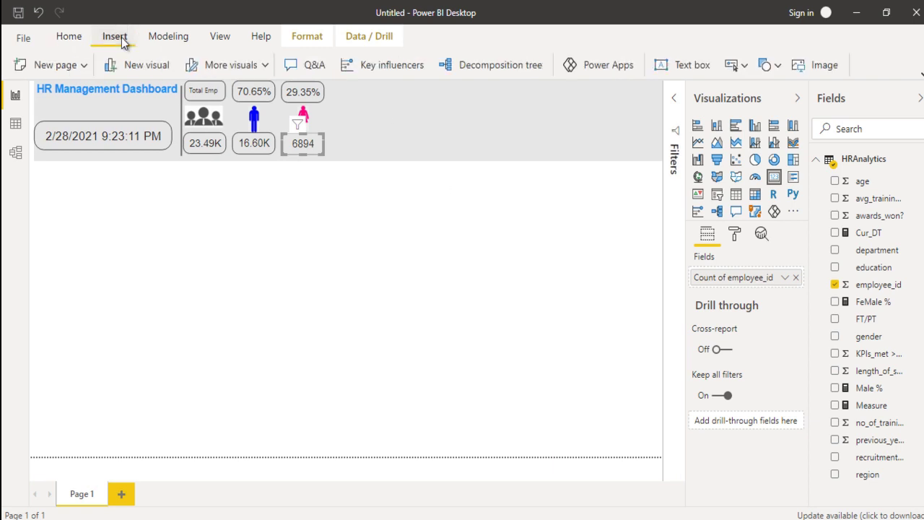
pyautogui.click(180, 103)
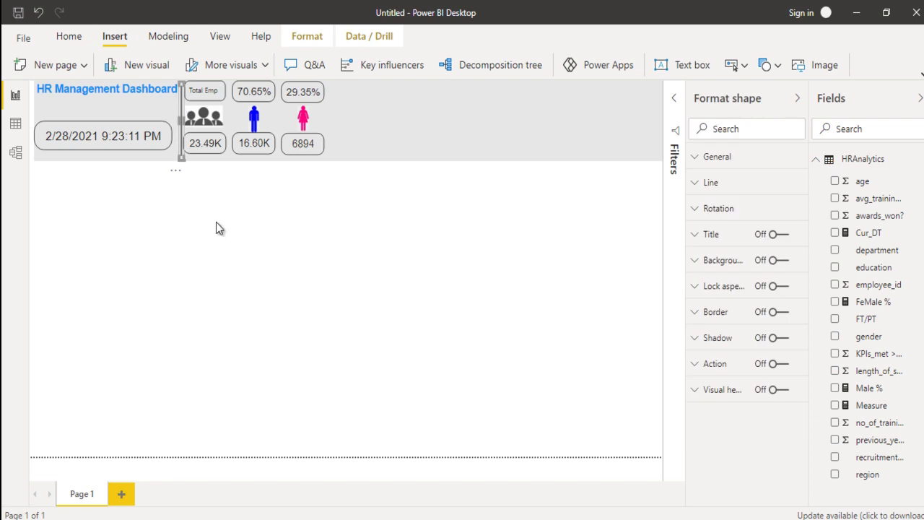
pyautogui.press('Right')
pyautogui.press('Down')
pyautogui.click(181, 179)
pyautogui.press('Right')
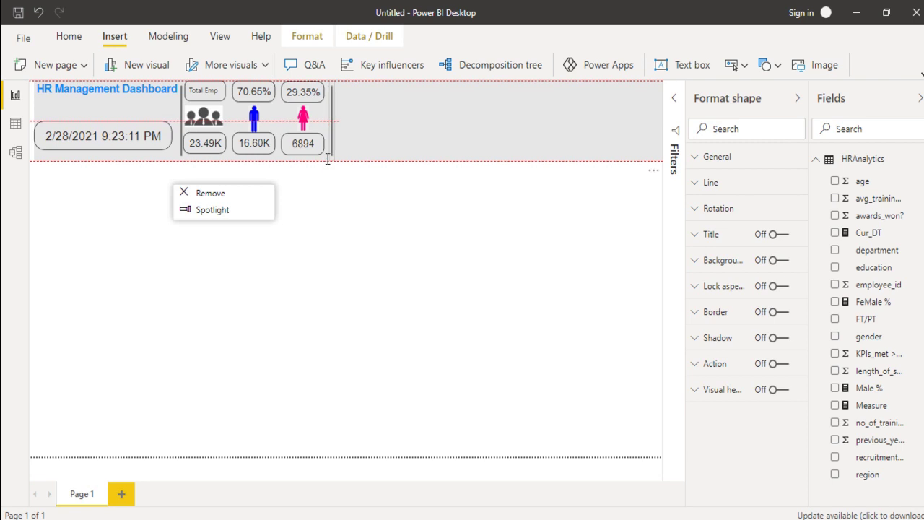
pyautogui.press('Left')
pyautogui.press('Escape')
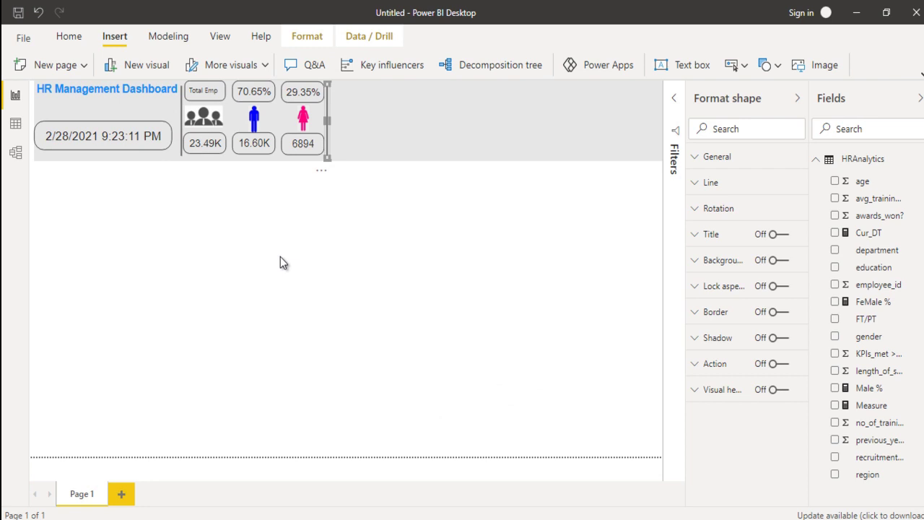
# Create a new measure in HRAnalytics and name it FT_Male.
pyautogui.click(167, 37)
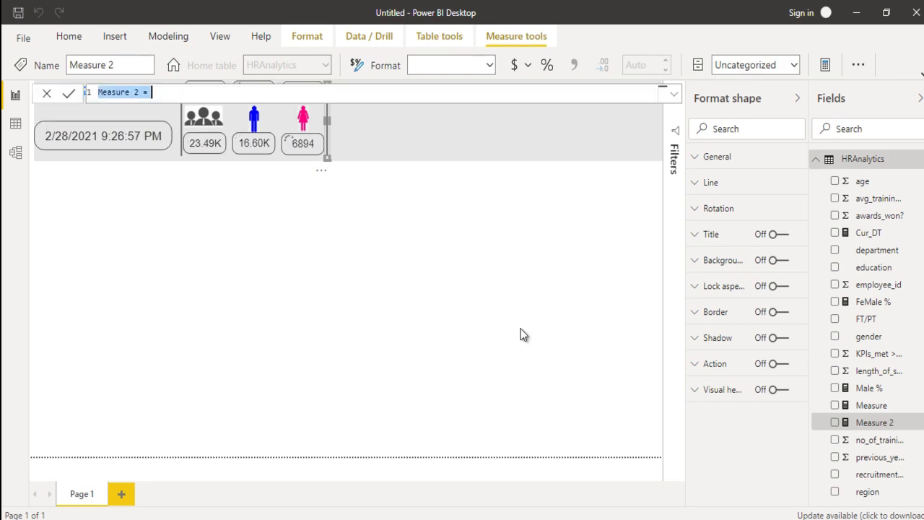
pyautogui.click(176, 92)
pyautogui.press('Left')
pyautogui.press('Left')
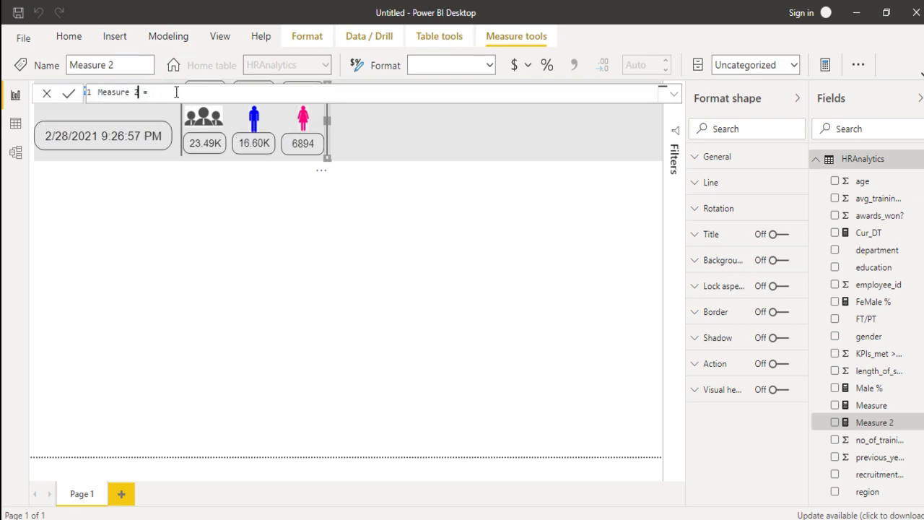
pyautogui.hotkey('shift', 'Home')
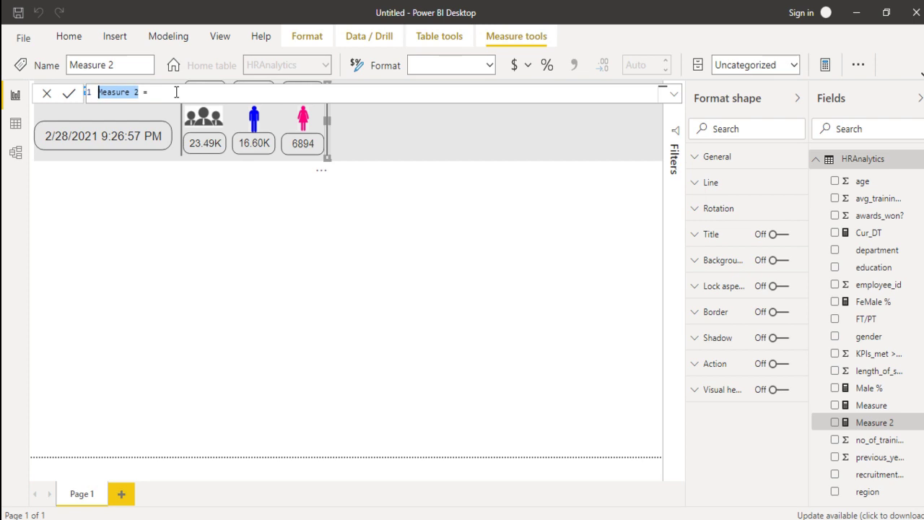
pyautogui.write('FTMale')
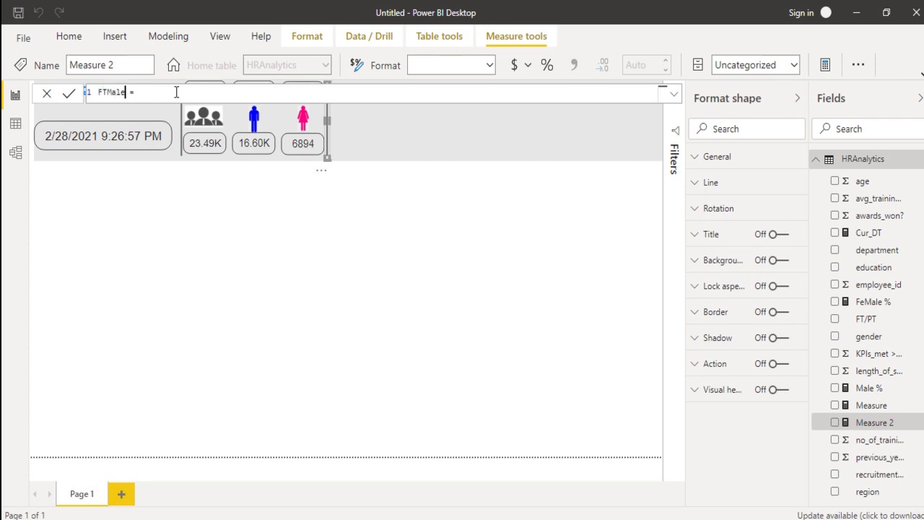
pyautogui.press('Left')
pyautogui.press('Left')
pyautogui.press('Left')
pyautogui.press('Left')
pyautogui.write('_')
pyautogui.click(176, 92)
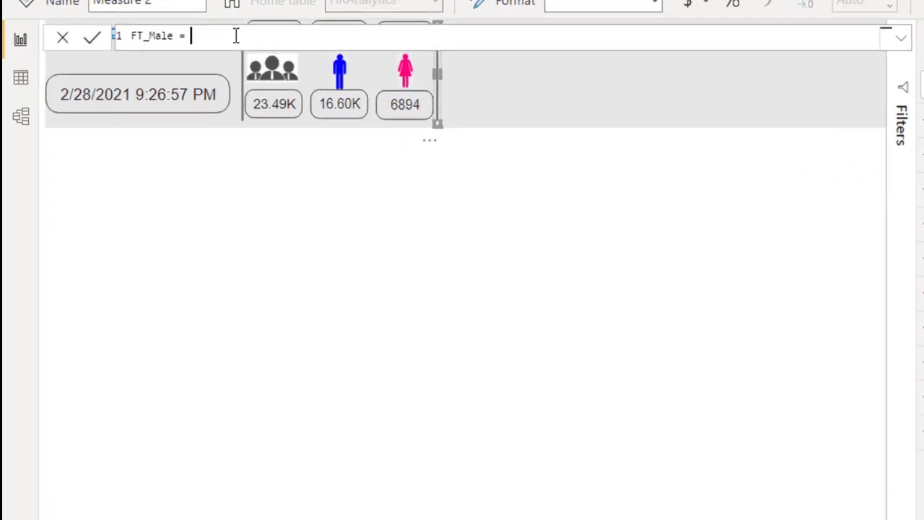
# Begin the FT_Male formula with CALCULATE over COUNT of HRAnalytics[employee_id].
pyautogui.write('cla')
pyautogui.press('BackSpace')
pyautogui.press('BackSpace')
pyautogui.write('alc')
pyautogui.press('Tab')
pyautogui.write('co')
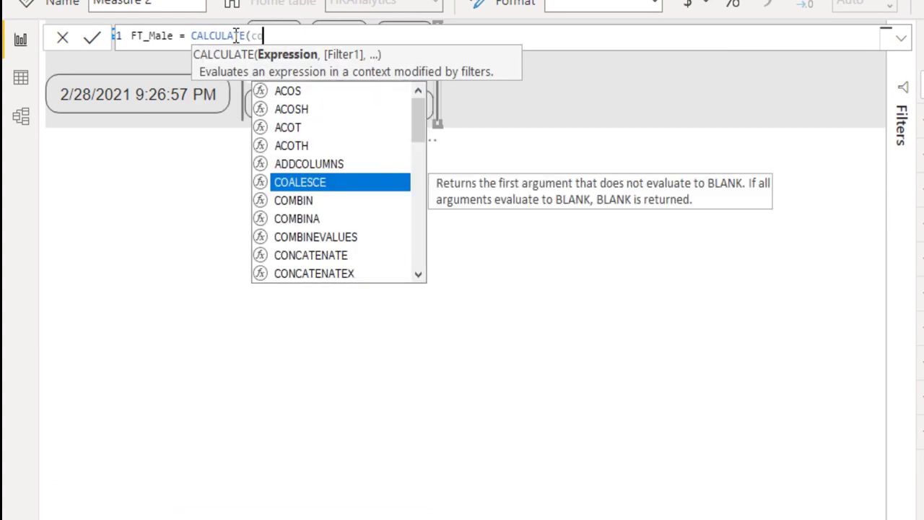
pyautogui.write('unt')
pyautogui.press('Tab')
pyautogui.write('emp')
pyautogui.press('Tab')
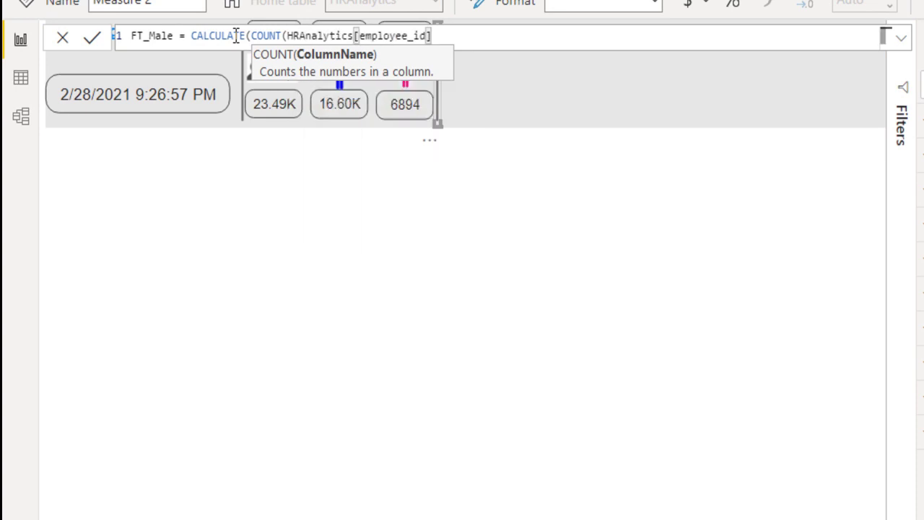
# Add a FILTER on the HRAnalytics table with the condition HRAnalytics[gender]="m" to the FT_Male formula.
pyautogui.write('),filt')
pyautogui.press('Tab')
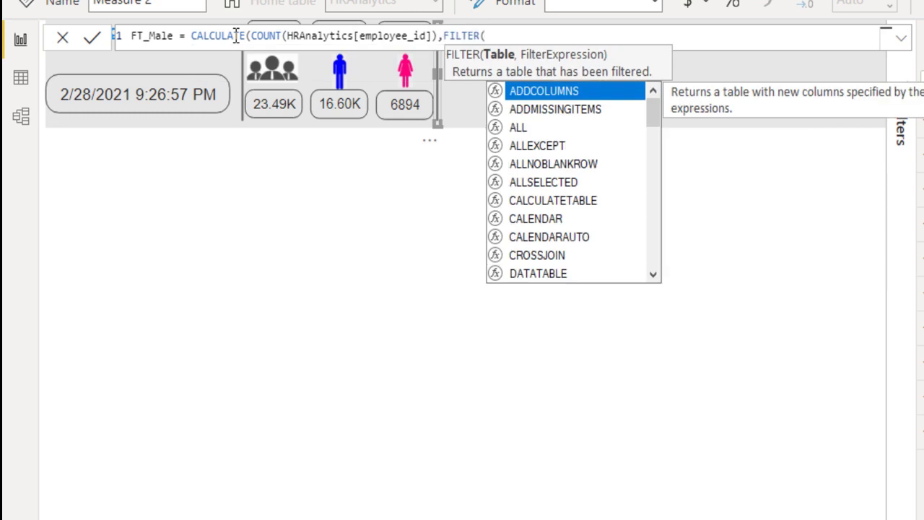
pyautogui.write('HR')
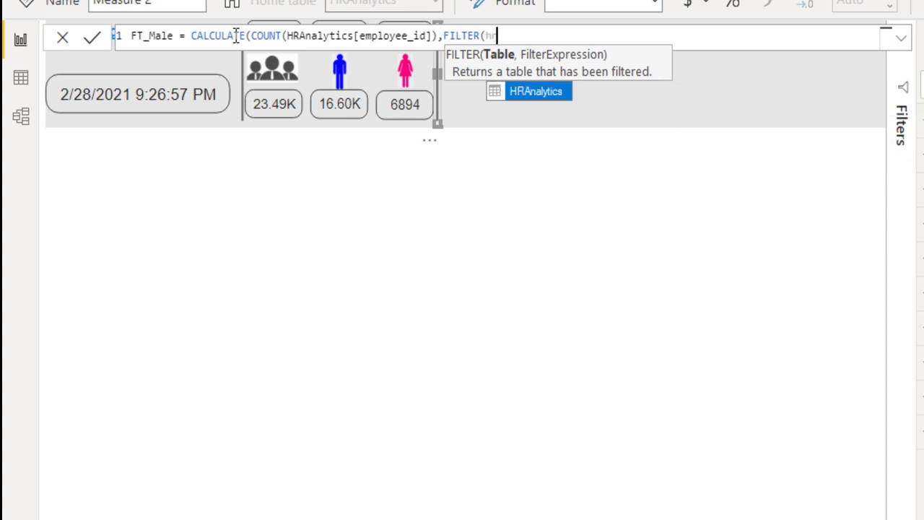
pyautogui.press('Tab')
pyautogui.write(',')
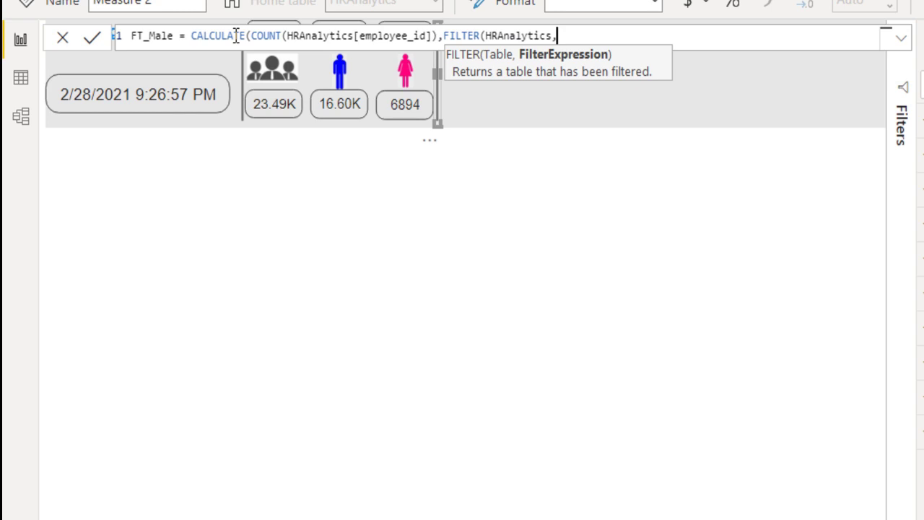
pyautogui.write('gen')
pyautogui.press('Down')
pyautogui.press('Down')
pyautogui.press('Down')
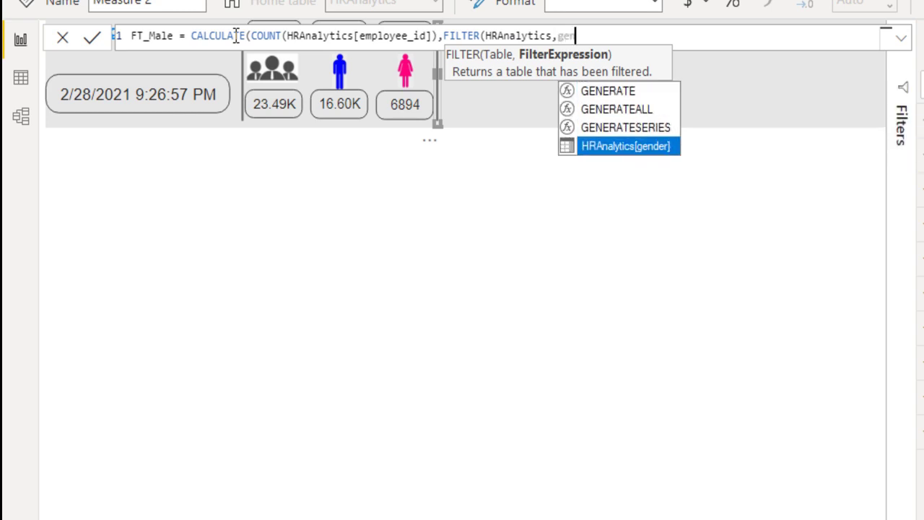
pyautogui.press('Tab')
pyautogui.write('=""')
pyautogui.press('Left')
pyautogui.write('m')
pyautogui.press('Right')
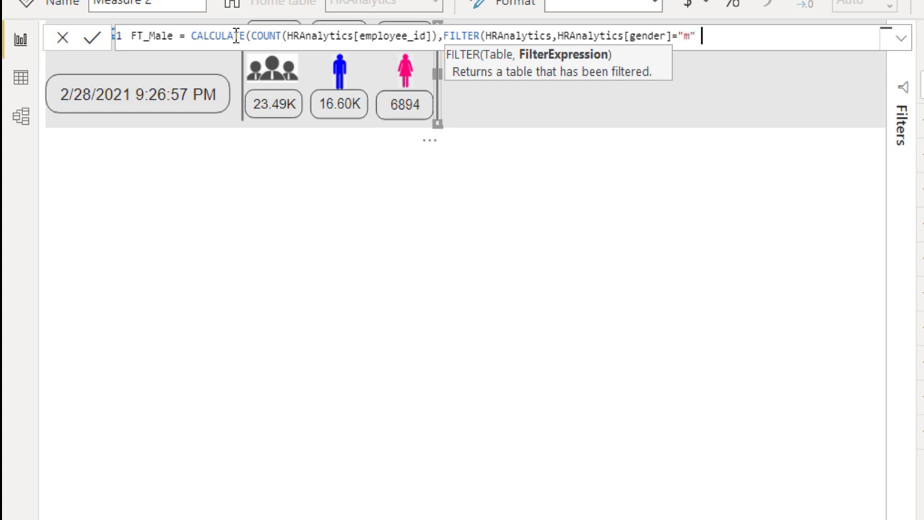
# Extend the filter with && HRAnalytics[FT/PT]="FT" and close the FILTER and CALCULATE functions.
pyautogui.write('&&')
pyautogui.write('FT')
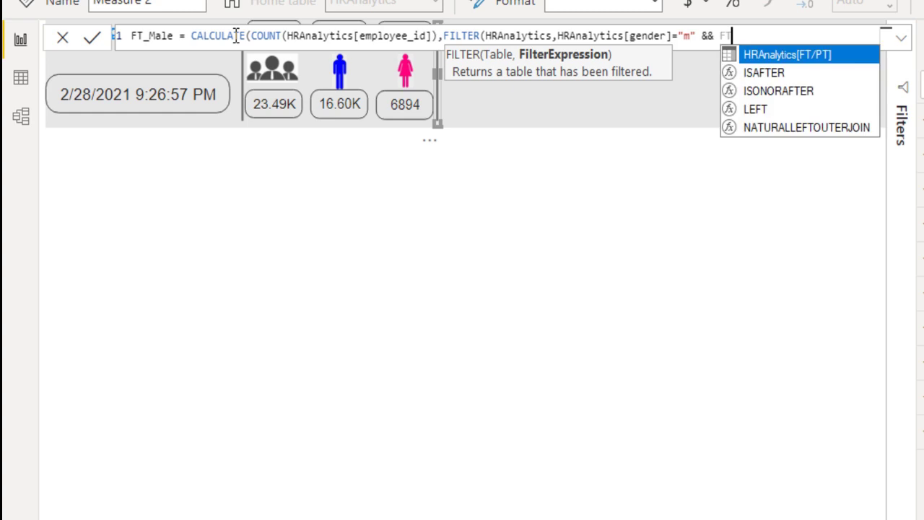
pyautogui.press('Tab')
pyautogui.write('=""')
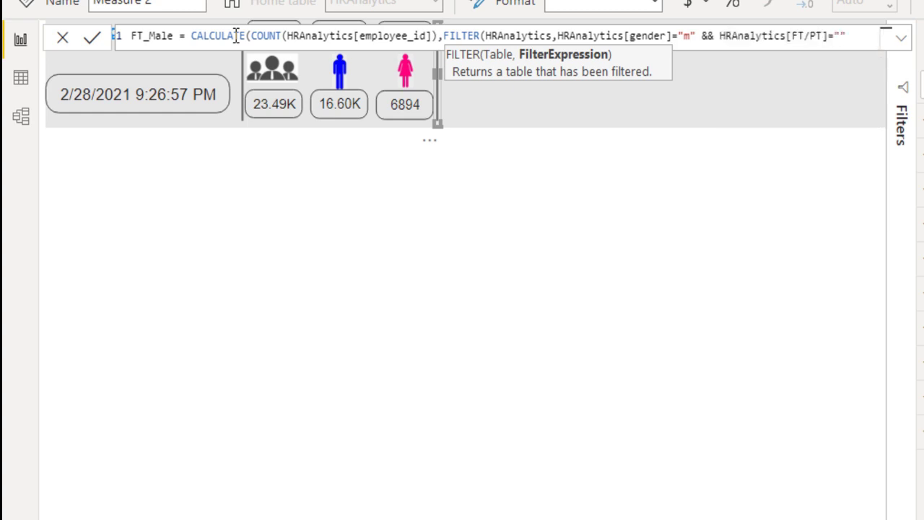
pyautogui.write('FT')
pyautogui.press('Right')
pyautogui.write('))')
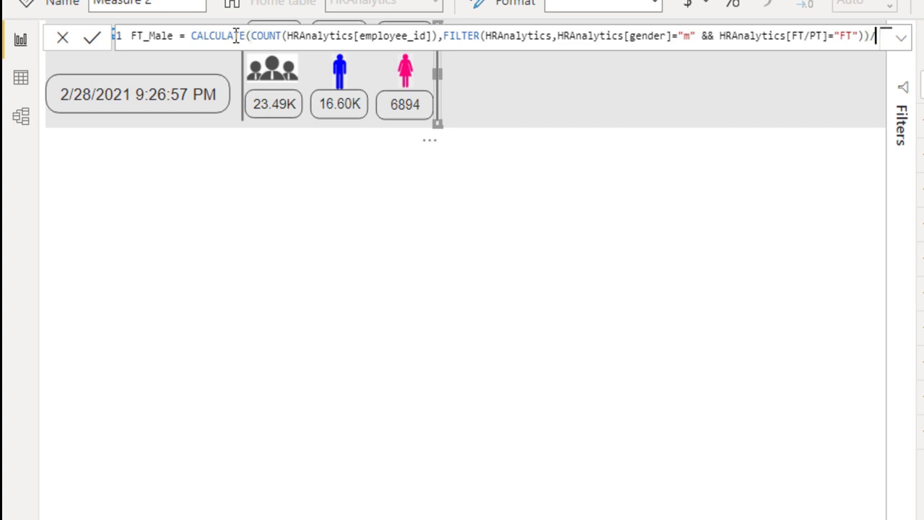
# On a new formula line, divide by a second CALCULATE over COUNT of HRAnalytics[employee_id].
pyautogui.hotkey('shift', 'Return')
pyautogui.write('/calc')
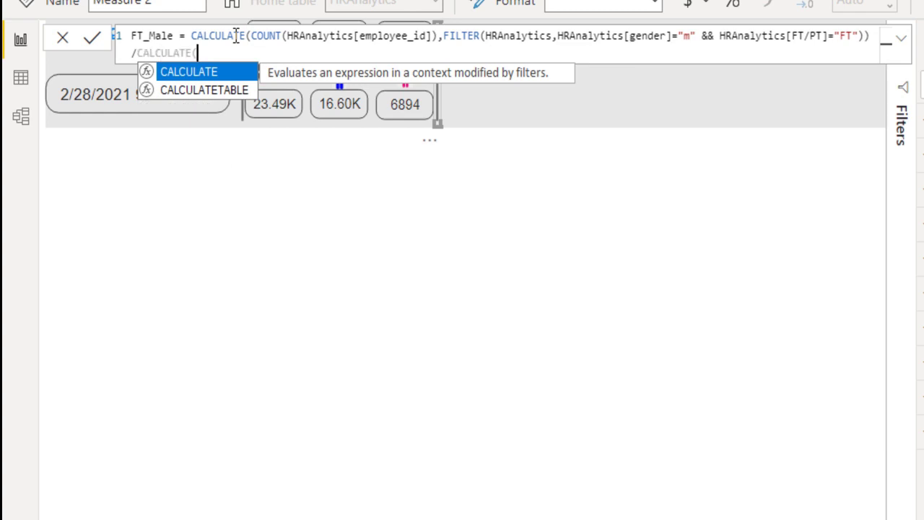
pyautogui.press('Tab')
pyautogui.write('cou')
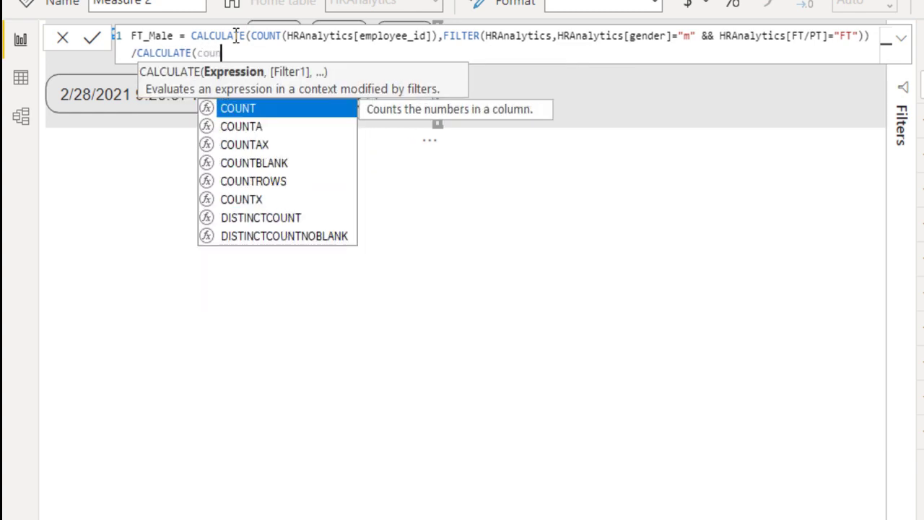
pyautogui.press('Tab')
pyautogui.press('Down')
pyautogui.press('Down')
pyautogui.press('Down')
pyautogui.press('Down')
pyautogui.press('Down')
pyautogui.press('Down')
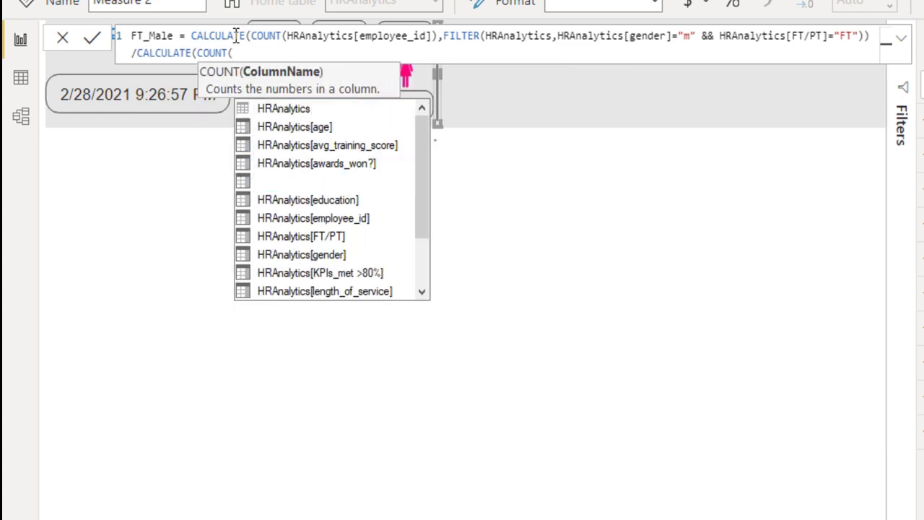
pyautogui.press('Tab')
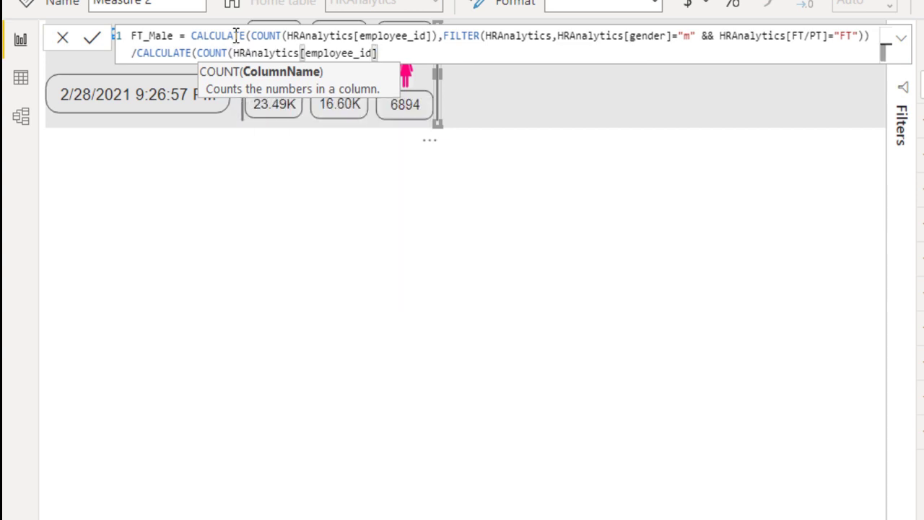
pyautogui.write(')')
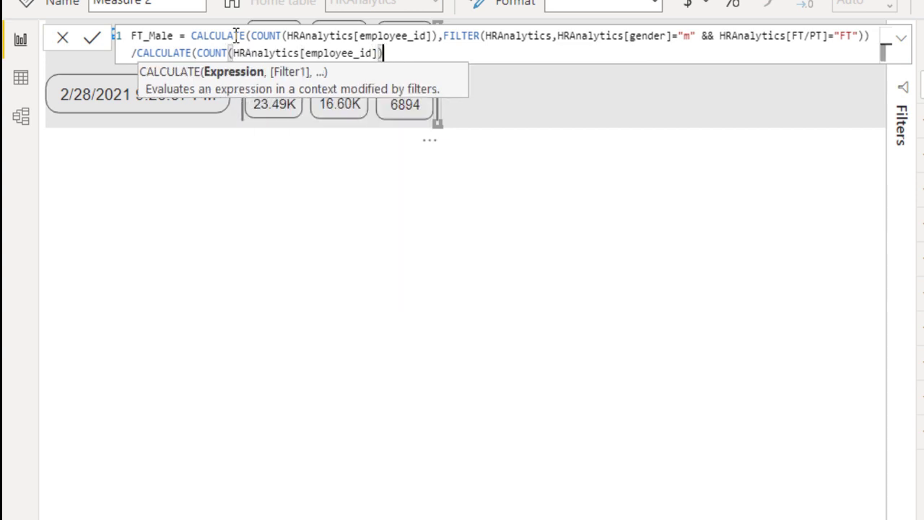
# Filter the divisor with FILTER(HRAnalytics,HRAnalytics[gender]="m").
pyautogui.write(',filter')
pyautogui.press('Tab')
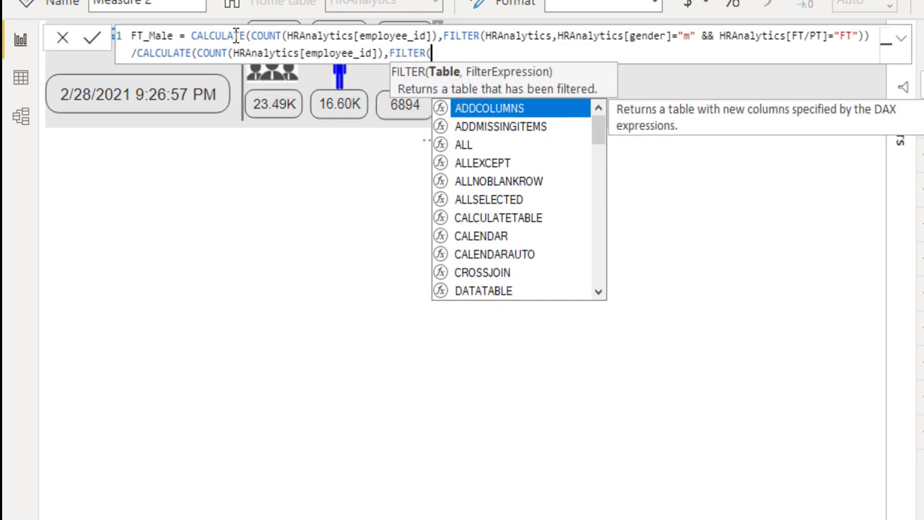
pyautogui.write('hra')
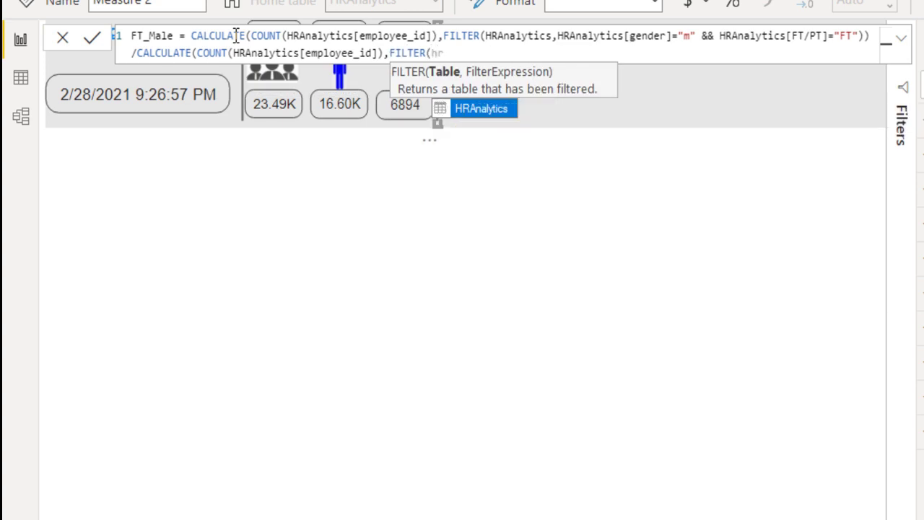
pyautogui.press('Tab')
pyautogui.write(',gend')
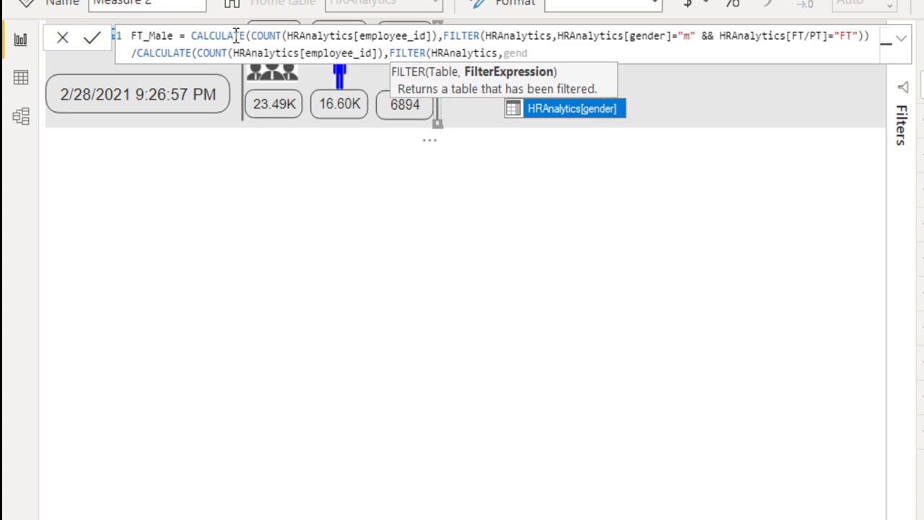
pyautogui.press('Tab')
pyautogui.write('=')
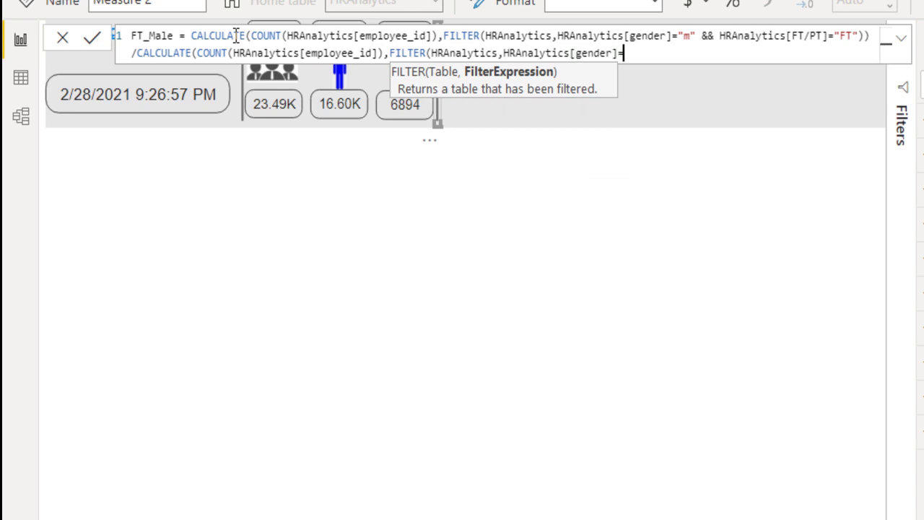
pyautogui.write('"m")')
pyautogui.press('Left')
pyautogui.press('Left')
pyautogui.write('m')
pyautogui.press('Right')
pyautogui.press('Right')
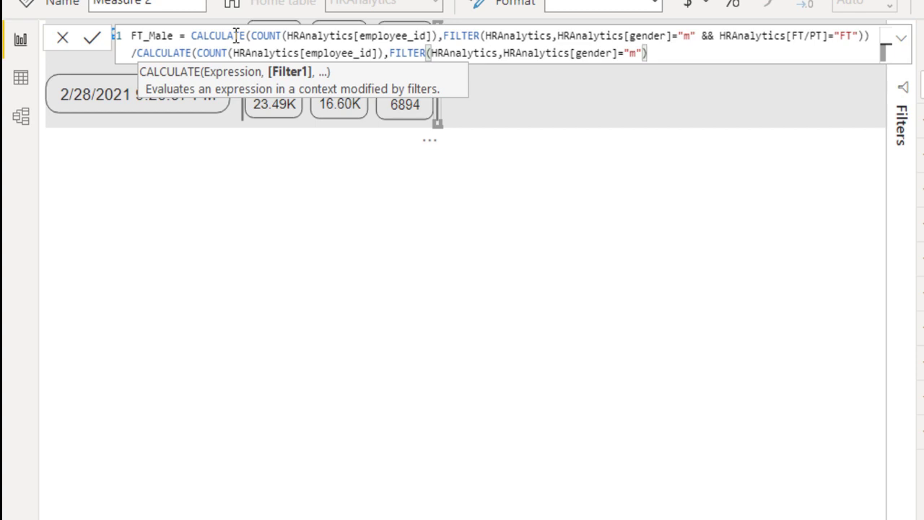
# Copy the full FT_Male formula and commit the measure under the name FT_Male %.
pyautogui.hotkey('ctrl', 'a')
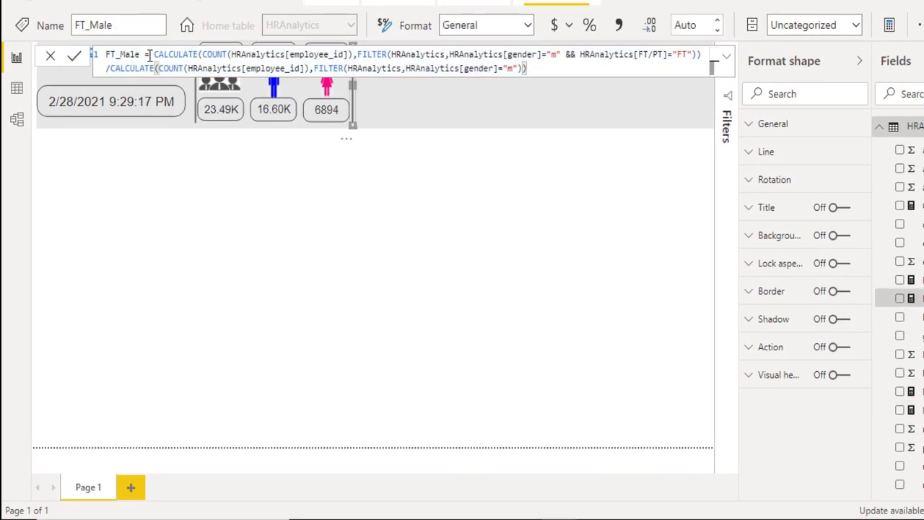
pyautogui.click(140, 55)
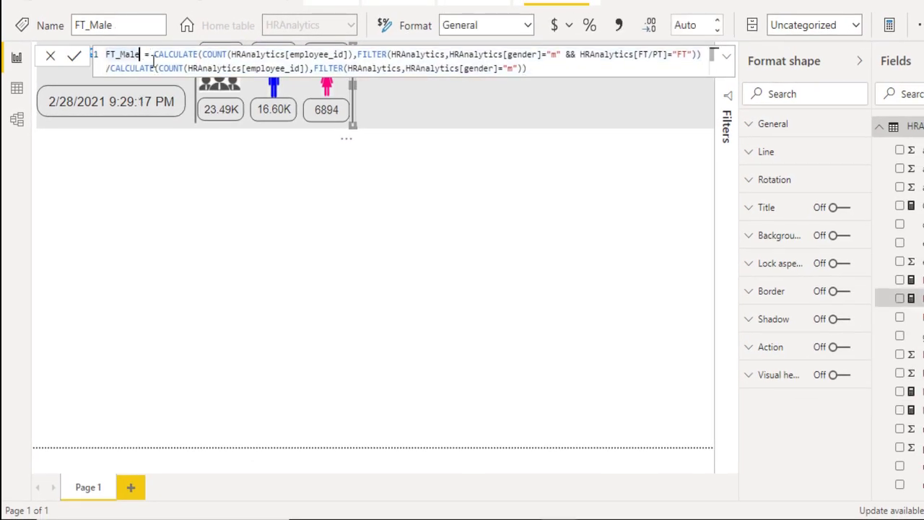
pyautogui.write('%')
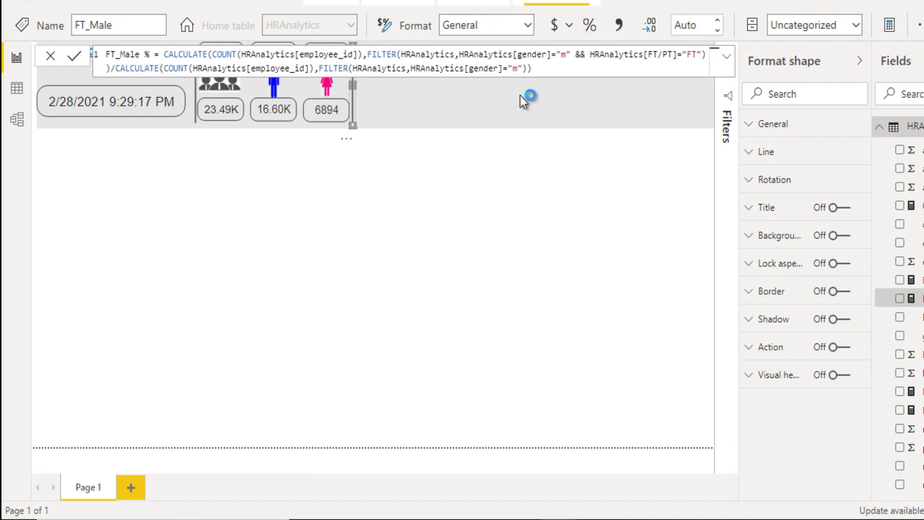
pyautogui.press('Return')
pyautogui.click(547, 70)
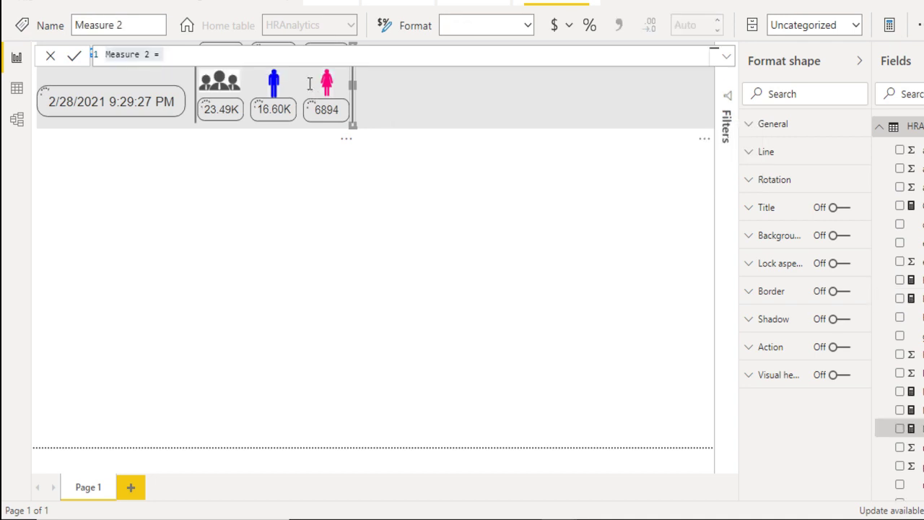
# Create a new measure from the copied FT_Male formula and rename it PT_Male.
pyautogui.write('FT_Male = CALCULATE(COUNT(HRAnalytics[employee_id]),FILTER(HRAnalytics,HRAnalytics[gender]="m" && HRAnalytics[FT/PT]="FT"))/CALCULATE(COUNT(HRAnalytics[employee_id]),FILTER(HRAnalytics,HRAnalytics[gender]="m")')
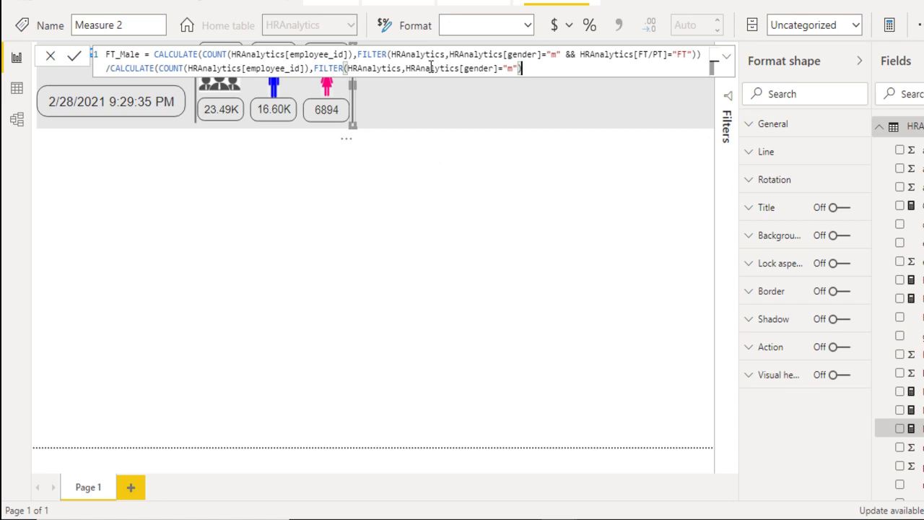
pyautogui.hotkey('ctrl', 'Home')
pyautogui.press('End')
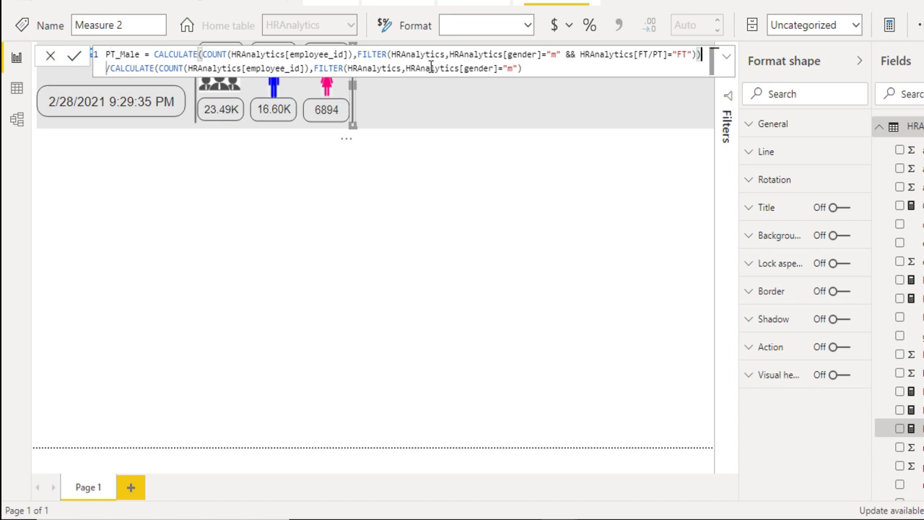
# Change the PT_Male condition to HRAnalytics[FT/PT]="PT", close and commit the formula, and format the measure as a percentage.
pyautogui.press('Left')
pyautogui.press('Left')
pyautogui.press('Left')
pyautogui.press('Left')
pyautogui.press('Left')
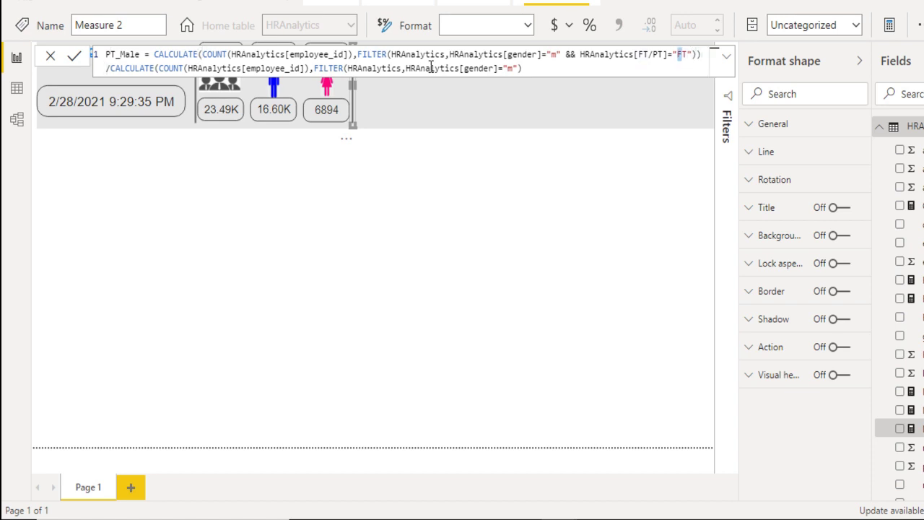
pyautogui.hotkey('ctrl', 'End')
pyautogui.write(')')
pyautogui.press('Return')
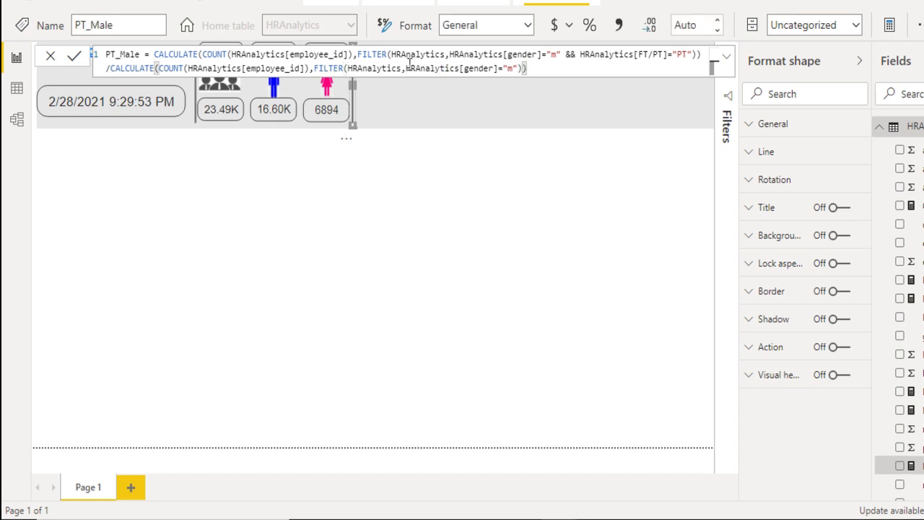
pyautogui.click(590, 27)
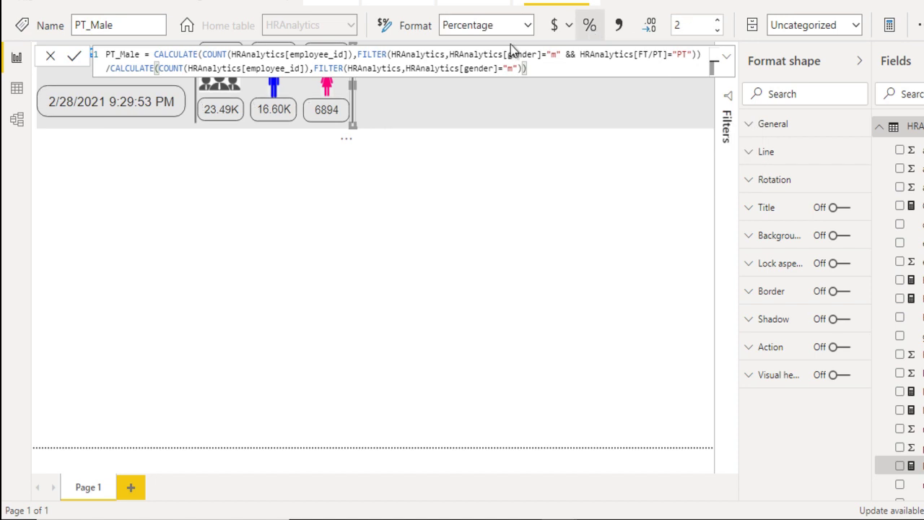
# Create another measure from the copied FT_Male formula and rename it FT_FeMale.
pyautogui.click(888, 27)
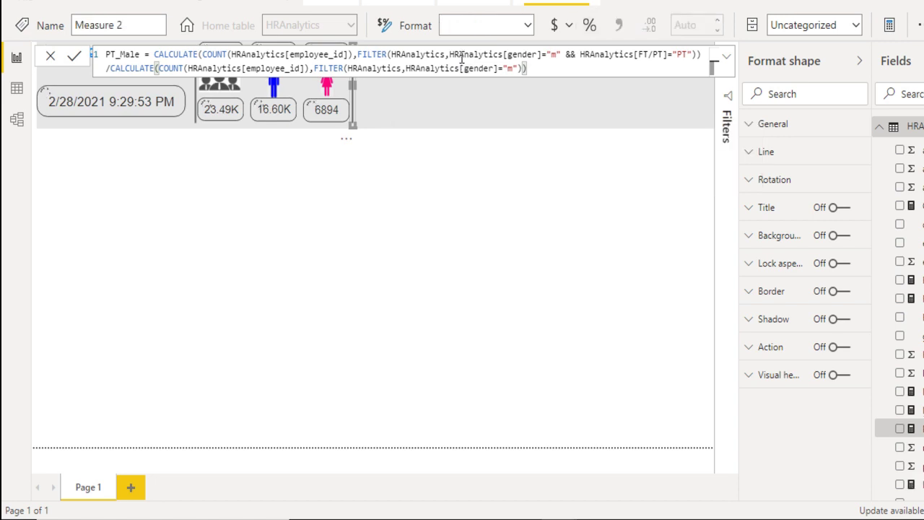
pyautogui.write('FT_Male = CALCULATE(COUNT(HRAnalytics[employee_id]),FILTER(HRAnalytics,HRAnalytics[gender]="m" && HRAnalytics[FT/PT]="FT"))/CALCULATE(COUNT(HRAnalytics[employee_id]),FILTER(HRAnalytics,HRAnalytics[gender]="m")')
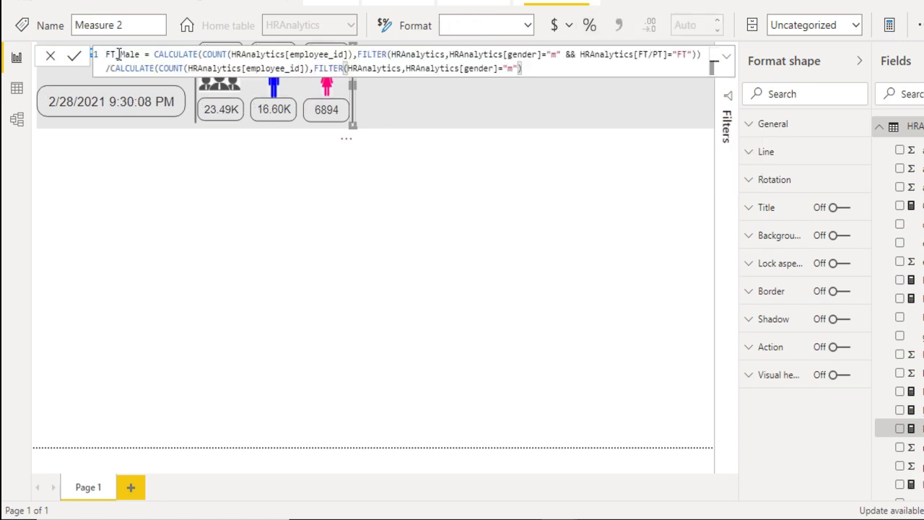
pyautogui.write('Fe')
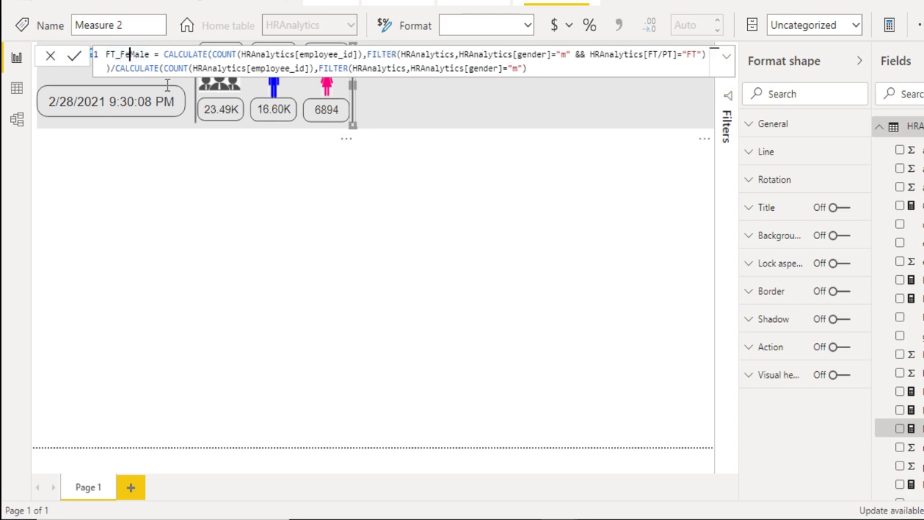
# Change the gender condition to "f" in both FILTER functions of the FT_FeMale formula.
pyautogui.click(570, 54)
pyautogui.hotkey('shift', 'Left')
pyautogui.press('Down')
pyautogui.press('Left')
pyautogui.press('Left')
pyautogui.hotkey('shift', 'Left')
pyautogui.press('Up')
pyautogui.press('Right')
pyautogui.press('Right')
pyautogui.press('Right')
pyautogui.press('Right')
pyautogui.press('Right')
pyautogui.press('Right')
pyautogui.press('Right')
pyautogui.press('Right')
pyautogui.press('Right')
pyautogui.press('Right')
# Copy the full FT_FeMale formula, close and commit it, and format the measure as a percentage.
pyautogui.hotkey('ctrl', 'a')
pyautogui.hotkey('ctrl', 'c')
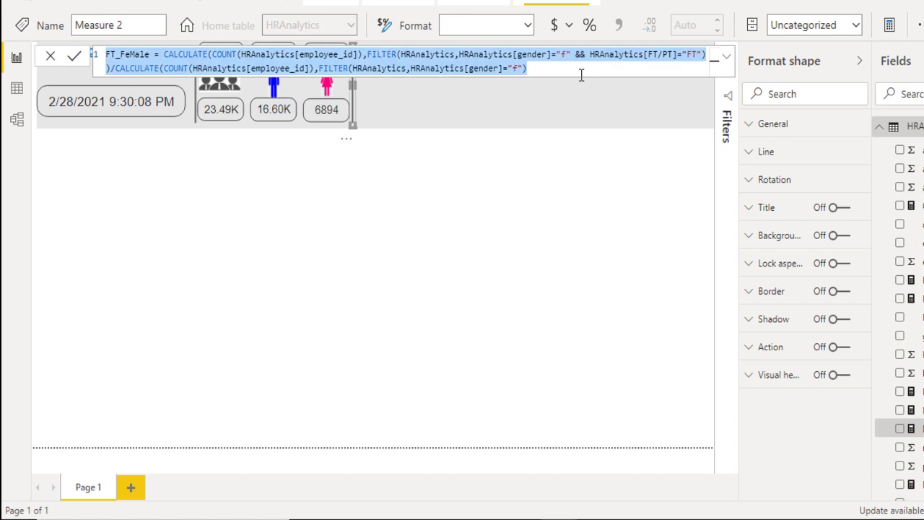
pyautogui.click(582, 78)
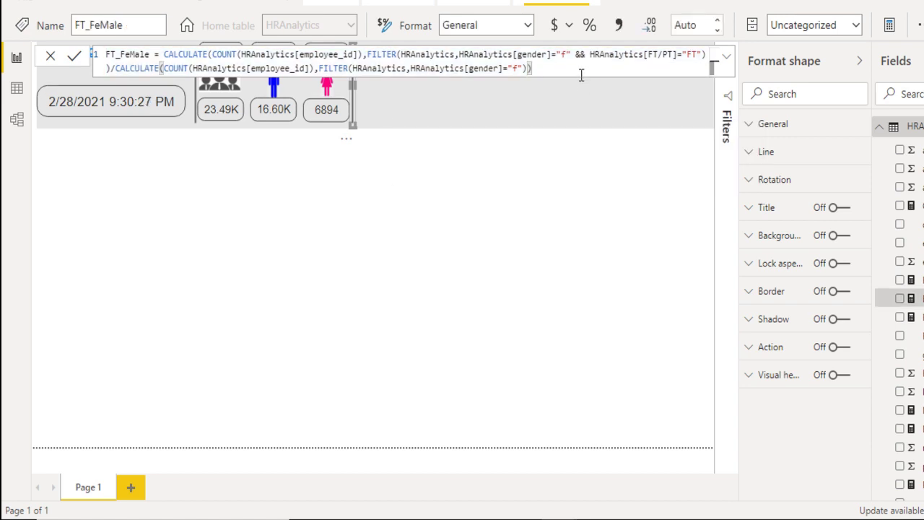
pyautogui.click(588, 25)
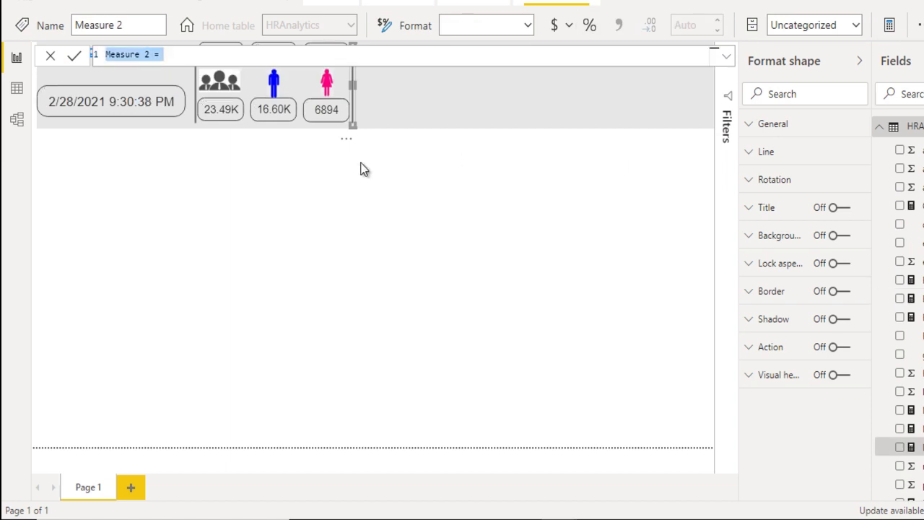
# Fill the new measure with the copied FT_FeMale formula and rename it PT_FeMale.
pyautogui.hotkey('ctrl', 'v')
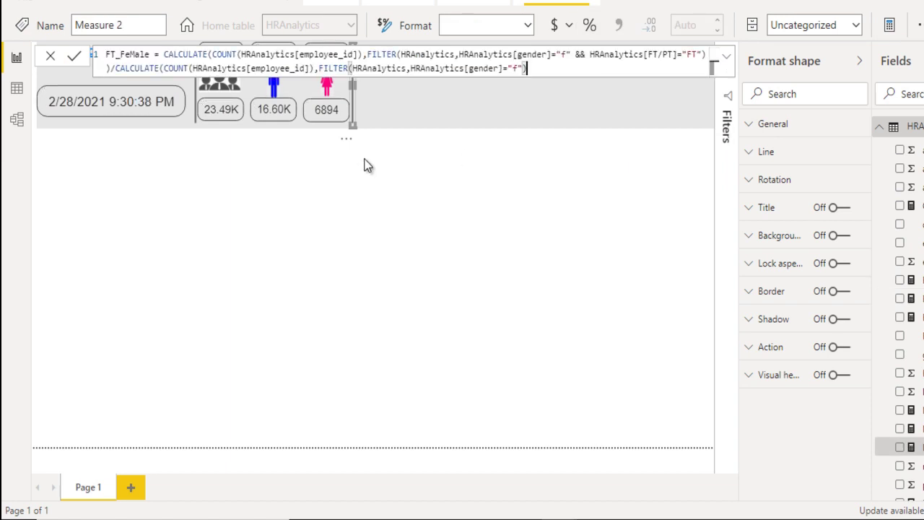
pyautogui.click(111, 54)
pyautogui.write('T')
# Change the PT_FeMale condition to HRAnalytics[FT/PT]="PT", complete the formula and return to the empty report canvas.
pyautogui.hotkey('ctrl', 'a')
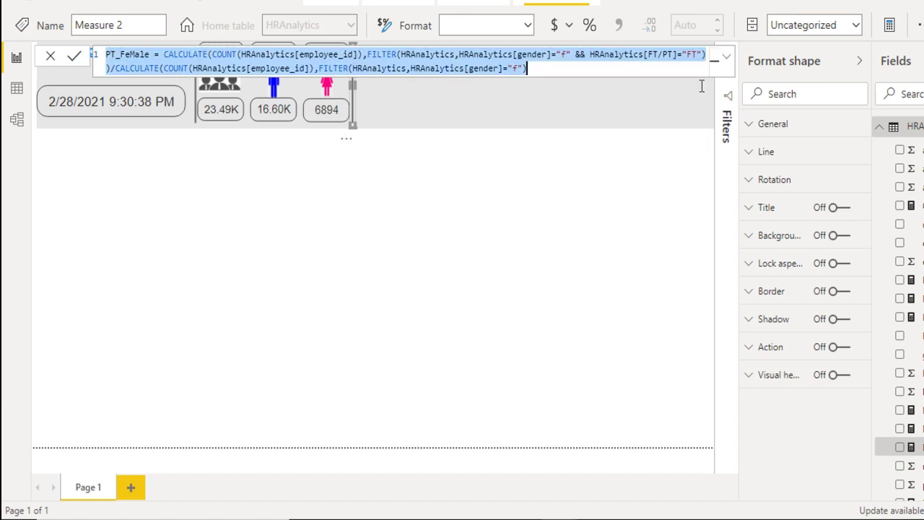
pyautogui.press('Right')
pyautogui.press('Up')
pyautogui.press('Right')
pyautogui.press('Right')
pyautogui.press('Right')
pyautogui.press('Right')
pyautogui.press('Right')
pyautogui.press('Right')
pyautogui.press('Right')
pyautogui.press('Right')
pyautogui.press('Right')
pyautogui.press('Right')
pyautogui.press('Right')
pyautogui.press('Right')
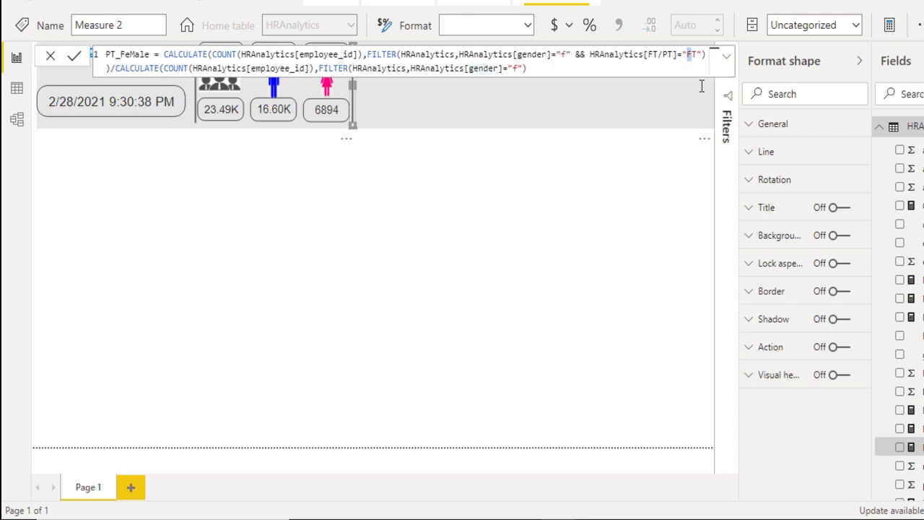
pyautogui.write('P')
pyautogui.hotkey('ctrl', 'End')
pyautogui.click(525, 224)
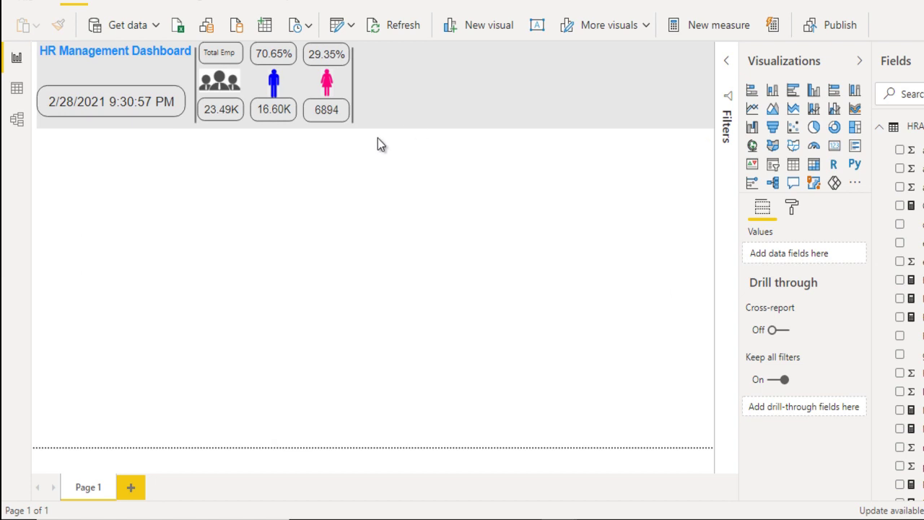
# Insert the clock image file into the report page.
pyautogui.click(124, 3)
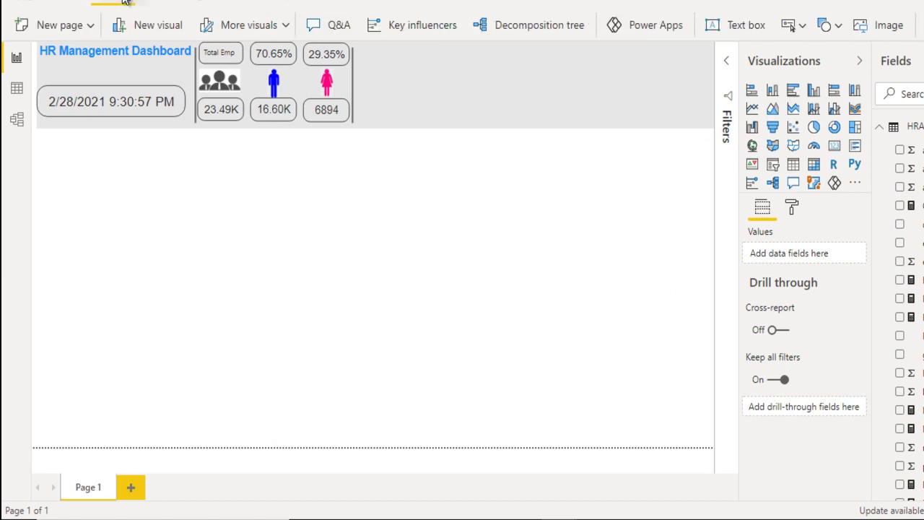
pyautogui.click(876, 25)
pyautogui.click(603, 78)
pyautogui.click(705, 488)
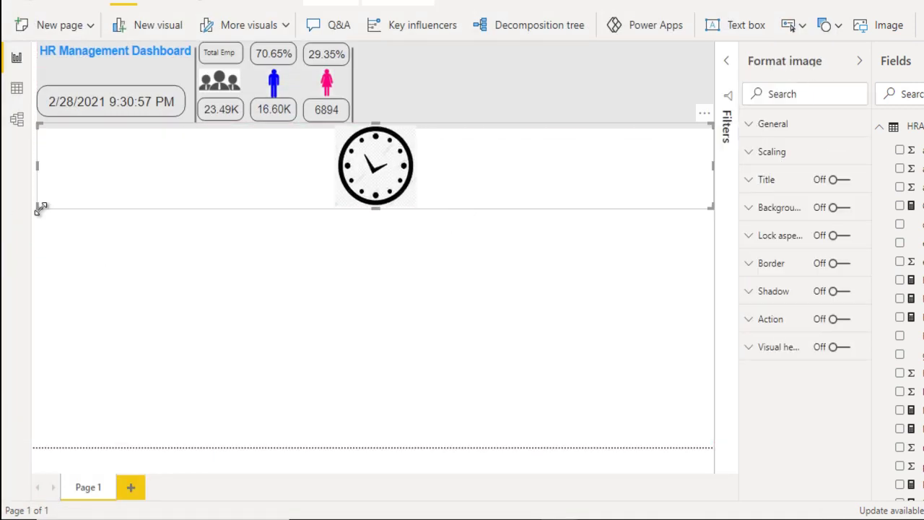
# Shrink the clock image and place it in the header band just after the second vertical divider.
pyautogui.moveTo(37, 200); pyautogui.dragTo(376, 57)
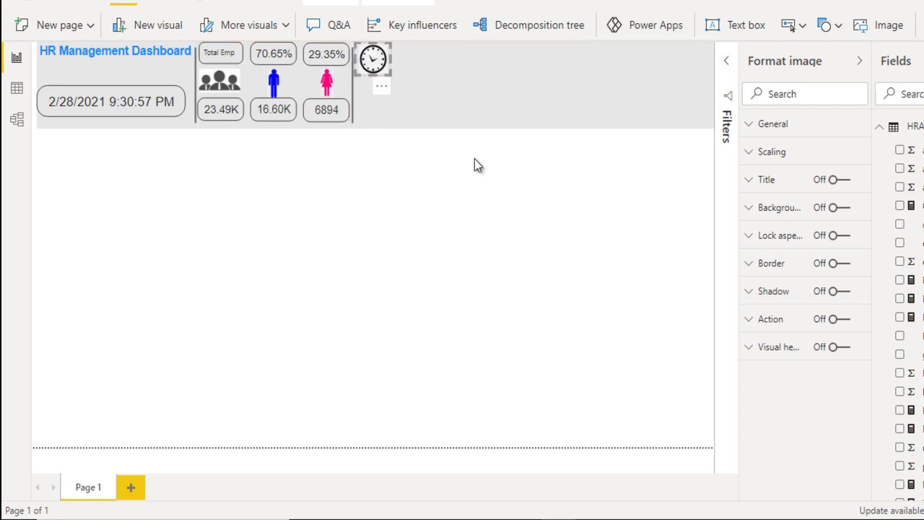
pyautogui.doubleClick(311, 250)
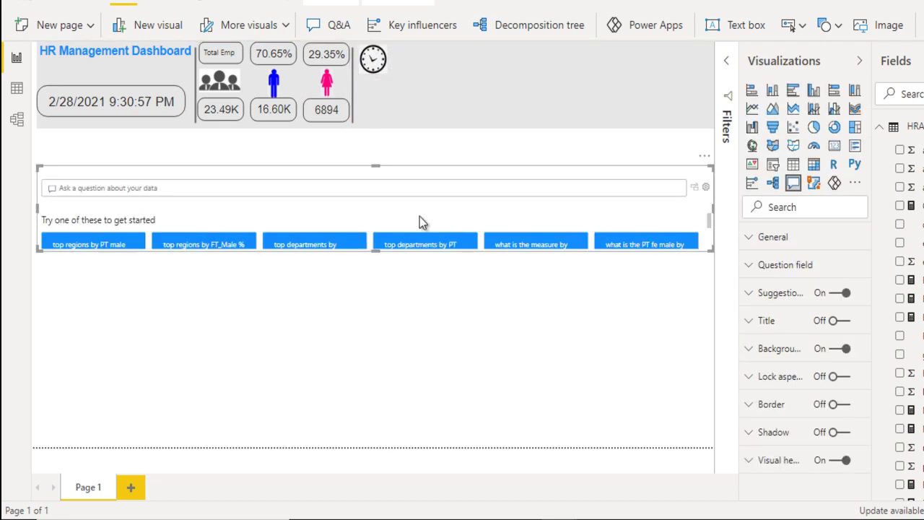
pyautogui.press('Delete')
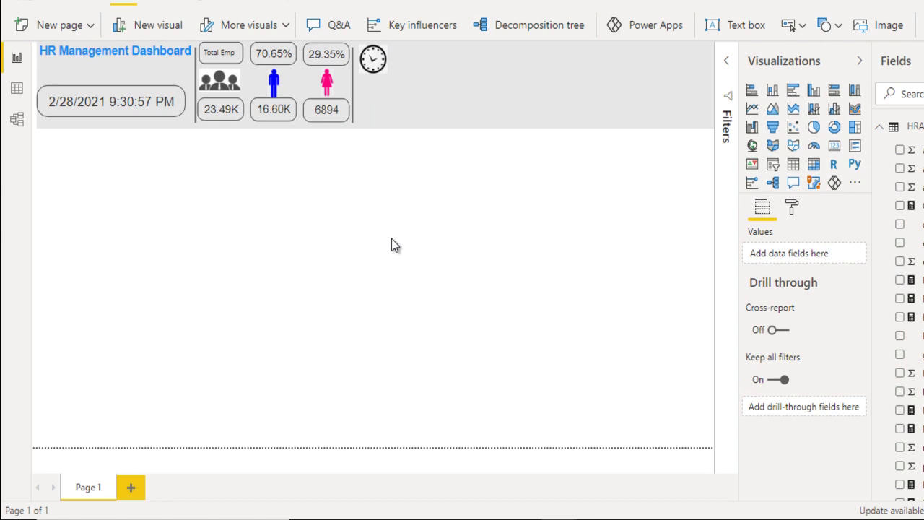
# Add a text box reading "Full Time", shrink it and place it directly beneath the clock image.
pyautogui.click(724, 29)
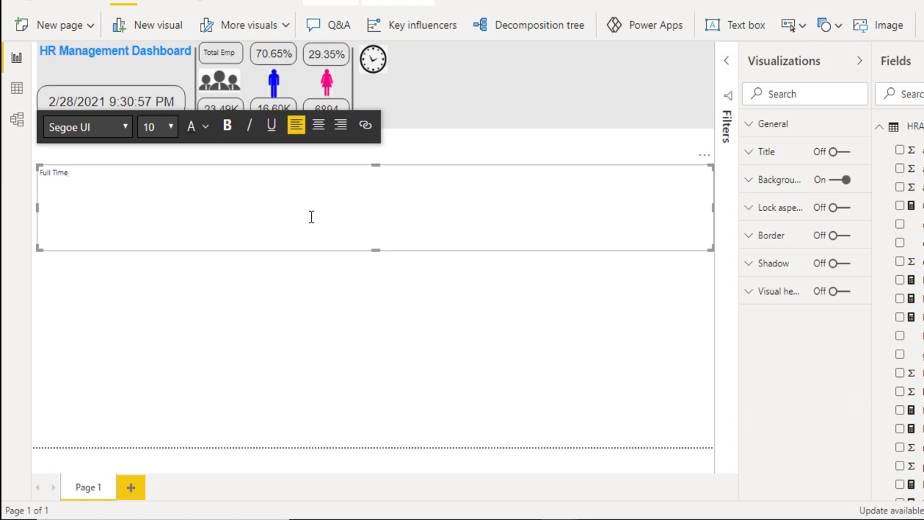
pyautogui.hotkey('ctrl', 'a')
pyautogui.moveTo(711, 248); pyautogui.dragTo(79, 182)
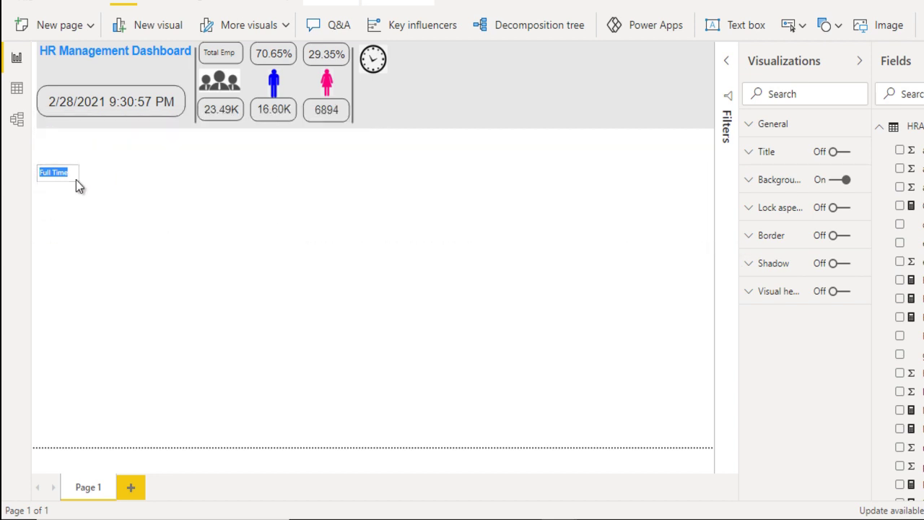
pyautogui.moveTo(72, 165); pyautogui.dragTo(383, 91)
pyautogui.doubleClick(367, 198)
pyautogui.press('Escape')
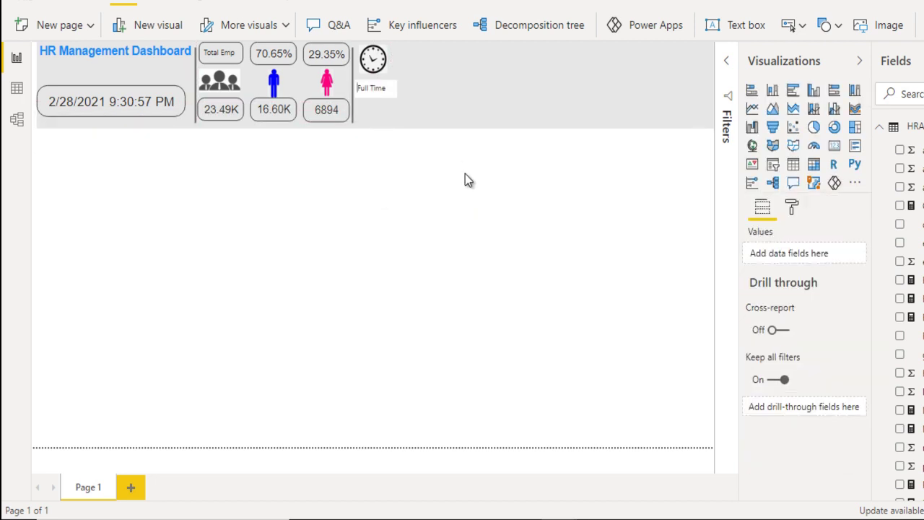
# Duplicate the Full Time text box, place the copy directly below it and change its text to "Part Time".
pyautogui.click(390, 93)
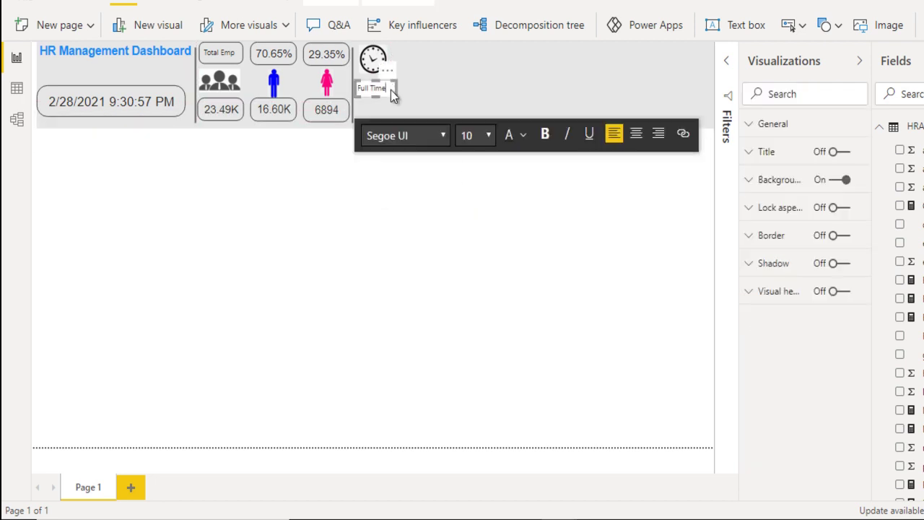
pyautogui.click(386, 71)
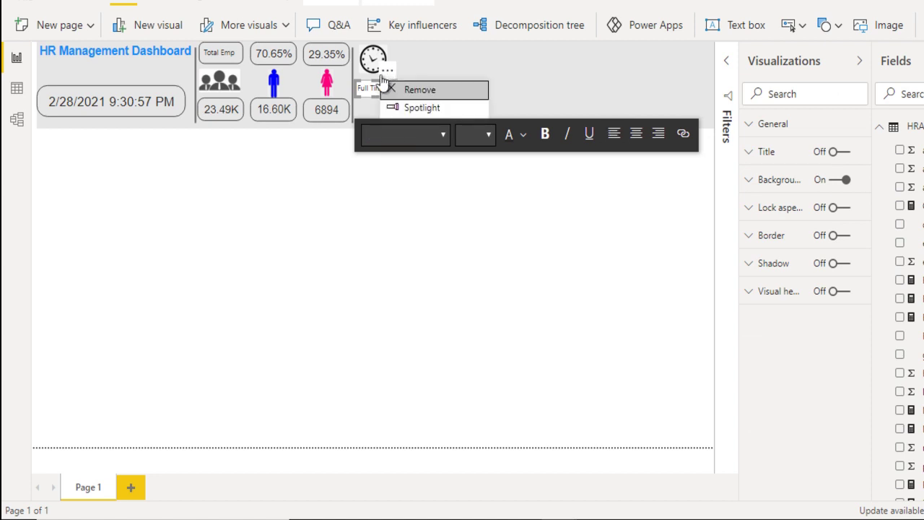
pyautogui.click(366, 86)
pyautogui.click(371, 87)
pyautogui.click(370, 86)
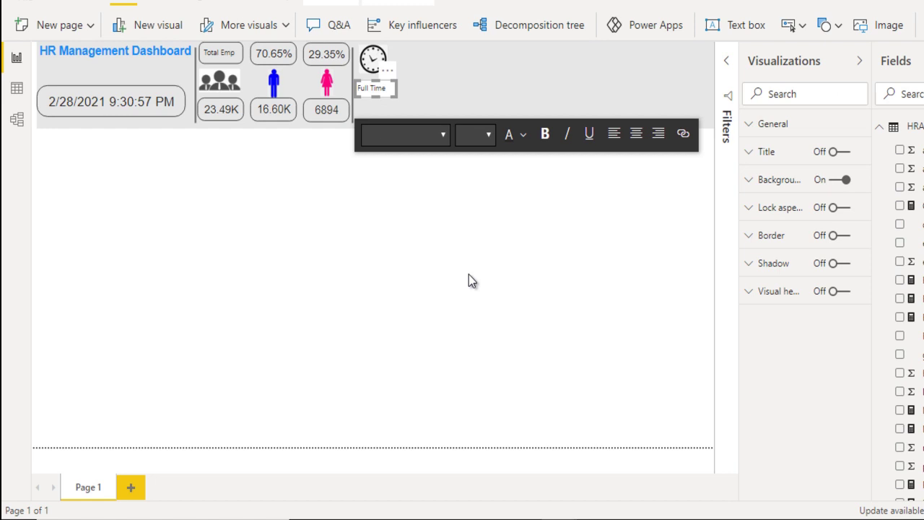
pyautogui.hotkey('ctrl', 'c')
pyautogui.hotkey('ctrl', 'v')
pyautogui.moveTo(392, 84); pyautogui.dragTo(391, 96)
pyautogui.click(371, 107)
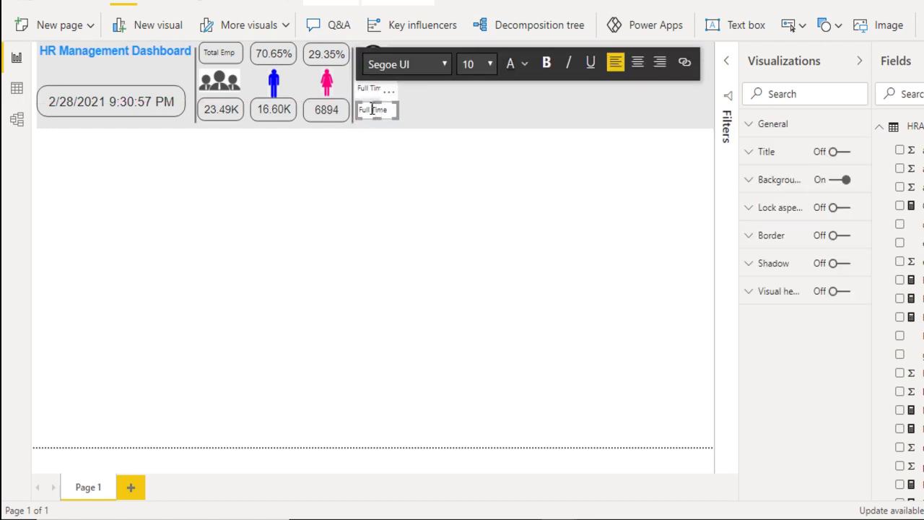
pyautogui.write('Part')
pyautogui.click(791, 27)
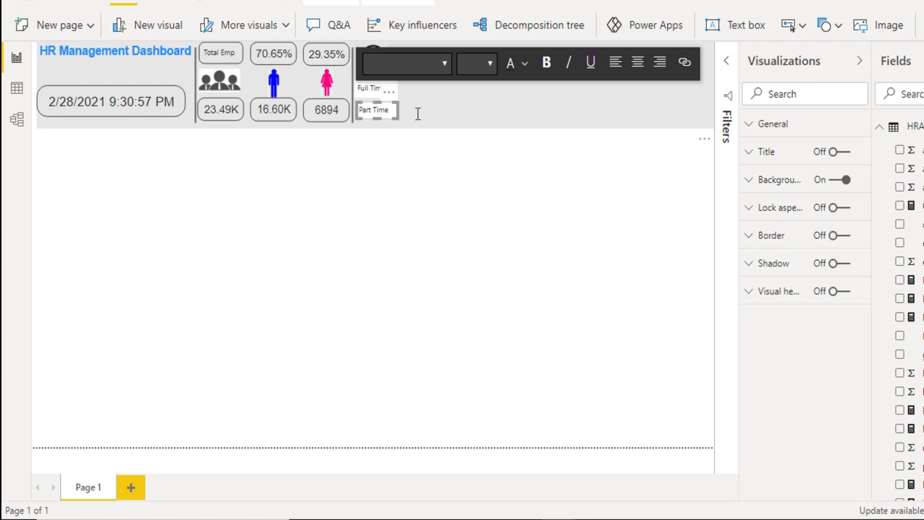
pyautogui.click(490, 243)
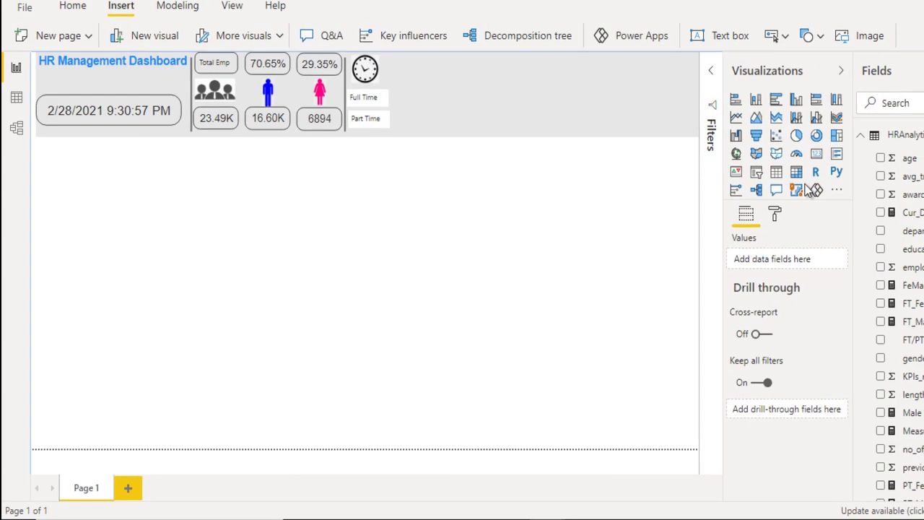
# Add a card visual showing the FT_Male % measure and format the measure as a percentage.
pyautogui.click(818, 158)
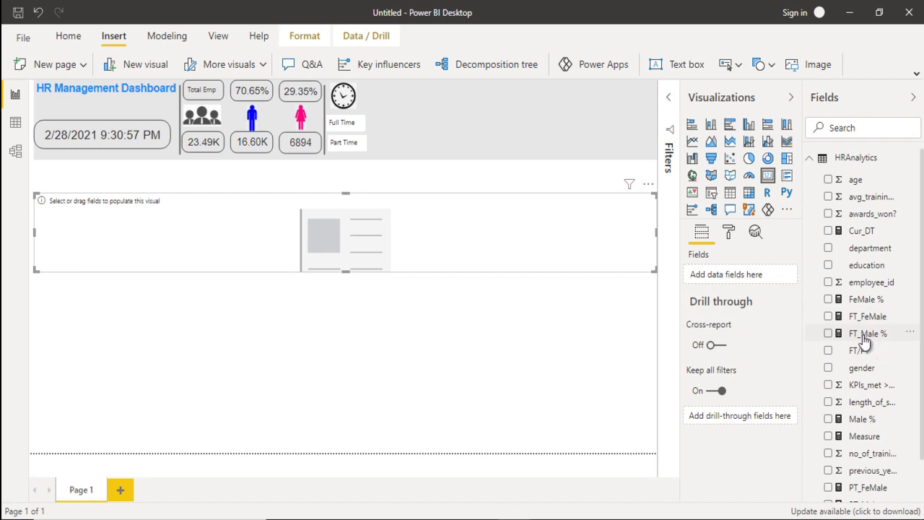
pyautogui.moveTo(854, 333); pyautogui.dragTo(731, 279)
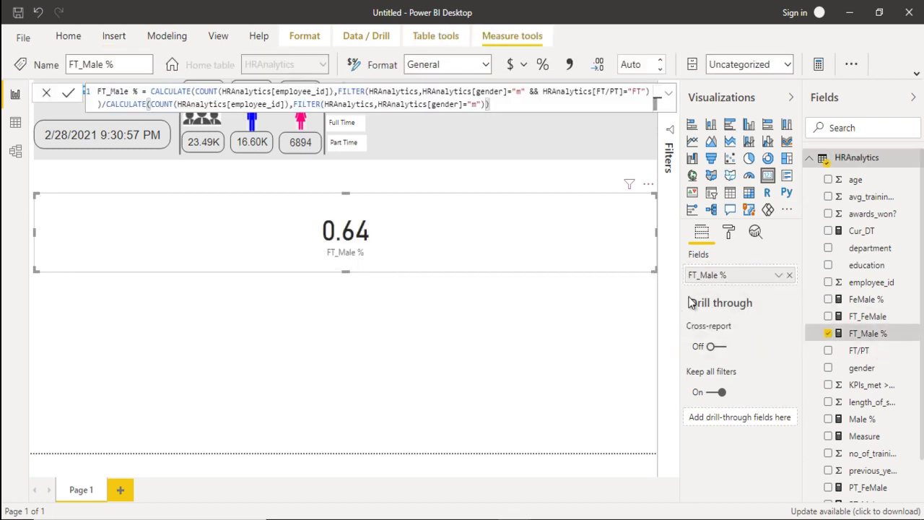
pyautogui.doubleClick(872, 335)
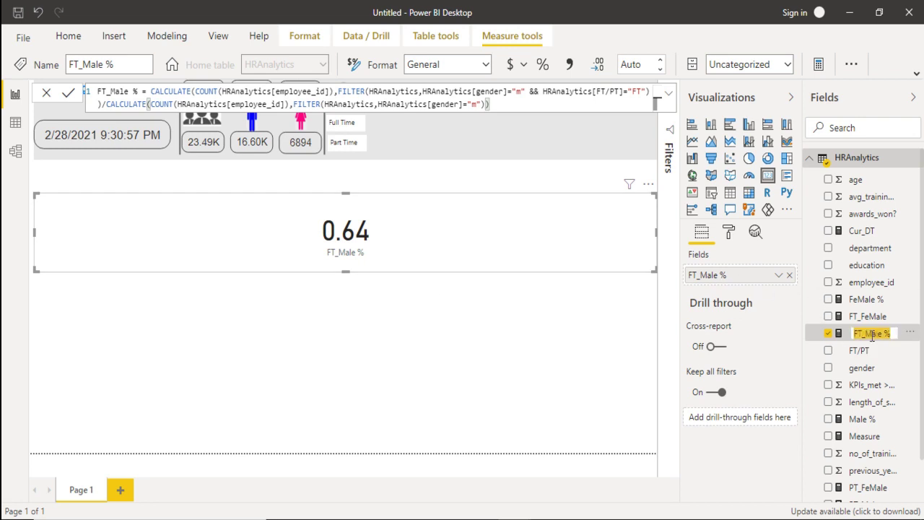
pyautogui.click(542, 66)
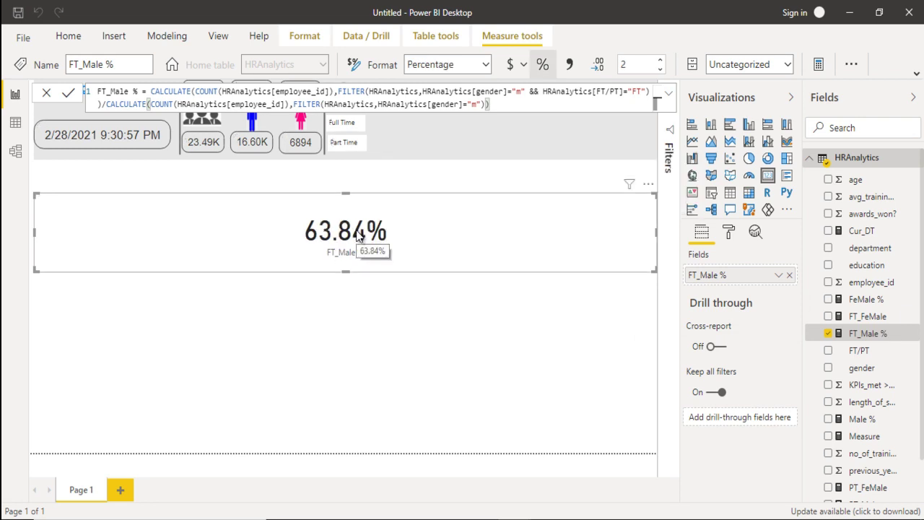
# Turn off the category label on the FT_Male % card and expand its data label settings.
pyautogui.click(729, 233)
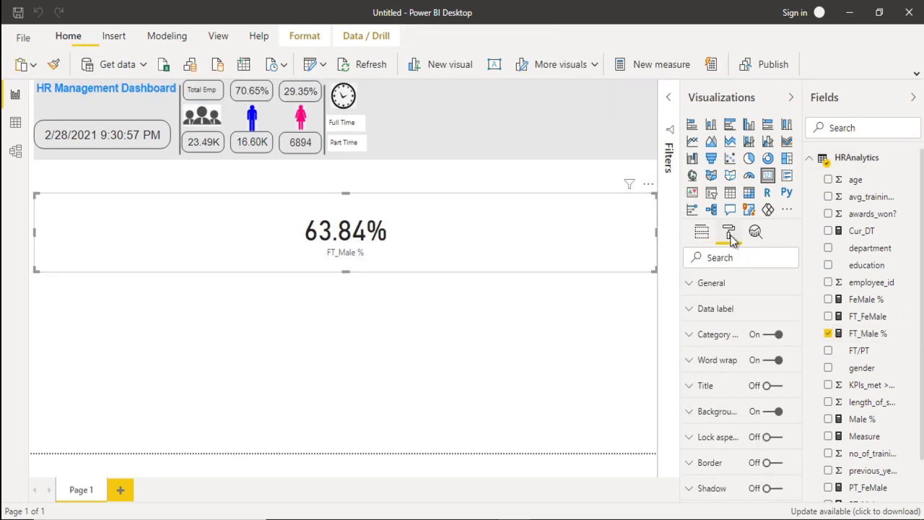
pyautogui.click(767, 339)
pyautogui.click(719, 314)
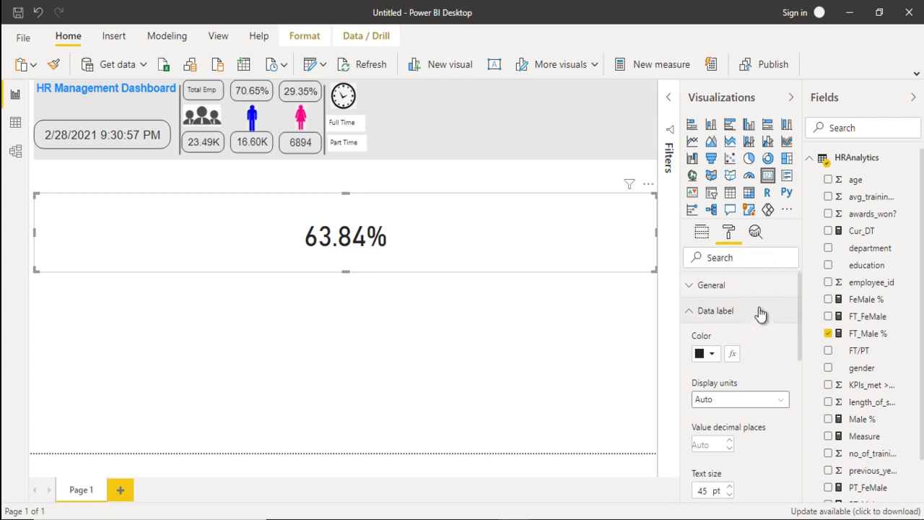
# Copy the Male % card's formatting to the FT_Male % card, then shrink it and place it beside the Full Time label.
pyautogui.click(257, 94)
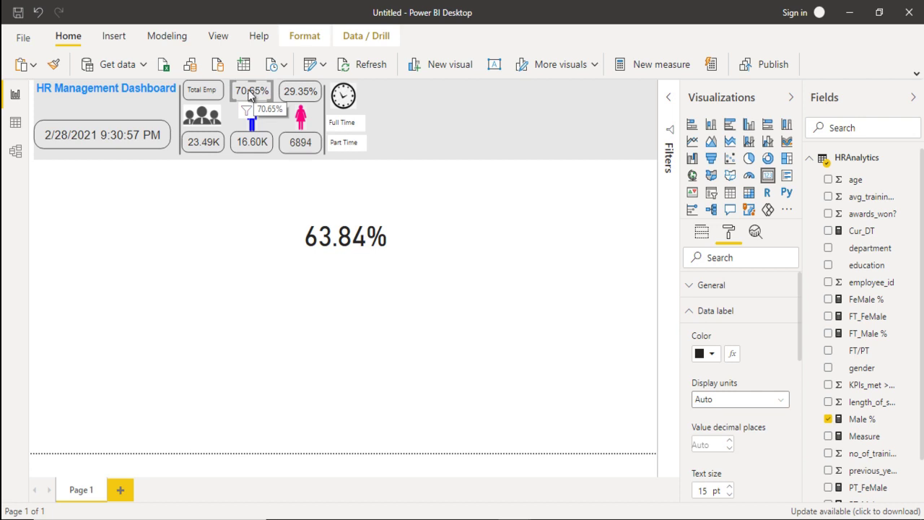
pyautogui.click(54, 65)
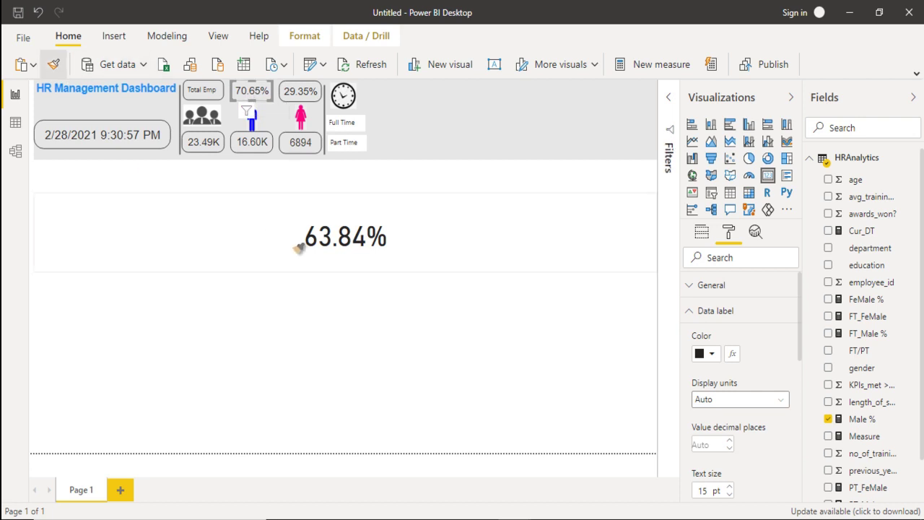
pyautogui.click(328, 245)
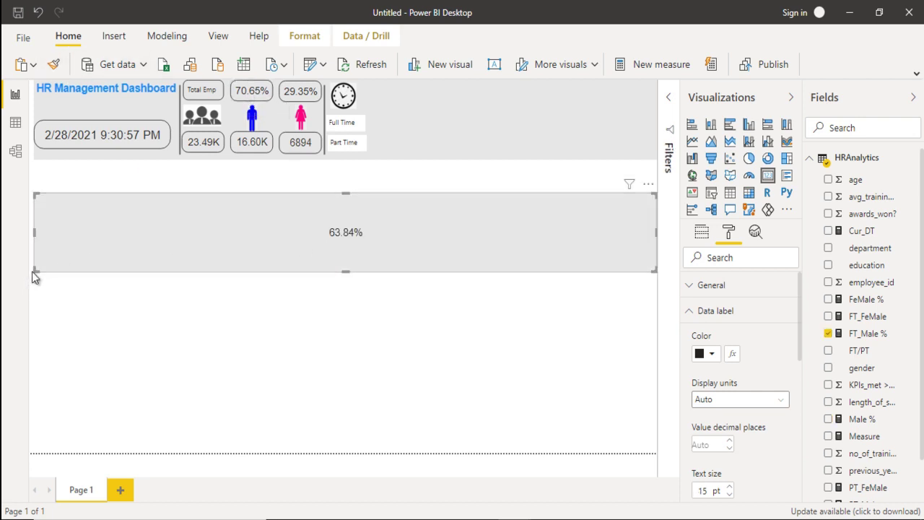
pyautogui.moveTo(38, 268); pyautogui.dragTo(586, 220)
pyautogui.moveTo(594, 217); pyautogui.dragTo(405, 129)
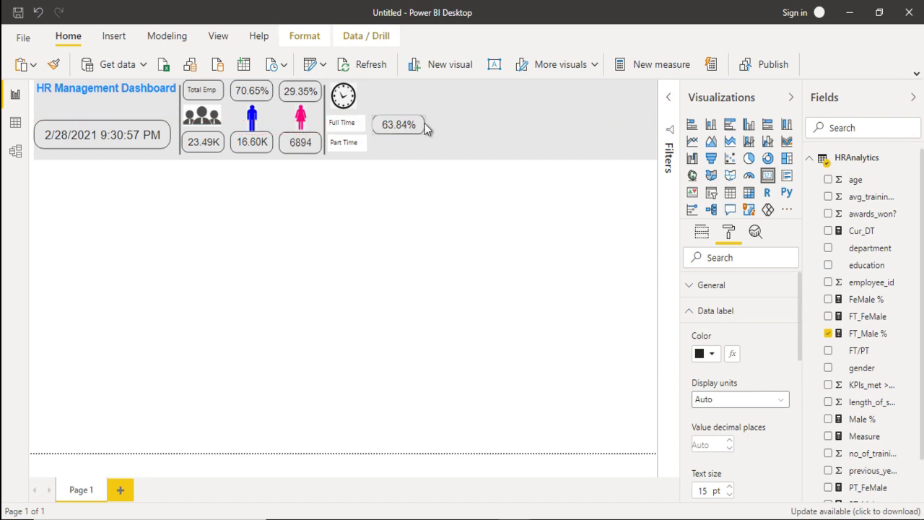
# Duplicate the FT_Male % card beside the Part Time label and replace its field with PT_Male.
pyautogui.moveTo(398, 129)
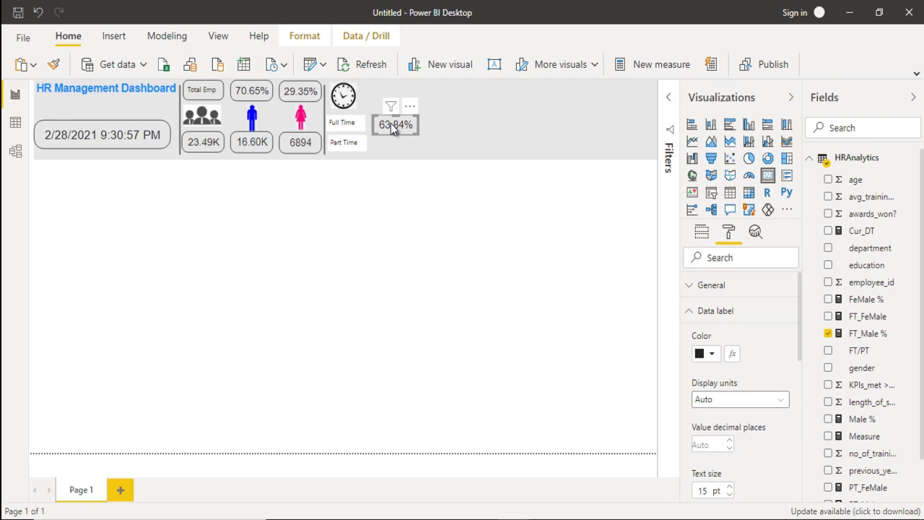
pyautogui.hotkey('ctrl', 'c')
pyautogui.hotkey('ctrl', 'v')
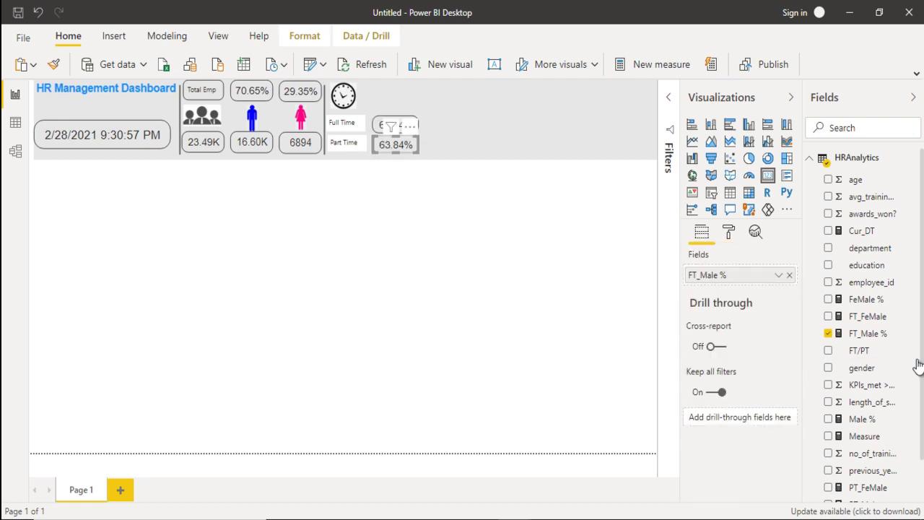
pyautogui.scroll(-1, 895, 419)
pyautogui.moveTo(886, 460); pyautogui.dragTo(743, 279)
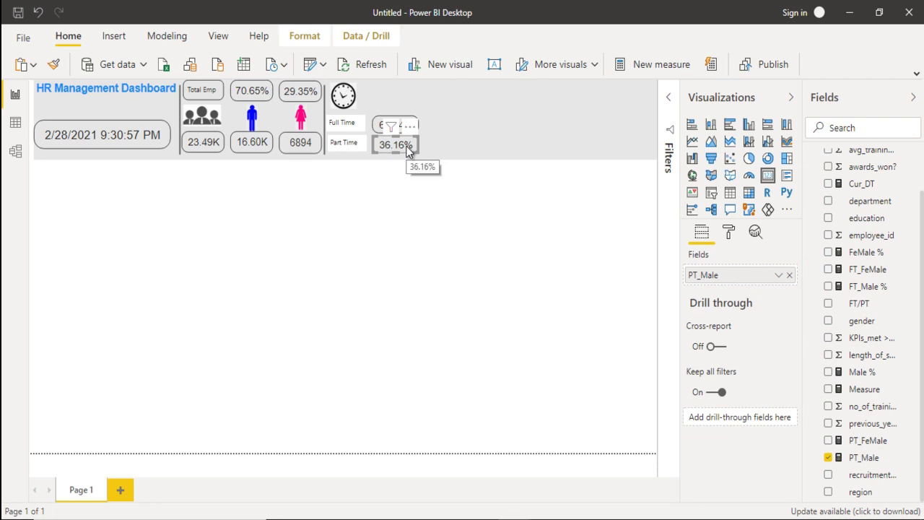
# Insert the male.JPG image, shrink it and place it above the full-time and part-time male percentage cards.
pyautogui.click(112, 42)
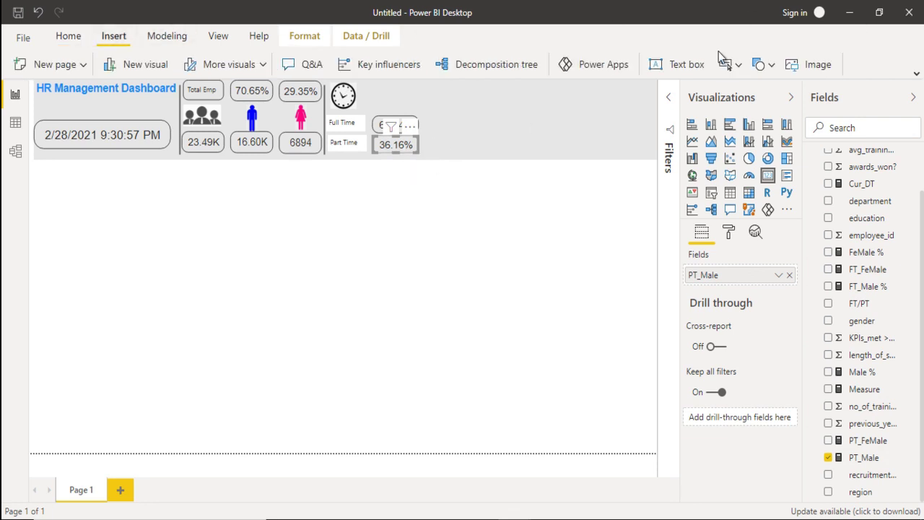
pyautogui.click(818, 64)
pyautogui.doubleClick(315, 115)
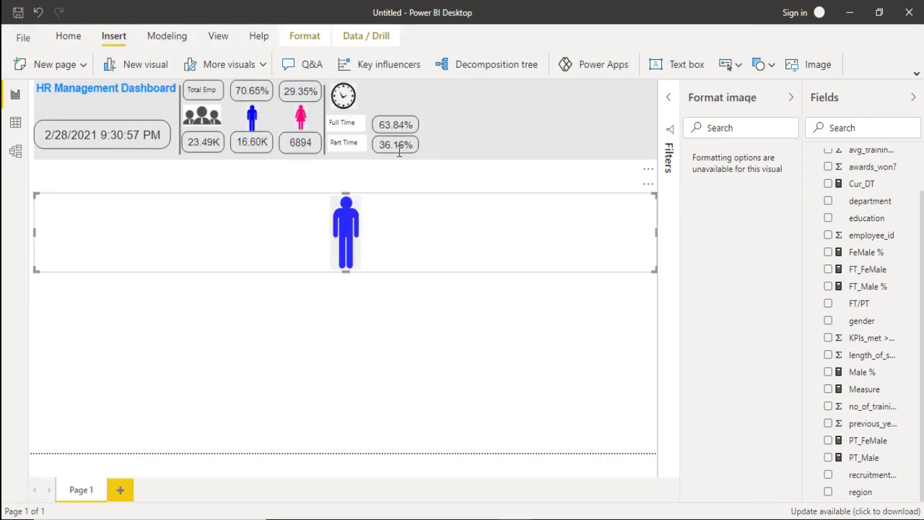
pyautogui.moveTo(55, 270); pyautogui.dragTo(387, 109)
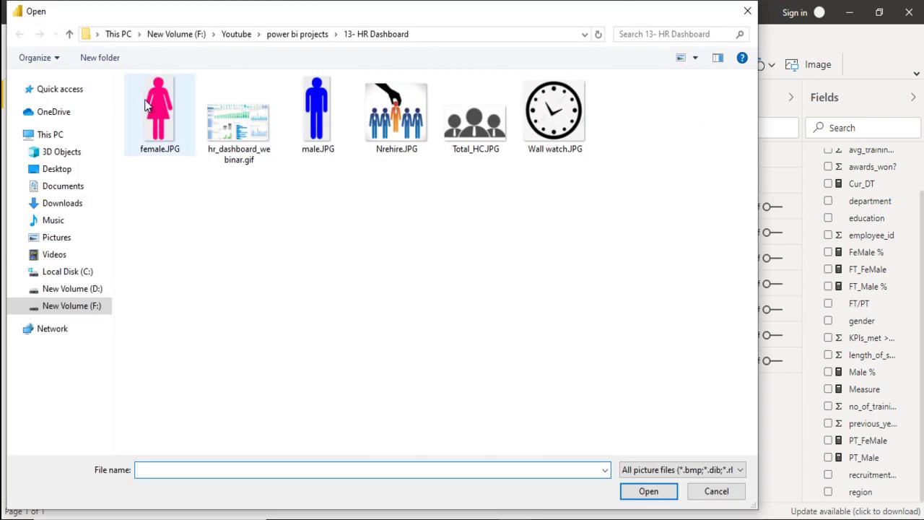
# Insert the female.JPG image, shrink it and place it in the header next to the new male icon.
pyautogui.doubleClick(159, 108)
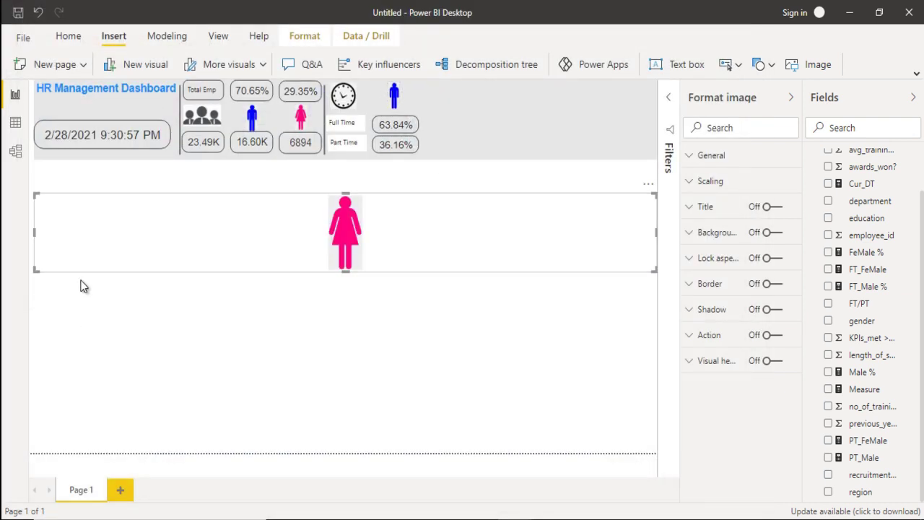
pyautogui.moveTo(36, 269); pyautogui.dragTo(441, 102)
pyautogui.doubleClick(460, 244)
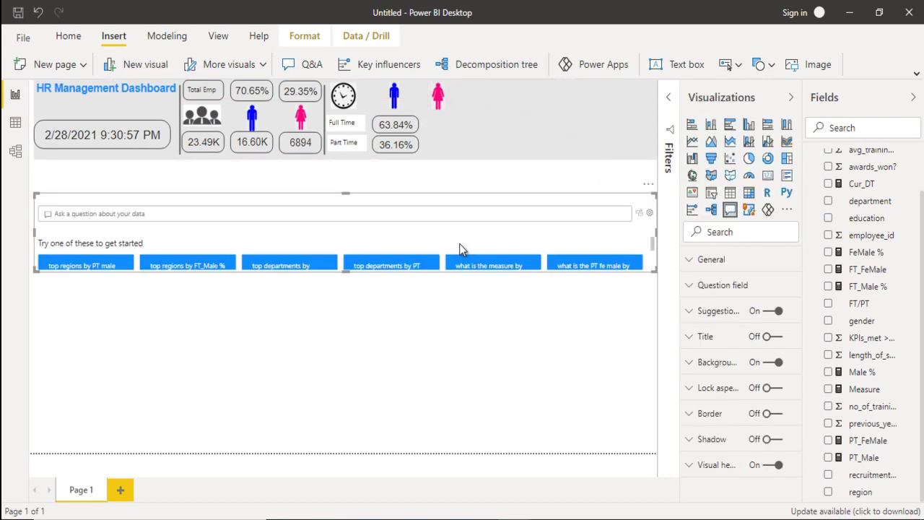
pyautogui.press('Delete')
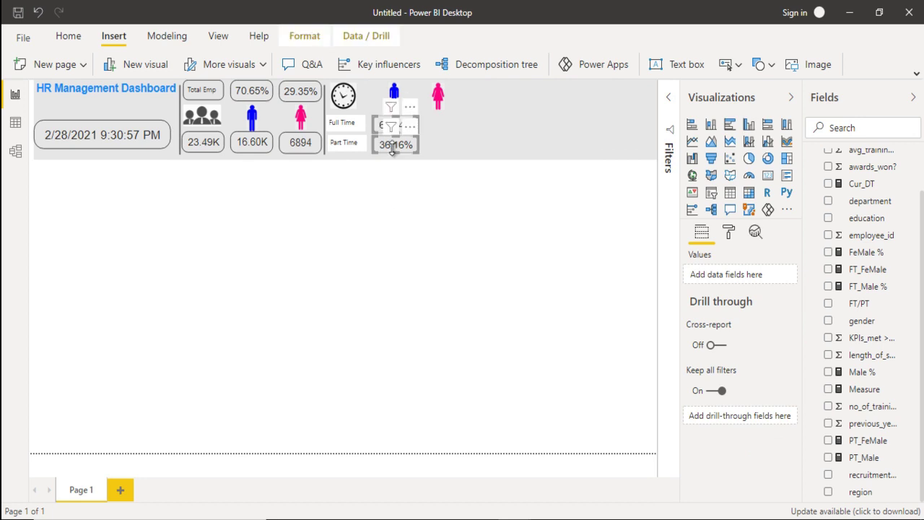
# Duplicate the full-time and part-time male cards beneath the new female icon and set the part-time copy's field to PT_FeMale.
pyautogui.moveTo(392, 148); pyautogui.dragTo(397, 153)
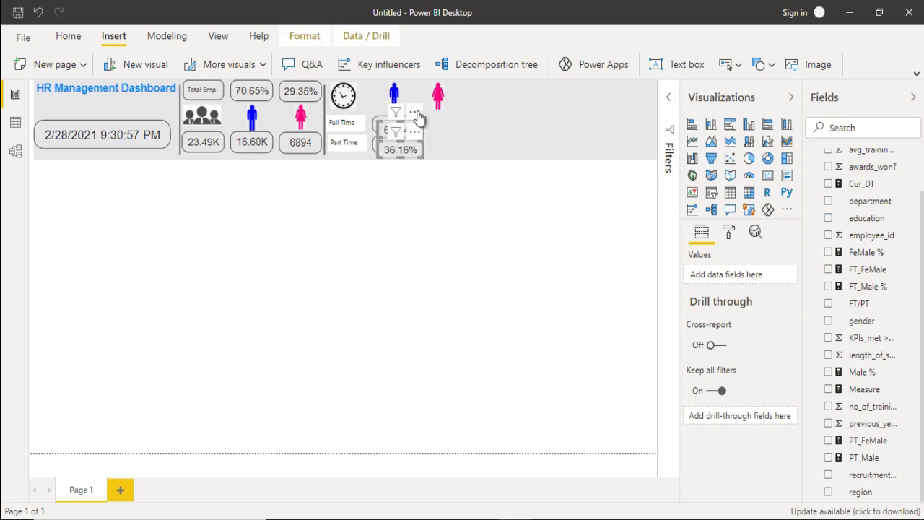
pyautogui.moveTo(419, 115); pyautogui.dragTo(463, 105)
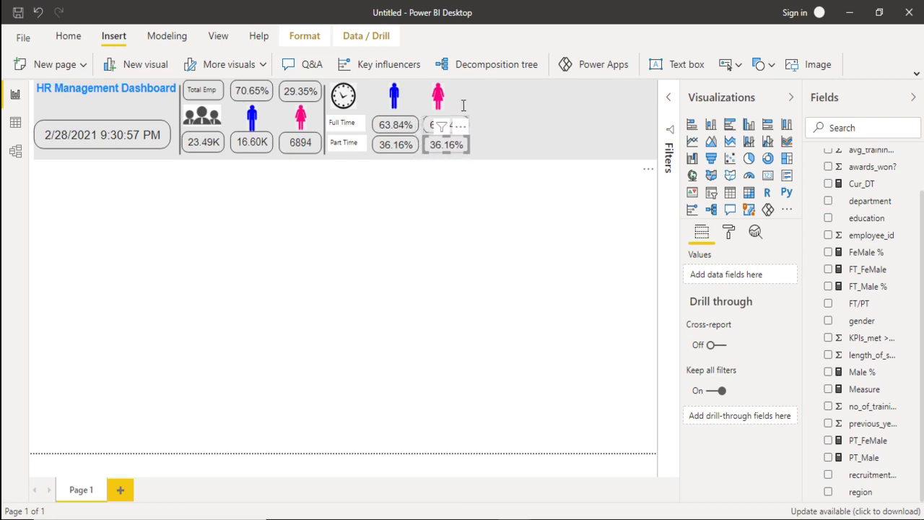
pyautogui.click(429, 131)
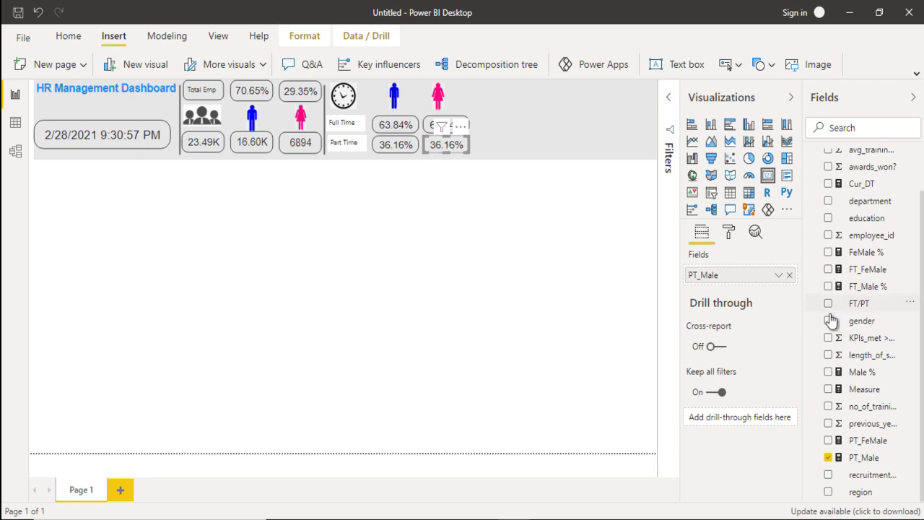
pyautogui.moveTo(875, 440); pyautogui.dragTo(754, 285)
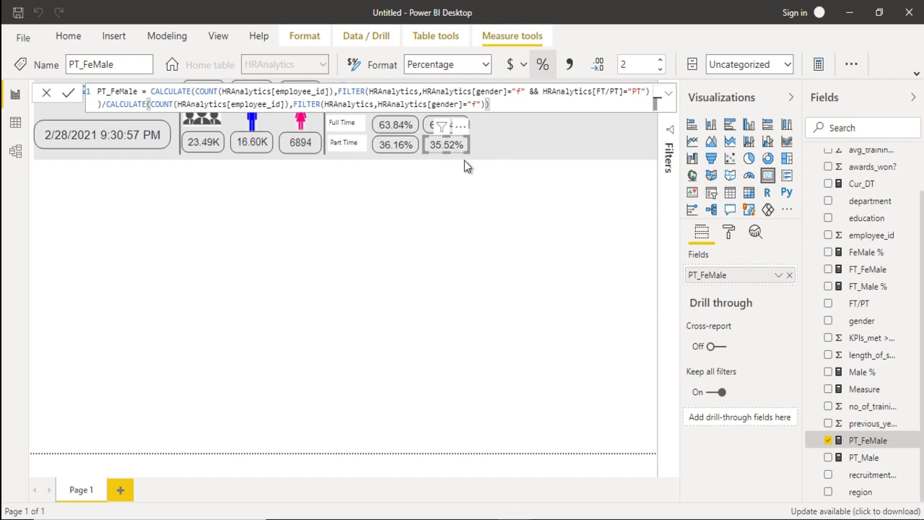
# Replace the field of the full-time card under the female icon with FT_FeMale.
pyautogui.click(429, 128)
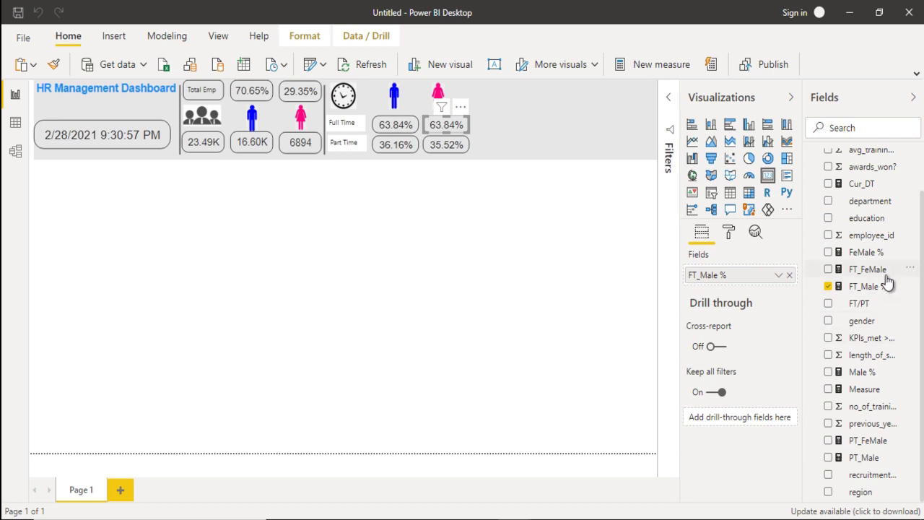
pyautogui.moveTo(875, 270); pyautogui.dragTo(748, 284)
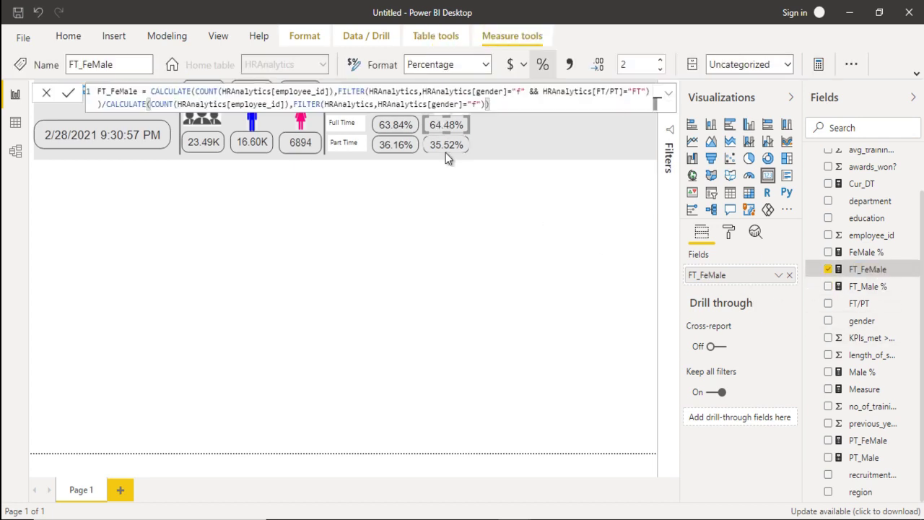
pyautogui.click(493, 221)
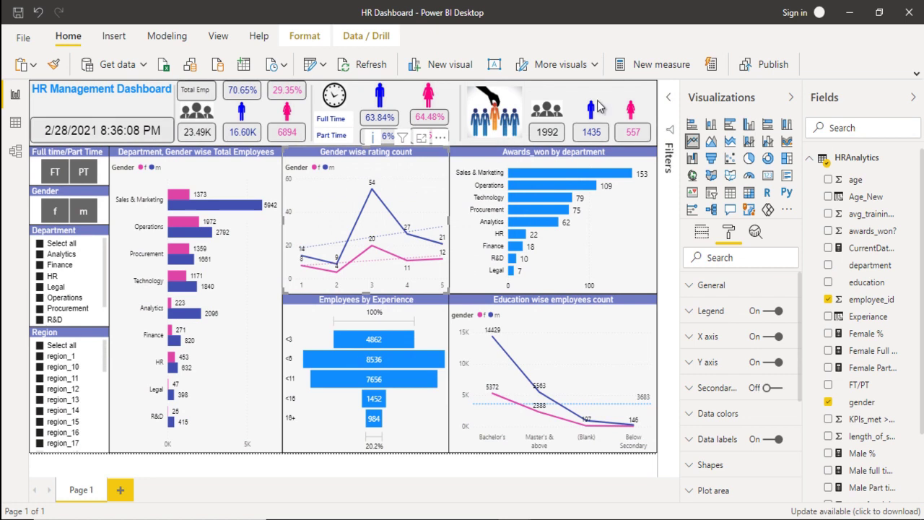
# Duplicate the vertical divider line and place the copy in the header just after the female percentage cards.
pyautogui.hotkey('alt', 'Tab')
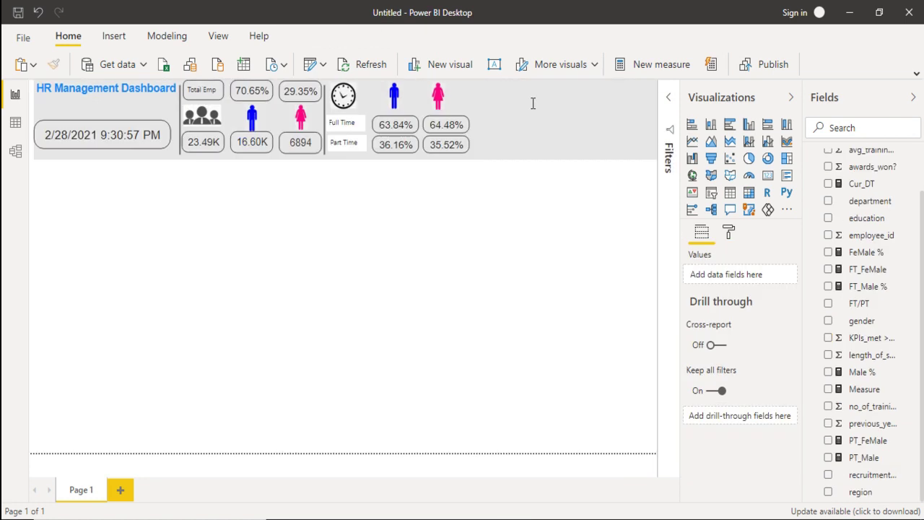
pyautogui.click(324, 111)
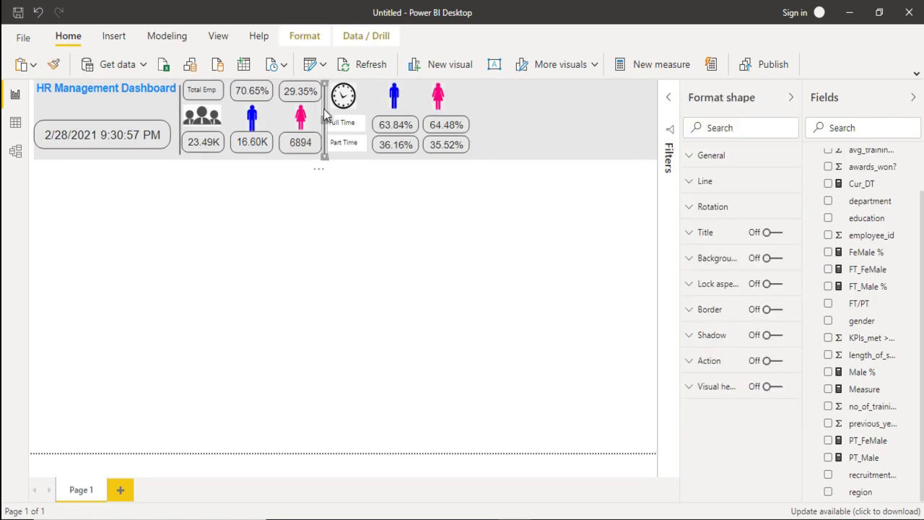
pyautogui.moveTo(325, 144); pyautogui.dragTo(475, 174)
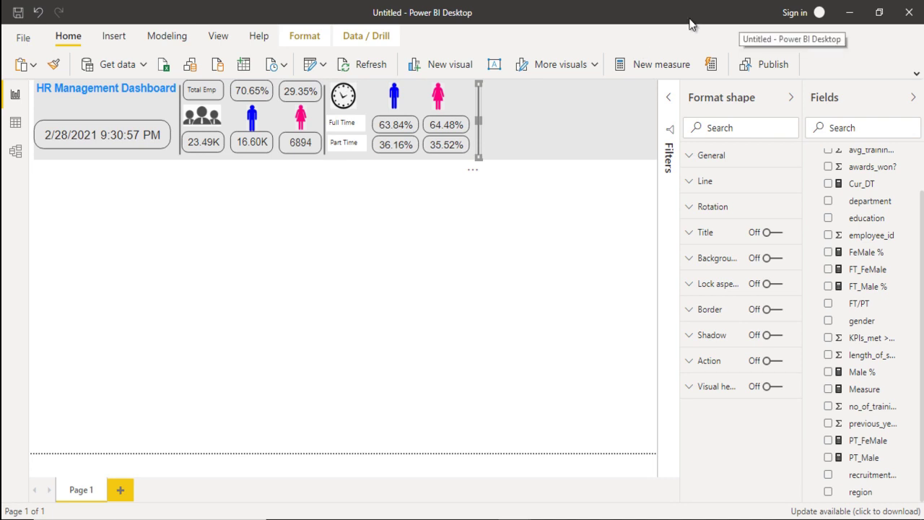
# Insert the Nrehire.JPG image, shrink it and place it in the header beside the newest divider line.
pyautogui.click(119, 37)
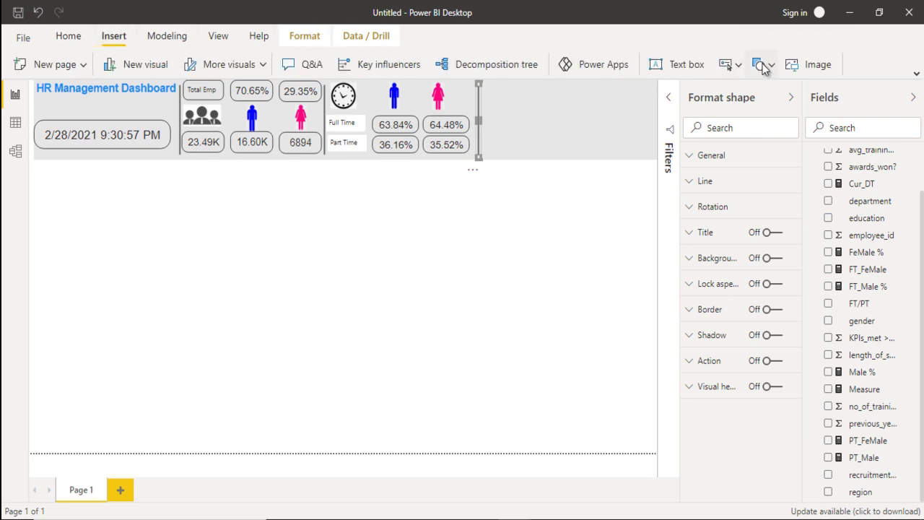
pyautogui.click(818, 66)
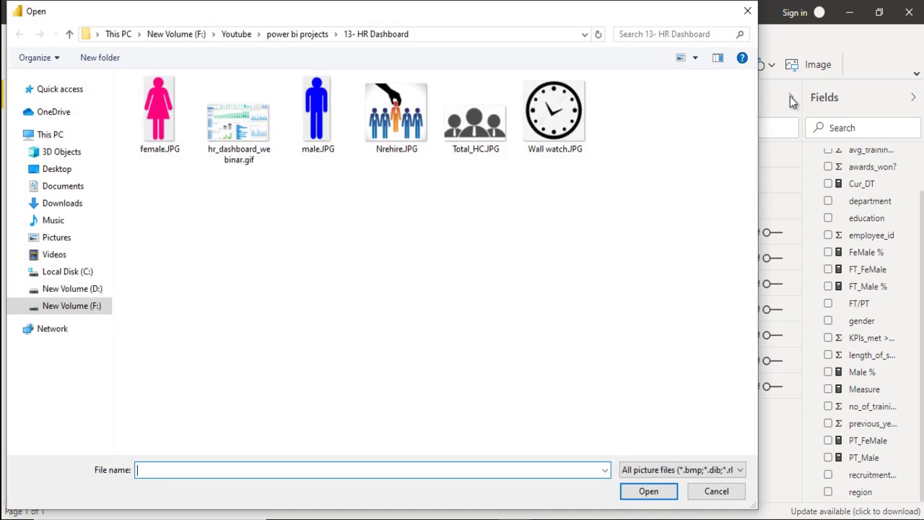
pyautogui.click(409, 124)
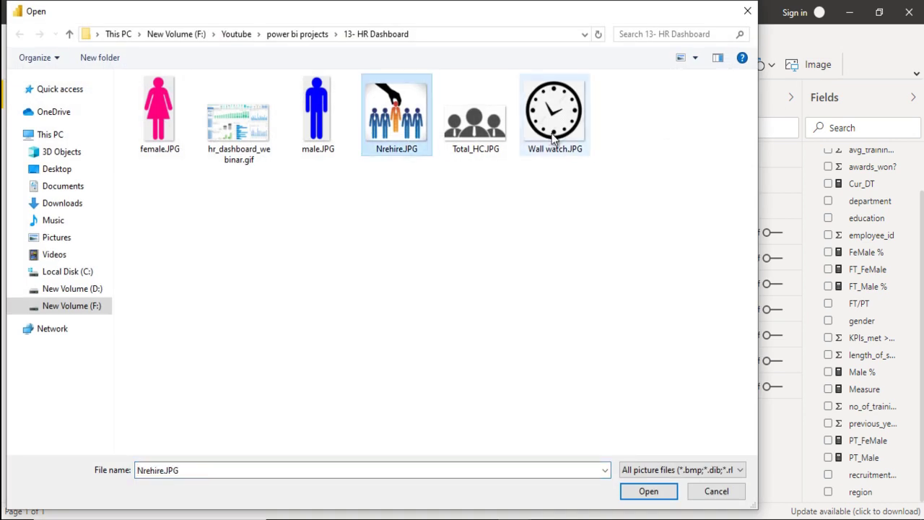
pyautogui.click(647, 491)
pyautogui.moveTo(36, 270); pyautogui.dragTo(594, 252)
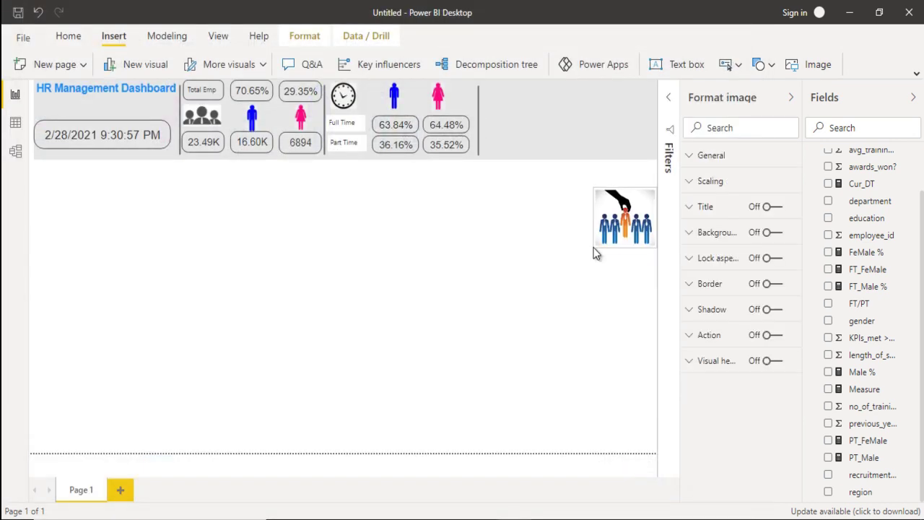
pyautogui.moveTo(612, 213); pyautogui.dragTo(517, 119)
# Insert the Total_HC.JPG image, shrink it and place it in the header beside the new-hire picture.
pyautogui.hotkey('alt', 'Tab')
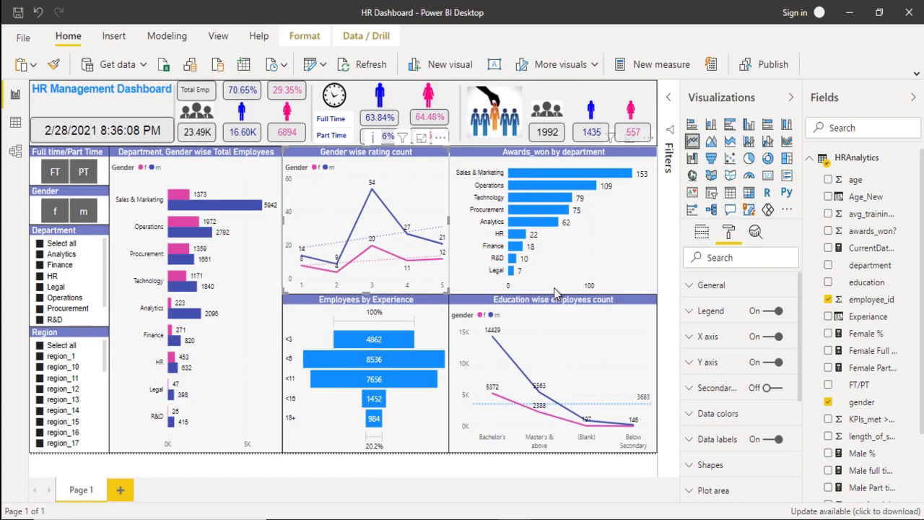
pyautogui.hotkey('alt', 'Tab')
pyautogui.click(814, 65)
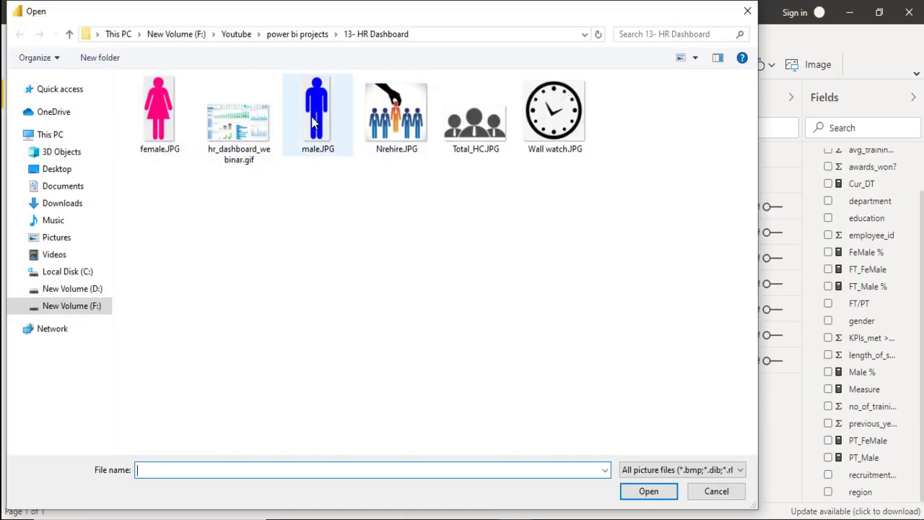
pyautogui.click(475, 115)
pyautogui.click(643, 492)
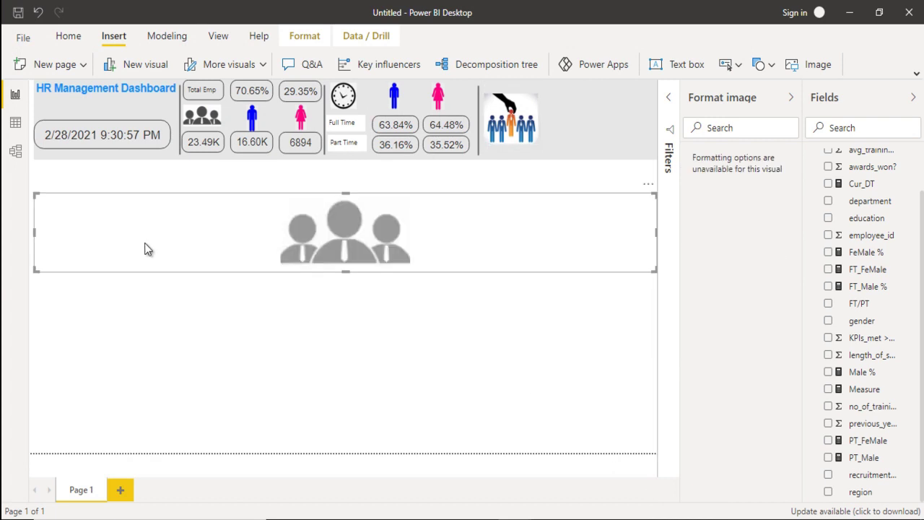
pyautogui.moveTo(36, 269); pyautogui.dragTo(576, 75)
pyautogui.click(587, 172)
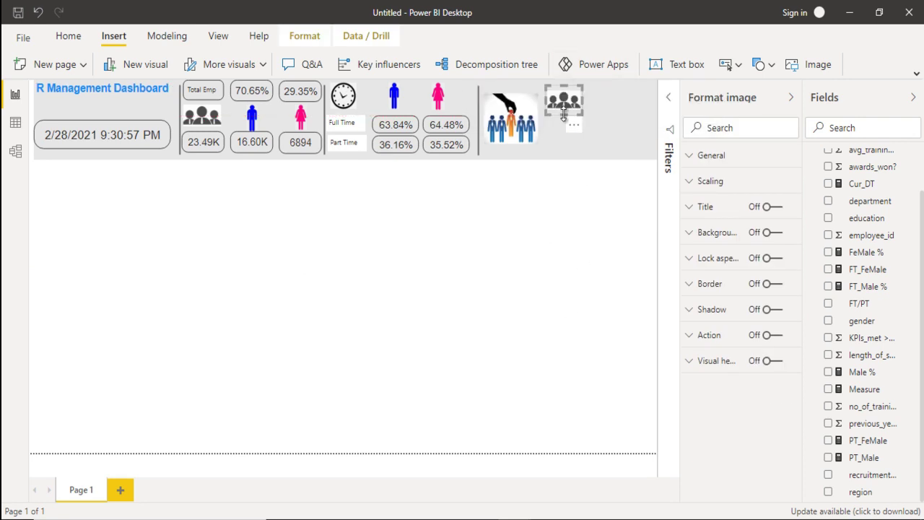
# Insert the male.JPG image, shrink it and place it beside the people icon in the new-hire section.
pyautogui.click(800, 69)
pyautogui.click(294, 144)
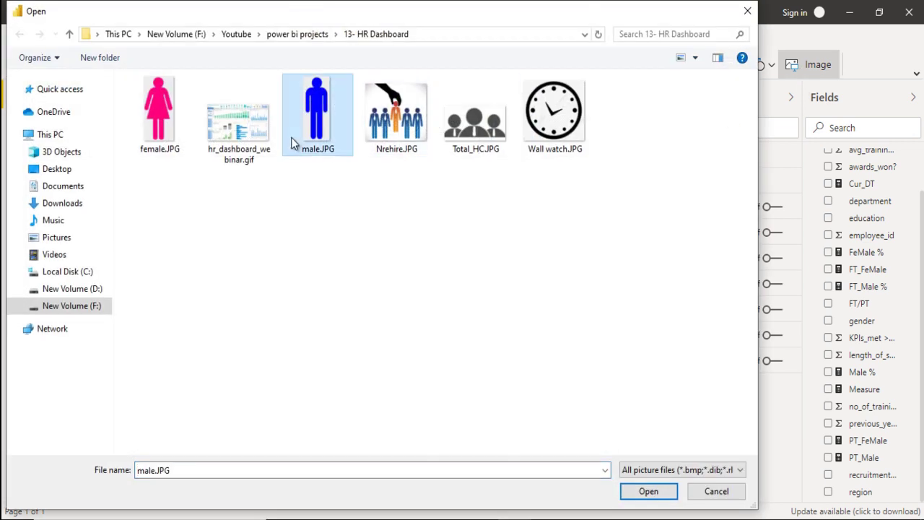
pyautogui.click(642, 491)
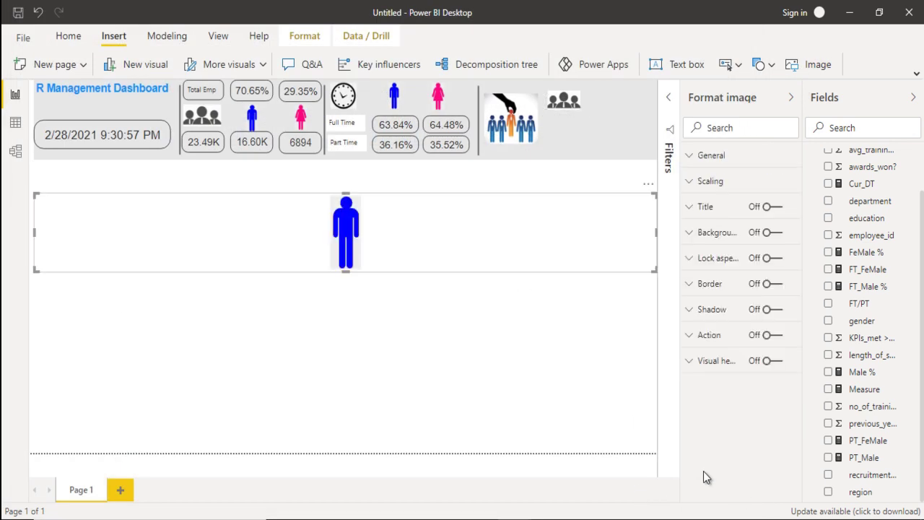
pyautogui.moveTo(34, 272); pyautogui.dragTo(596, 173)
# Insert the female.JPG image, shrink it and place it at the header's end beside the new-hire male icon.
pyautogui.click(814, 66)
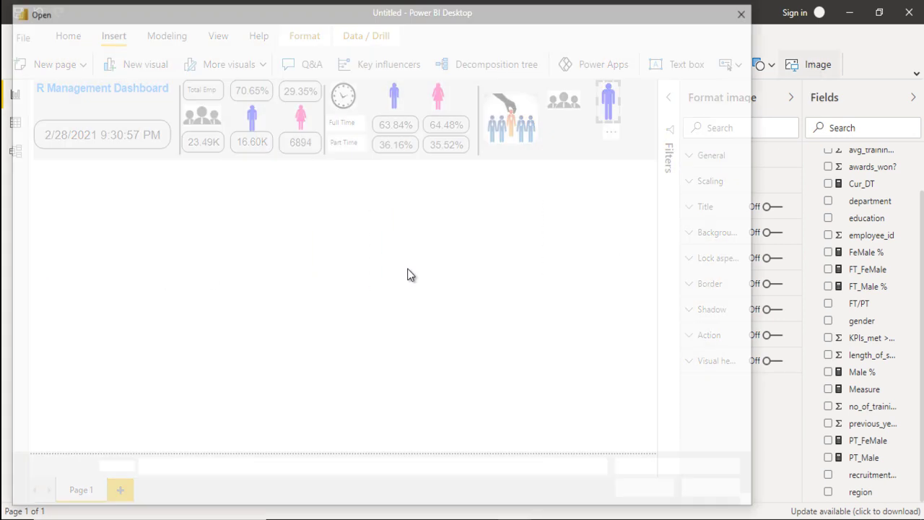
pyautogui.doubleClick(164, 125)
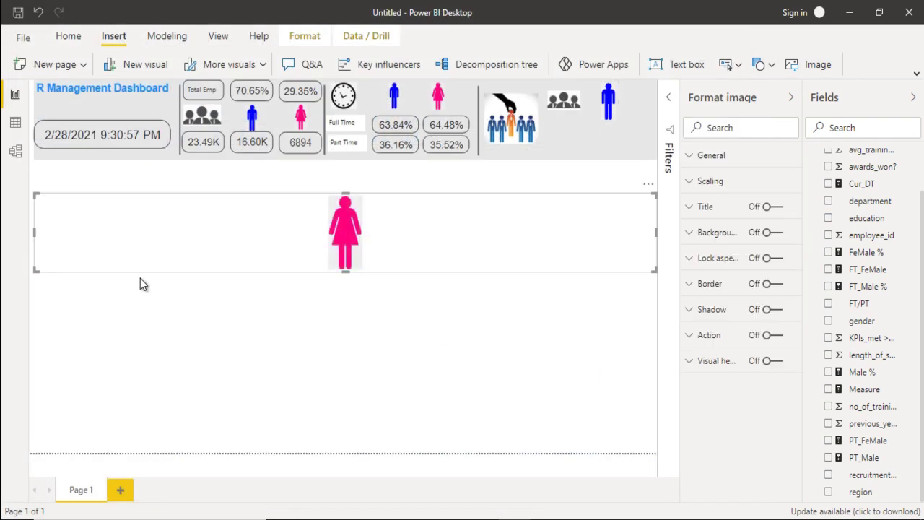
pyautogui.moveTo(130, 279); pyautogui.dragTo(643, 135)
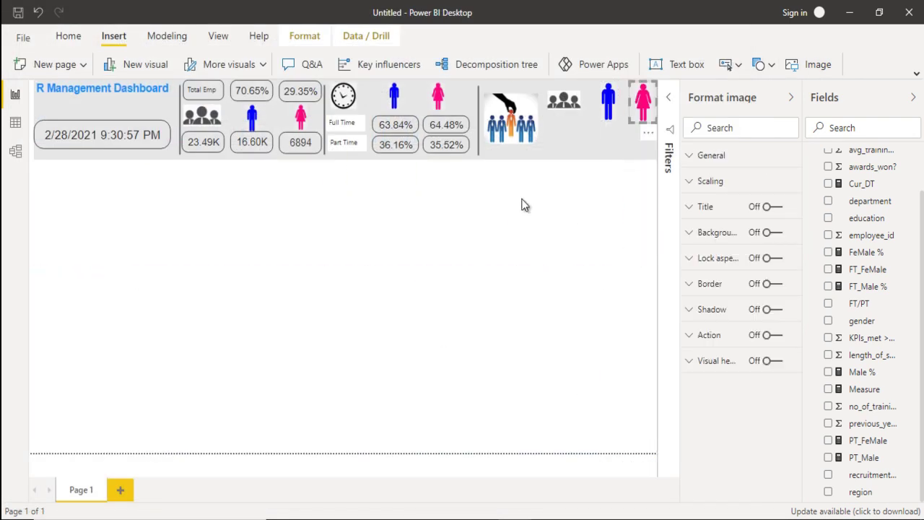
pyautogui.click(522, 204)
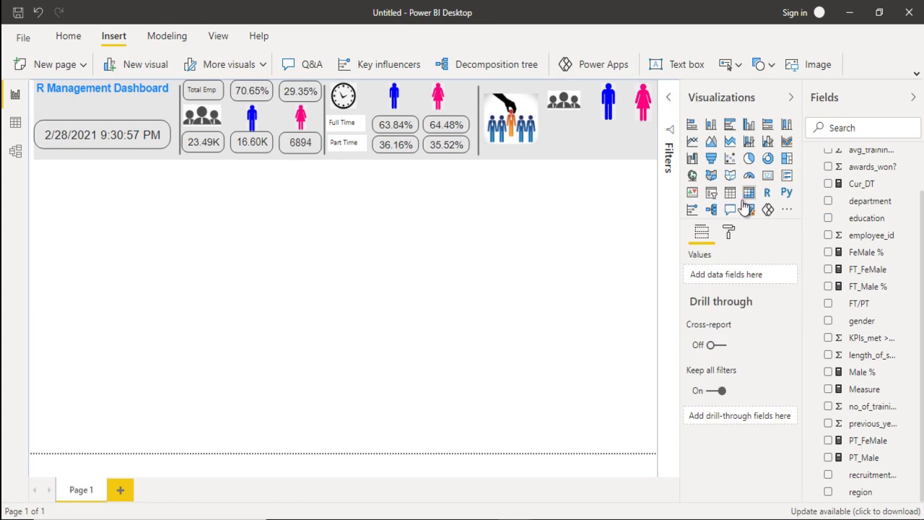
# Duplicate the male employee count card beneath the new-hire people icon and remove the copy's gender filter.
pyautogui.click(252, 138)
pyautogui.moveTo(266, 138); pyautogui.dragTo(563, 134)
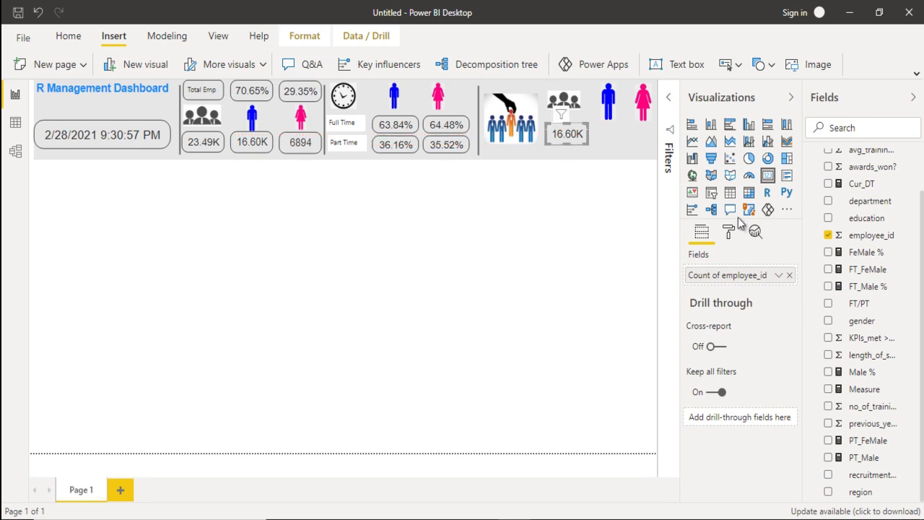
pyautogui.click(668, 97)
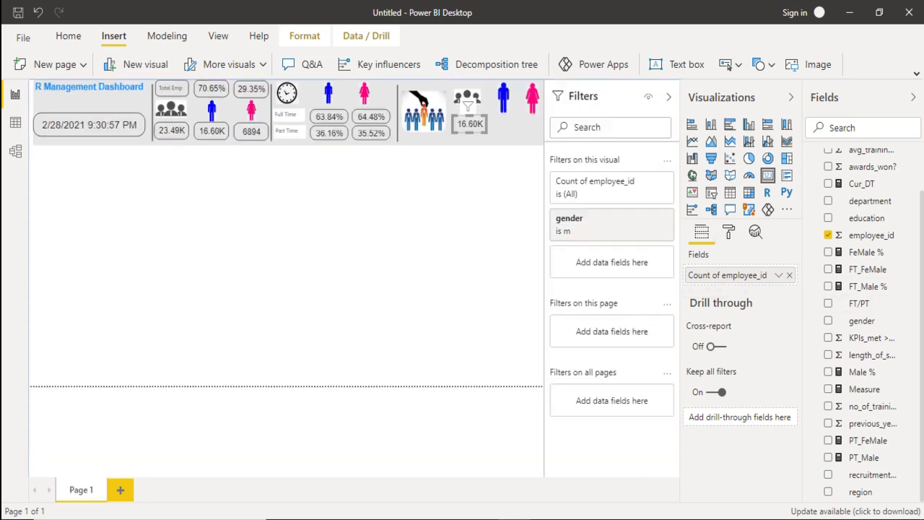
pyautogui.click(647, 218)
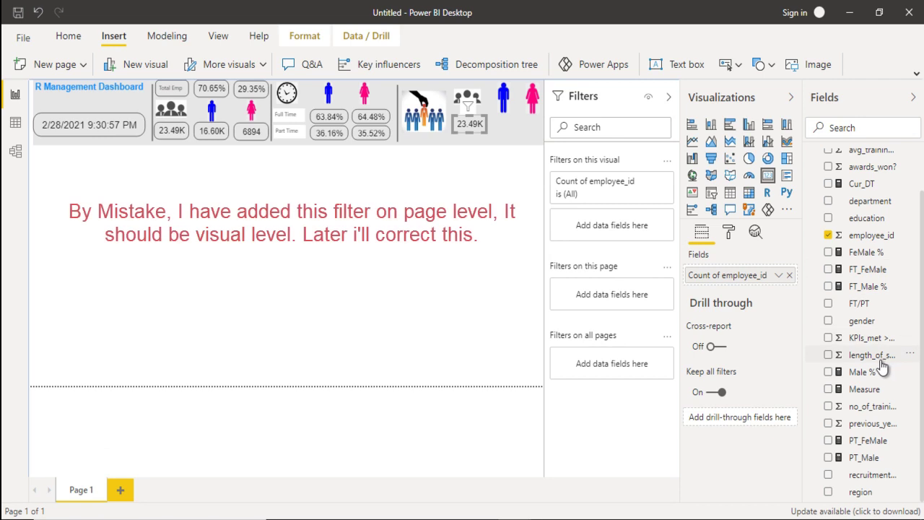
# Add length_of_service as a page-level filter with basic filtering and restrict it to the value 1.
pyautogui.moveTo(881, 361); pyautogui.dragTo(603, 231)
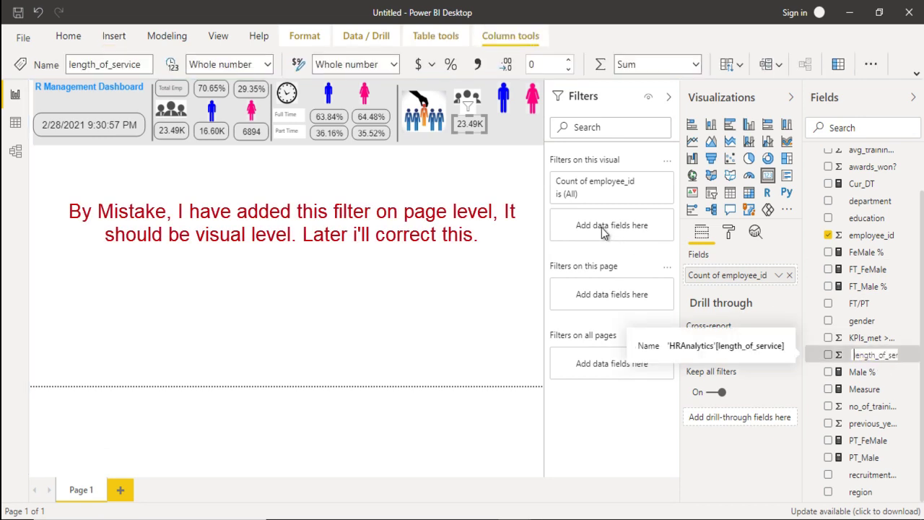
pyautogui.press('Escape')
pyautogui.moveTo(872, 355); pyautogui.dragTo(623, 191)
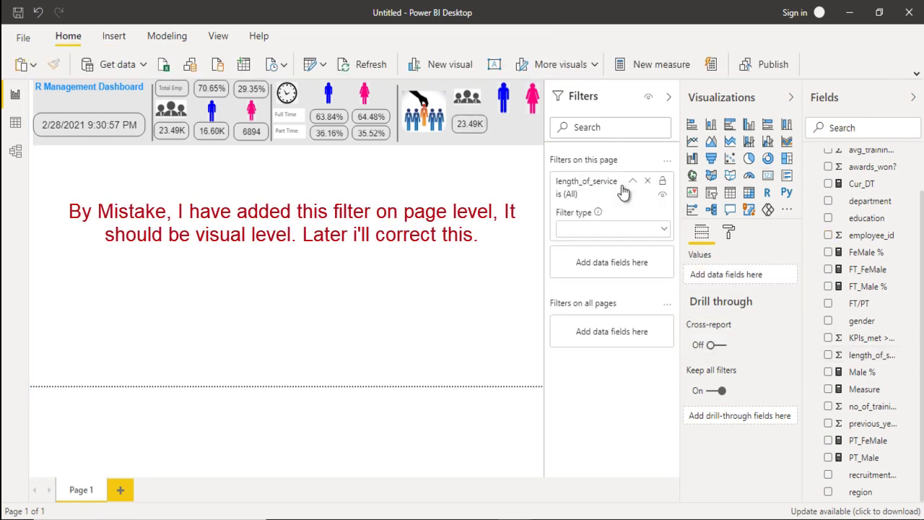
pyautogui.click(596, 230)
pyautogui.click(587, 267)
pyautogui.click(567, 263)
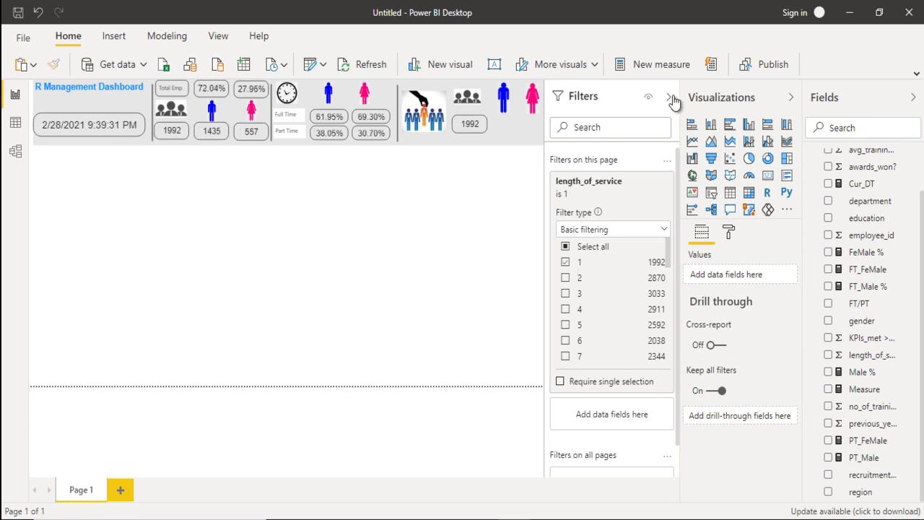
# Duplicate the new-hire count card beneath the new-hire male icon and filter the copy to gender m.
pyautogui.click(470, 125)
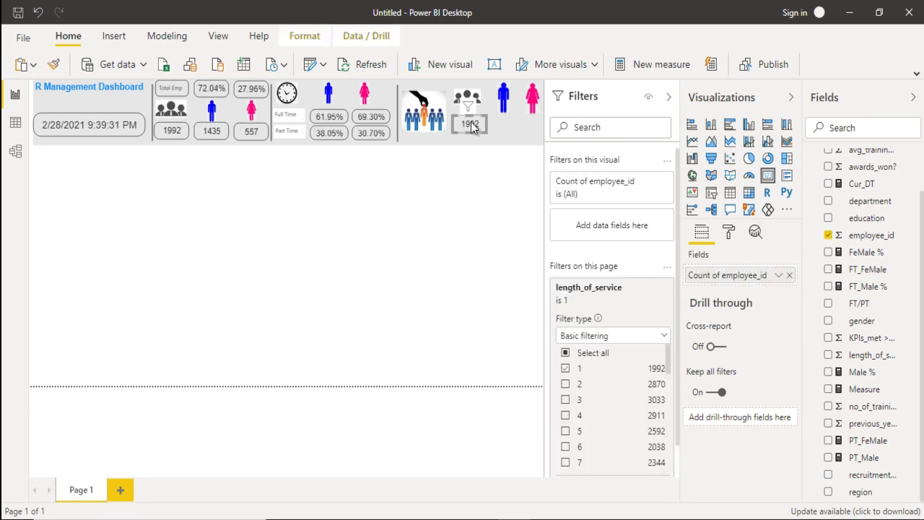
pyautogui.moveTo(470, 125); pyautogui.dragTo(474, 129)
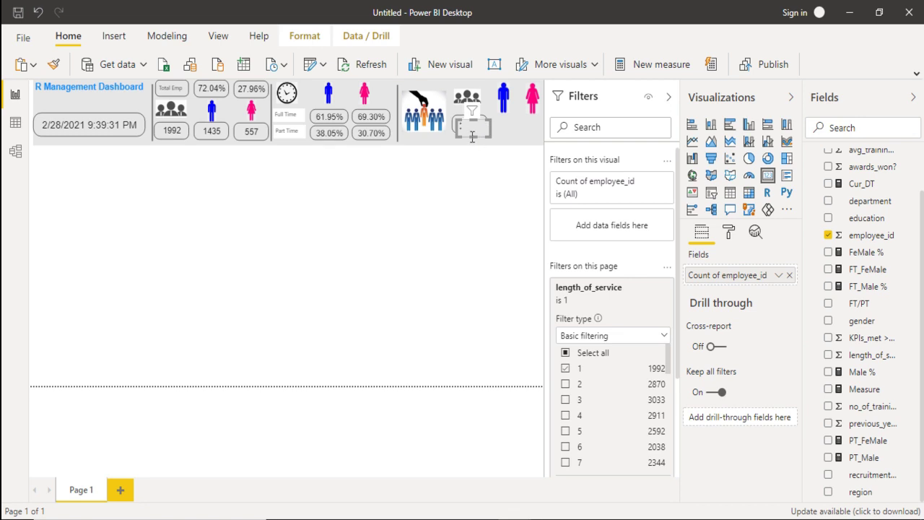
pyautogui.hotkey('ctrl', 'z')
pyautogui.hotkey('ctrl', 'v')
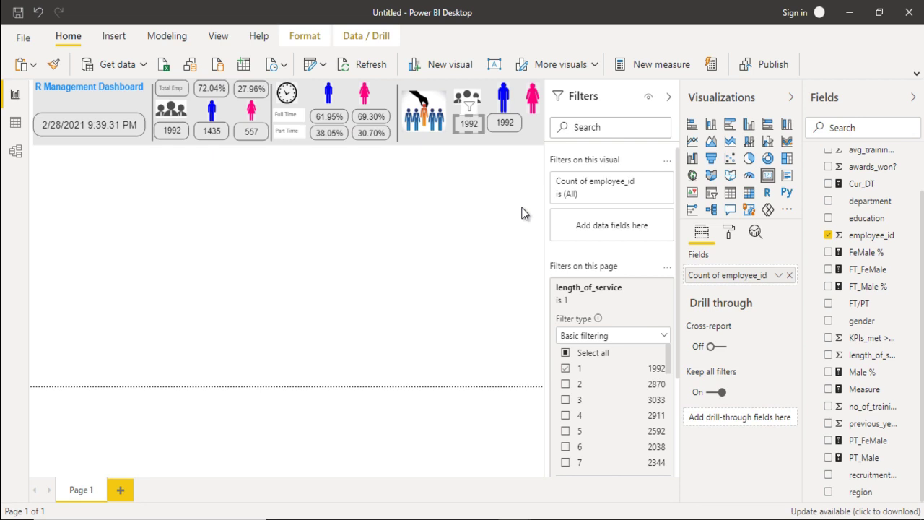
pyautogui.press('Right')
pyautogui.press('Down')
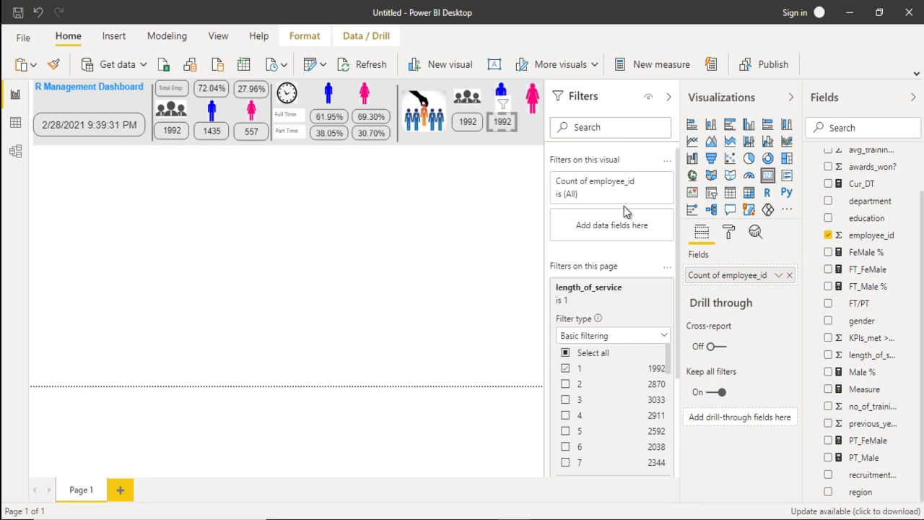
pyautogui.moveTo(861, 320); pyautogui.dragTo(612, 226)
pyautogui.click(565, 338)
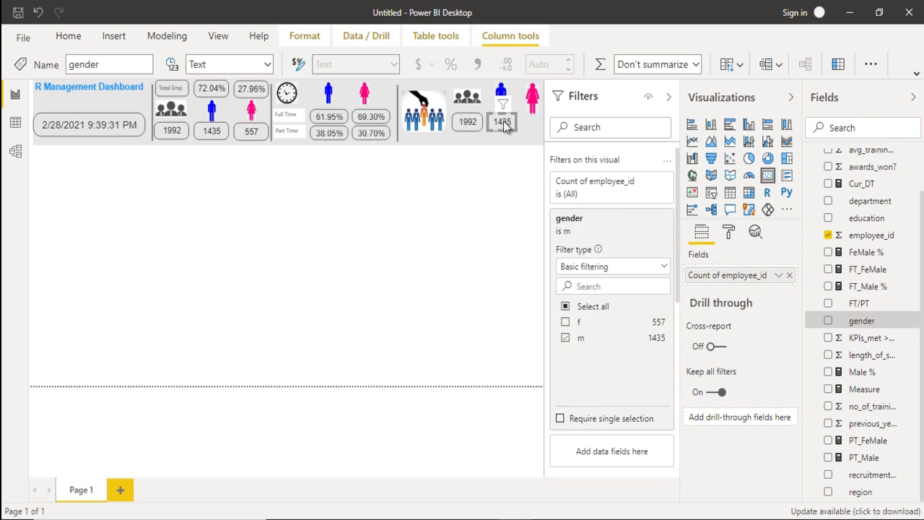
# Duplicate the new-hire male count card beneath the new-hire female icon and nudge the neighbouring cards and male icon to make room.
pyautogui.moveTo(504, 126); pyautogui.dragTo(536, 123)
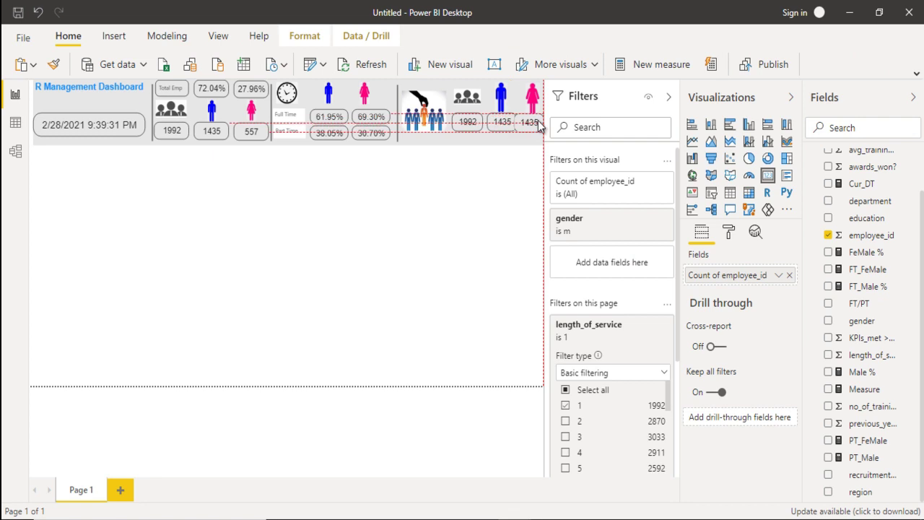
pyautogui.click(475, 101)
pyautogui.click(504, 102)
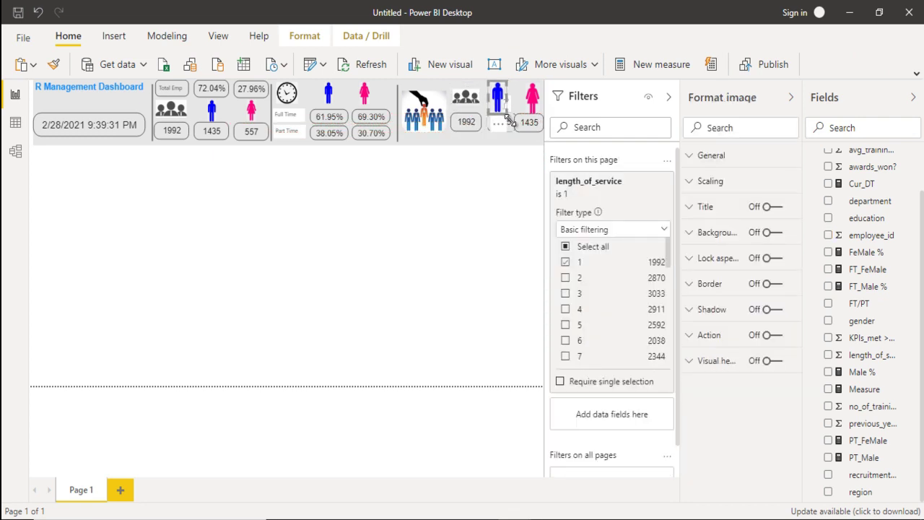
pyautogui.click(510, 120)
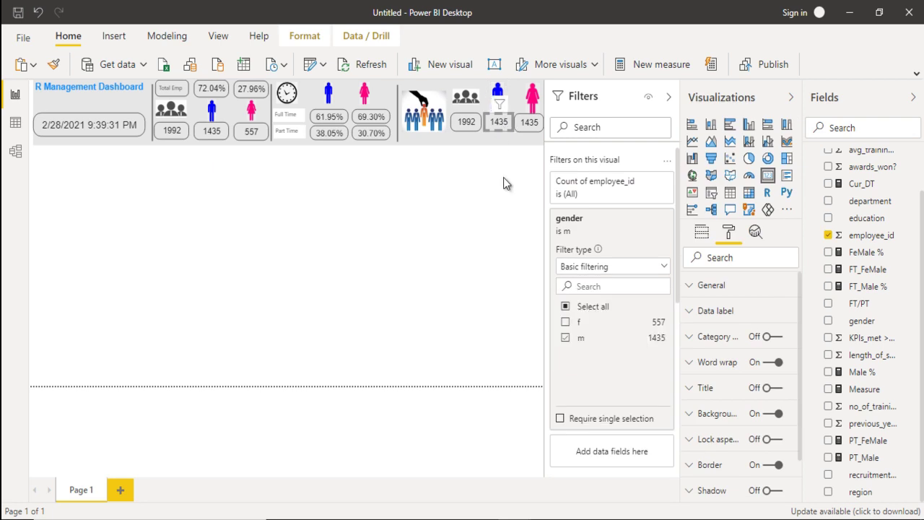
# Filter the count card beneath the new-hire female icon to gender f.
pyautogui.click(534, 124)
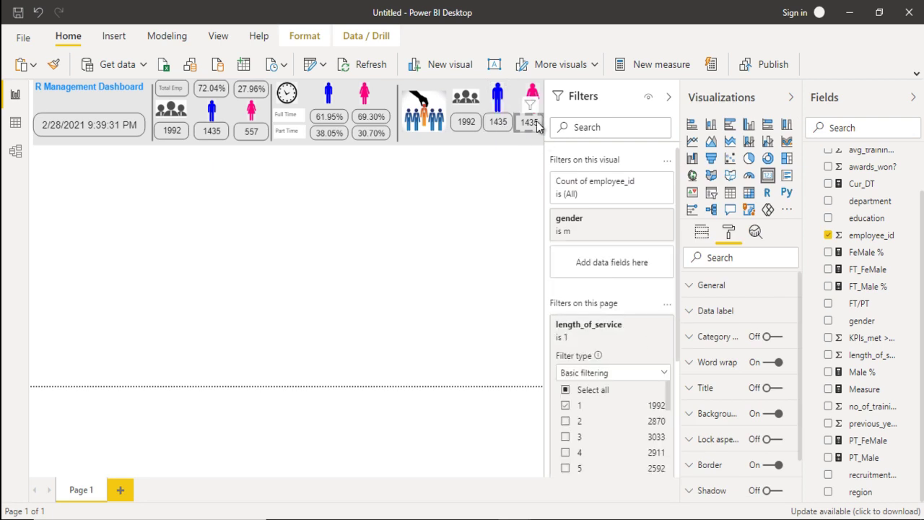
pyautogui.click(579, 230)
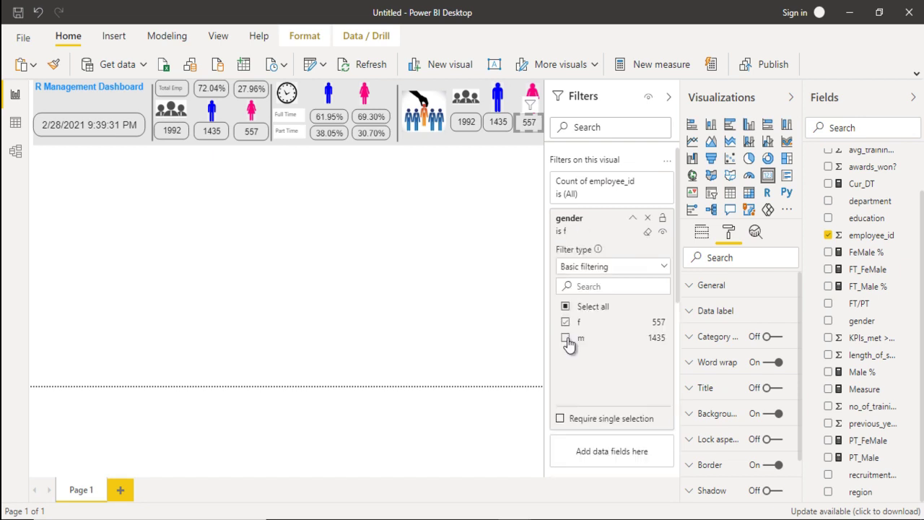
pyautogui.click(668, 97)
pyautogui.click(438, 243)
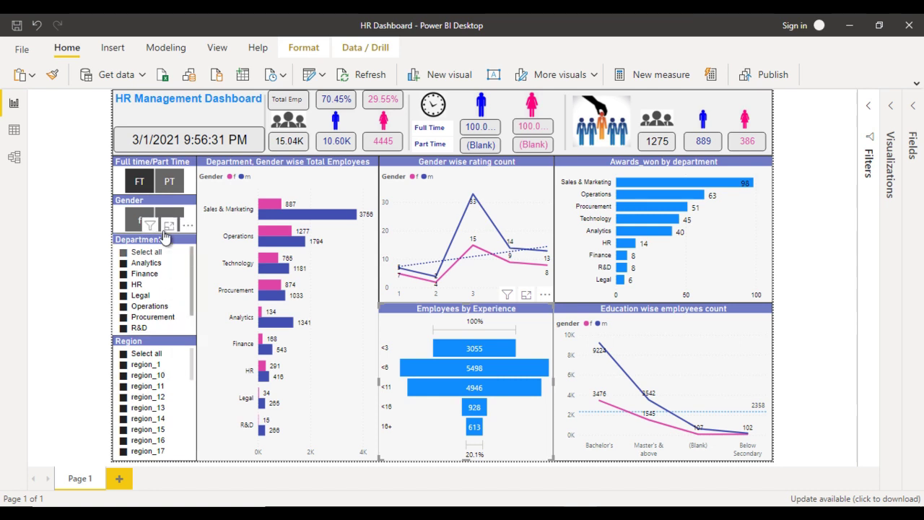
# Check the slicers in the finished HR Dashboard report, then add an FT/PT slicer below the header of the untitled report.
pyautogui.hotkey('alt', 'Tab')
pyautogui.hotkey('alt', 'Tab')
pyautogui.hotkey('alt', 'Tab')
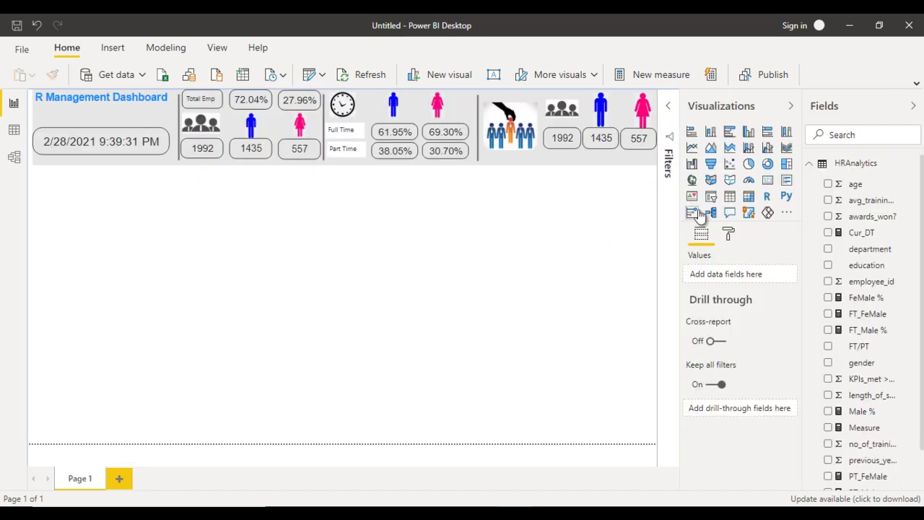
pyautogui.click(711, 196)
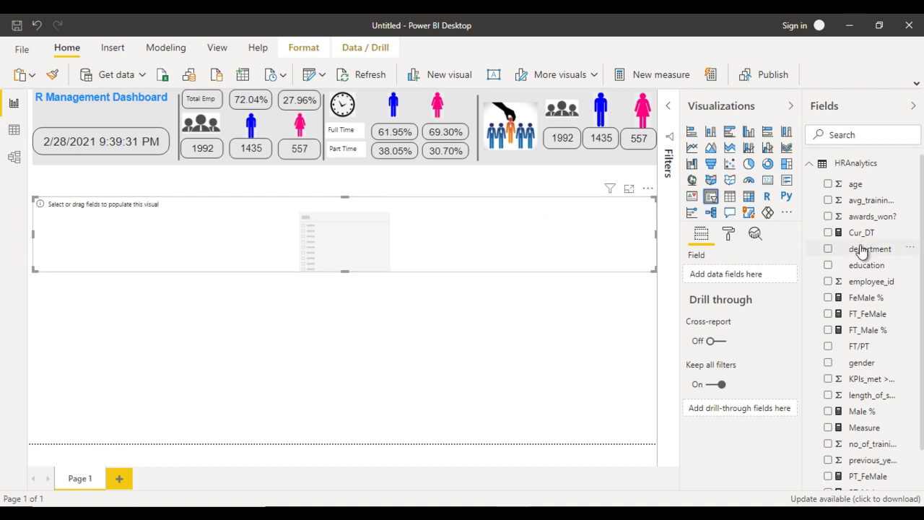
pyautogui.moveTo(862, 346); pyautogui.dragTo(732, 278)
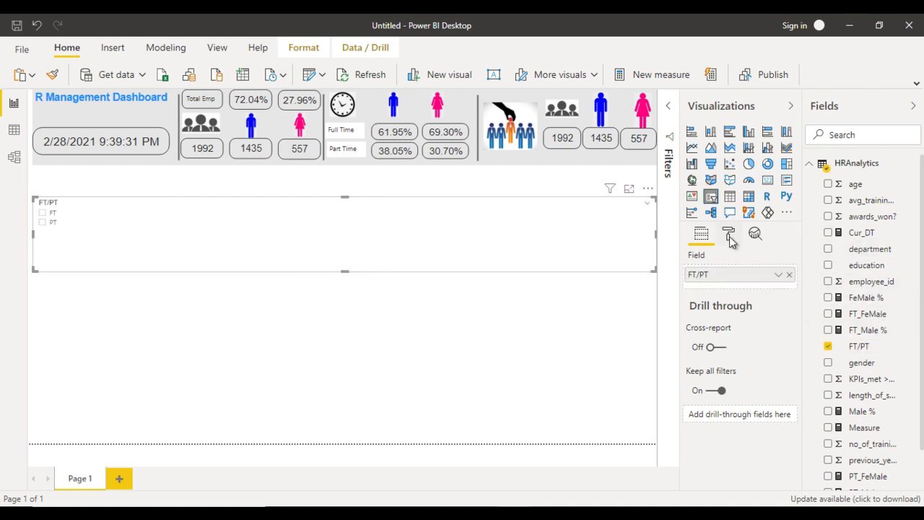
# Set the FT/PT slicer's orientation to Horizontal and turn off its Responsive option.
pyautogui.click(729, 236)
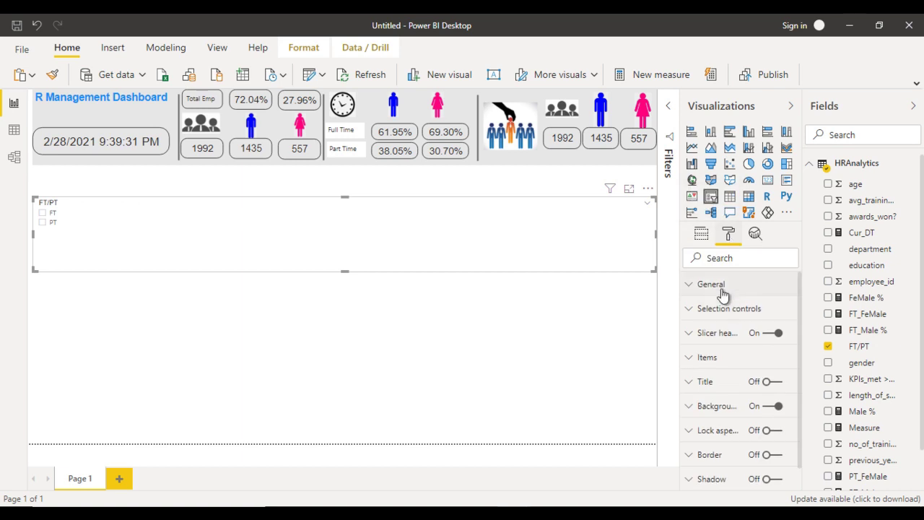
pyautogui.click(711, 285)
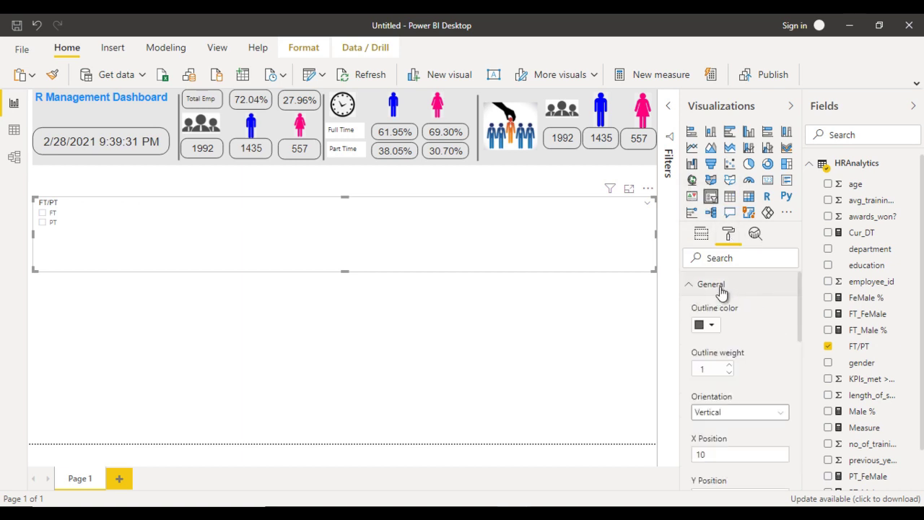
pyautogui.click(726, 416)
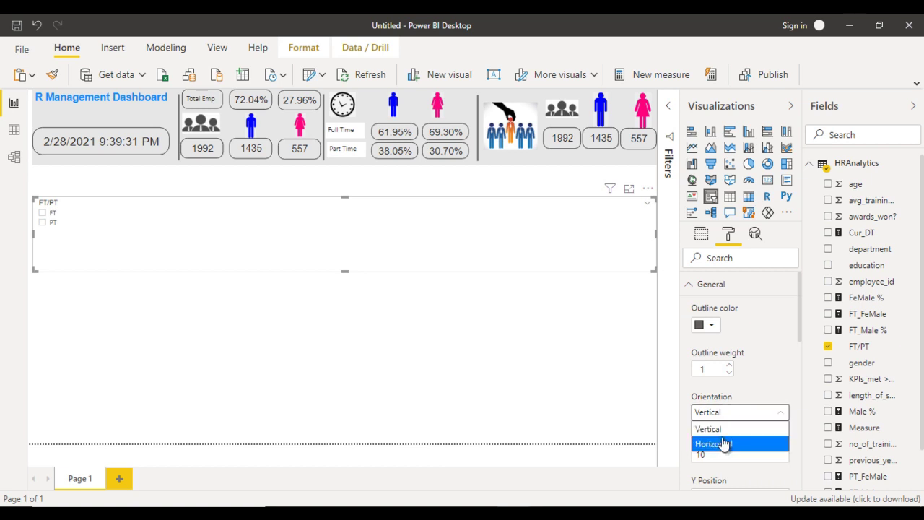
pyautogui.click(724, 445)
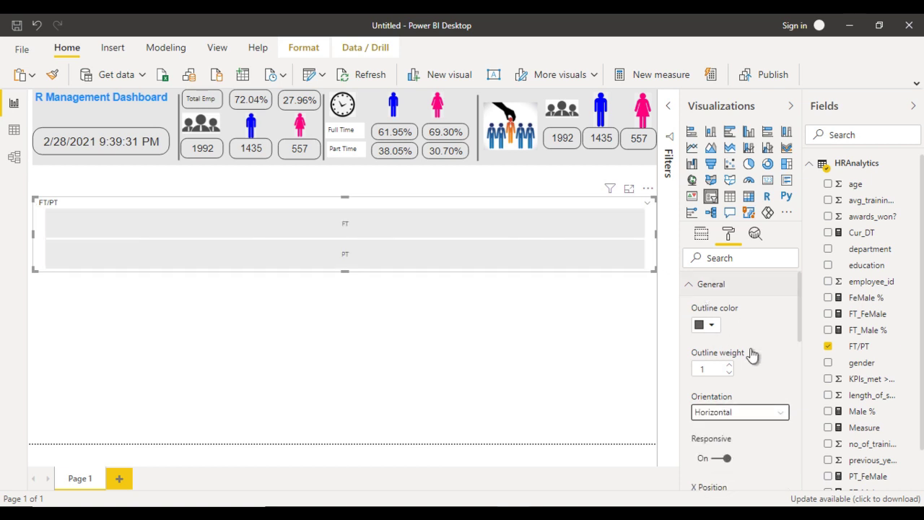
pyautogui.scroll(-2, 755, 357)
pyautogui.click(719, 404)
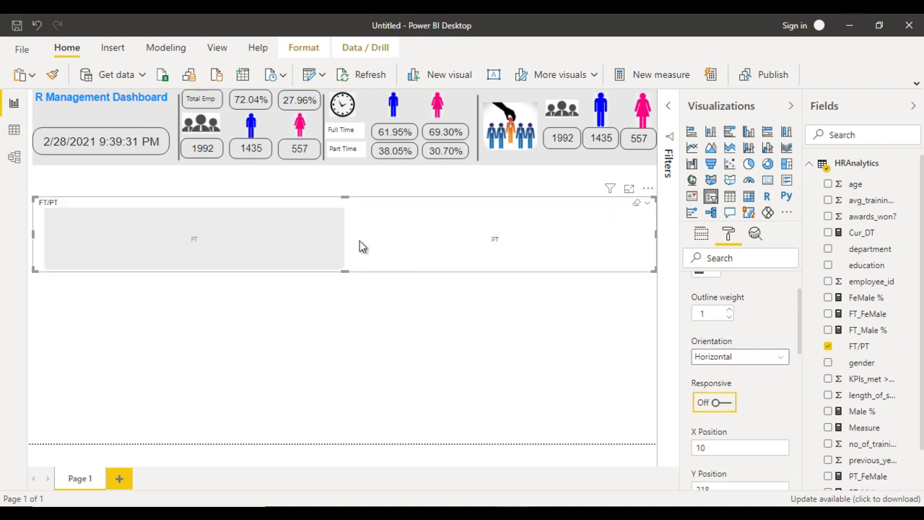
pyautogui.scroll(2, 730, 324)
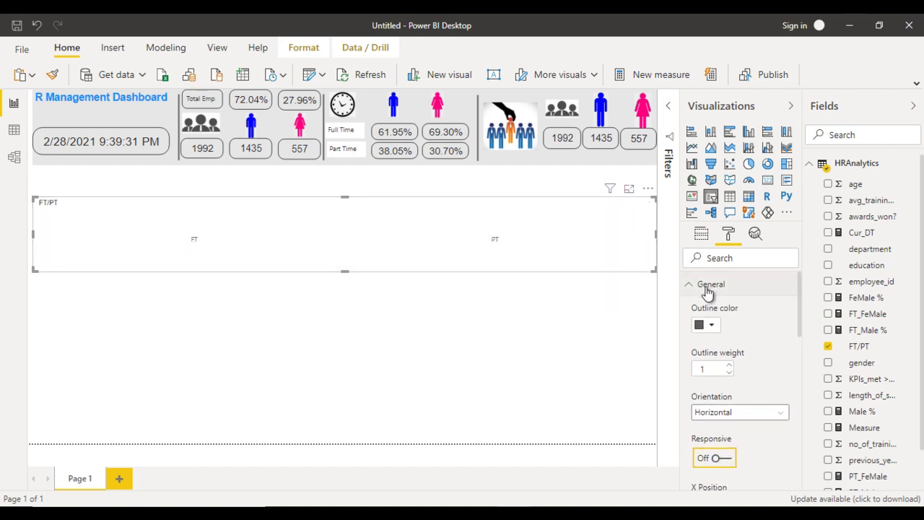
pyautogui.click(707, 289)
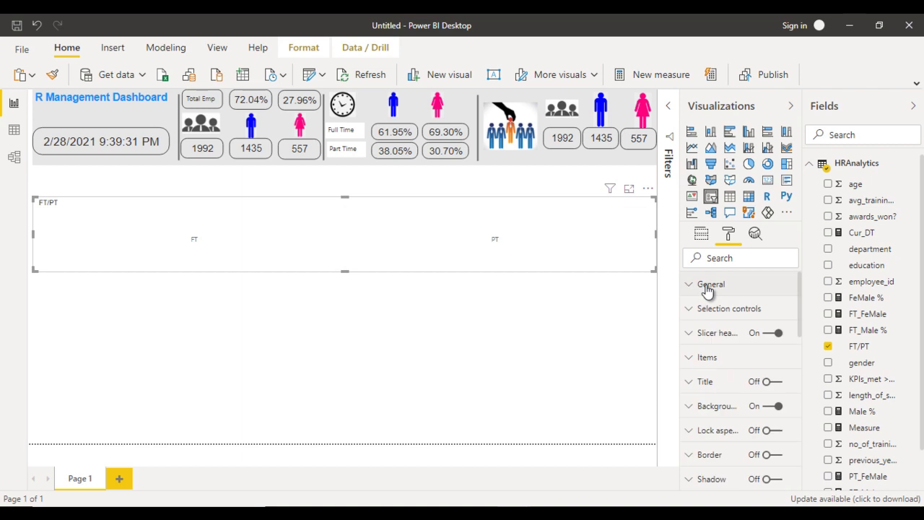
# Give the FT/PT slicer items a medium grey background and a white font color.
pyautogui.click(722, 359)
pyautogui.scroll(-1, 738, 400)
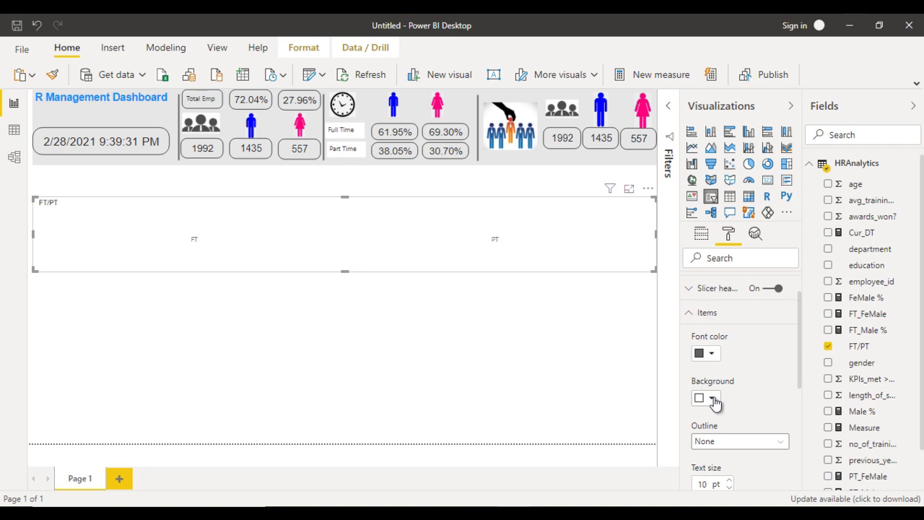
pyautogui.click(714, 399)
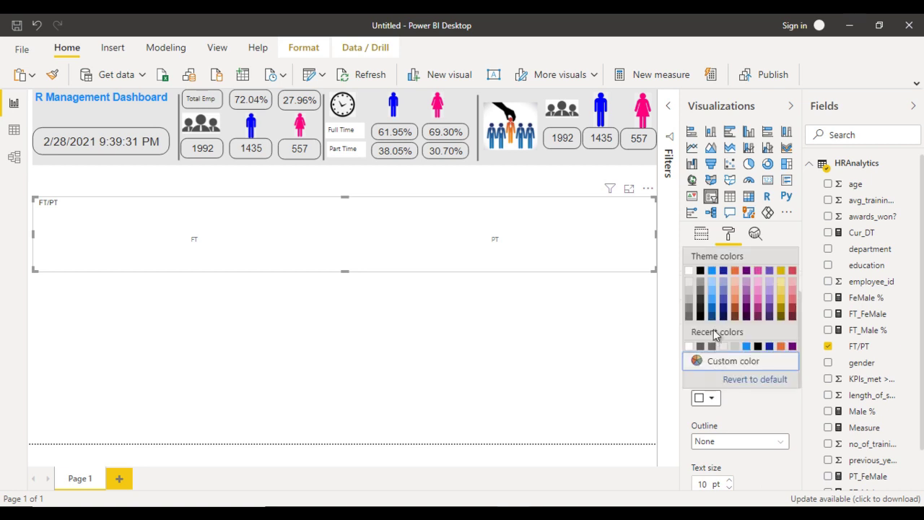
pyautogui.click(701, 286)
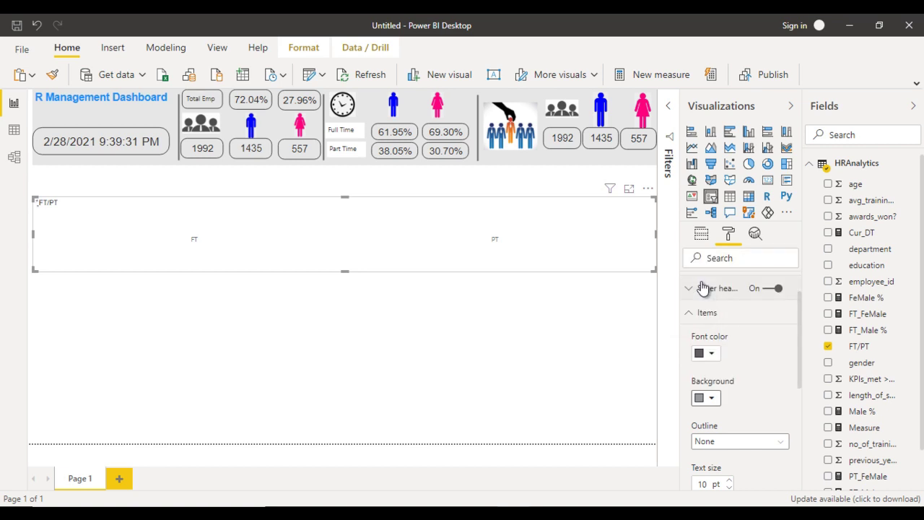
pyautogui.click(713, 355)
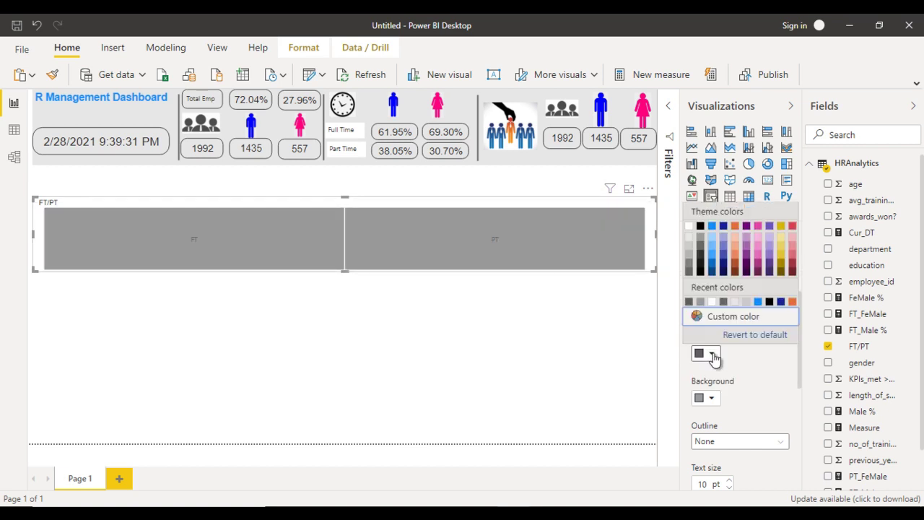
pyautogui.click(712, 303)
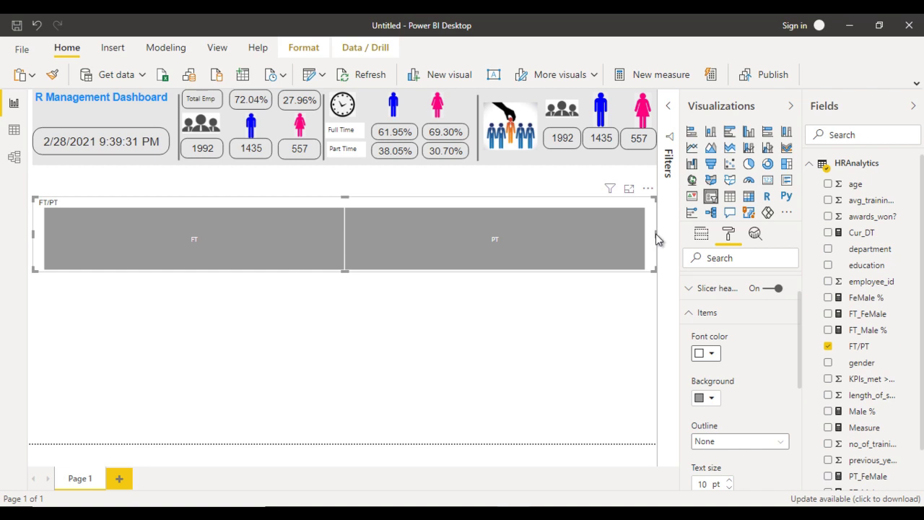
# Narrow the FT/PT slicer to a small two-button block and place it directly beneath the header's date card.
pyautogui.moveTo(655, 234); pyautogui.dragTo(131, 233)
pyautogui.moveTo(81, 262); pyautogui.dragTo(61, 173)
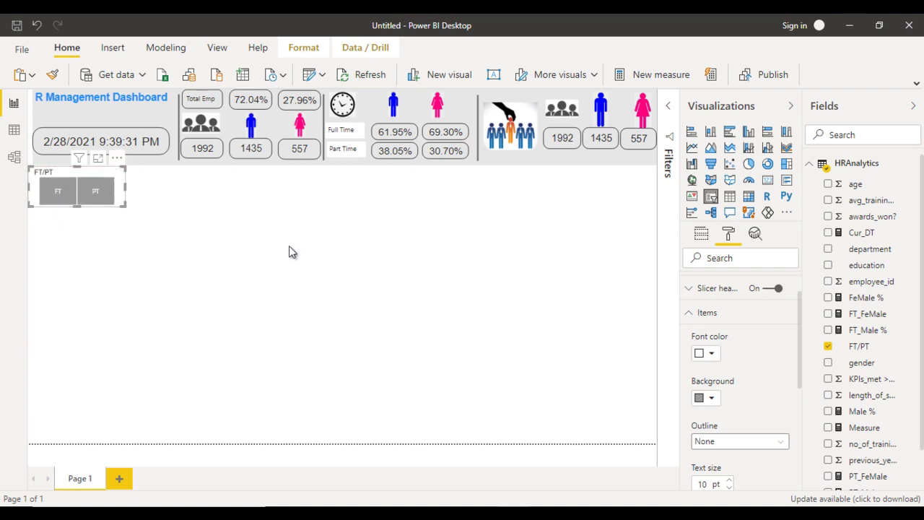
# Duplicate the FT/PT slicer directly below the original and replace the copy's field with gender.
pyautogui.moveTo(123, 173); pyautogui.dragTo(103, 206)
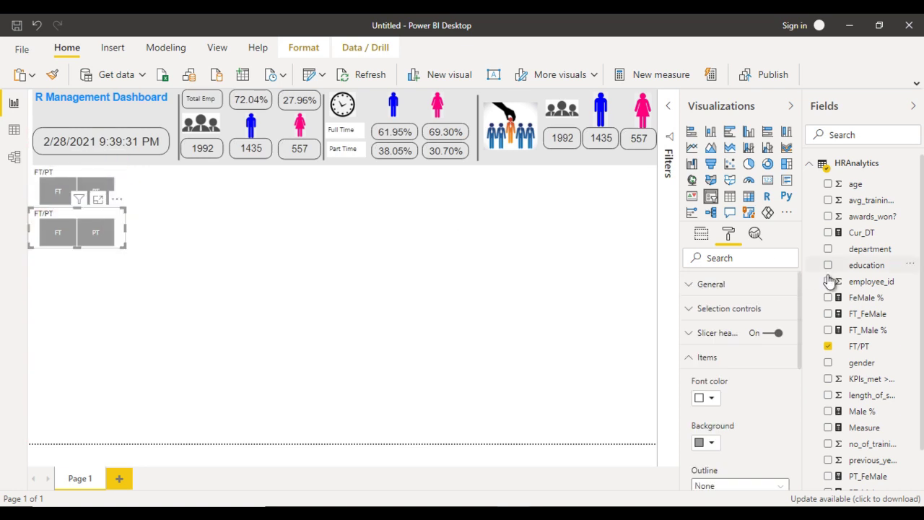
pyautogui.click(700, 237)
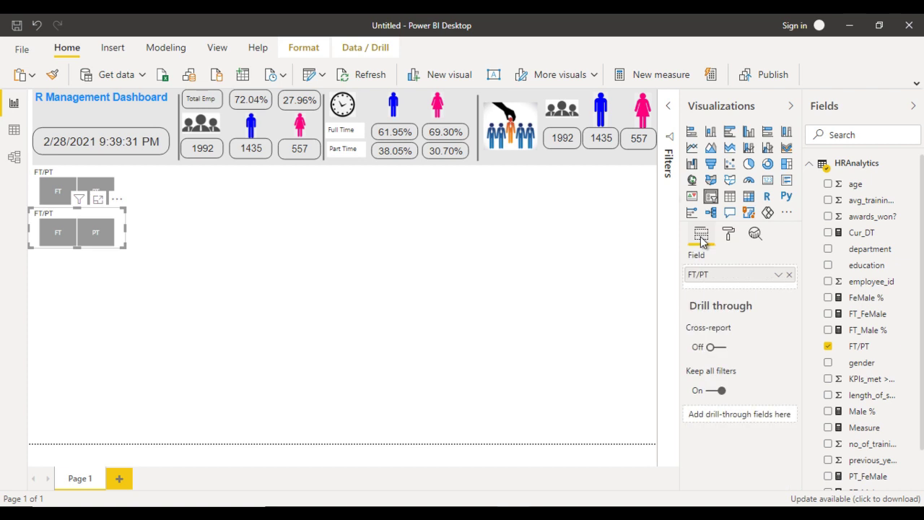
pyautogui.click(791, 277)
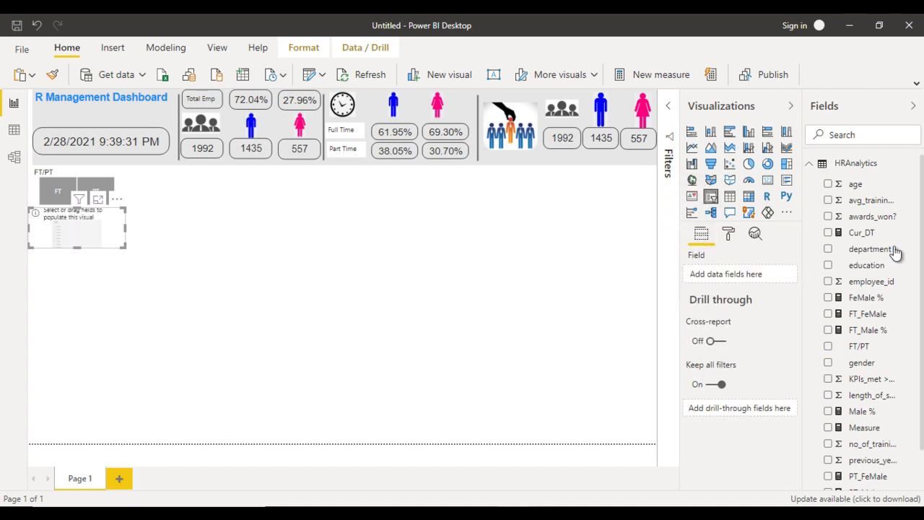
pyautogui.moveTo(862, 364); pyautogui.dragTo(739, 281)
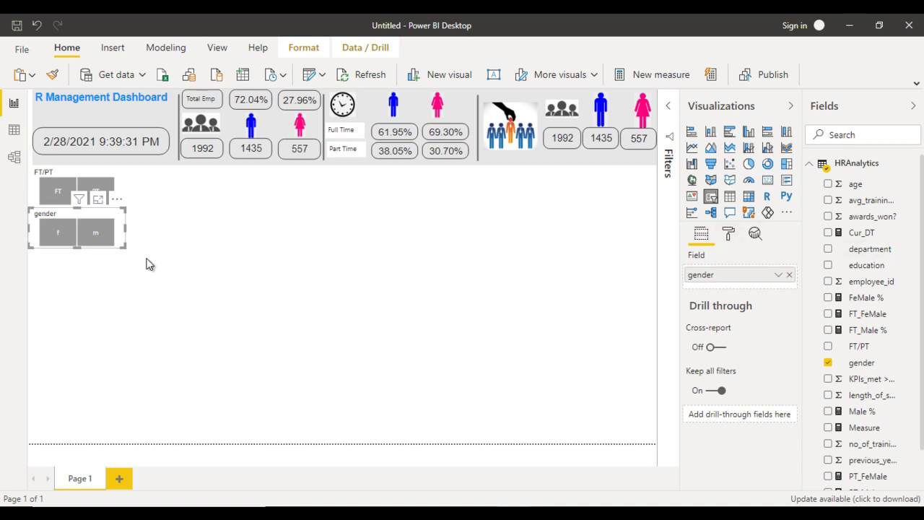
# Set the gender slicer's item text size to 18 pt.
pyautogui.click(729, 236)
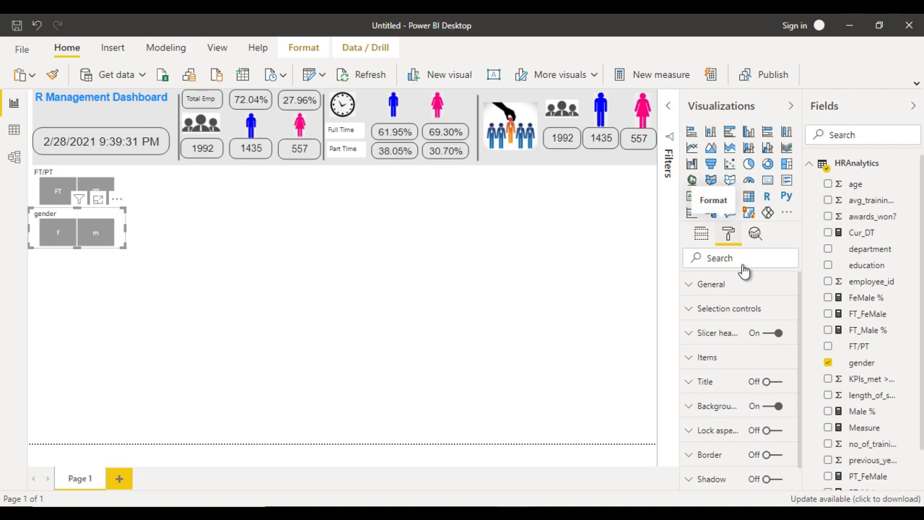
pyautogui.click(735, 358)
pyautogui.scroll(-2, 736, 361)
pyautogui.scroll(-1, 737, 363)
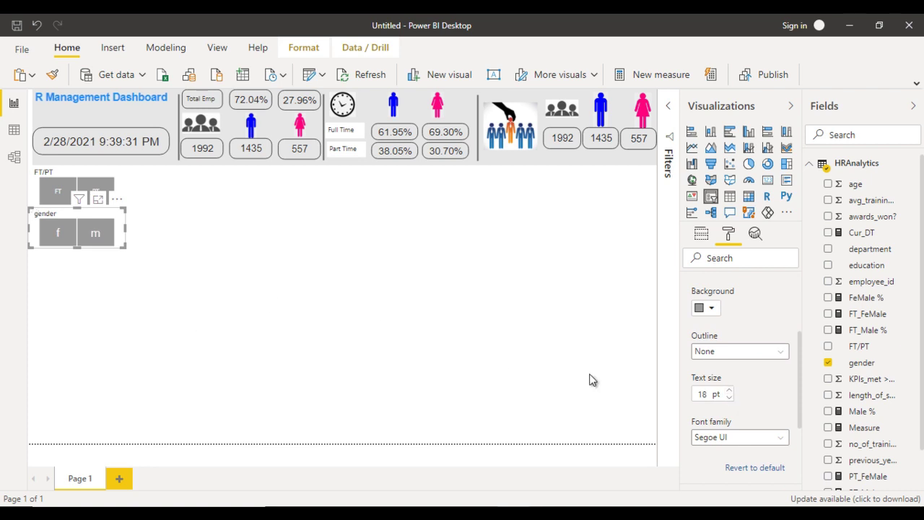
# Copy the gender slicer's formatting onto the FT/PT slicer with Format painter.
pyautogui.click(53, 76)
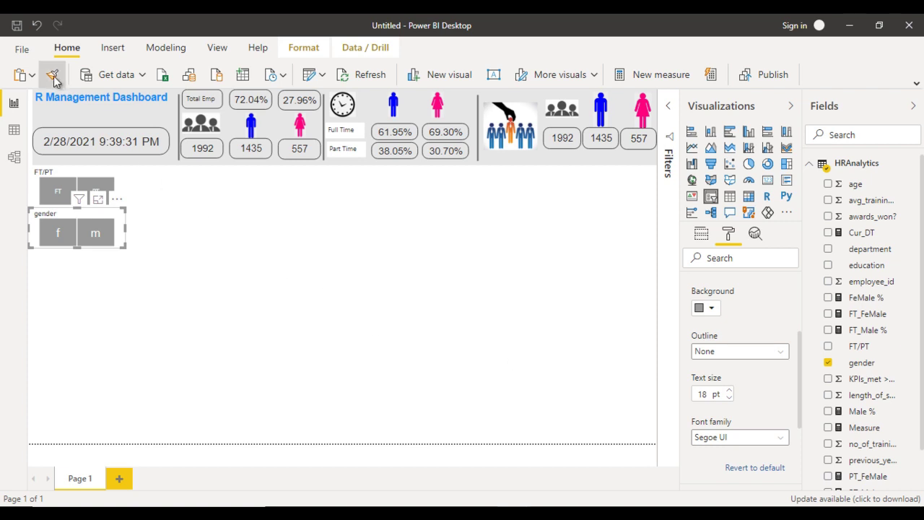
pyautogui.click(42, 172)
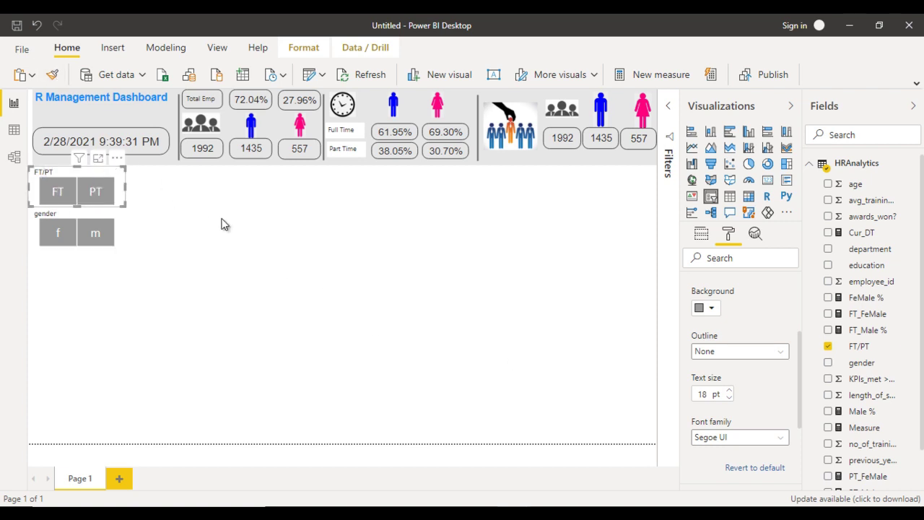
pyautogui.click(399, 250)
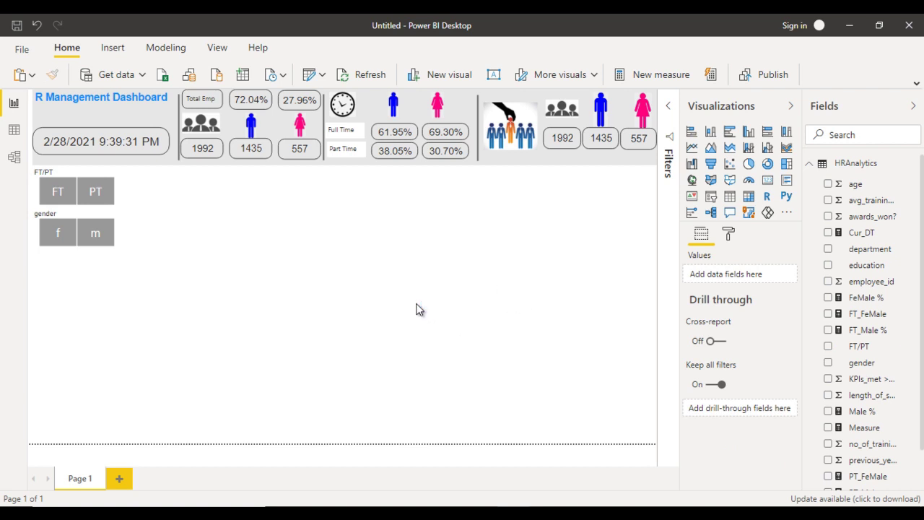
# Check the finished HR Dashboard report, then add a department slicer below the gender slicer in the untitled report.
pyautogui.hotkey('alt', 'Tab')
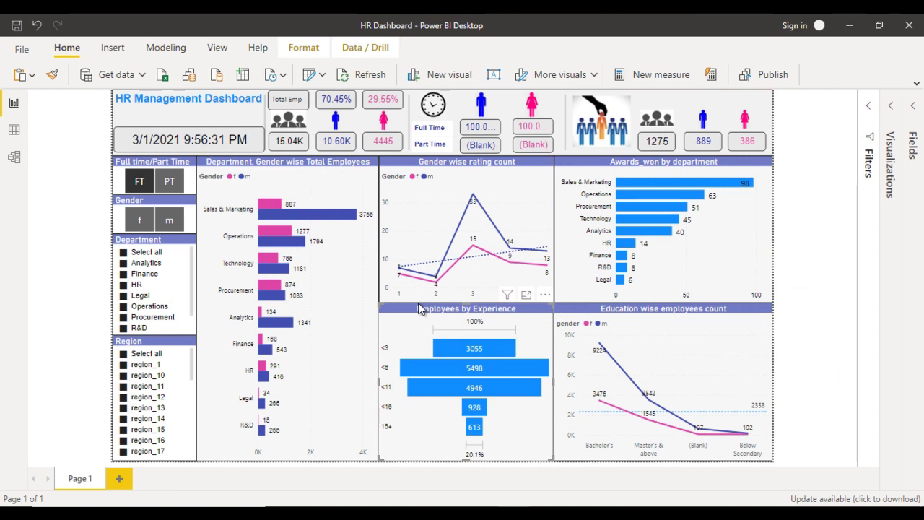
pyautogui.hotkey('alt', 'Tab')
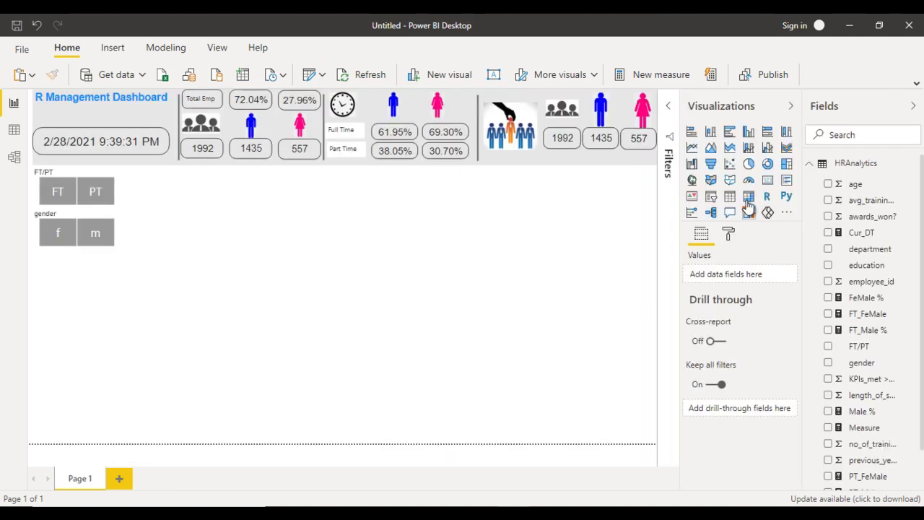
pyautogui.click(711, 199)
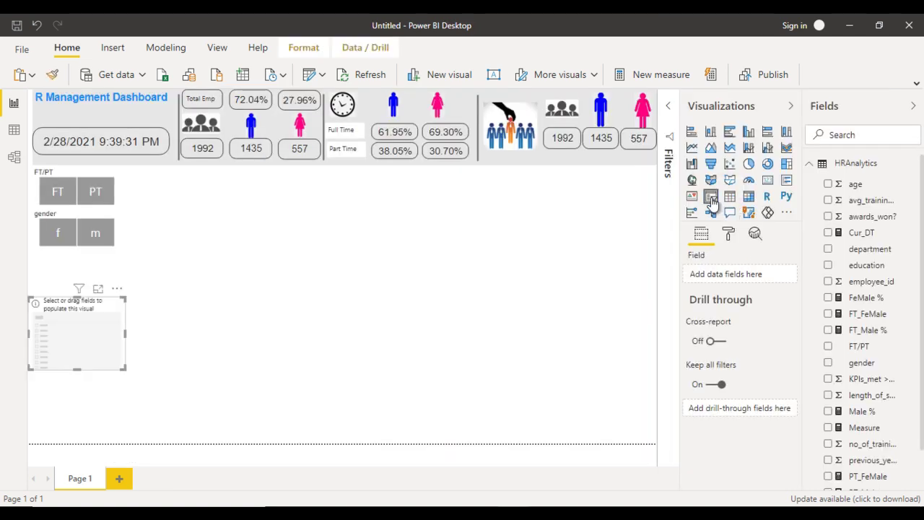
pyautogui.moveTo(784, 260); pyautogui.dragTo(748, 281)
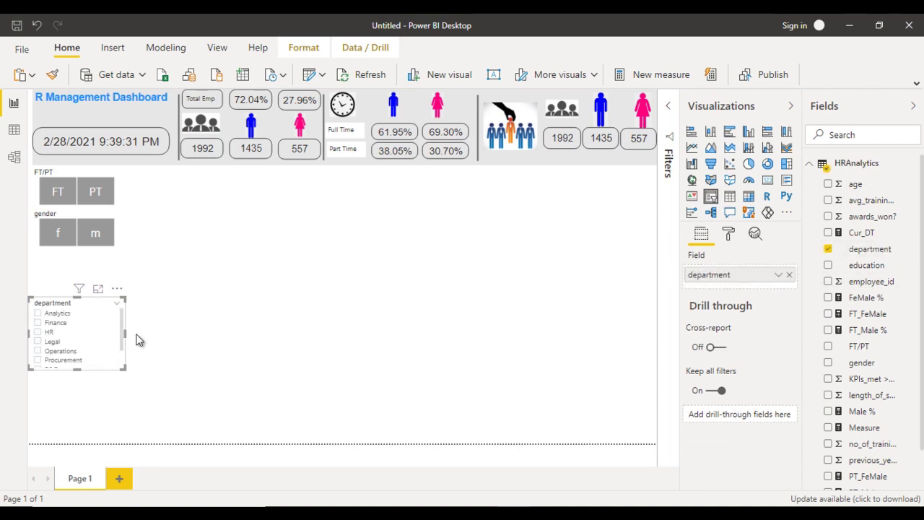
# Fit the department slicer directly below the gender slicer, and place a duplicate beneath it stretched to the page's lower edge.
pyautogui.moveTo(77, 296); pyautogui.dragTo(77, 252)
pyautogui.moveTo(78, 370); pyautogui.dragTo(81, 327)
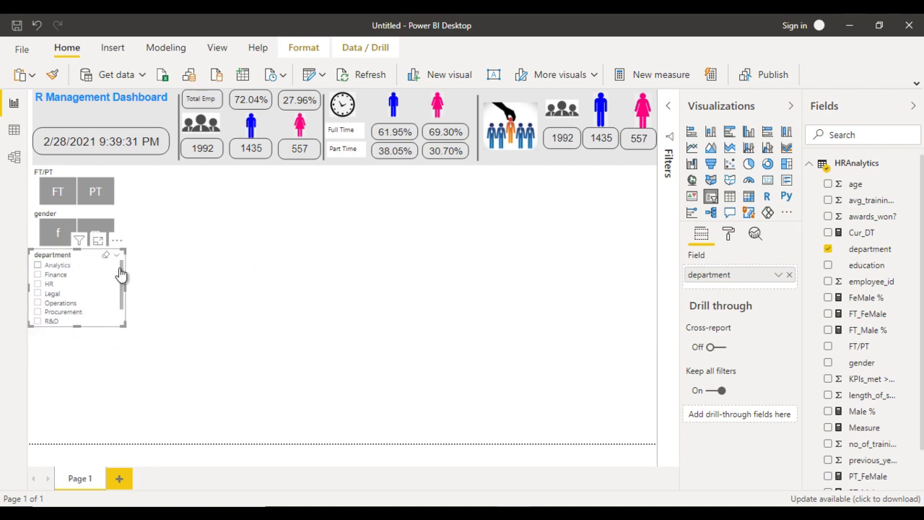
pyautogui.moveTo(122, 246); pyautogui.dragTo(85, 332)
pyautogui.hotkey('ctrl', 'v')
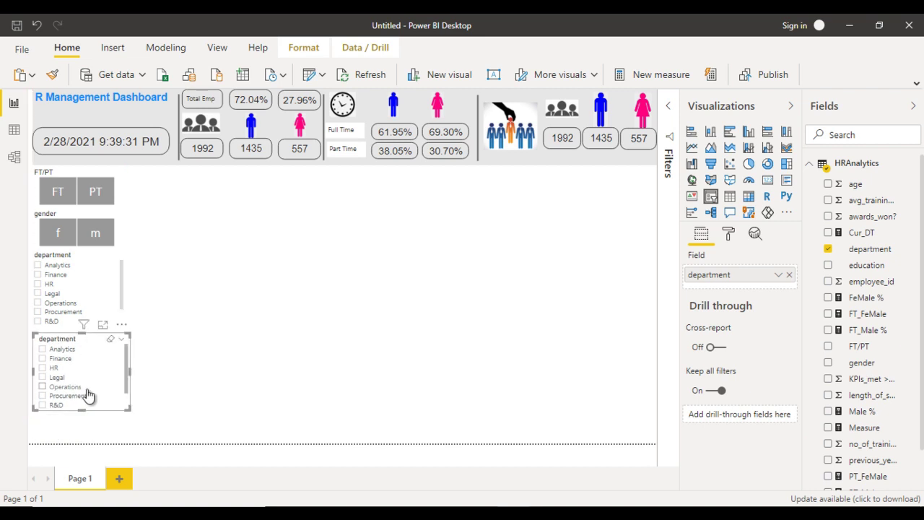
pyautogui.moveTo(83, 408); pyautogui.dragTo(85, 440)
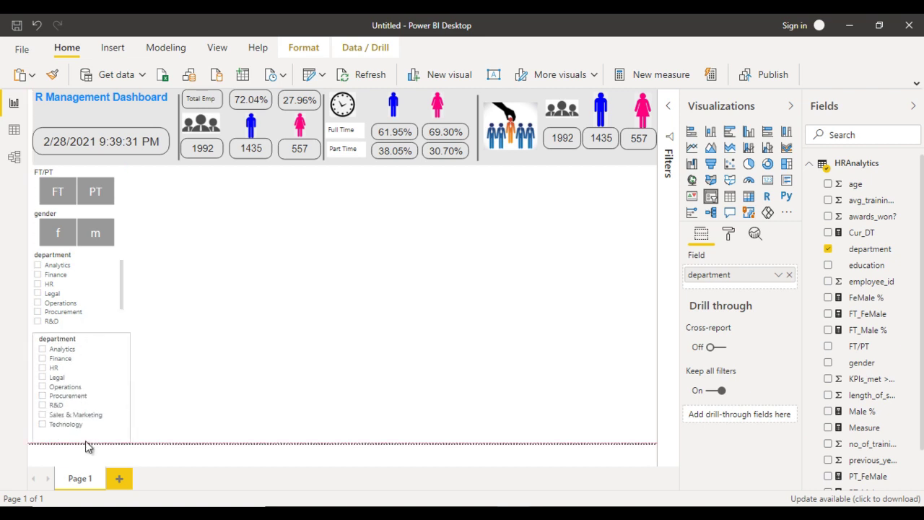
# Replace the department field with region in the duplicated slicer.
pyautogui.scroll(-1, 890, 276)
pyautogui.moveTo(860, 480); pyautogui.dragTo(736, 290)
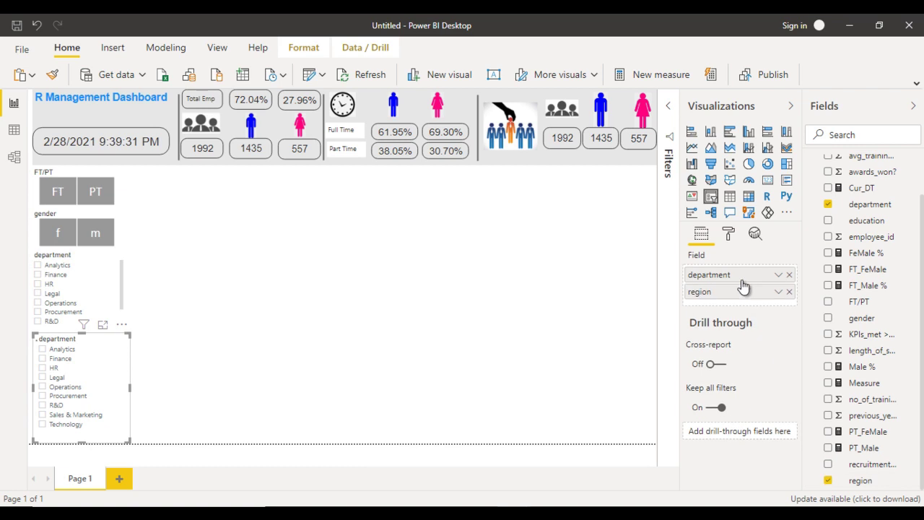
pyautogui.click(789, 277)
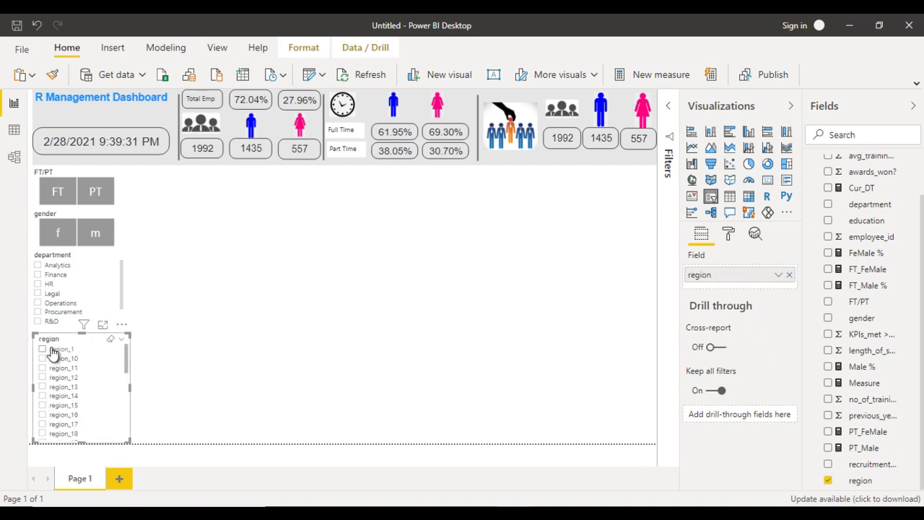
# Filter the report by region_1 and Analytics as a test, and turn on the department slicer's "Select all" option.
pyautogui.click(43, 349)
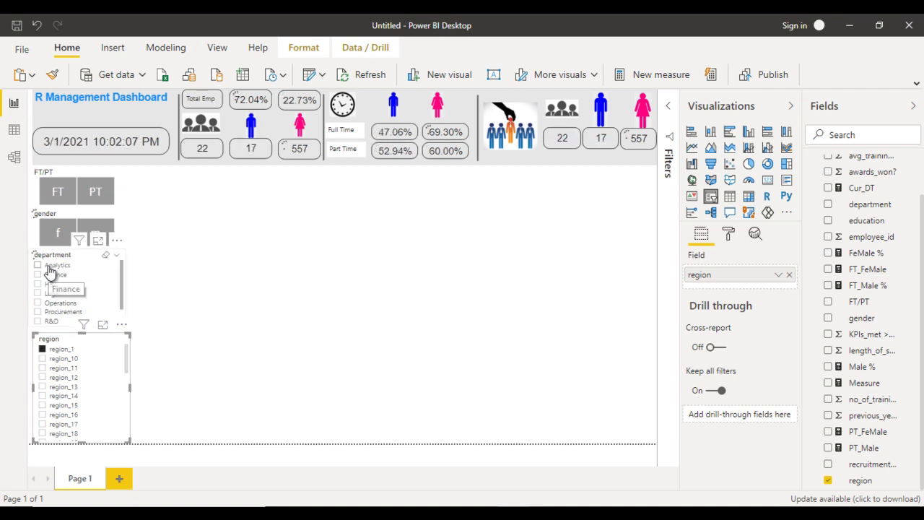
pyautogui.click(49, 268)
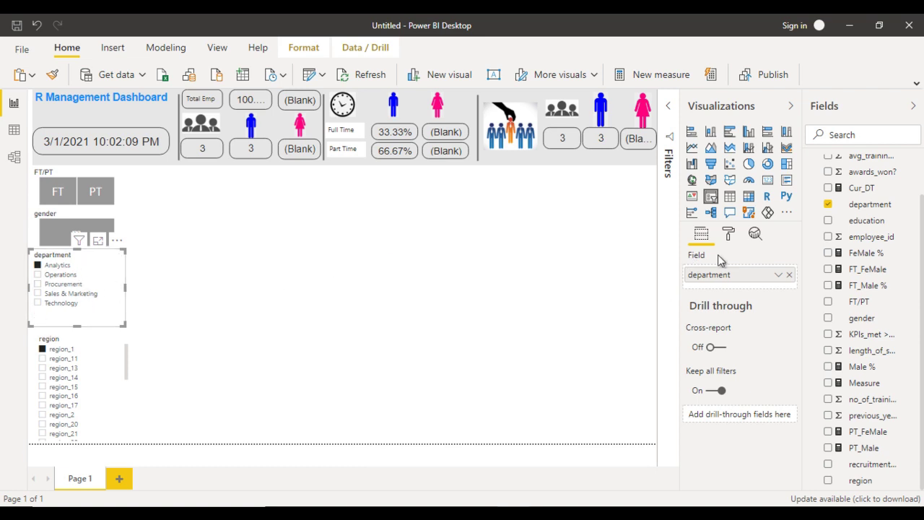
pyautogui.click(729, 234)
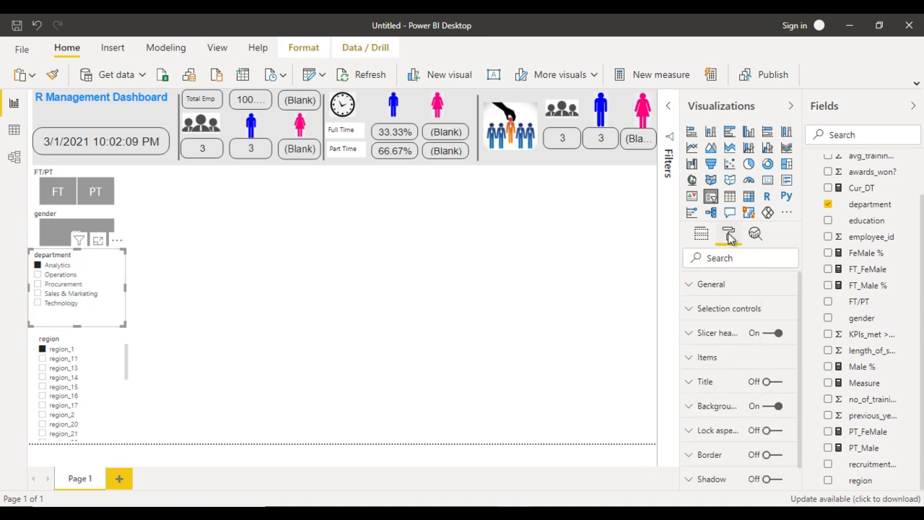
pyautogui.click(736, 312)
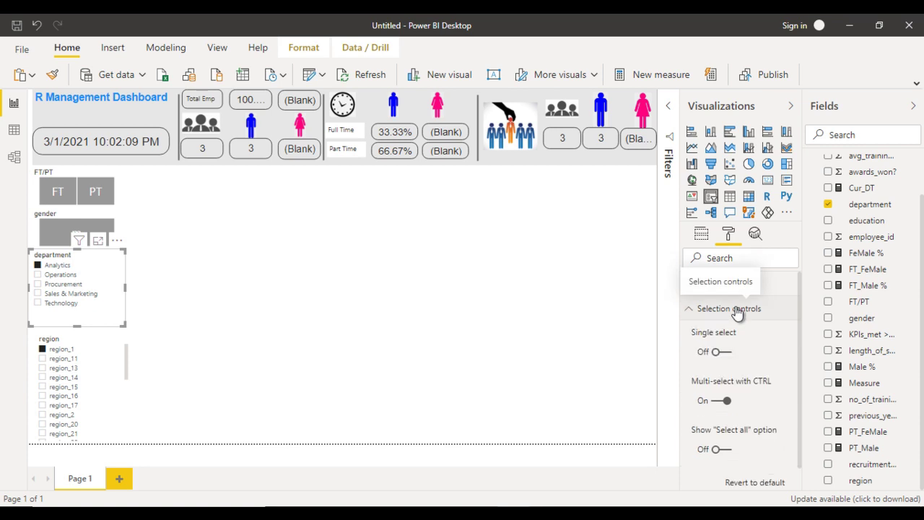
pyautogui.click(721, 450)
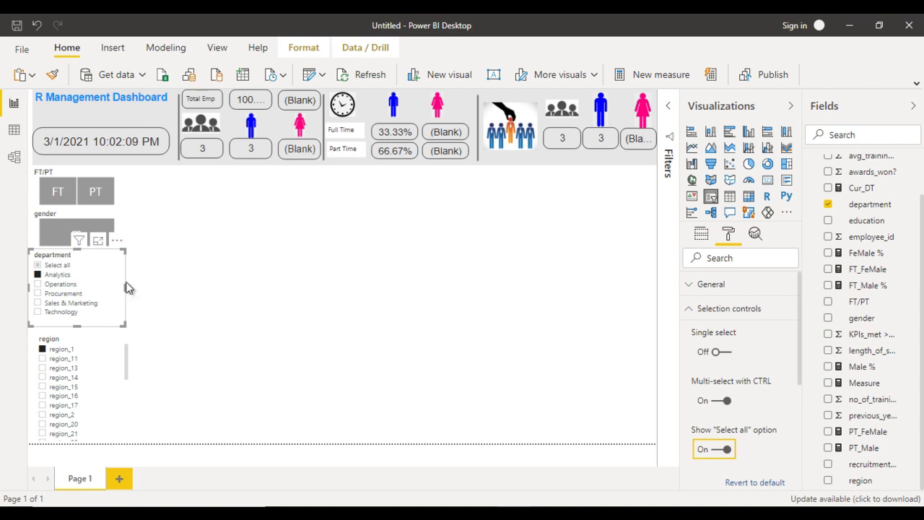
# Try out Select all in the department slicer, and turn on the "Select all" option for the region slicer as well.
pyautogui.click(52, 271)
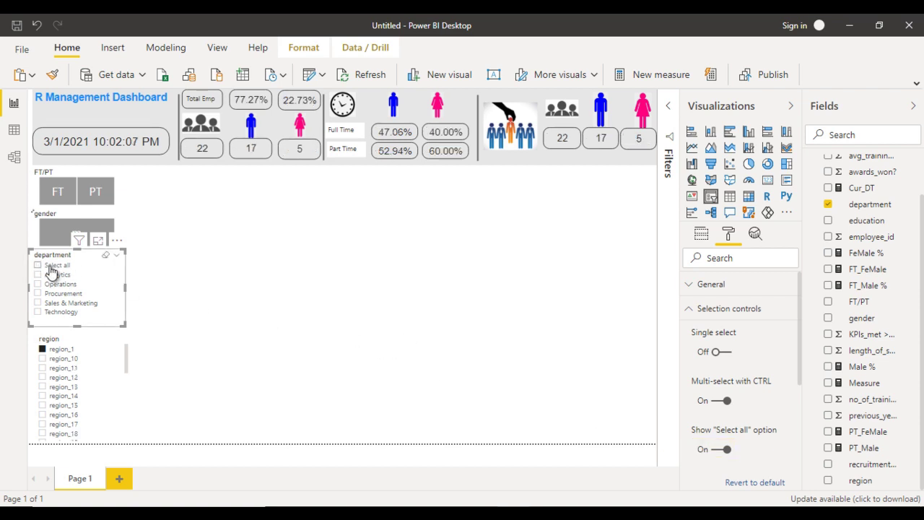
pyautogui.click(52, 269)
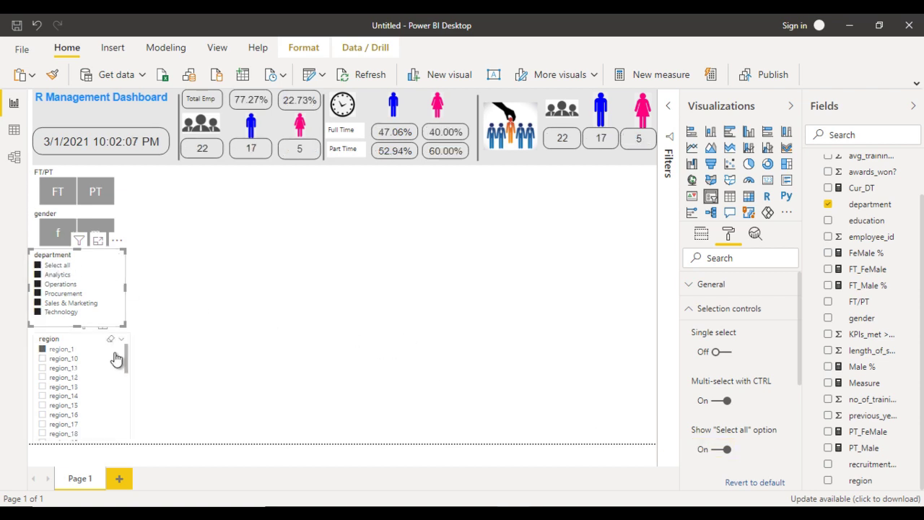
pyautogui.click(115, 359)
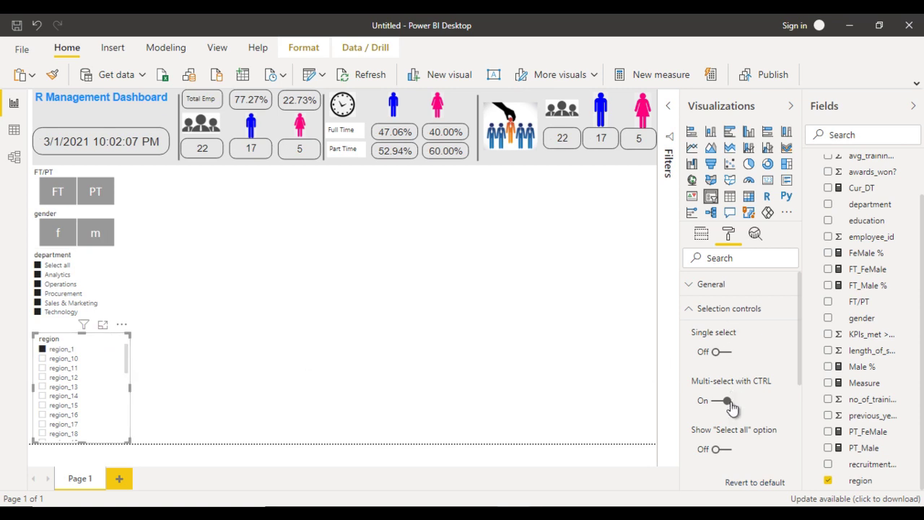
pyautogui.click(725, 450)
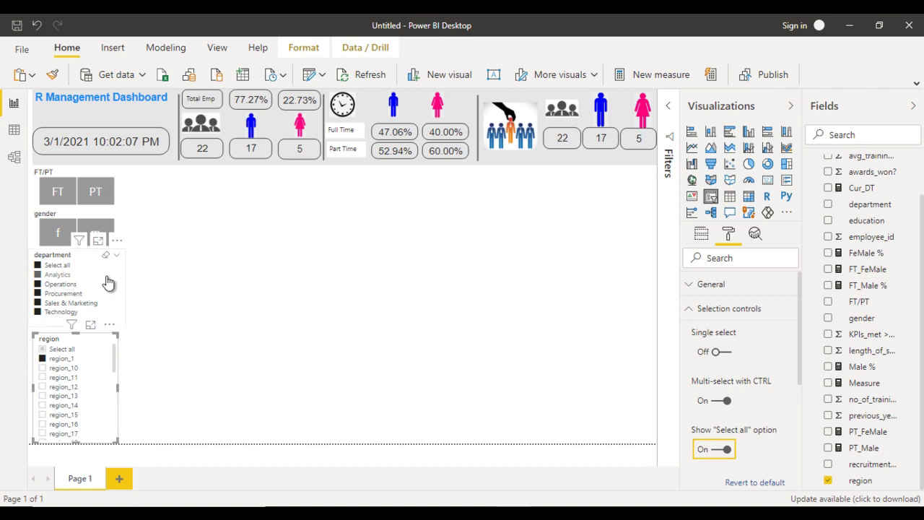
pyautogui.click(258, 271)
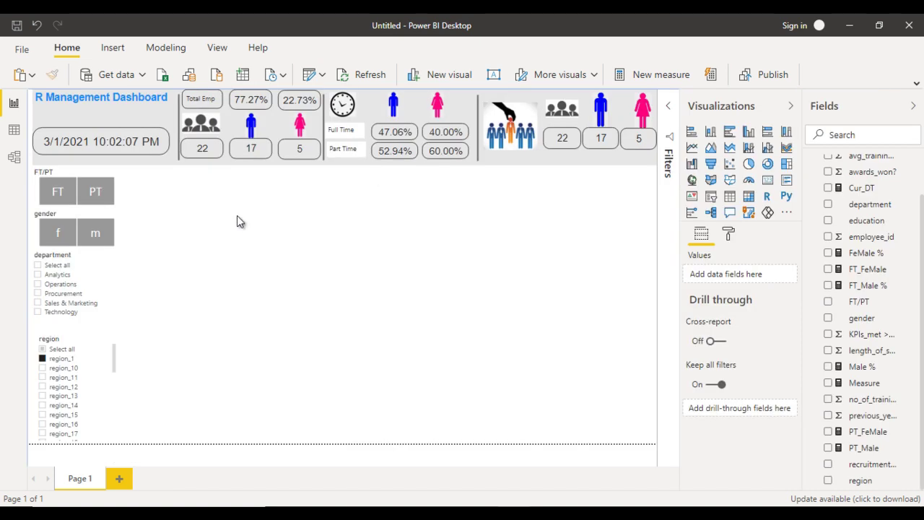
# Add a clustered bar chart beside the slicers, narrowed and stretched from the header down to the page's lower edge.
pyautogui.click(730, 133)
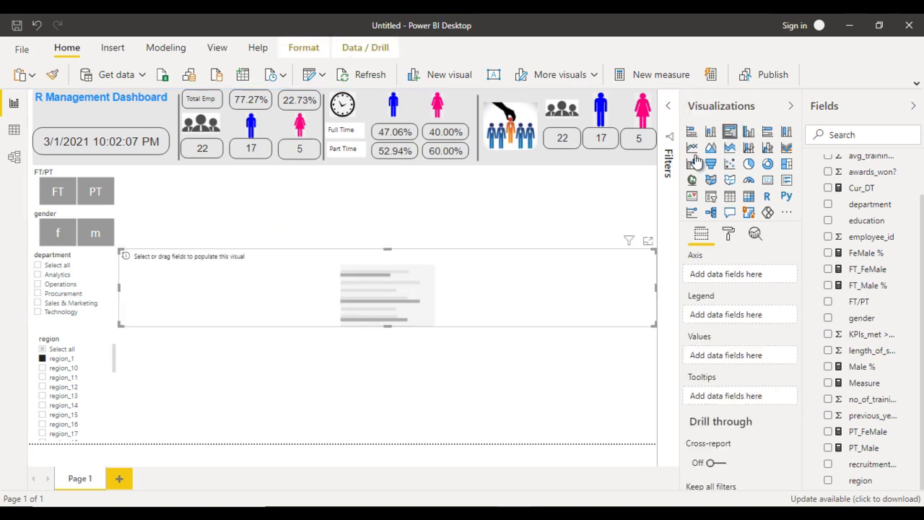
pyautogui.moveTo(655, 286); pyautogui.dragTo(258, 307)
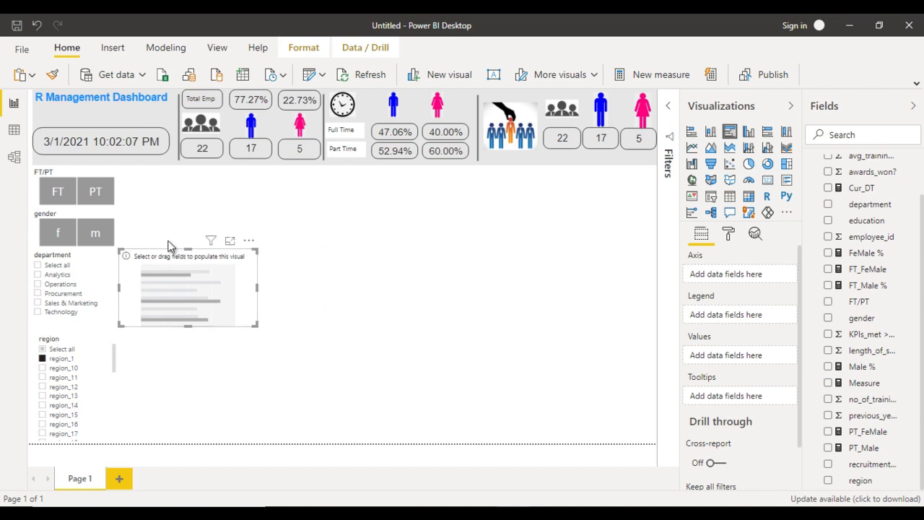
pyautogui.moveTo(188, 249); pyautogui.dragTo(181, 174)
pyautogui.moveTo(185, 327); pyautogui.dragTo(202, 442)
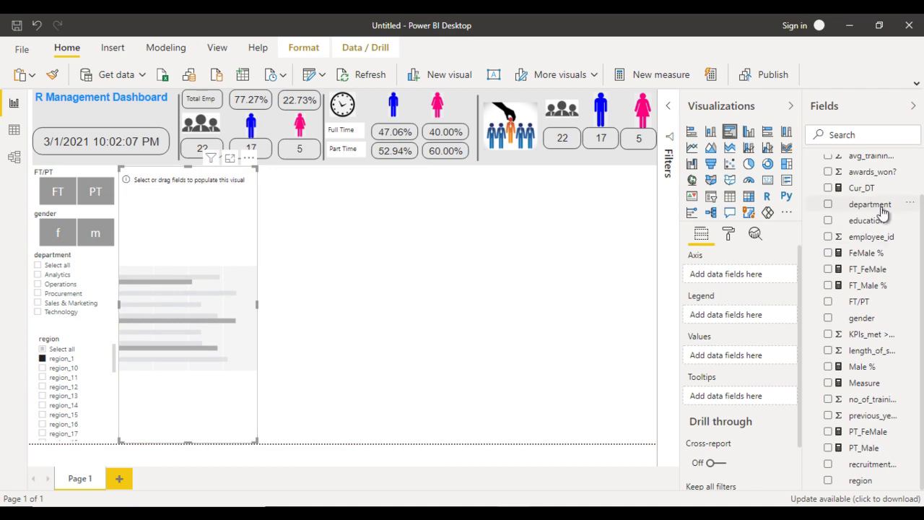
# Set the bar chart's axis to department and its values to the count of employee_id.
pyautogui.moveTo(812, 257); pyautogui.dragTo(747, 280)
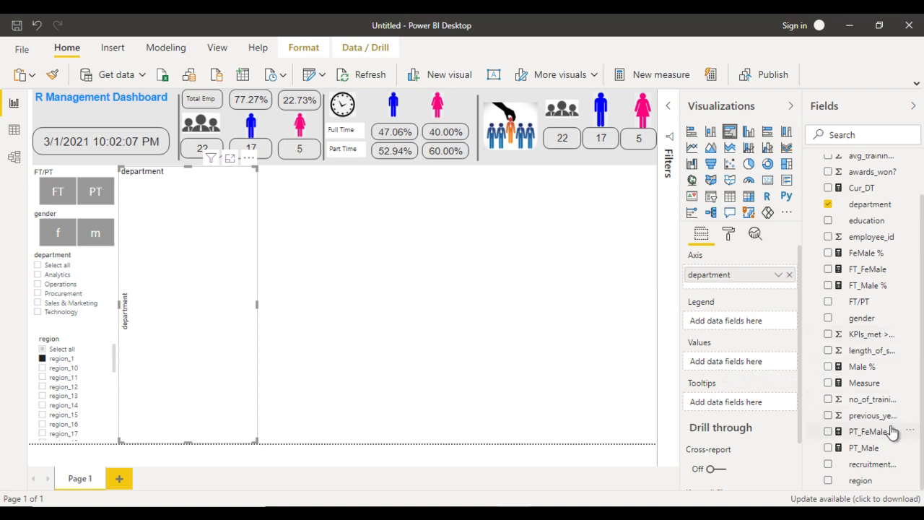
pyautogui.moveTo(871, 236); pyautogui.dragTo(755, 364)
pyautogui.click(778, 362)
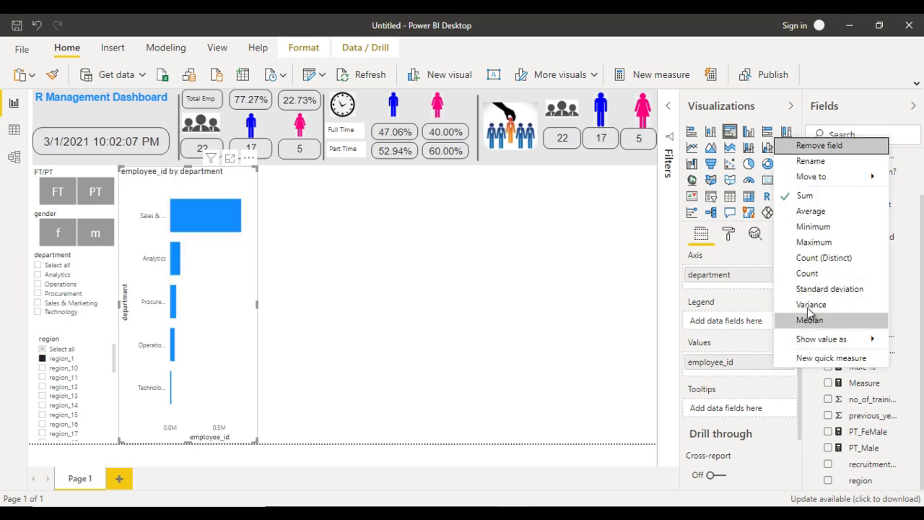
pyautogui.click(807, 273)
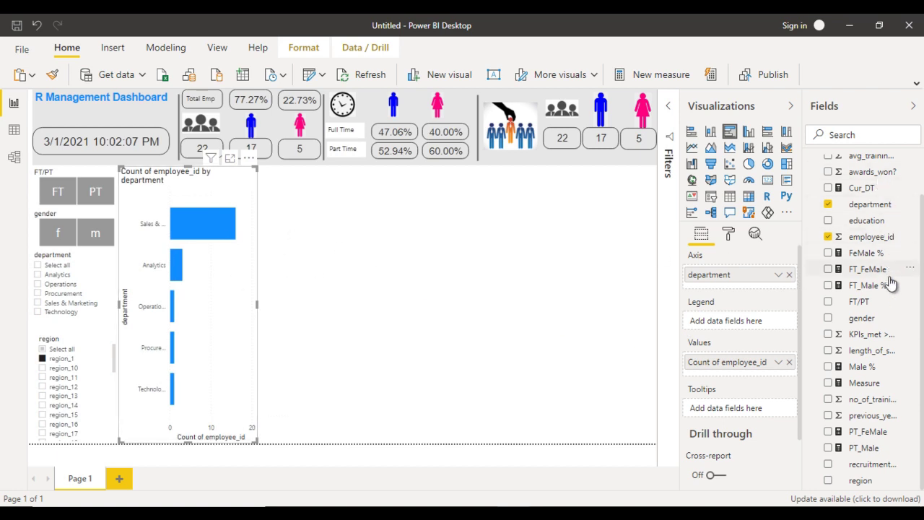
# Split the bar chart by gender as the legend and widen the chart slightly.
pyautogui.scroll(1, 881, 278)
pyautogui.scroll(-1, 881, 278)
pyautogui.moveTo(866, 327); pyautogui.dragTo(746, 326)
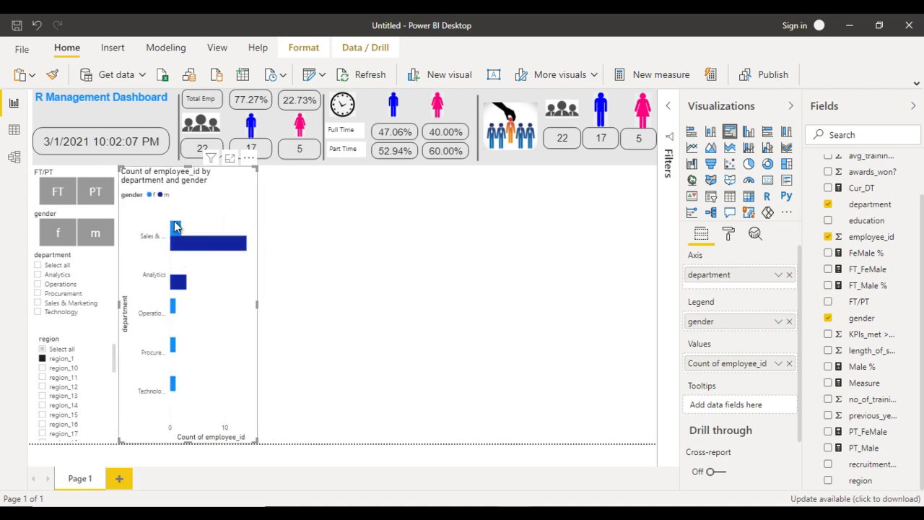
pyautogui.moveTo(258, 306); pyautogui.dragTo(279, 311)
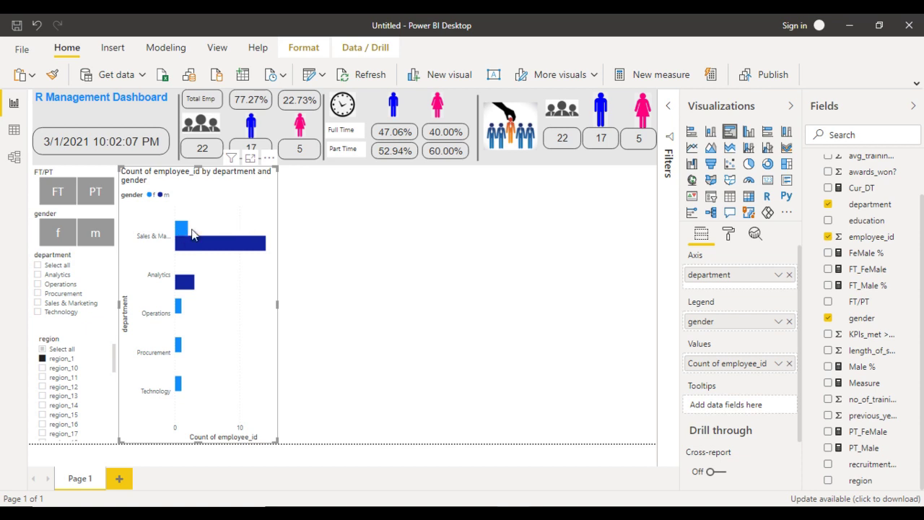
# Turn on data labels for the bar chart.
pyautogui.click(729, 234)
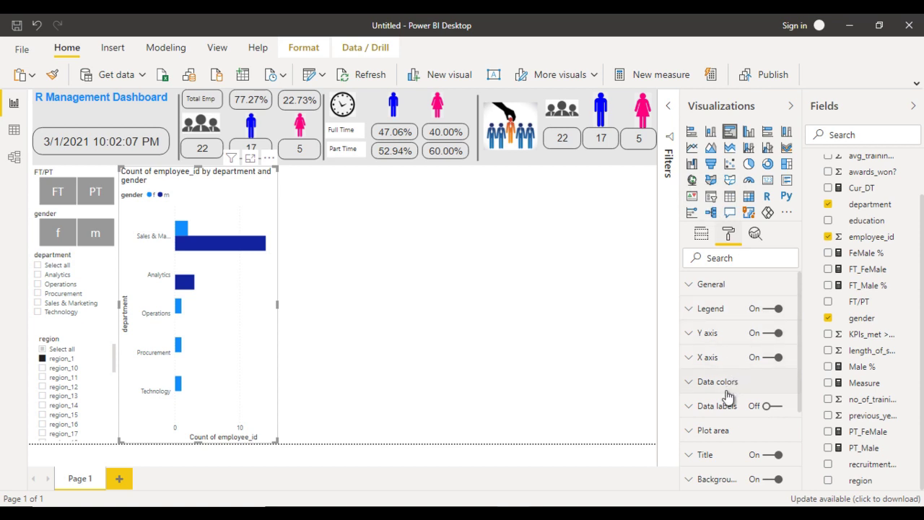
pyautogui.click(770, 409)
pyautogui.click(242, 207)
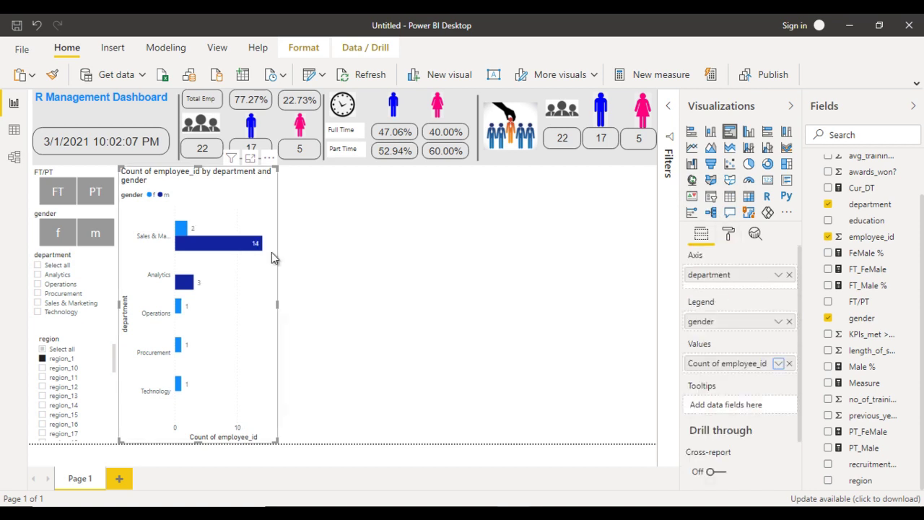
# Color the chart's f bars pink and its m bars a lighter blue, and clear the region_1 filter.
pyautogui.click(729, 234)
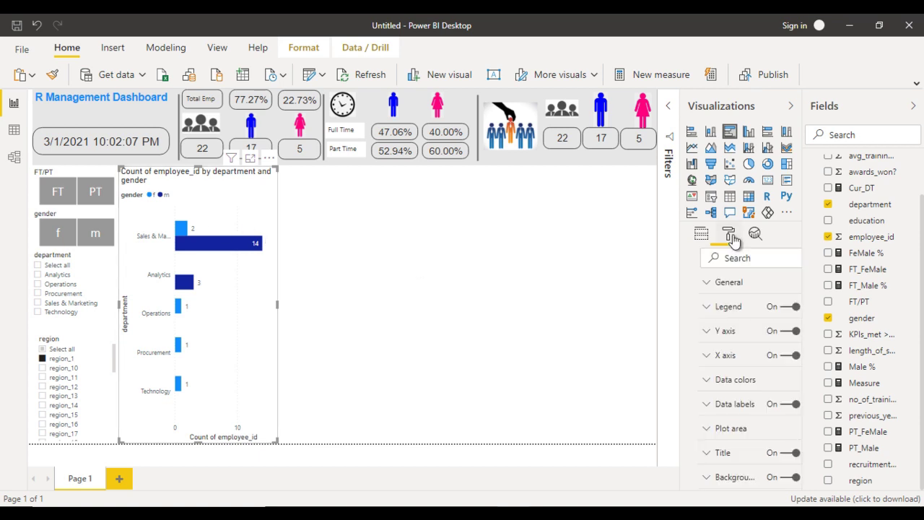
pyautogui.click(722, 384)
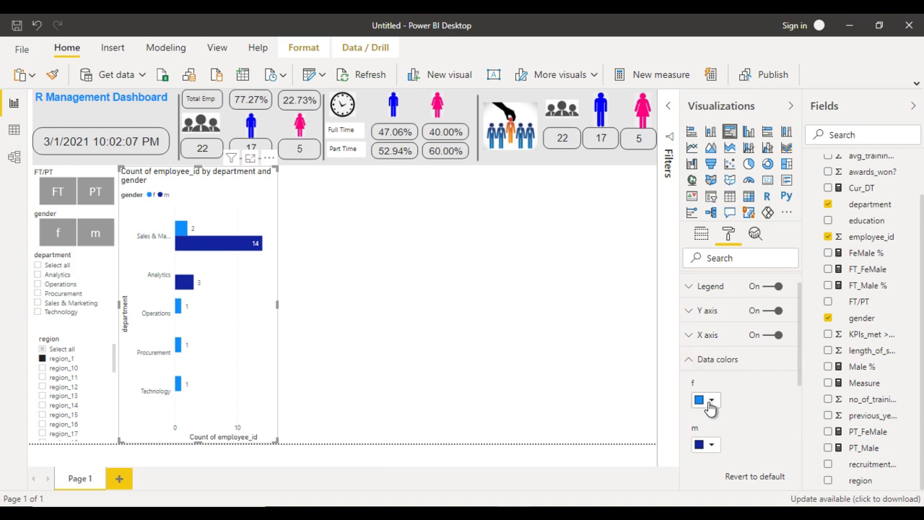
pyautogui.click(711, 402)
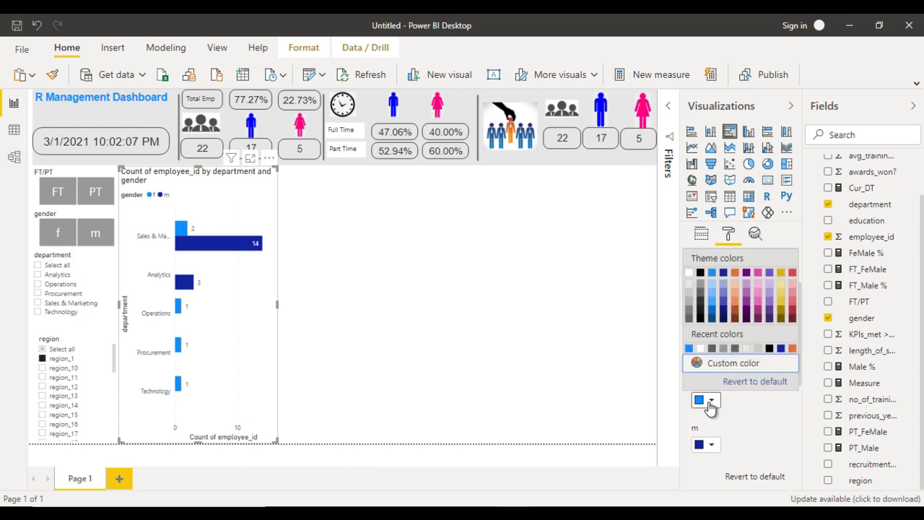
pyautogui.click(760, 288)
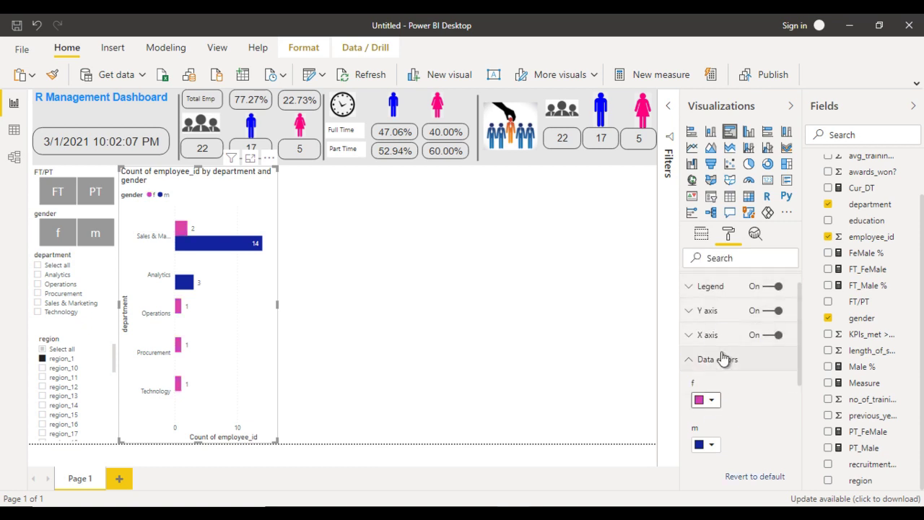
pyautogui.click(711, 445)
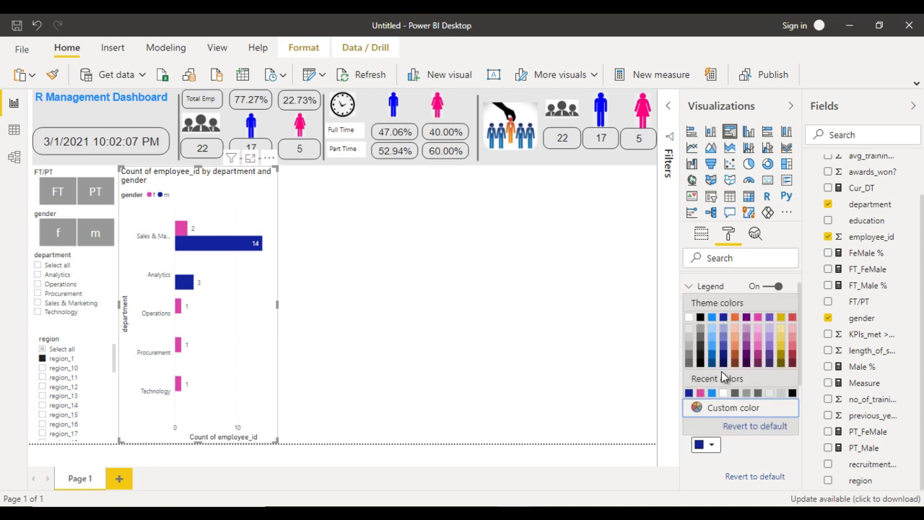
pyautogui.click(724, 336)
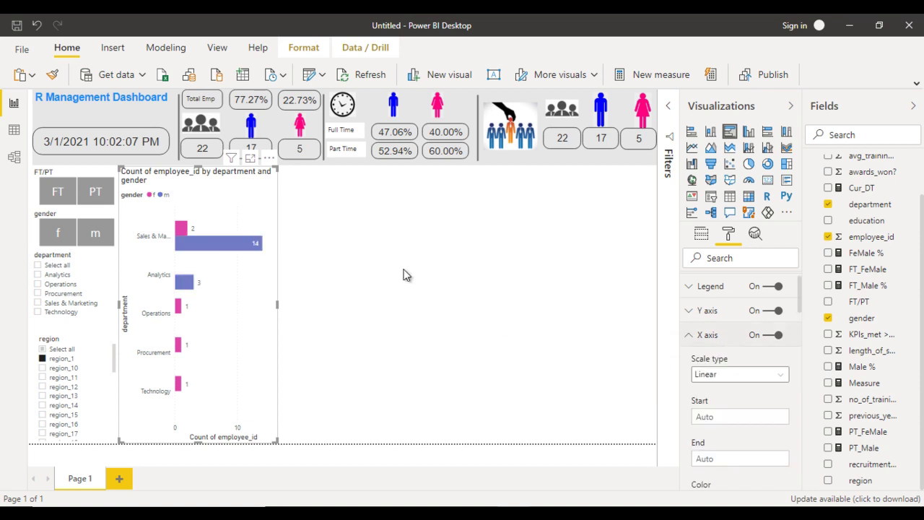
pyautogui.click(56, 353)
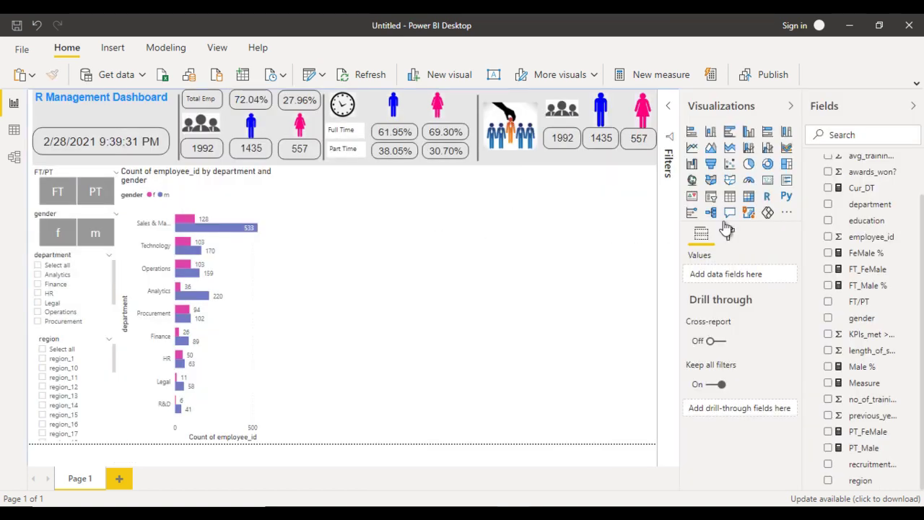
# Insert a line chart beside the department bar chart showing the count of employee_id by previous_year_rating.
pyautogui.click(692, 150)
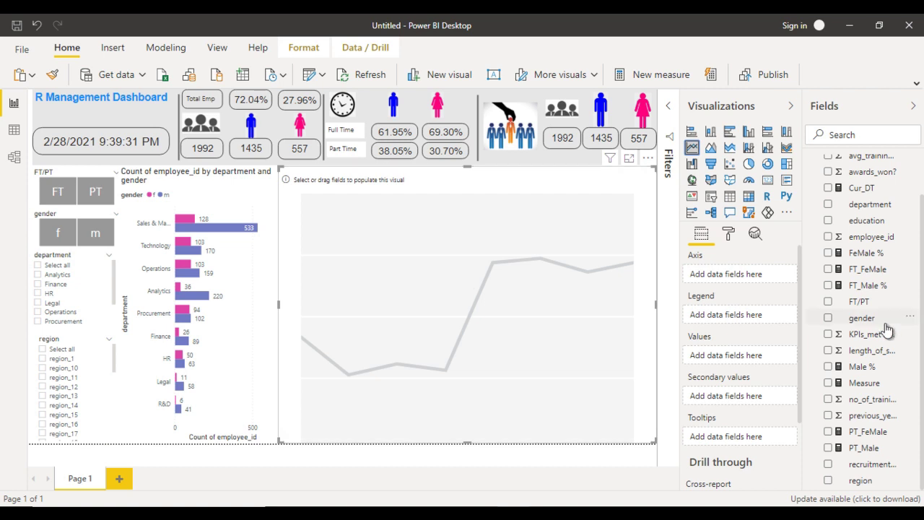
pyautogui.scroll(2, 887, 327)
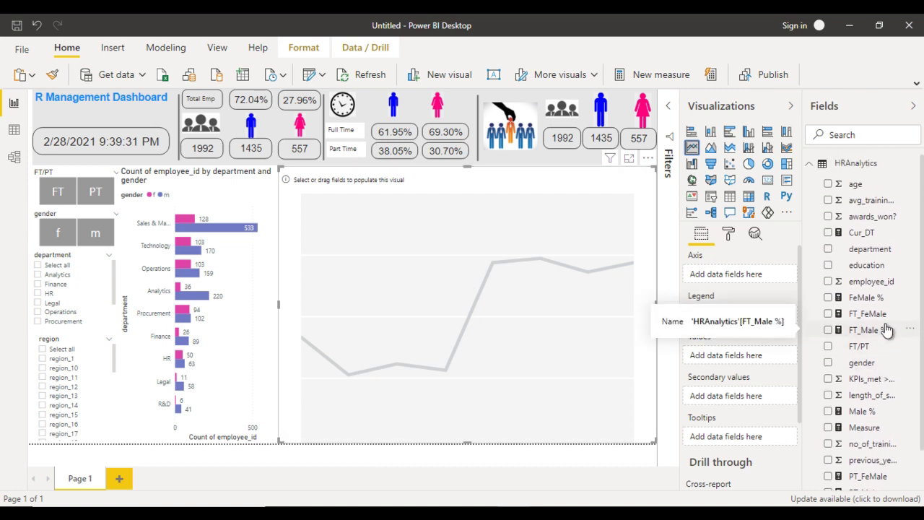
pyautogui.scroll(-1, 886, 330)
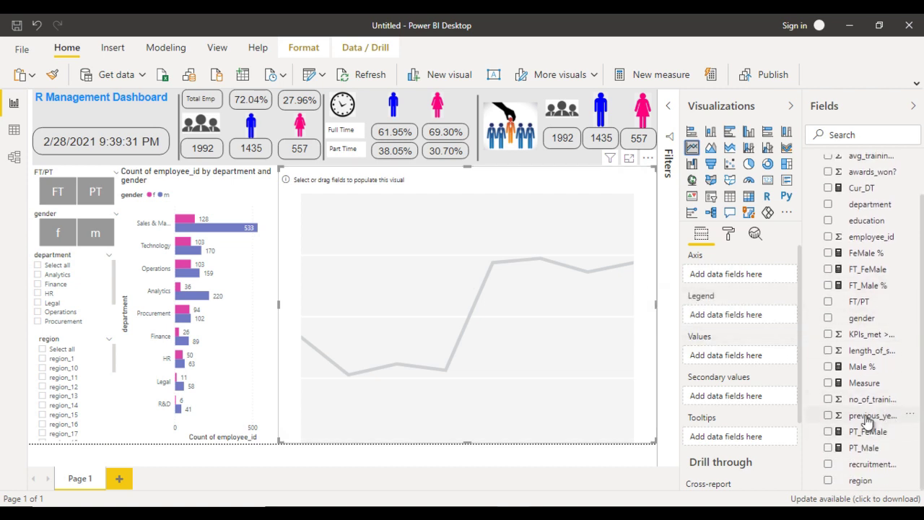
pyautogui.moveTo(868, 421); pyautogui.dragTo(738, 278)
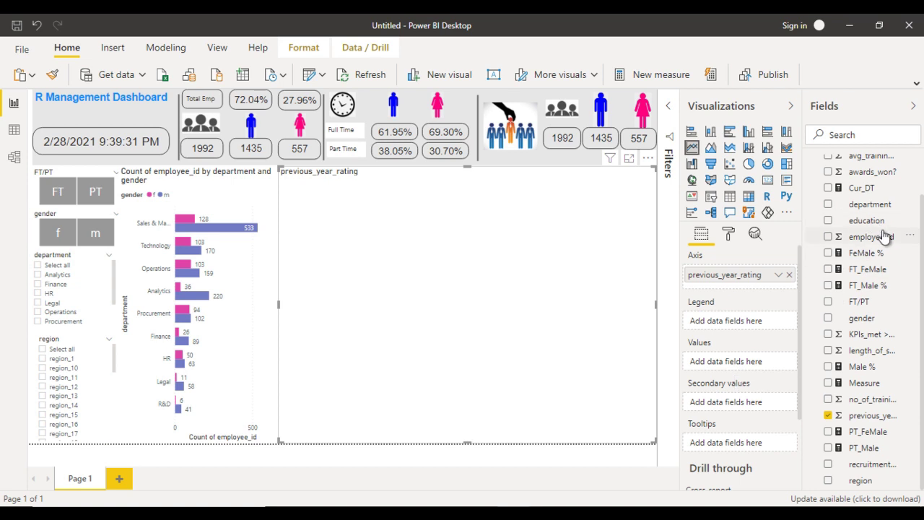
pyautogui.moveTo(828, 310); pyautogui.dragTo(756, 365)
pyautogui.click(779, 363)
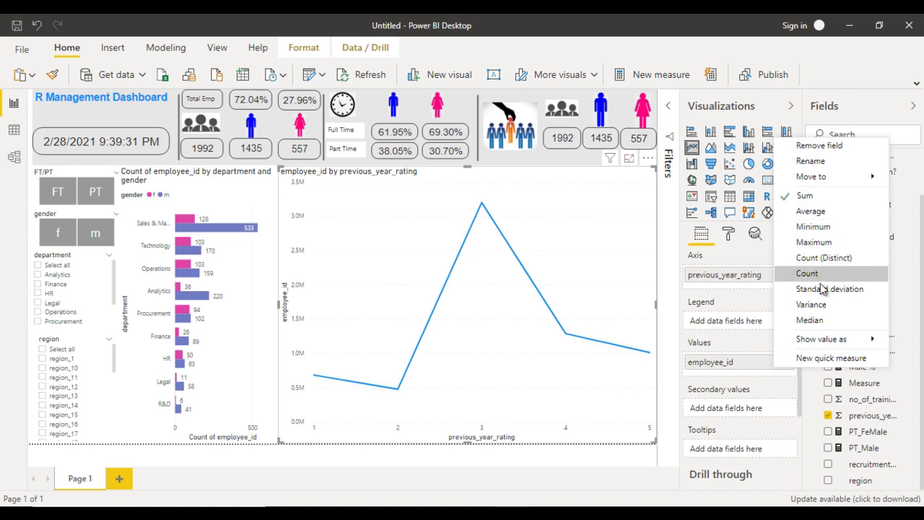
pyautogui.click(807, 273)
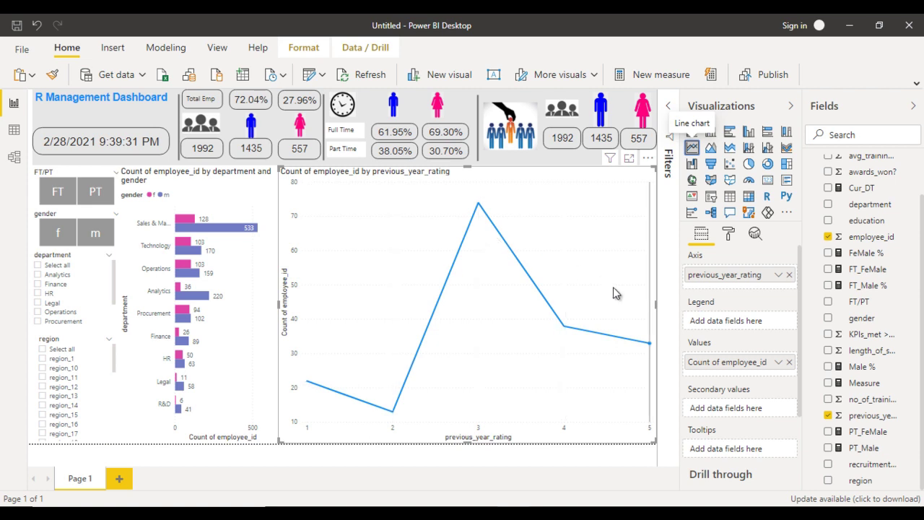
# Split the previous_year_rating line chart by gender as the legend.
pyautogui.moveTo(628, 307)
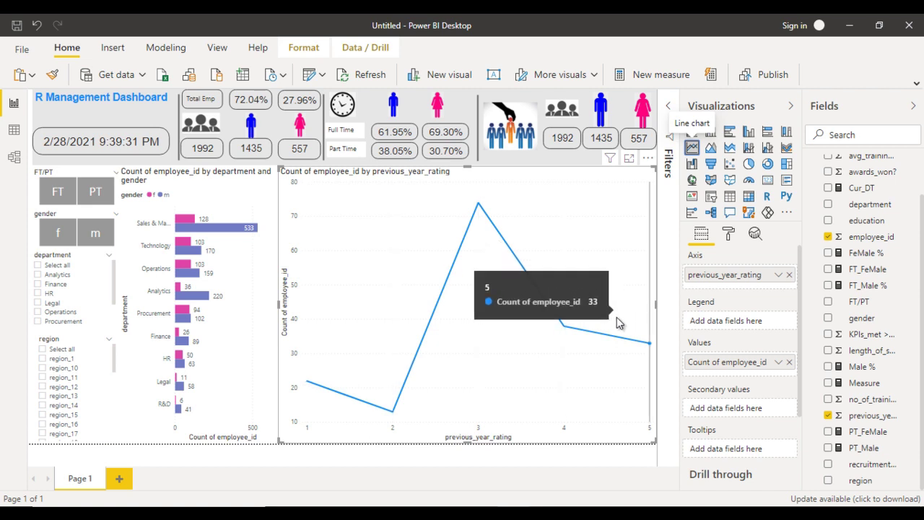
pyautogui.moveTo(553, 339)
pyautogui.moveTo(508, 339)
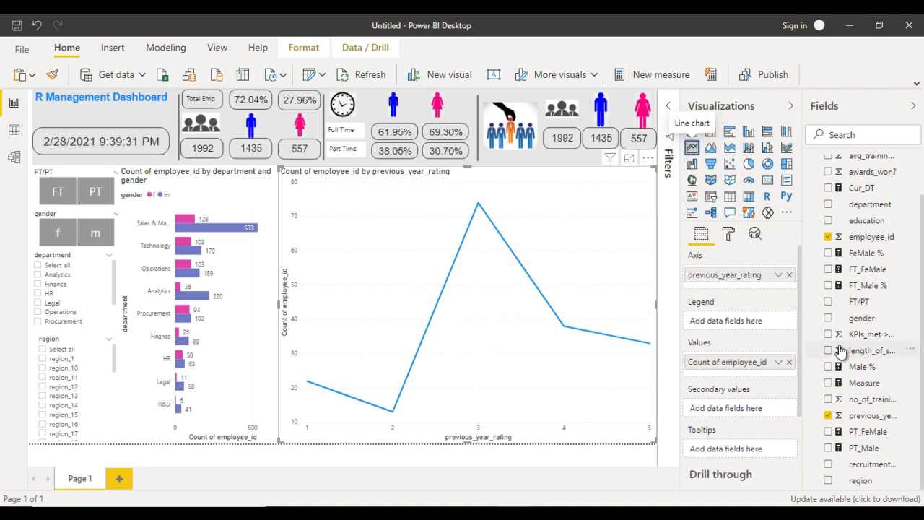
pyautogui.moveTo(868, 323); pyautogui.dragTo(729, 325)
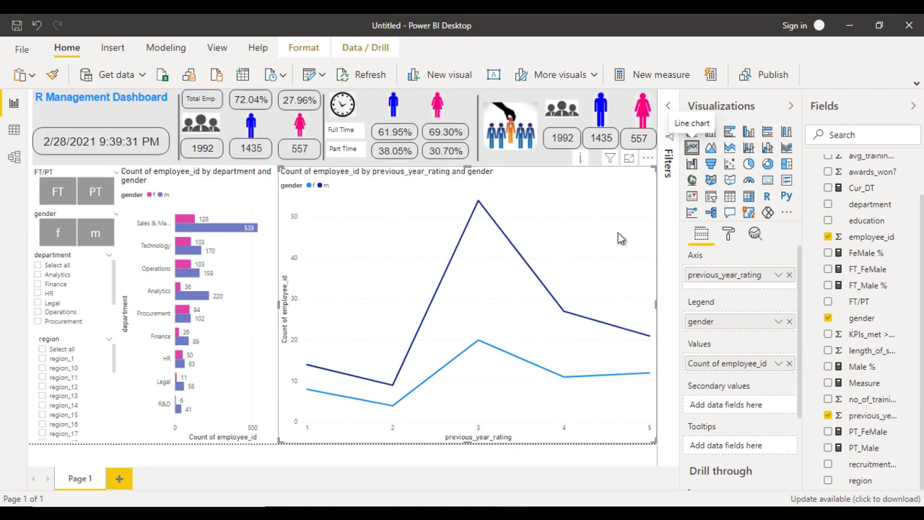
# Add a trend line to the previous_year_rating chart and turn on its data labels.
pyautogui.click(756, 237)
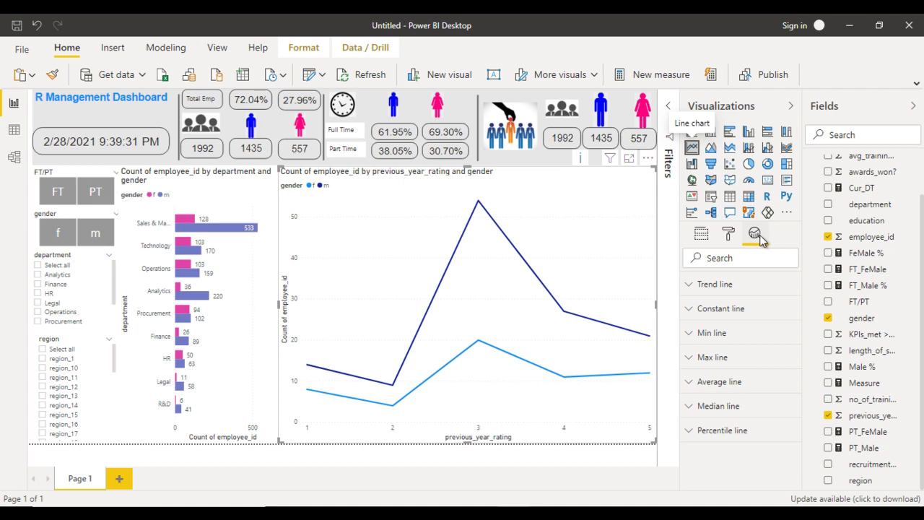
pyautogui.click(748, 286)
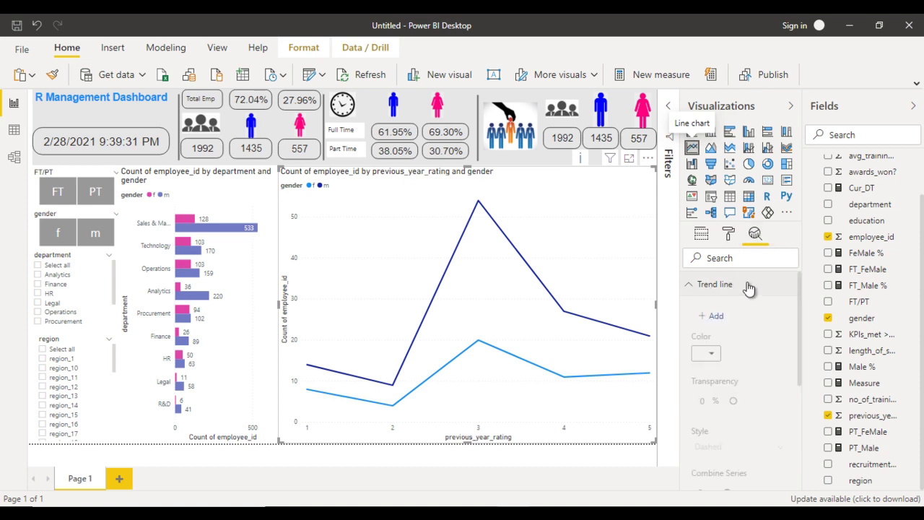
pyautogui.click(715, 316)
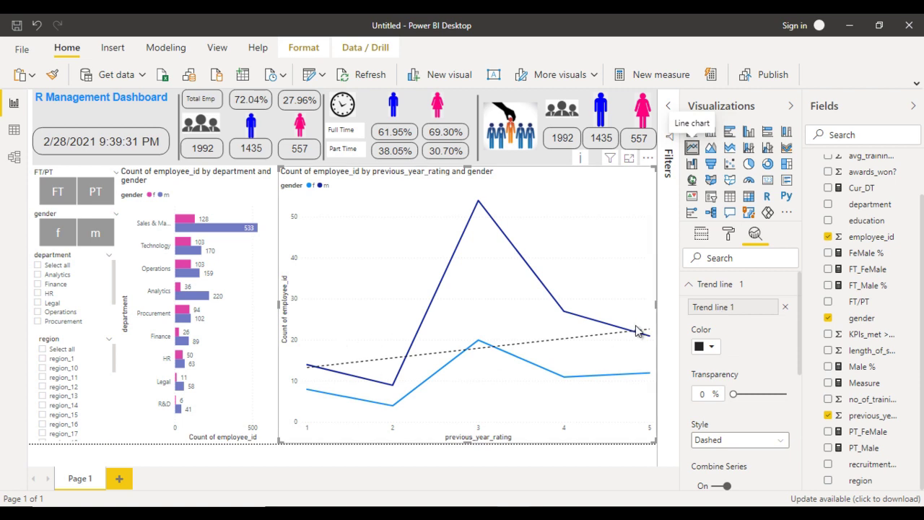
pyautogui.click(731, 237)
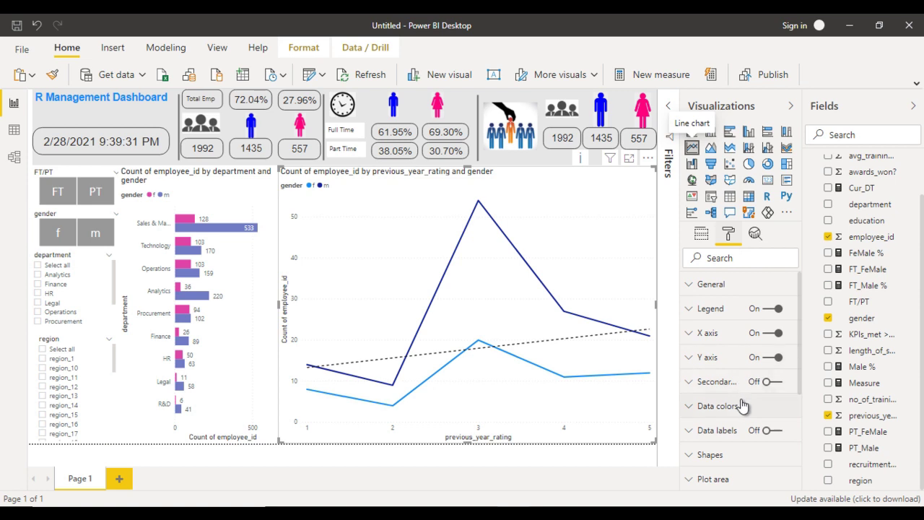
pyautogui.click(771, 431)
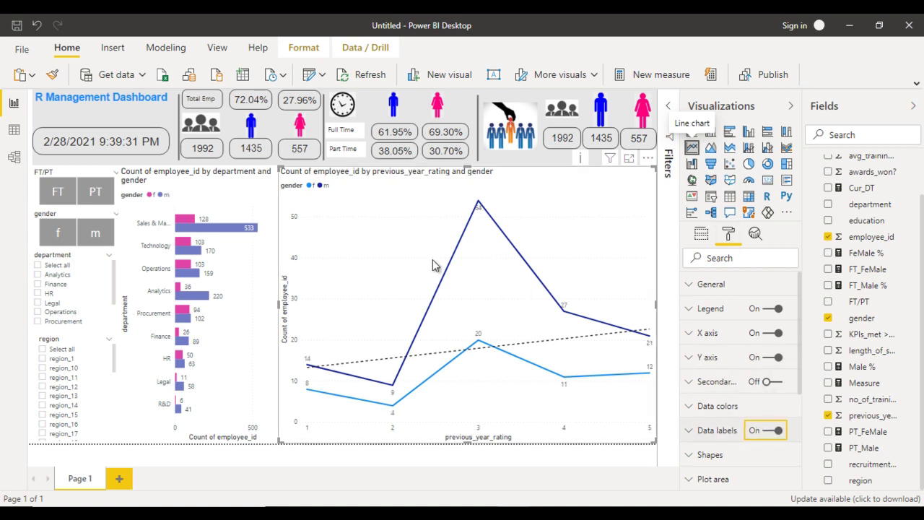
# Shrink the previous_year_rating line chart to about half its height and half its width.
pyautogui.moveTo(466, 446); pyautogui.dragTo(465, 304)
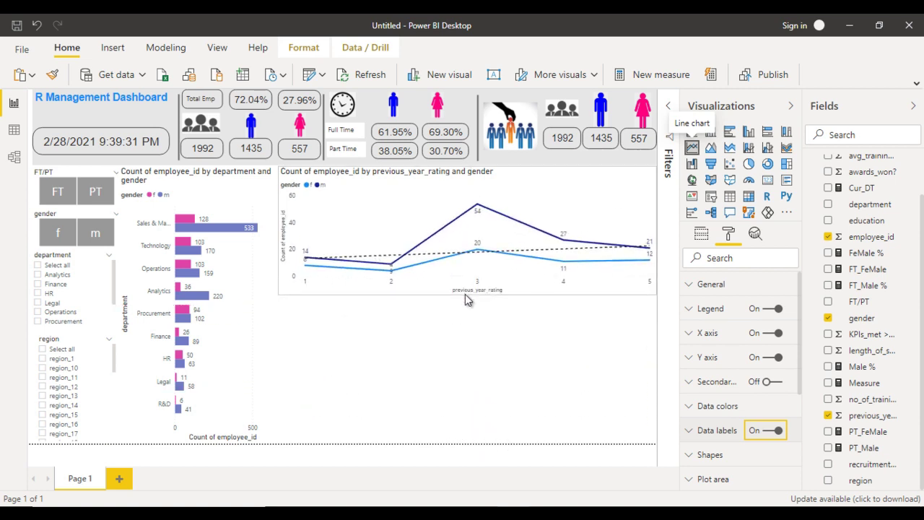
pyautogui.moveTo(655, 304); pyautogui.dragTo(470, 304)
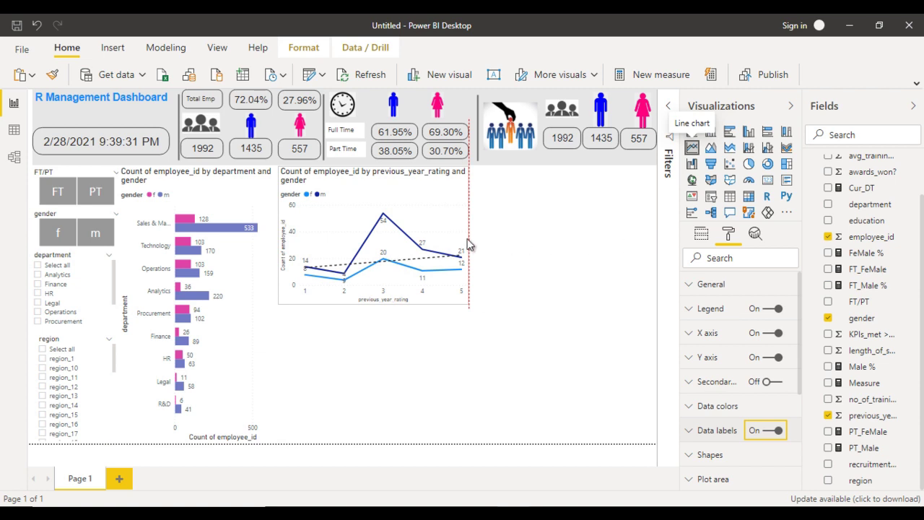
pyautogui.moveTo(467, 246); pyautogui.dragTo(468, 247)
pyautogui.click(496, 343)
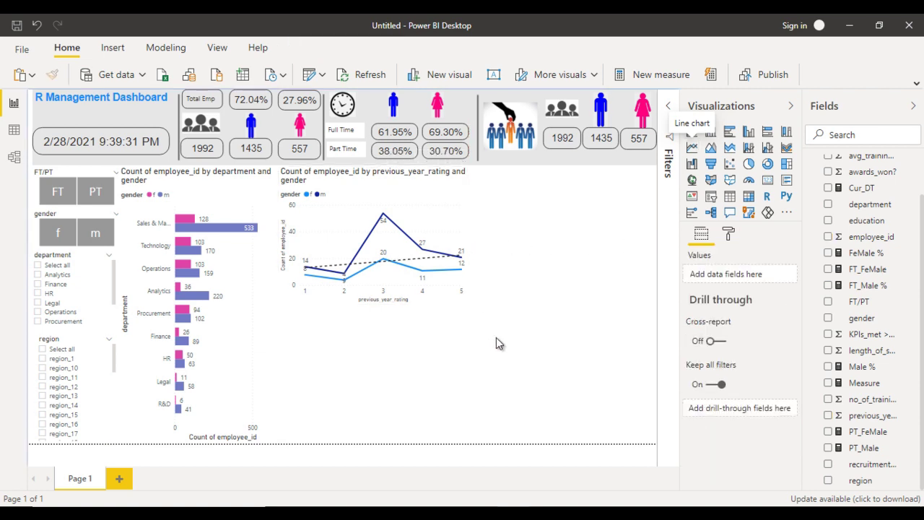
# Insert a clustered bar chart to the right of the line chart showing the sum of awards_won? by department.
pyautogui.click(428, 204)
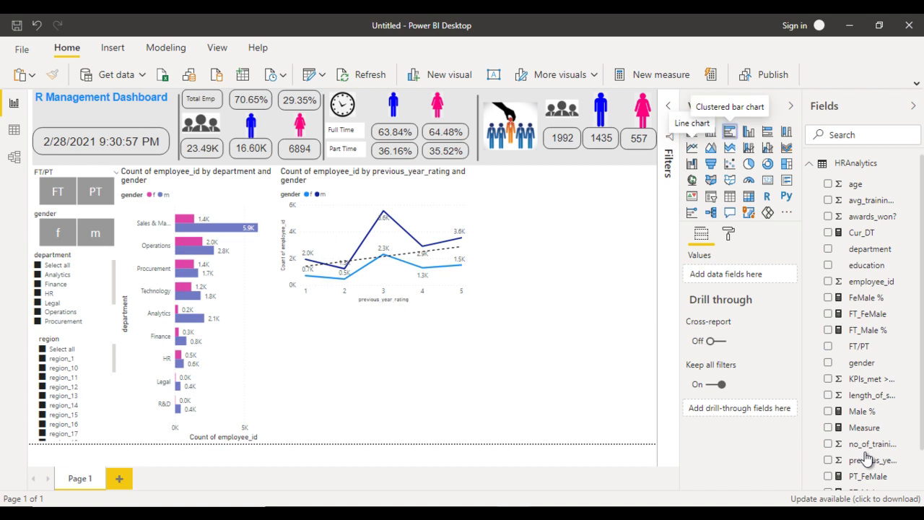
pyautogui.click(729, 131)
pyautogui.moveTo(408, 361)
pyautogui.mouseDown()
pyautogui.moveTo(575, 298)
pyautogui.moveTo(594, 215)
pyautogui.mouseUp()
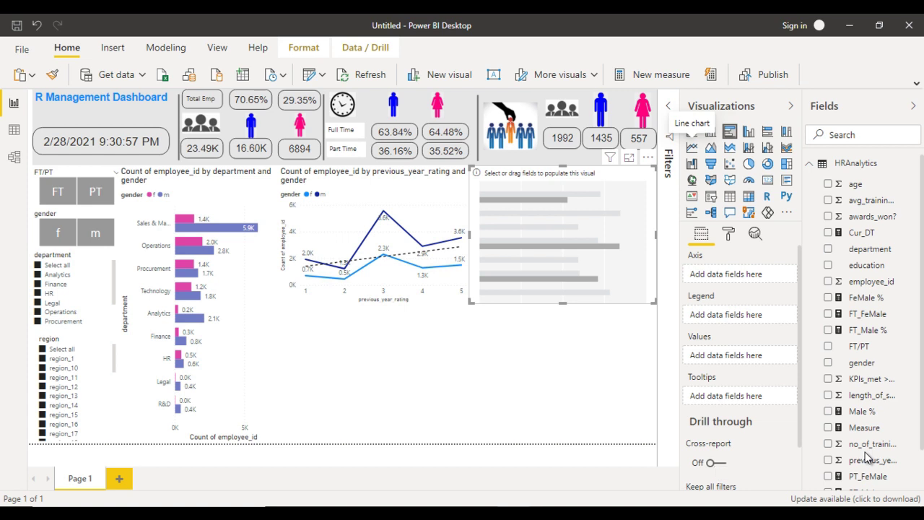
pyautogui.moveTo(870, 249); pyautogui.dragTo(737, 274)
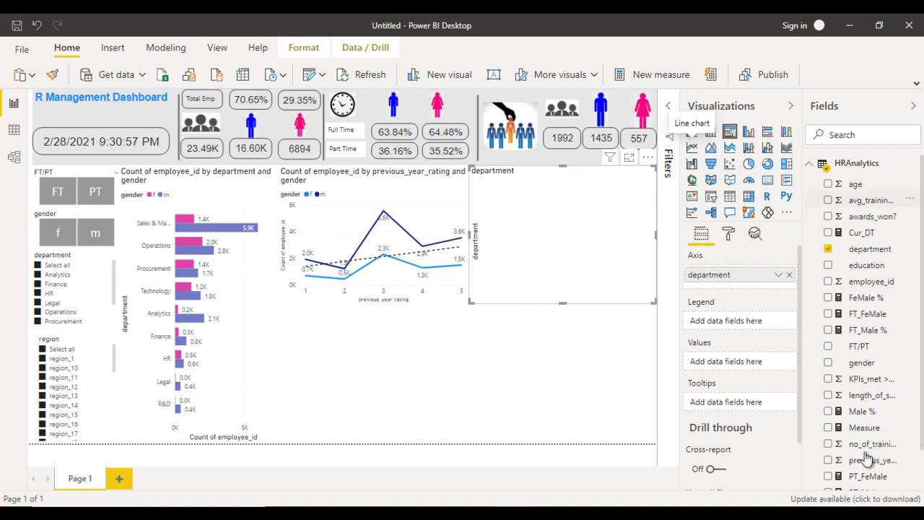
pyautogui.moveTo(872, 216); pyautogui.dragTo(726, 361)
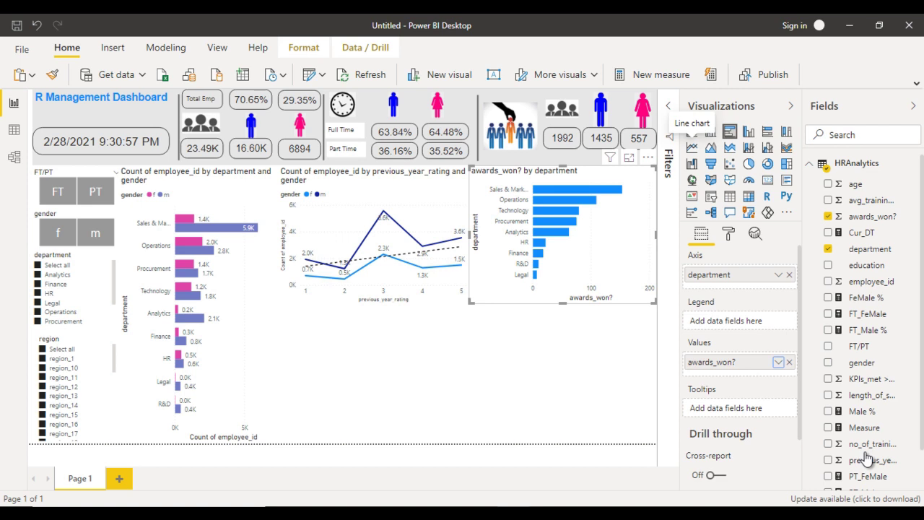
pyautogui.click(779, 362)
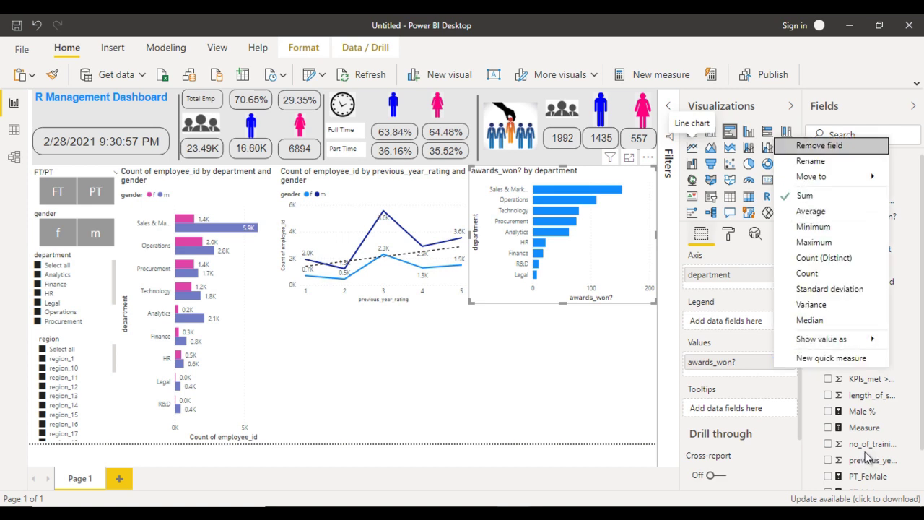
pyautogui.press('Escape')
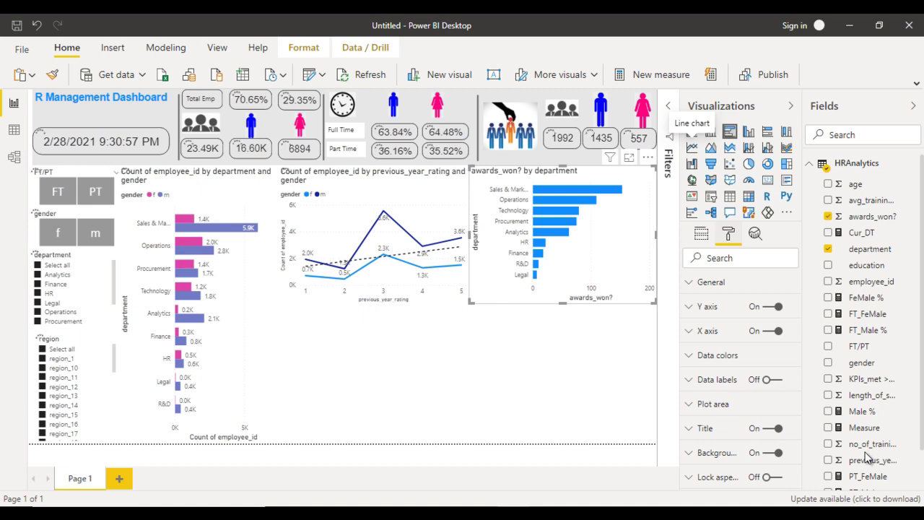
# Turn on data labels for the awards_won? bar chart and give it a light gray background.
pyautogui.press('space')
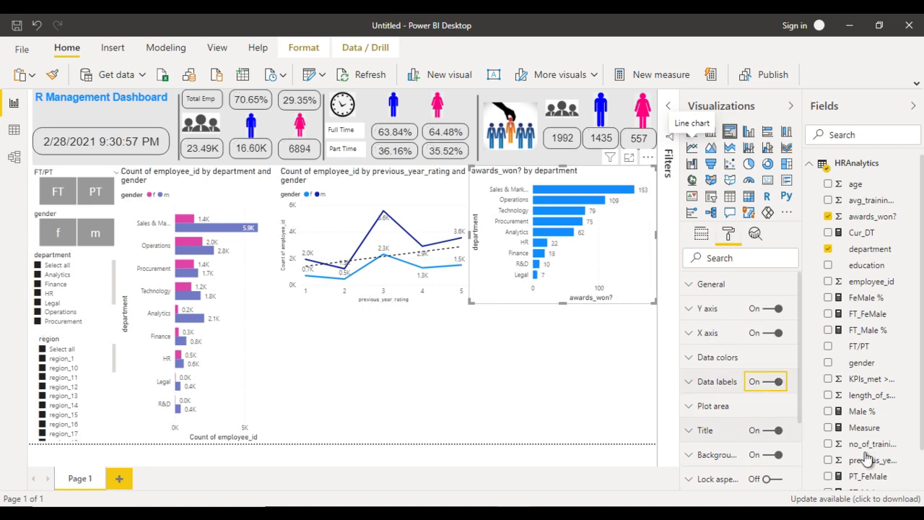
pyautogui.press('Tab')
pyautogui.press('Tab')
pyautogui.press('Tab')
pyautogui.press('Tab')
pyautogui.press('Return')
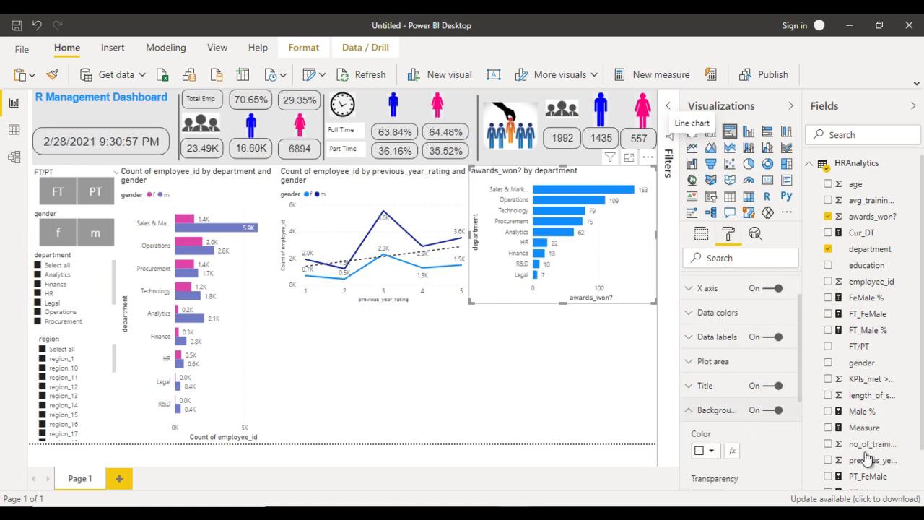
pyautogui.press('Return')
pyautogui.press('Down')
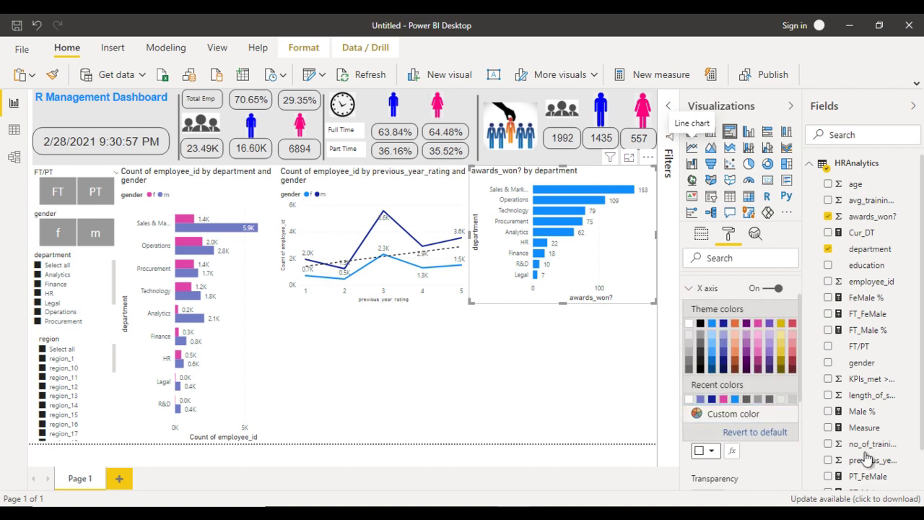
pyautogui.press('Return')
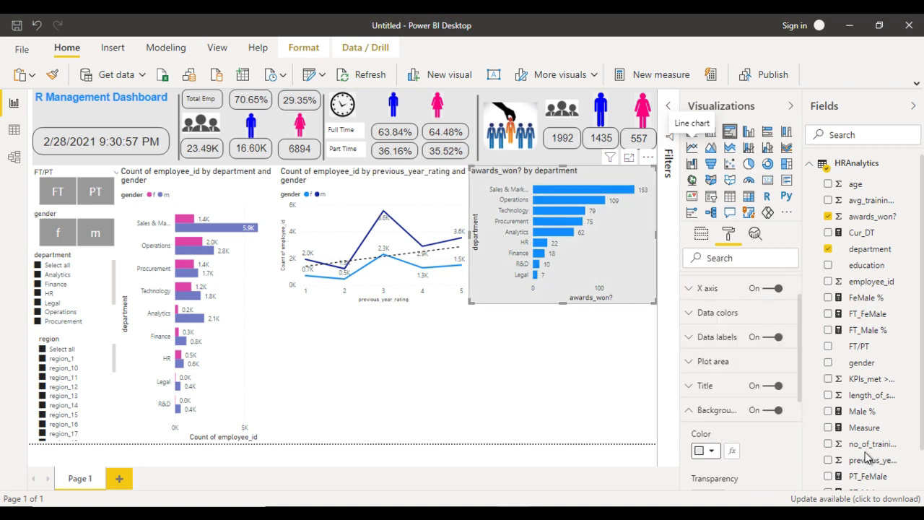
pyautogui.press('Escape')
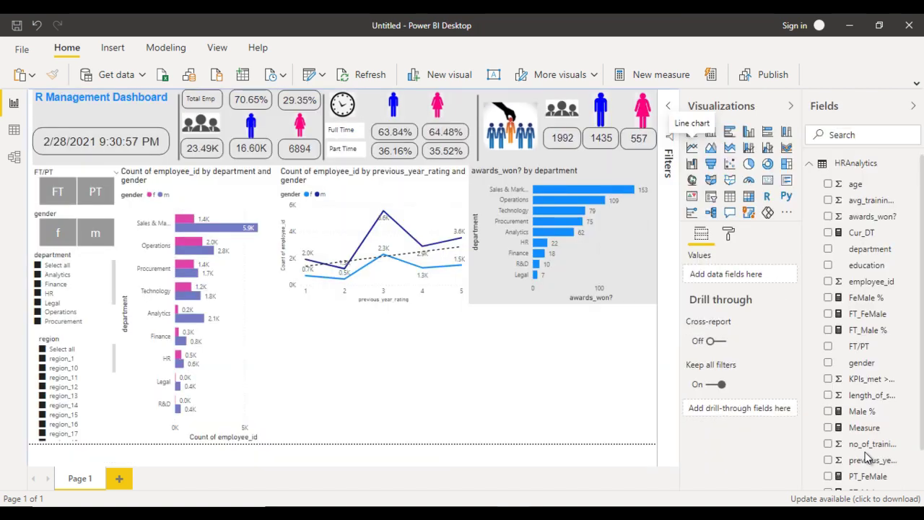
# Insert a line chart beneath the awards_won? chart showing the count of employee_id by education.
pyautogui.click(692, 147)
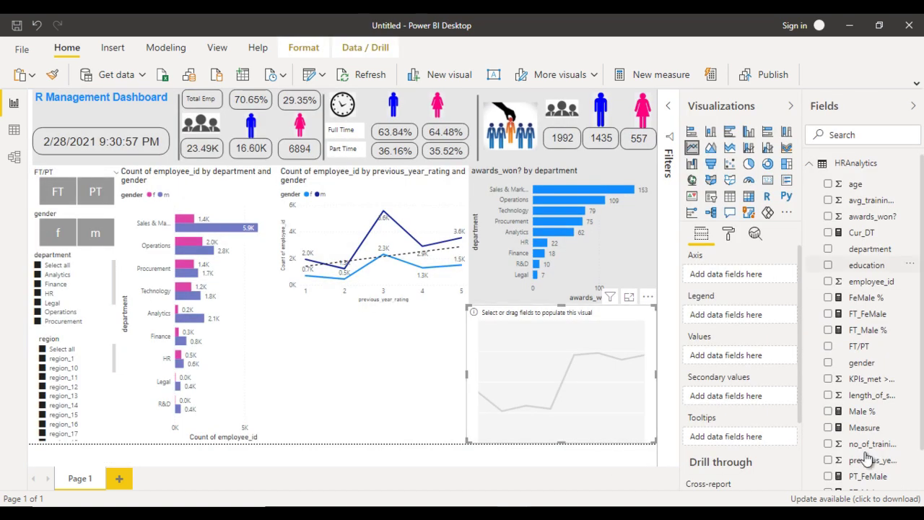
pyautogui.moveTo(867, 265); pyautogui.dragTo(738, 275)
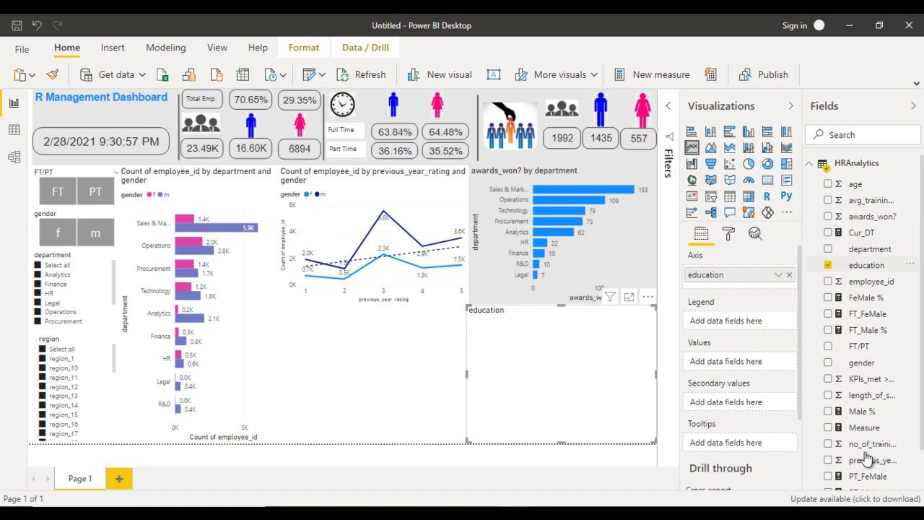
pyautogui.click(828, 281)
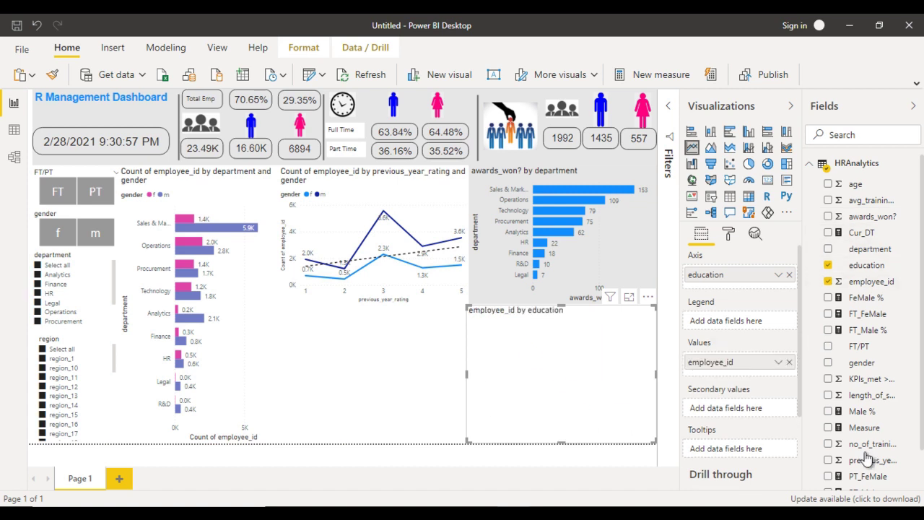
pyautogui.click(778, 362)
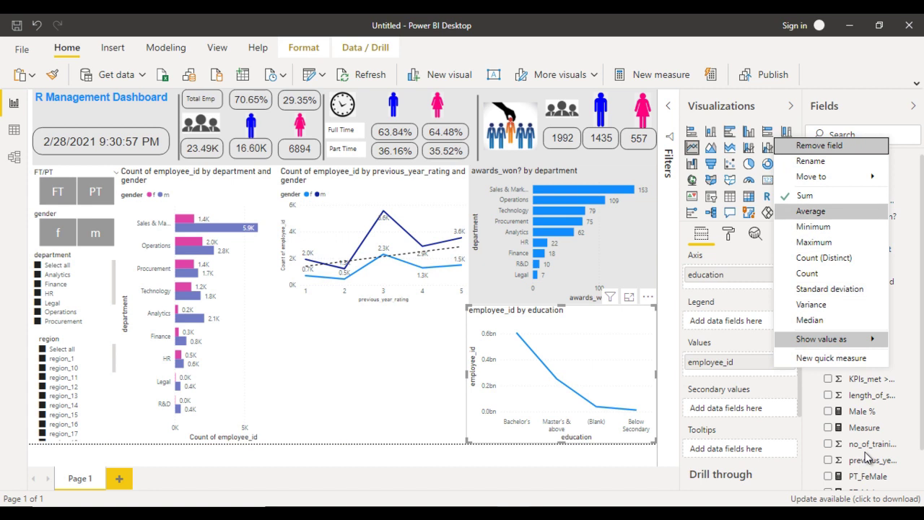
pyautogui.press('Up')
pyautogui.press('Up')
pyautogui.press('Up')
pyautogui.press('Return')
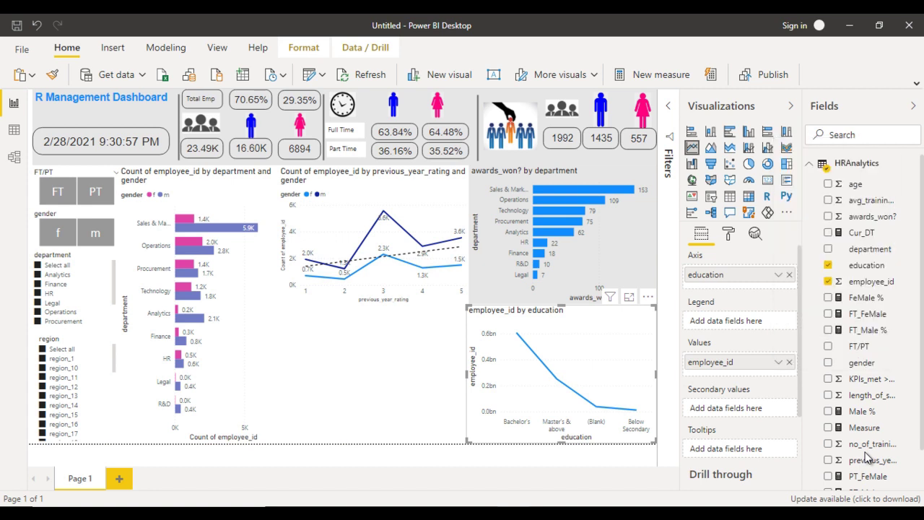
# Examine the employee counts for the education levels along the education line chart.
pyautogui.press('Right')
pyautogui.press('Right')
pyautogui.press('Right')
pyautogui.press('Left')
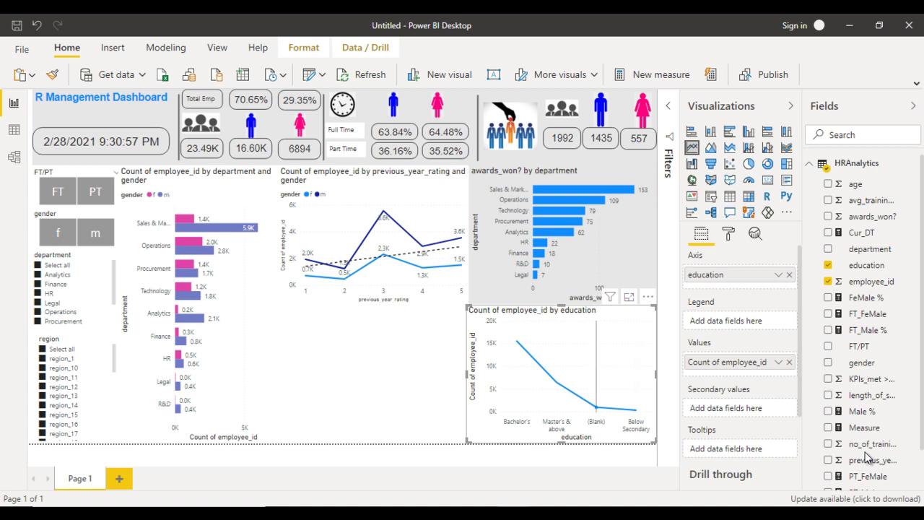
pyautogui.press('Escape')
pyautogui.press('Right')
pyautogui.press('Left')
pyautogui.press('Right')
pyautogui.press('Left')
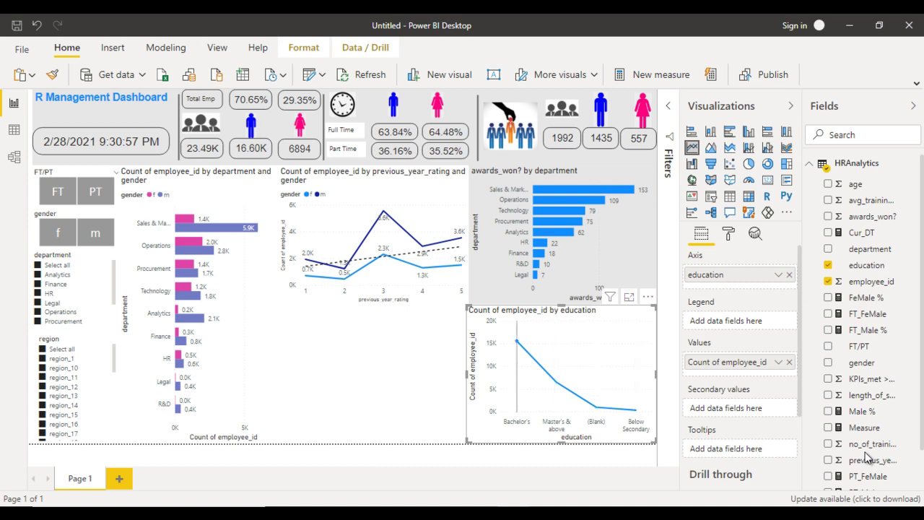
# Split the education line chart by gender, using the gender field as its legend.
pyautogui.press('Escape')
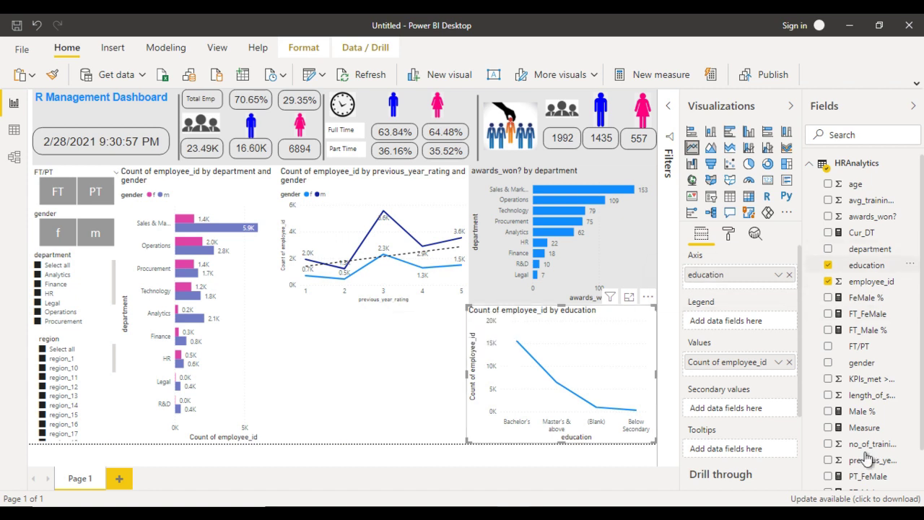
pyautogui.press('Down')
pyautogui.press('Down')
pyautogui.press('Down')
pyautogui.press('Down')
pyautogui.press('space')
pyautogui.press('Right')
pyautogui.press('Right')
pyautogui.press('Left')
pyautogui.press('Escape')
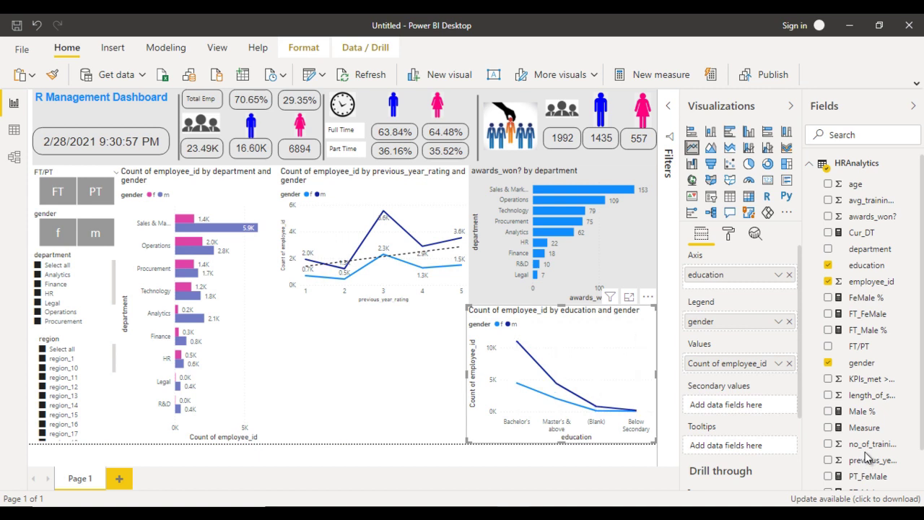
# Add an average line to the education line chart, using Count of employee_id as its measure.
pyautogui.press('Tab')
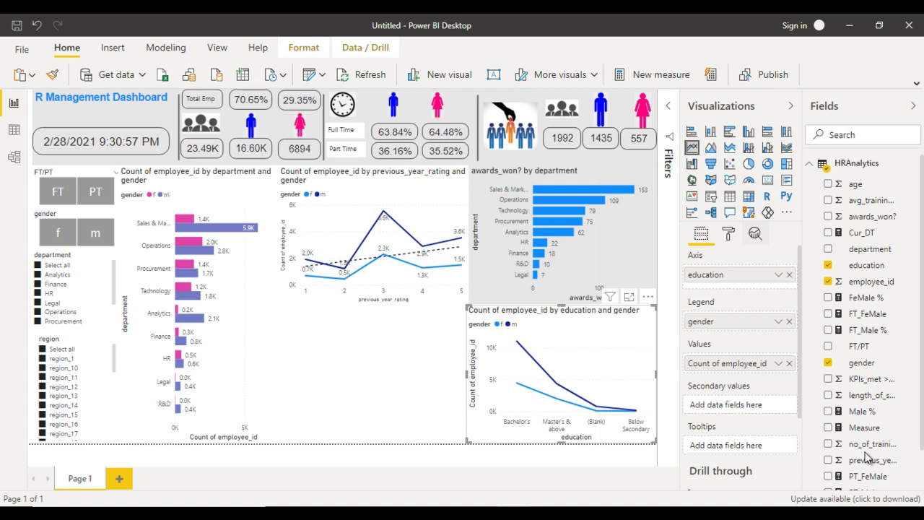
pyautogui.press('Return')
pyautogui.press('Return')
pyautogui.press('Tab')
pyautogui.press('Return')
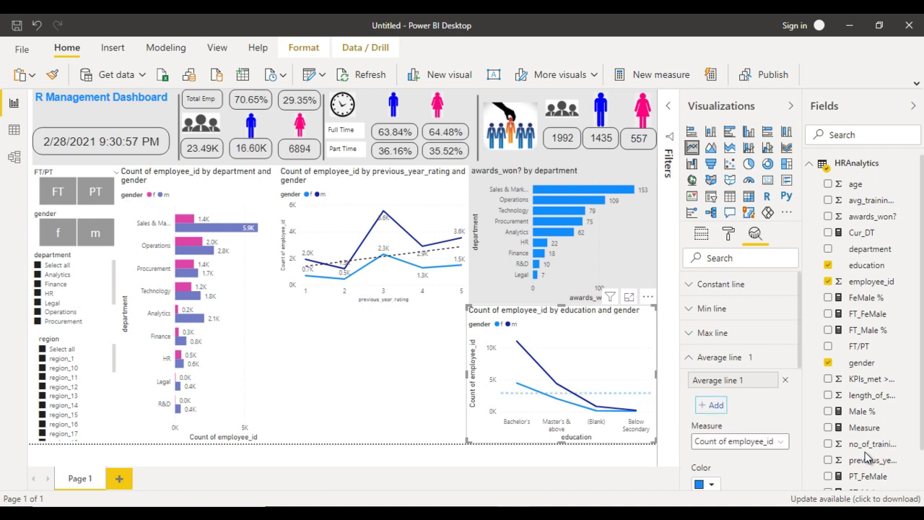
pyautogui.press('Tab')
pyautogui.press('Tab')
pyautogui.press('Return')
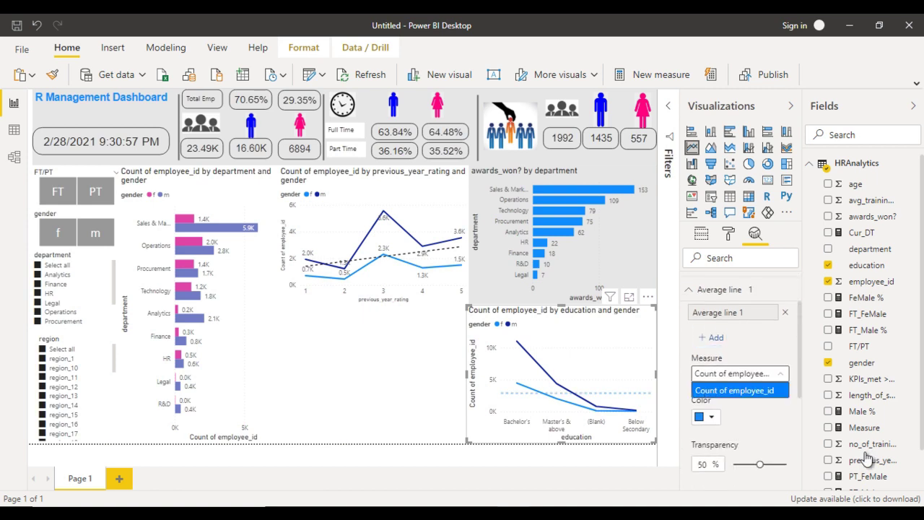
pyautogui.press('Return')
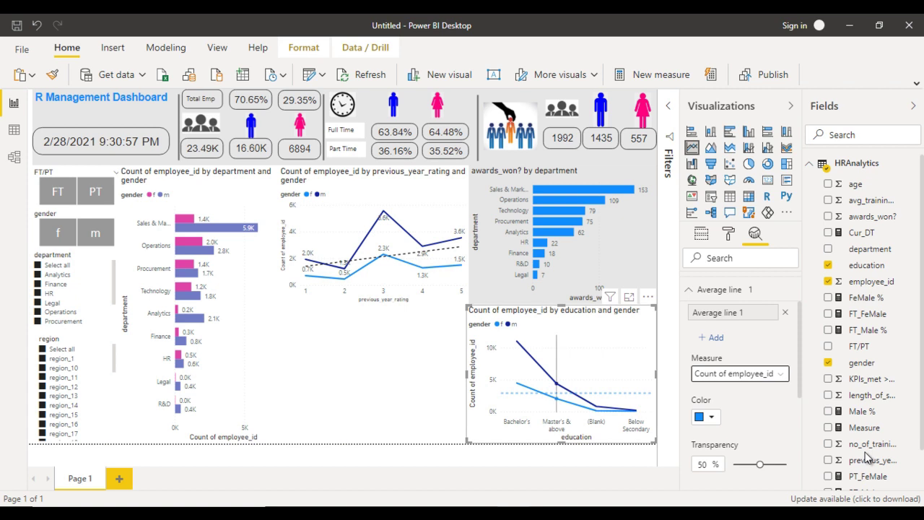
pyautogui.press('Escape')
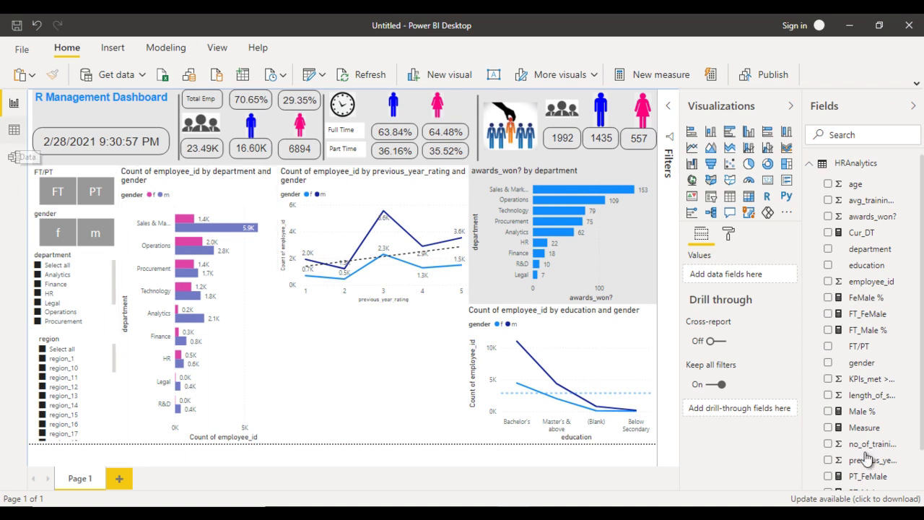
# Create a calculated column in the HRAnalytics table, starting its formula with an IF that returns "<3" when length_of_service is <=2.
pyautogui.click(14, 129)
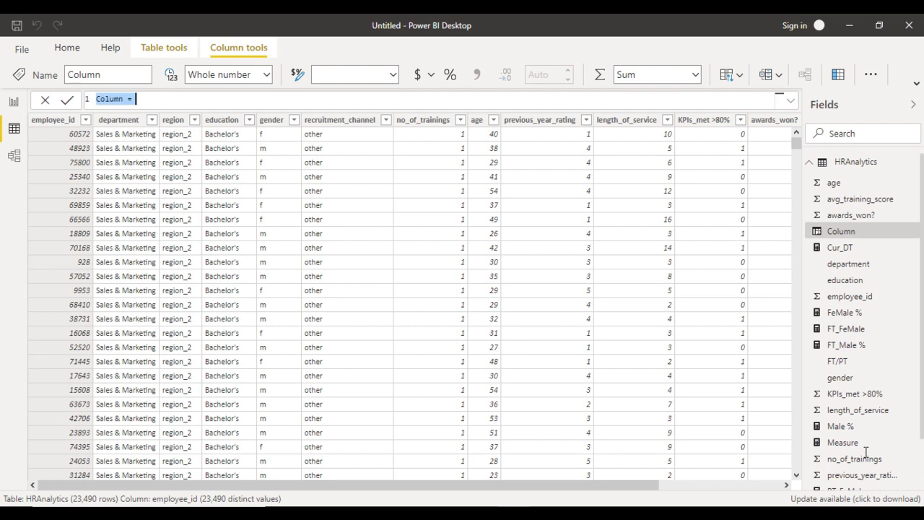
pyautogui.write('1')
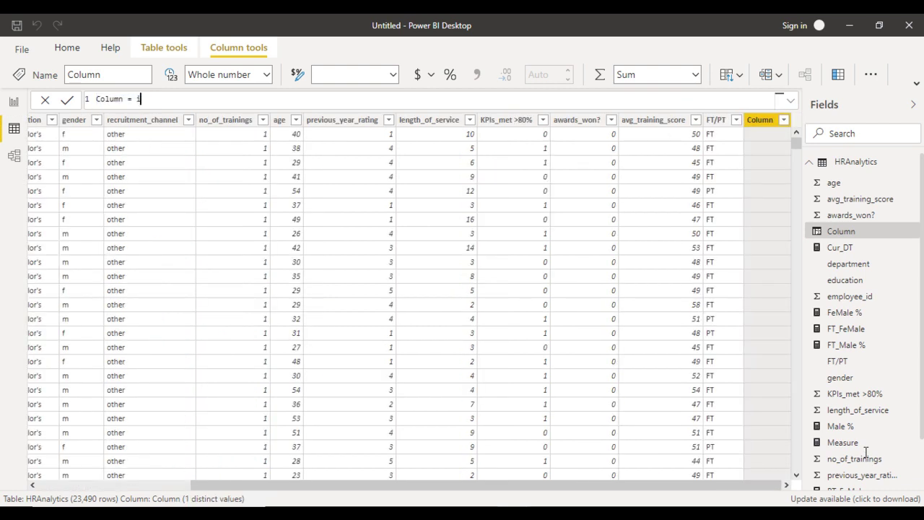
pyautogui.write('IF(')
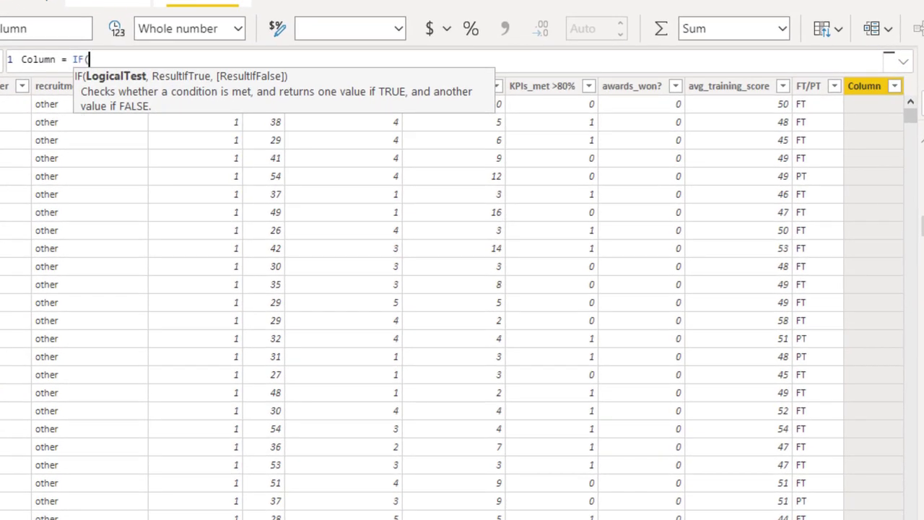
pyautogui.write('len')
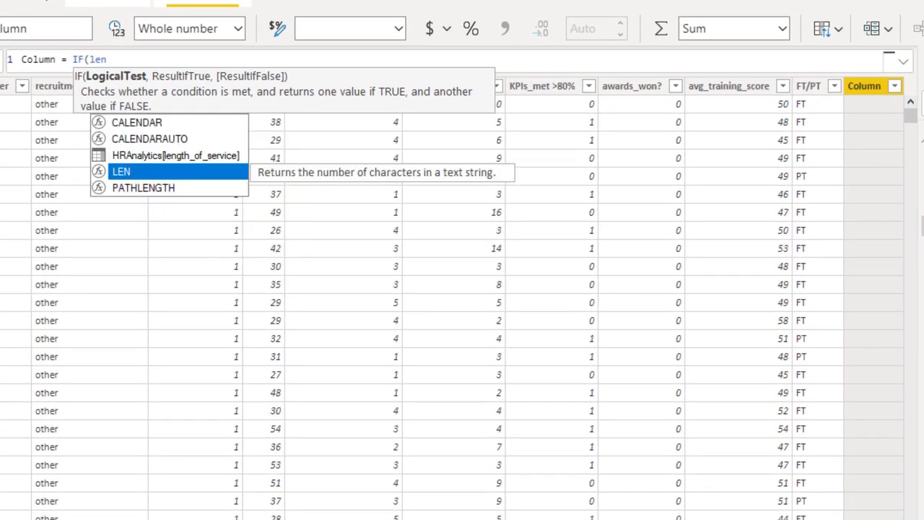
pyautogui.press('Up')
pyautogui.press('Tab')
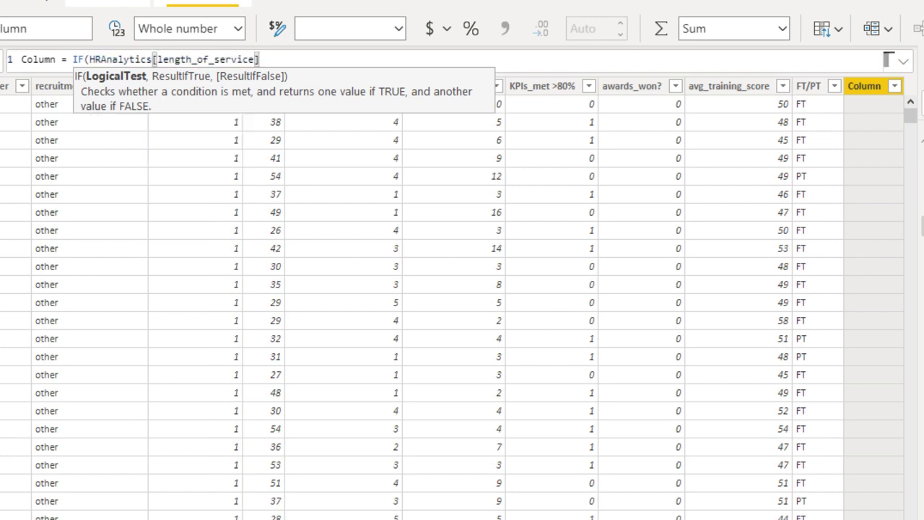
pyautogui.write('<=2,""')
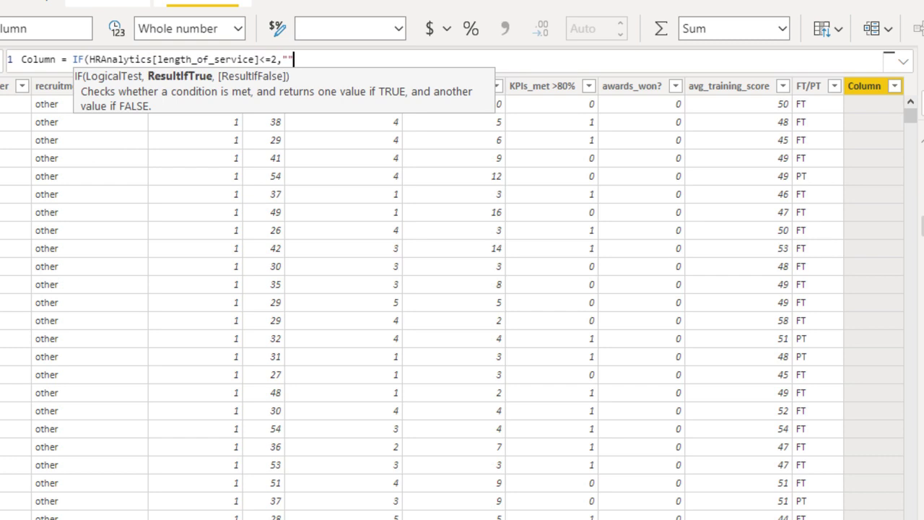
pyautogui.press('Left')
pyautogui.write('<3')
pyautogui.press('Right')
pyautogui.write(',')
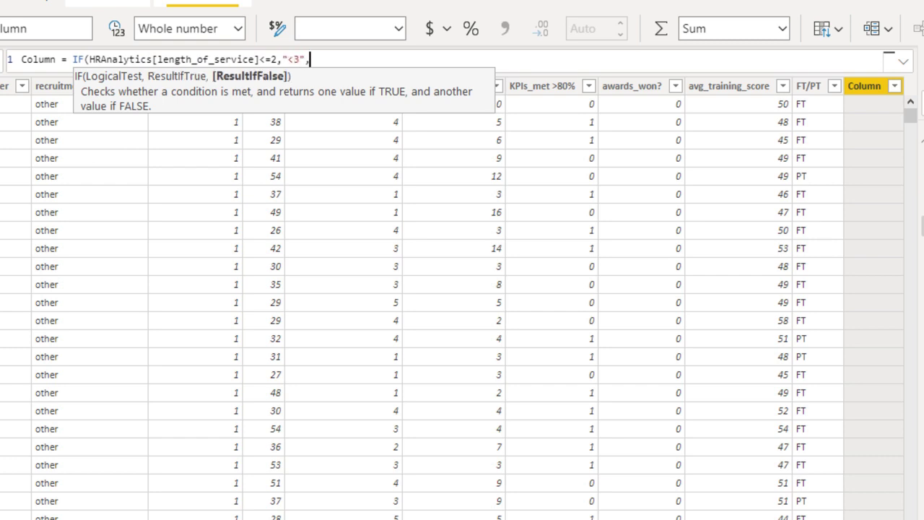
# Nest a second IF in the column formula that returns "<6" when HRAnalytics[length_of_service] is <=5.
pyautogui.write('IF(HRAnalytics[le')
pyautogui.press('Up')
pyautogui.press('Tab')
pyautogui.write('<')
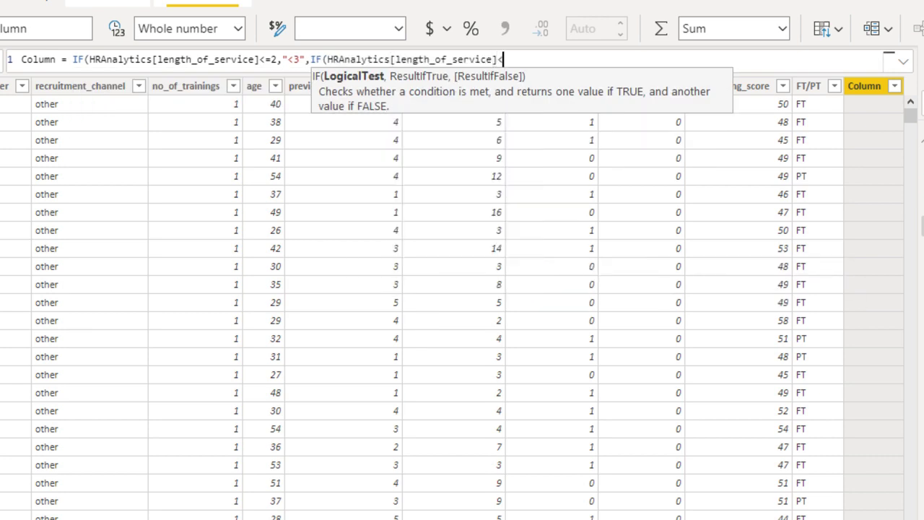
pyautogui.write('=5,"<6"')
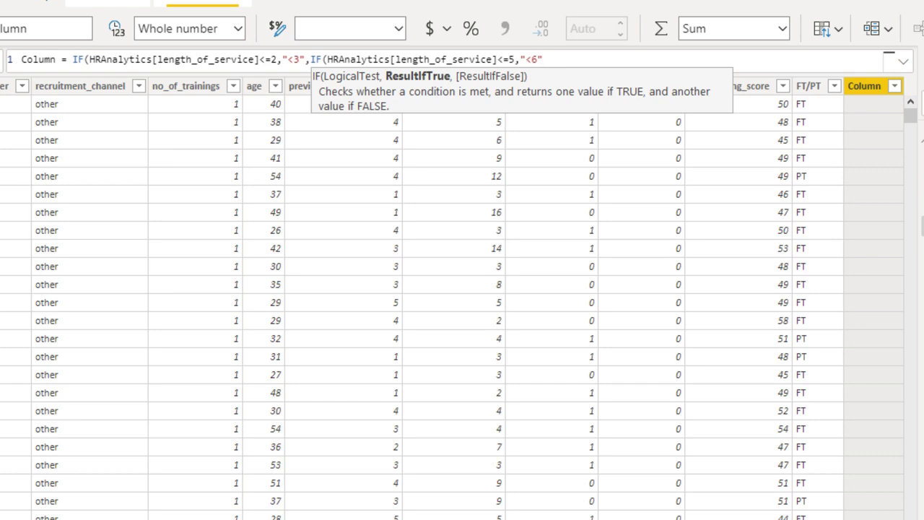
# Nest a third IF in the column formula that returns "<11" when HRAnalytics[length_of_service] is <=10.
pyautogui.write(',IF(')
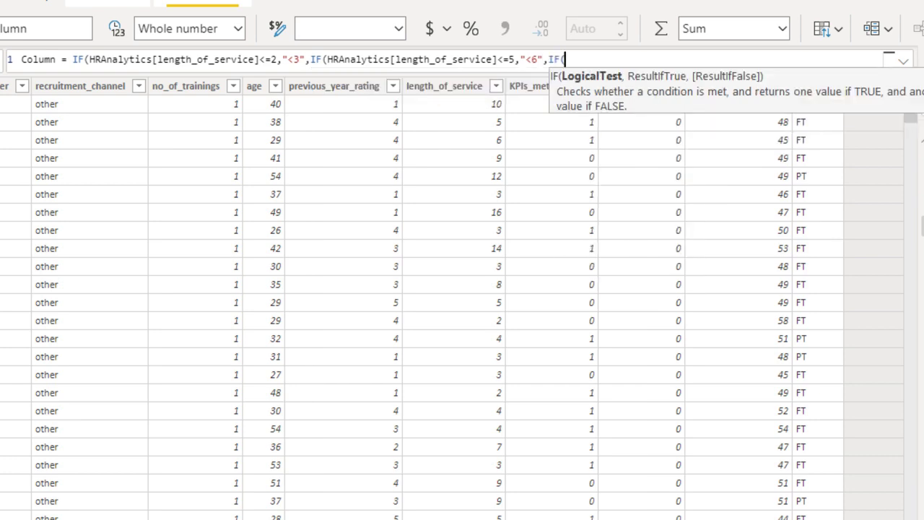
pyautogui.write('len')
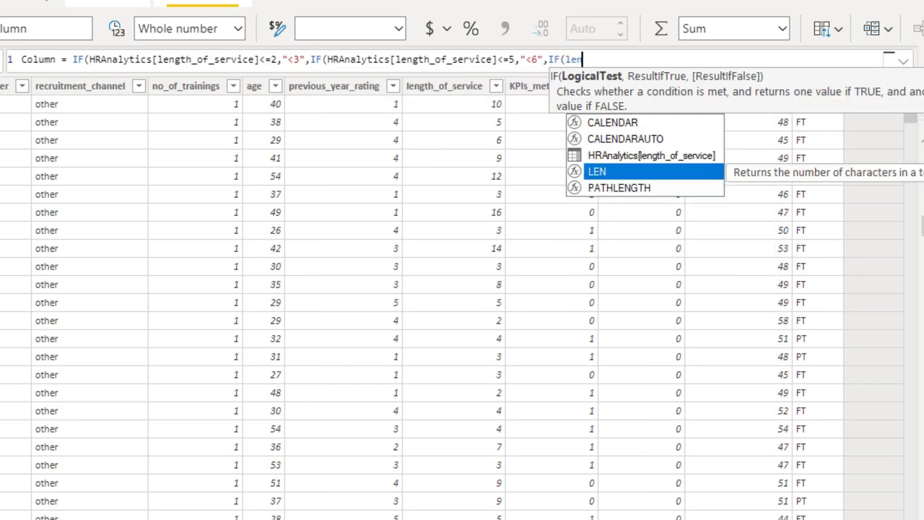
pyautogui.press('Up')
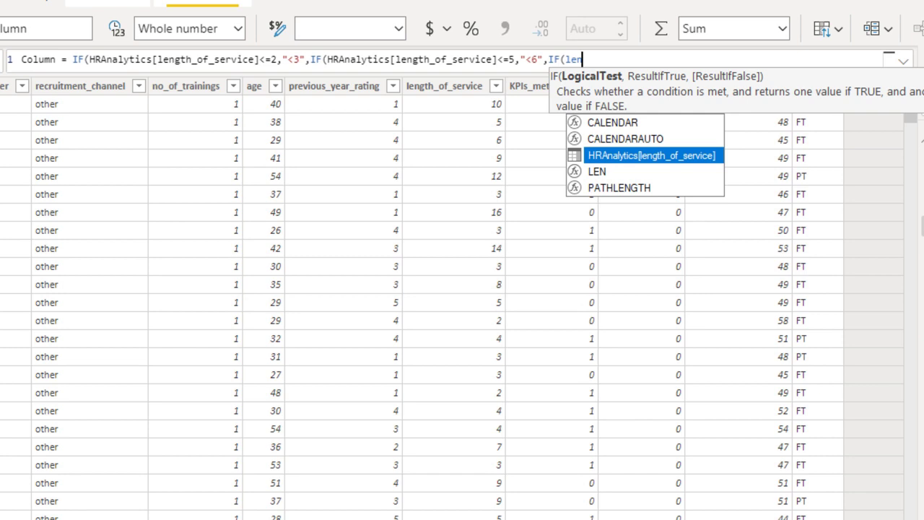
pyautogui.press('Tab')
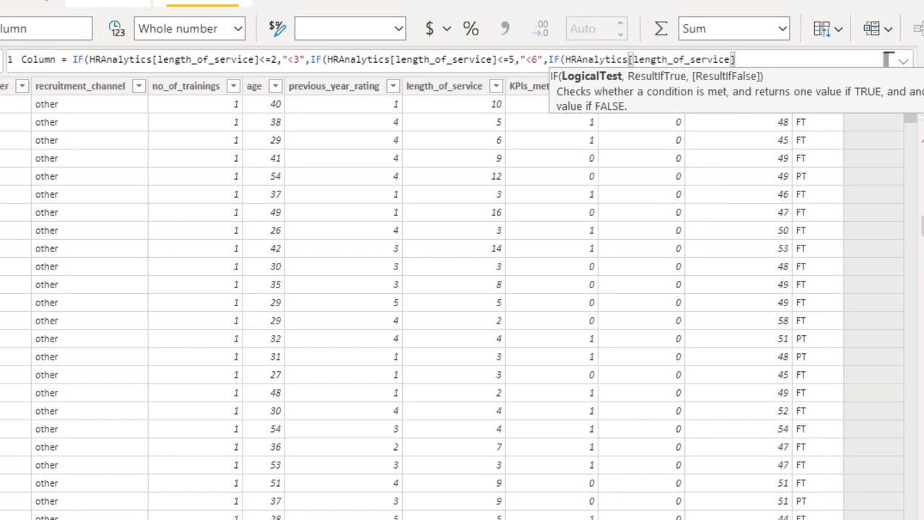
pyautogui.write('<=10,"<11')
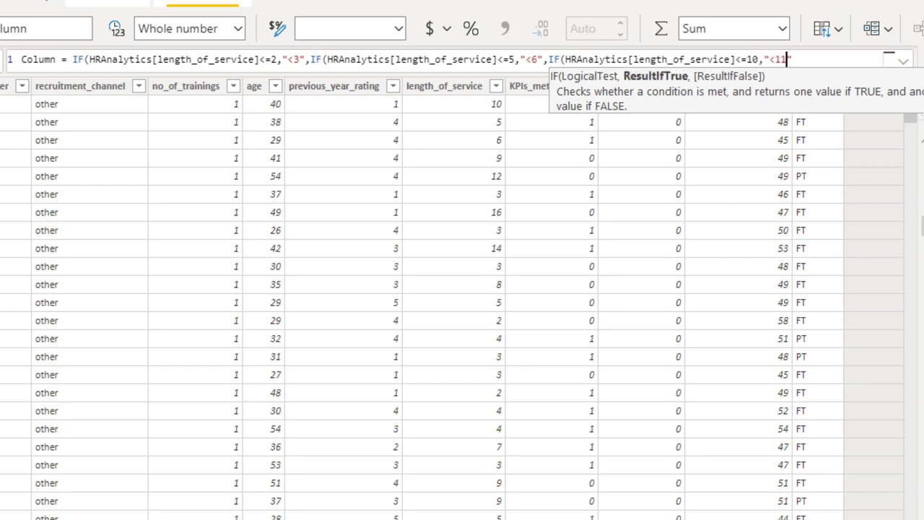
pyautogui.write('",')
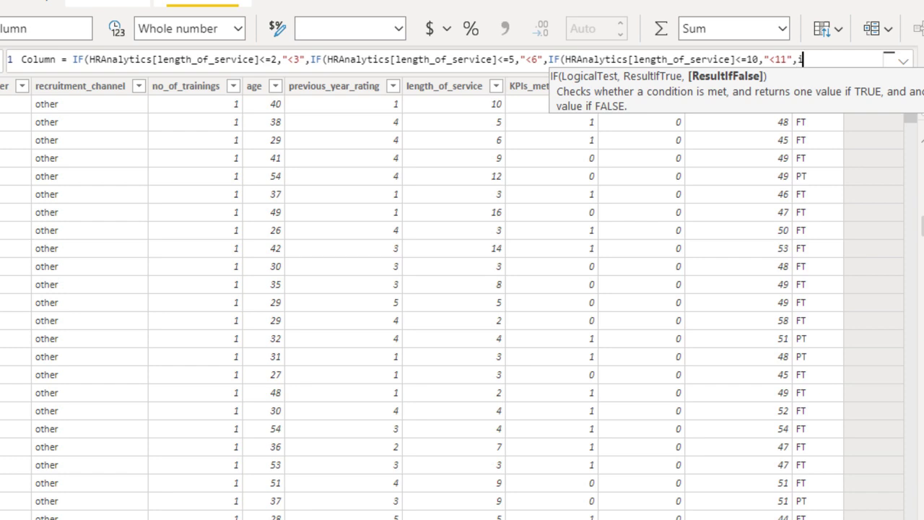
# Complete the formula with a fourth IF that returns "<16" when HRAnalytics[length_of_service] is <=15 and "16+" otherwise, closing all parentheses.
pyautogui.write('IF(')
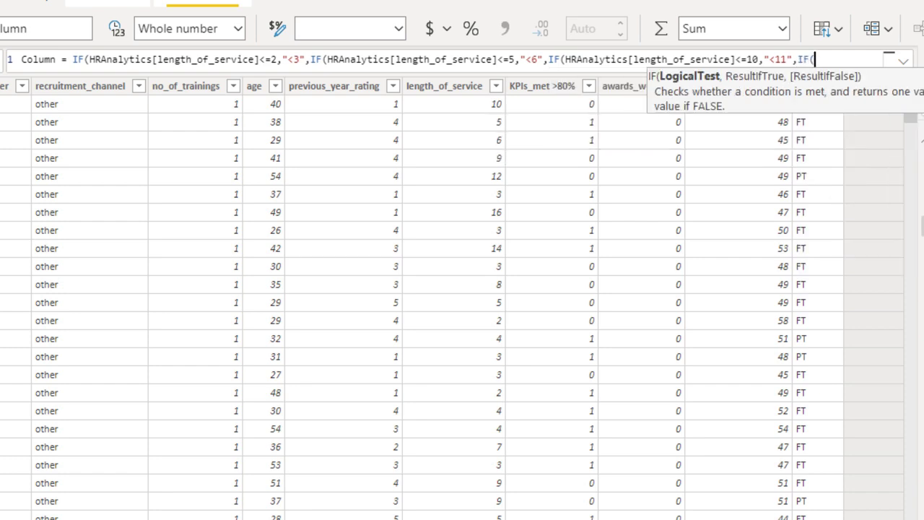
pyautogui.write('len')
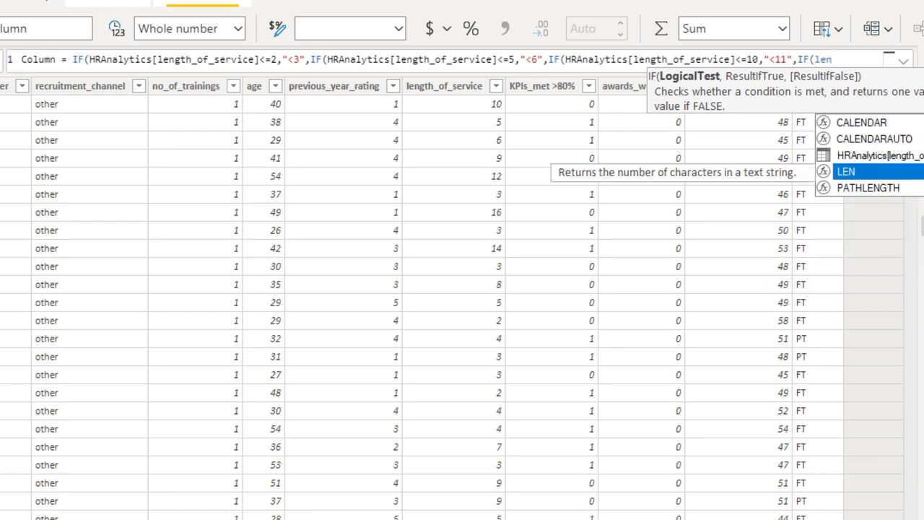
pyautogui.press('Up')
pyautogui.press('Tab')
pyautogui.write('<=')
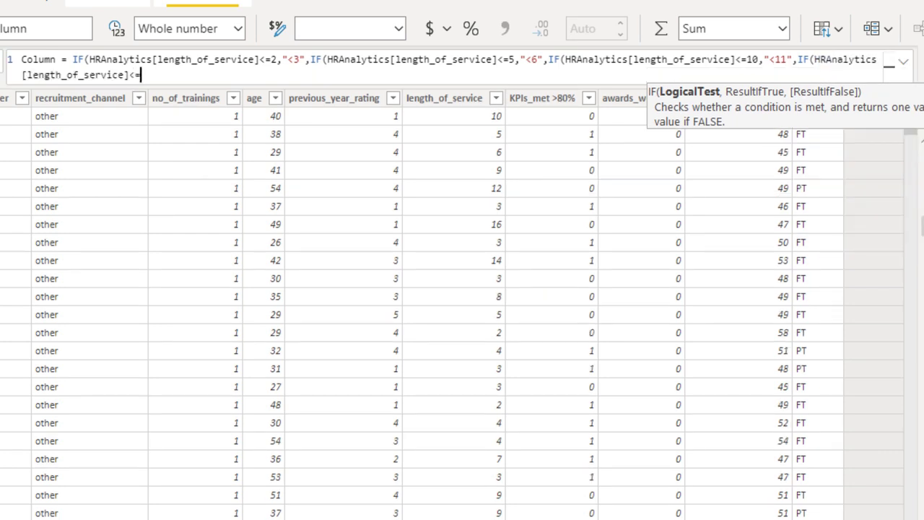
pyautogui.write('15,"')
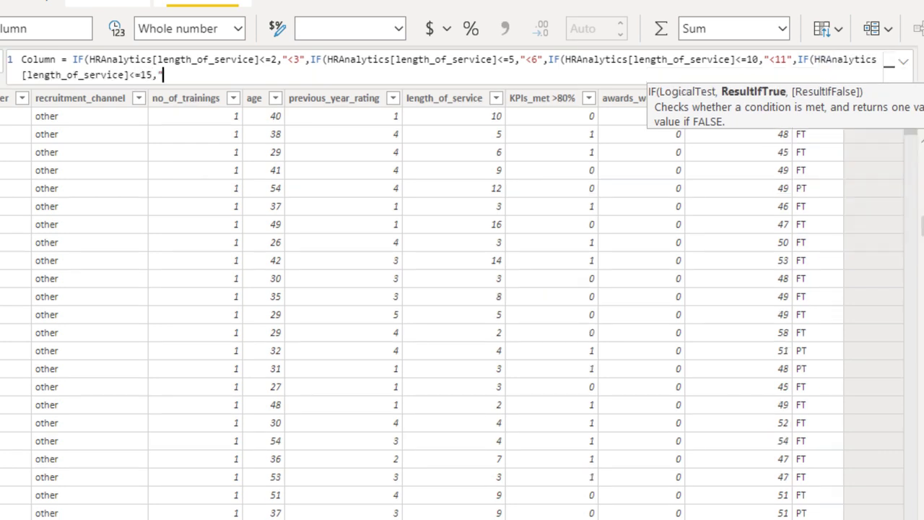
pyautogui.write('<16","16+"')
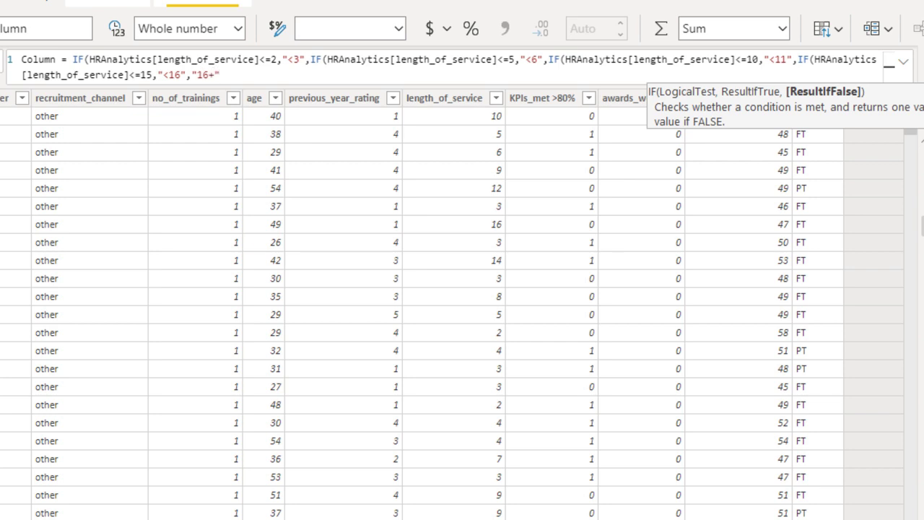
pyautogui.write('))))')
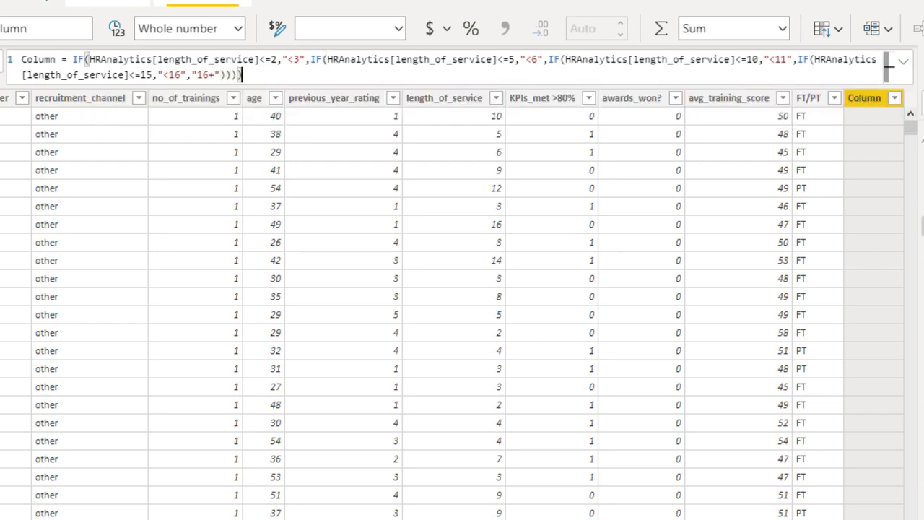
# Name the calculated column Exp in its formula and commit it.
pyautogui.press('Up')
pyautogui.hotkey('ctrl', 'Left')
pyautogui.hotkey('ctrl', 'Left')
pyautogui.hotkey('ctrl', 'Left')
pyautogui.hotkey('ctrl', 'Left')
pyautogui.hotkey('ctrl', 'Left')
pyautogui.hotkey('shift', 'Home')
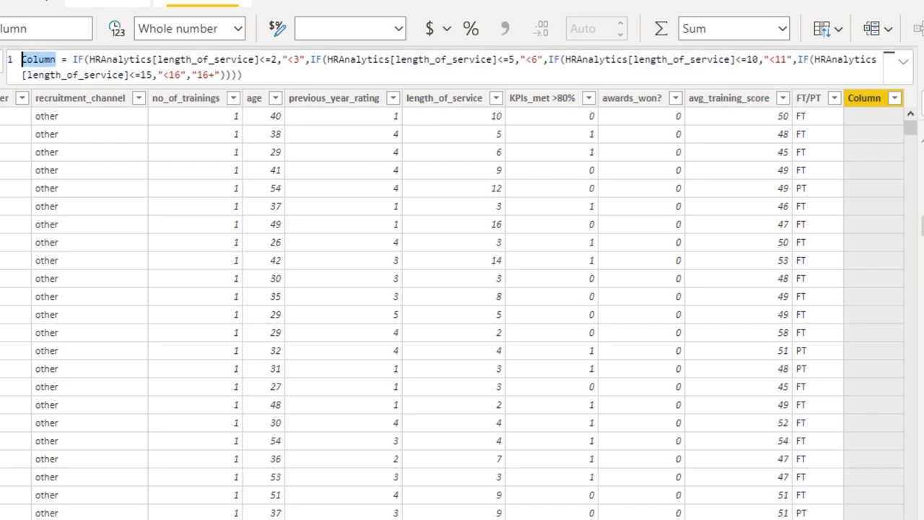
pyautogui.write('Exp')
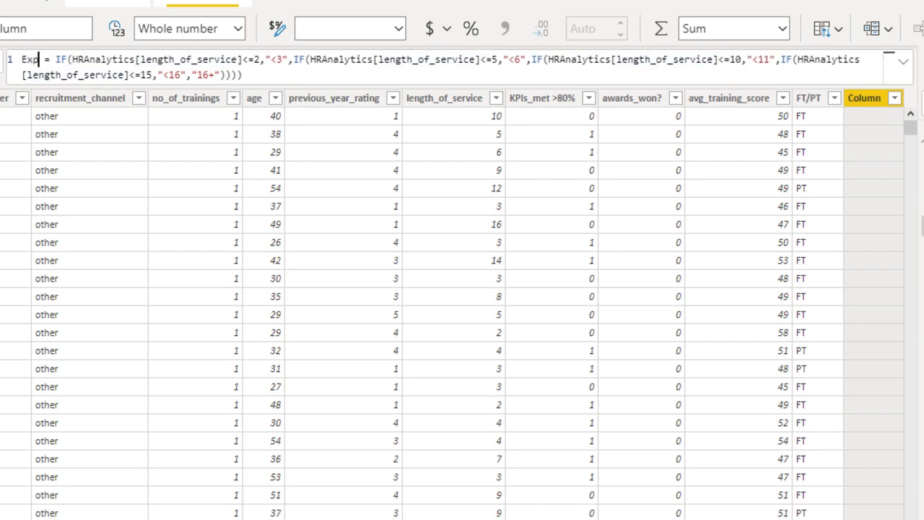
pyautogui.press('Return')
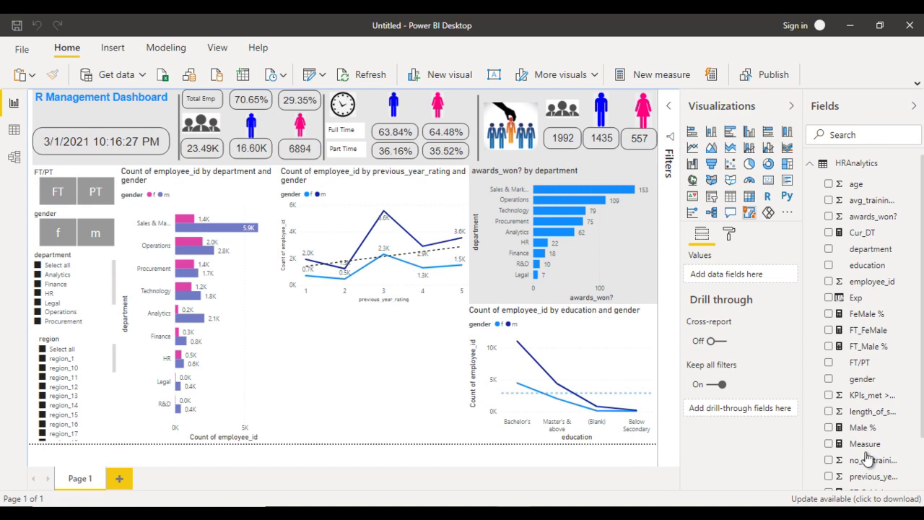
# Insert a funnel chart beneath the previous_year_rating line chart, with Exp as the group and employee_id as the values.
pyautogui.click(711, 164)
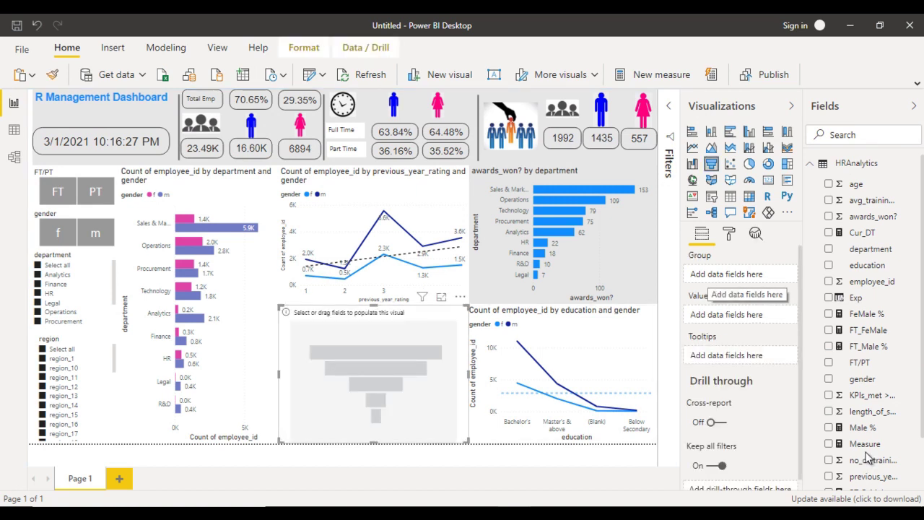
pyautogui.scroll(-2, 866, 456)
pyautogui.scroll(2, 866, 456)
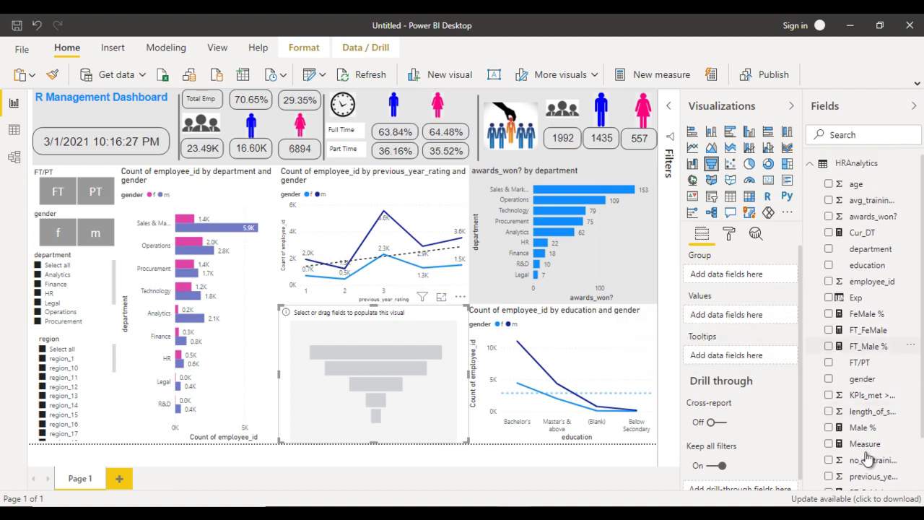
pyautogui.moveTo(855, 298); pyautogui.dragTo(740, 278)
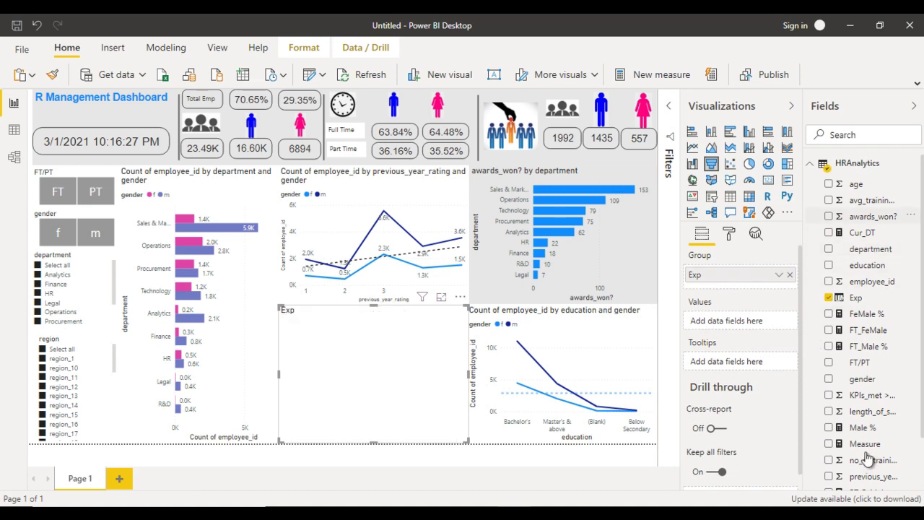
pyautogui.moveTo(855, 281); pyautogui.dragTo(740, 321)
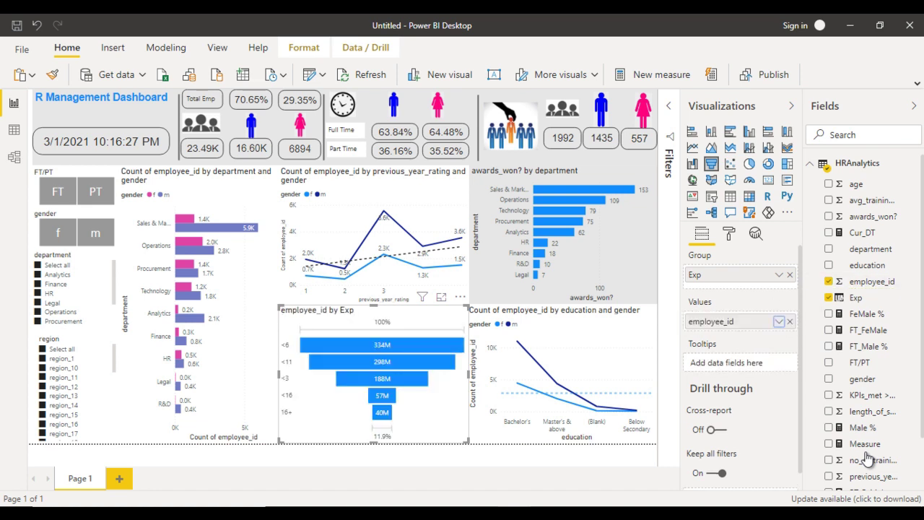
# Change the aggregation of employee_id in the funnel chart from a sum to Count.
pyautogui.click(779, 321)
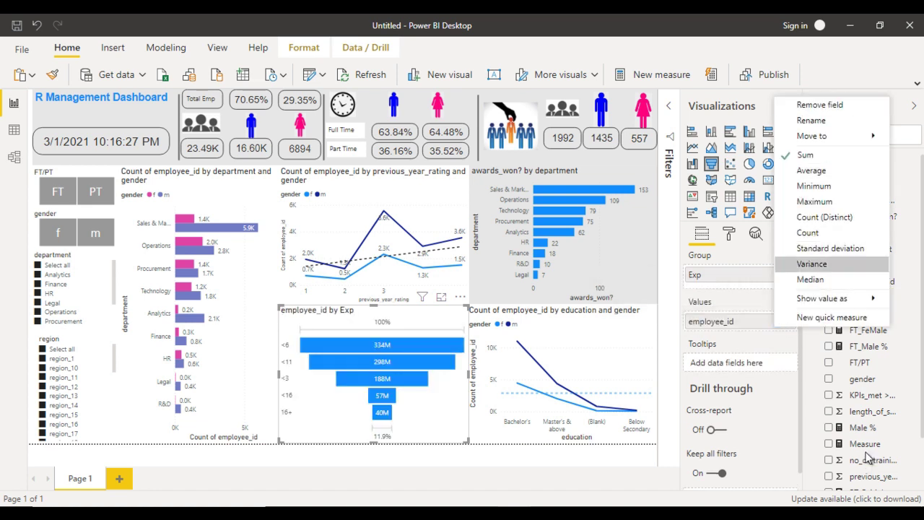
pyautogui.press('Down')
pyautogui.press('Down')
pyautogui.press('Return')
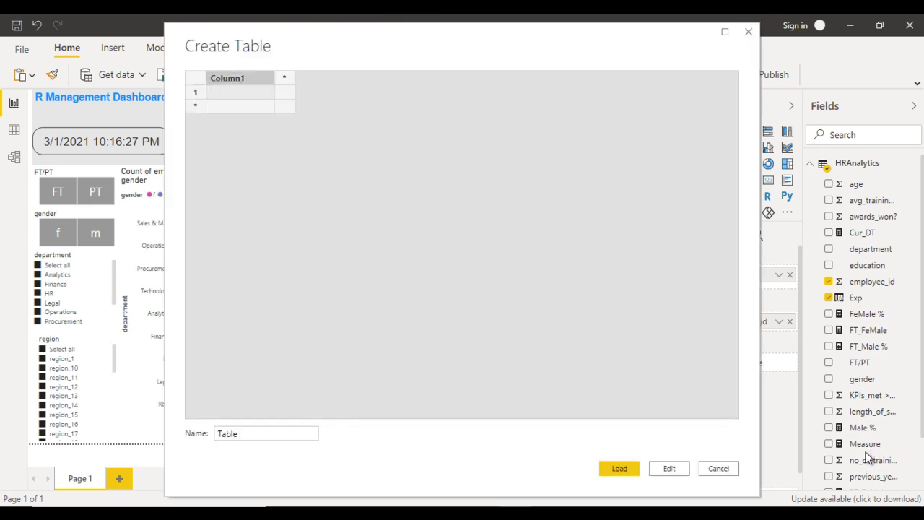
# Name the two columns of the new manually entered table Id and Value.
pyautogui.press('F2')
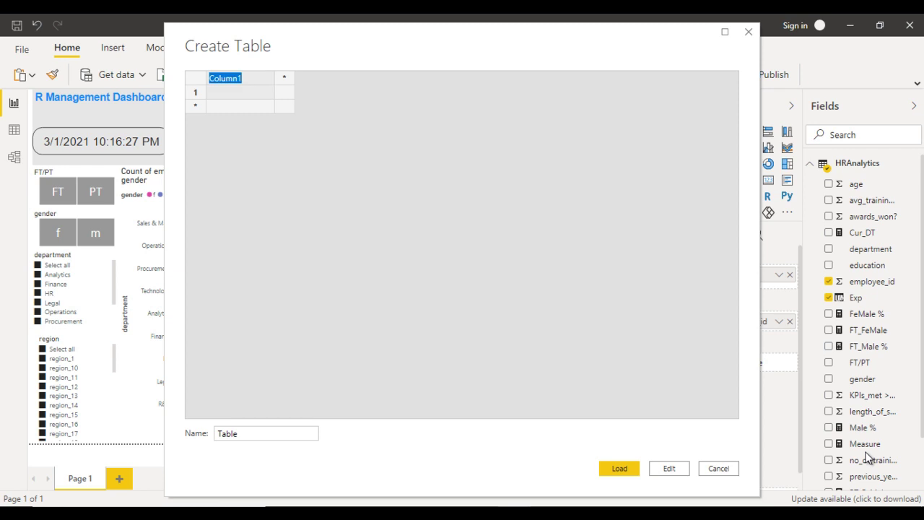
pyautogui.write('Id')
pyautogui.press('Tab')
pyautogui.write('Value')
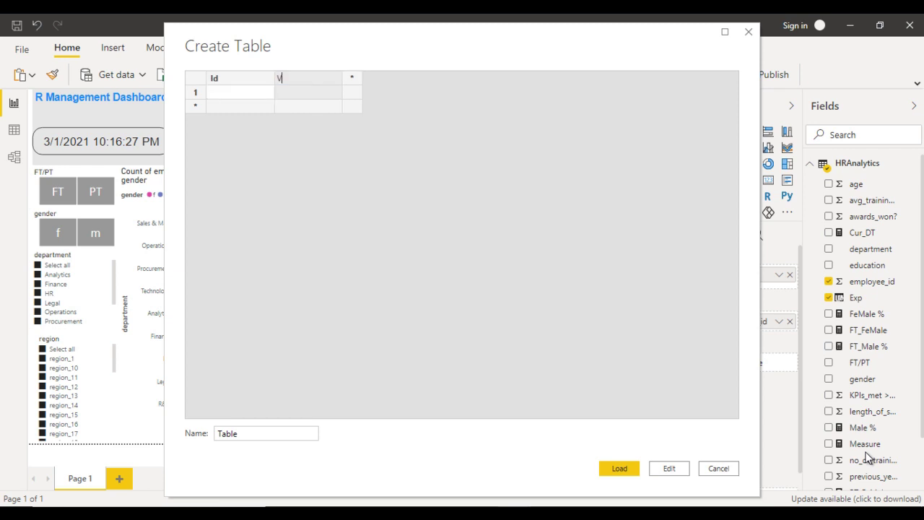
pyautogui.press('Return')
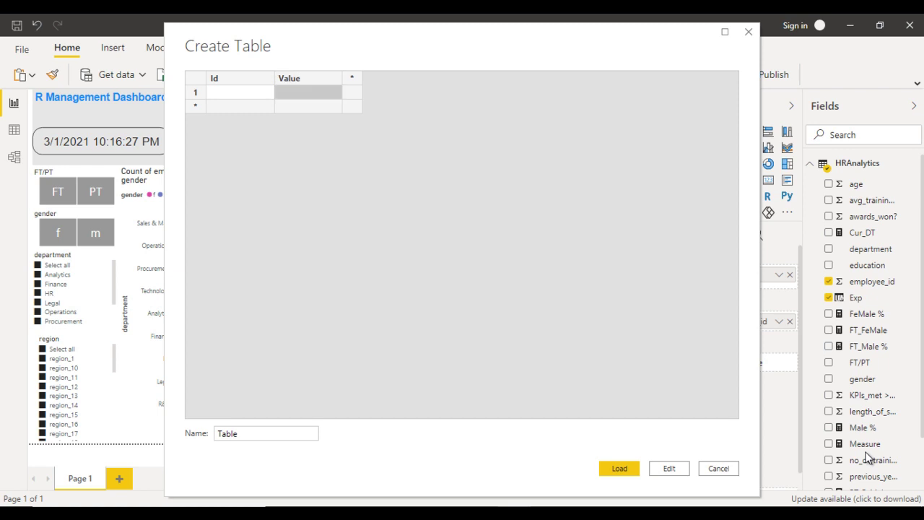
# Fill the first two table rows with Id 1 for "<3" and Id 2 for "<6".
pyautogui.press('Left')
pyautogui.write('1')
pyautogui.press('Tab')
pyautogui.write('<3')
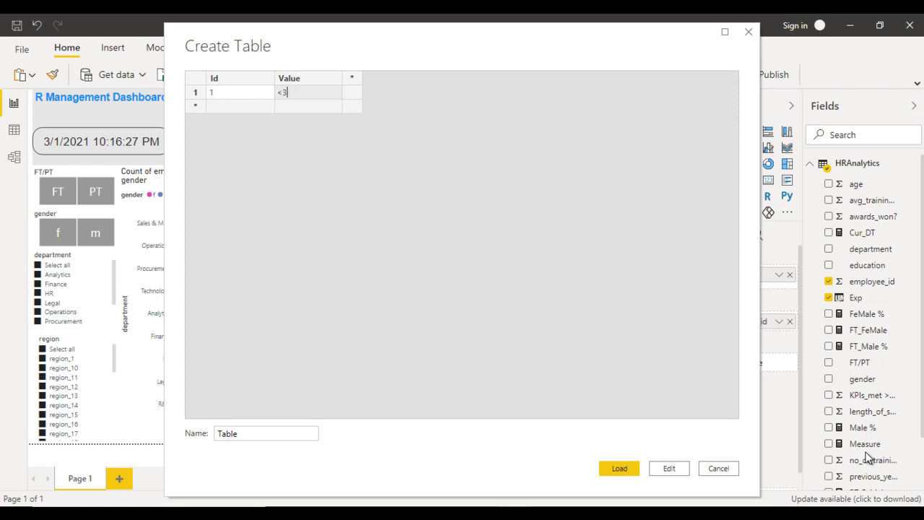
pyautogui.press('Tab')
pyautogui.write('2')
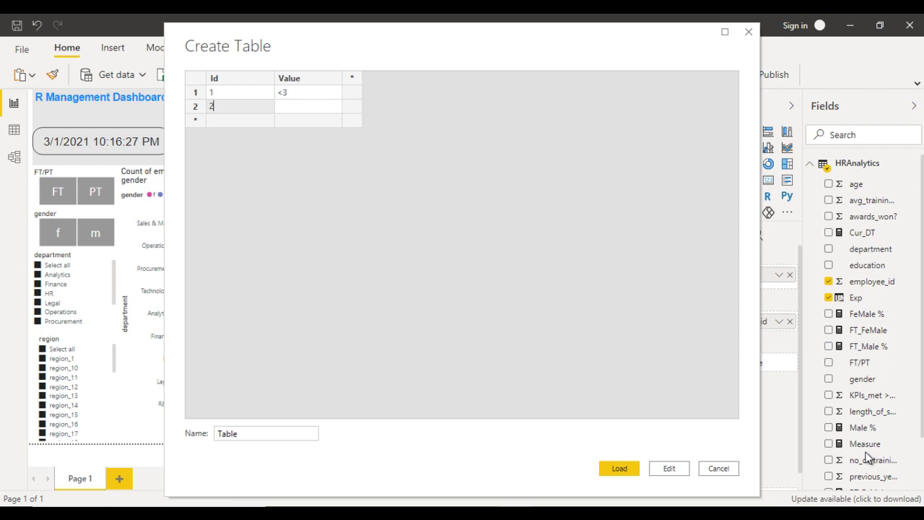
pyautogui.press('Tab')
pyautogui.write('<6')
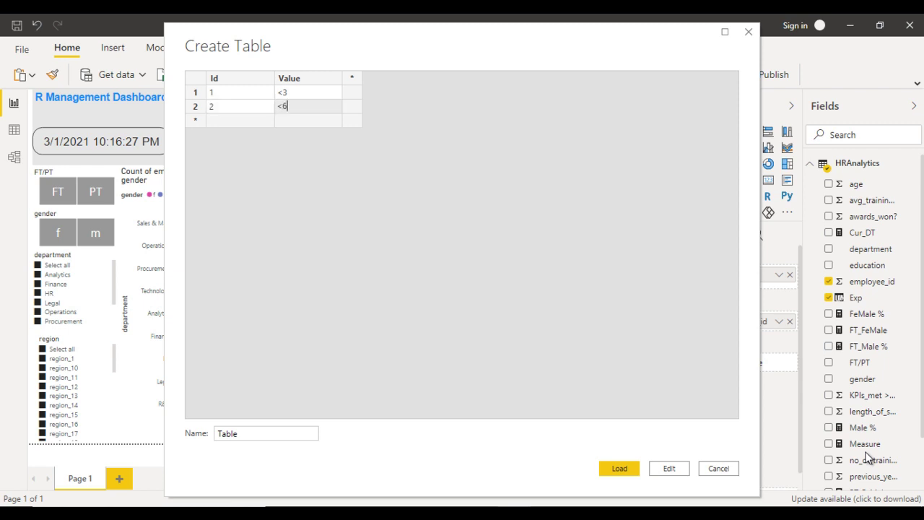
# Add three more table rows: Id 3 for "<11", Id 4 for "<16" and Id 5 for "16+".
pyautogui.press('Tab')
pyautogui.write('3')
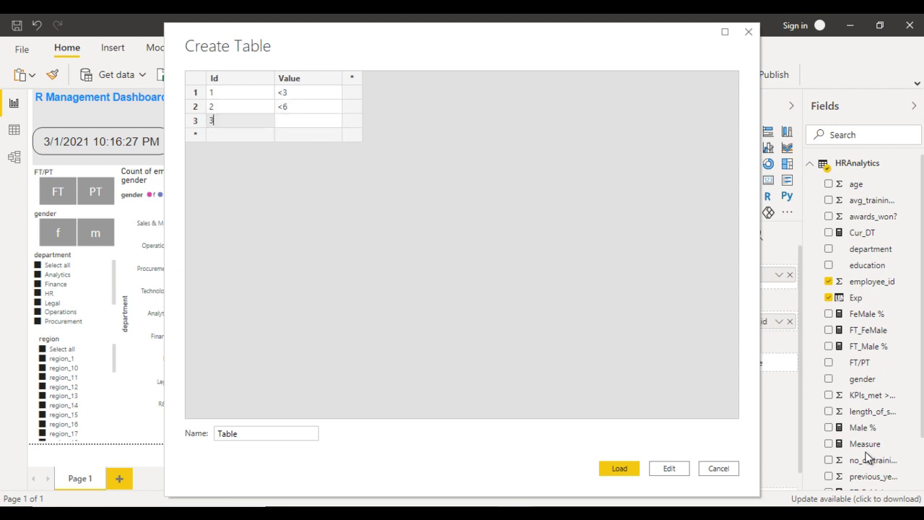
pyautogui.press('Tab')
pyautogui.write('<11')
pyautogui.press('Tab')
pyautogui.write('4')
pyautogui.press('Tab')
pyautogui.write('<16')
pyautogui.press('Tab')
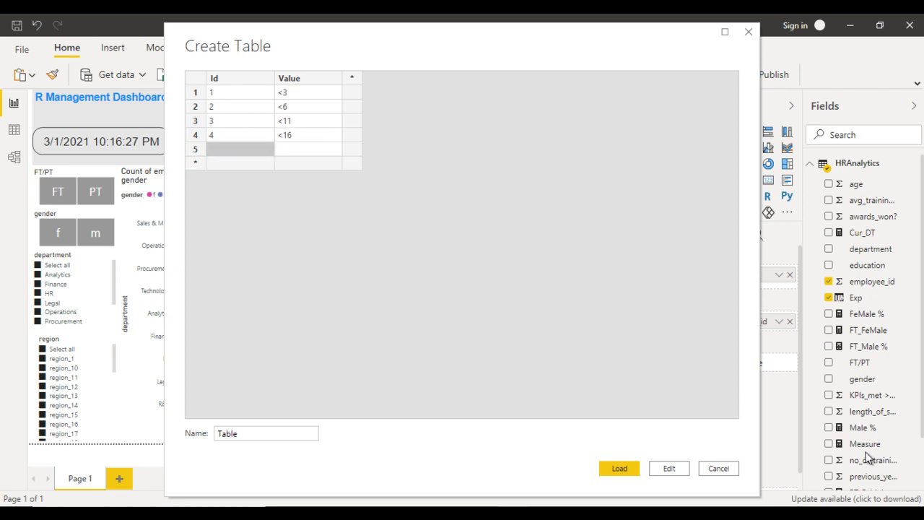
pyautogui.write('5')
pyautogui.press('Tab')
pyautogui.write('16+')
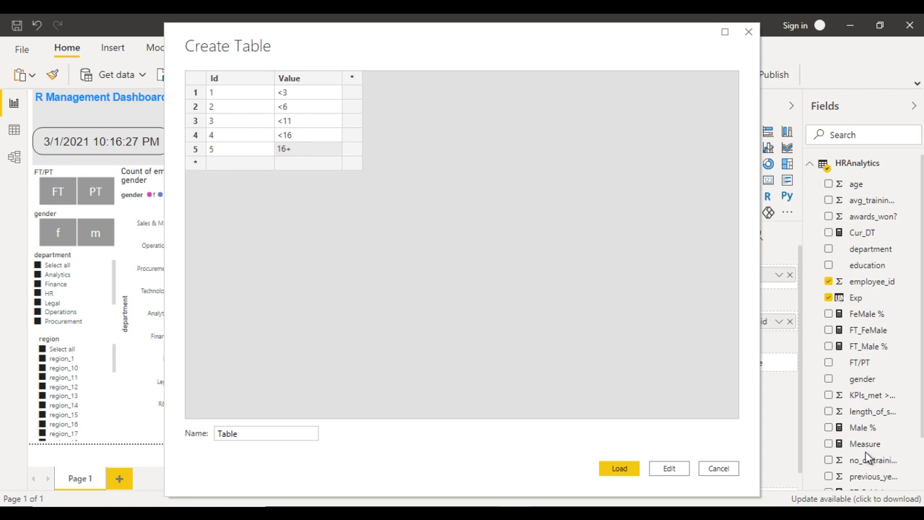
# Name the new table Sorting and load it into the model.
pyautogui.hotkey('ctrl', 'Up')
pyautogui.hotkey('ctrl', 'Tab')
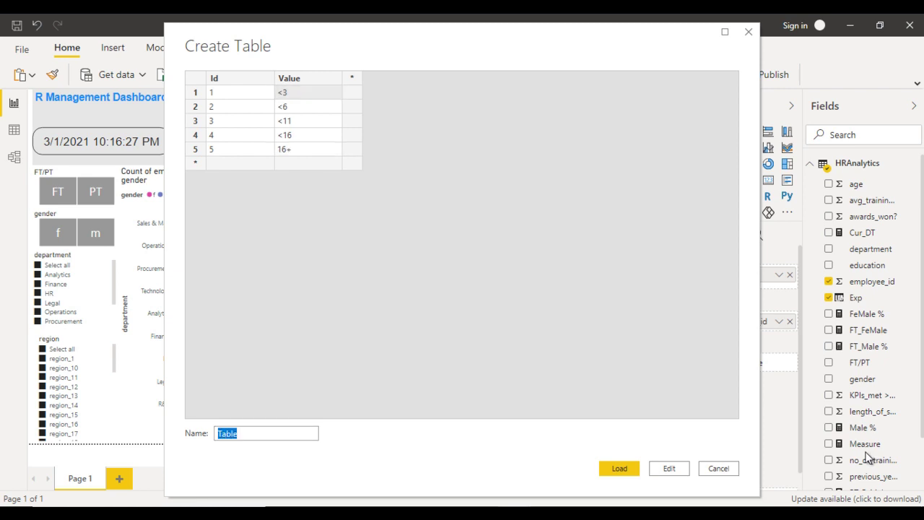
pyautogui.write('Sorting')
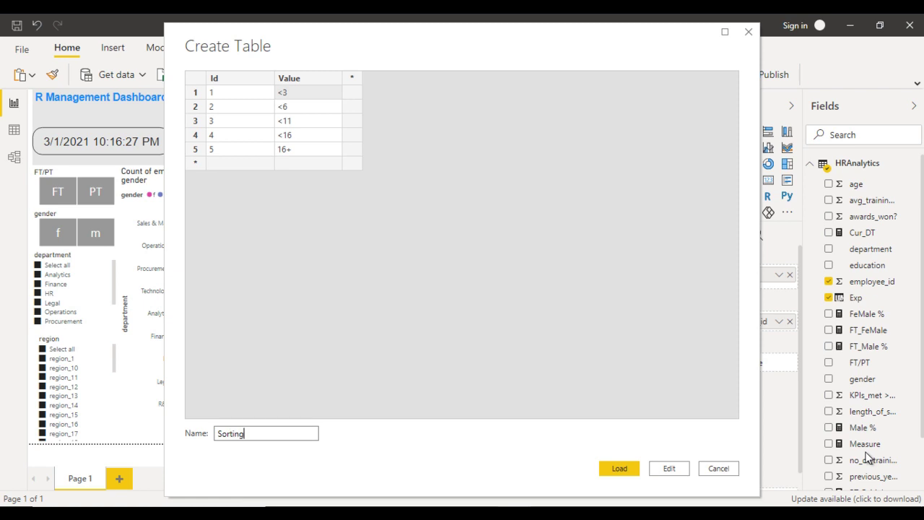
pyautogui.press('Return')
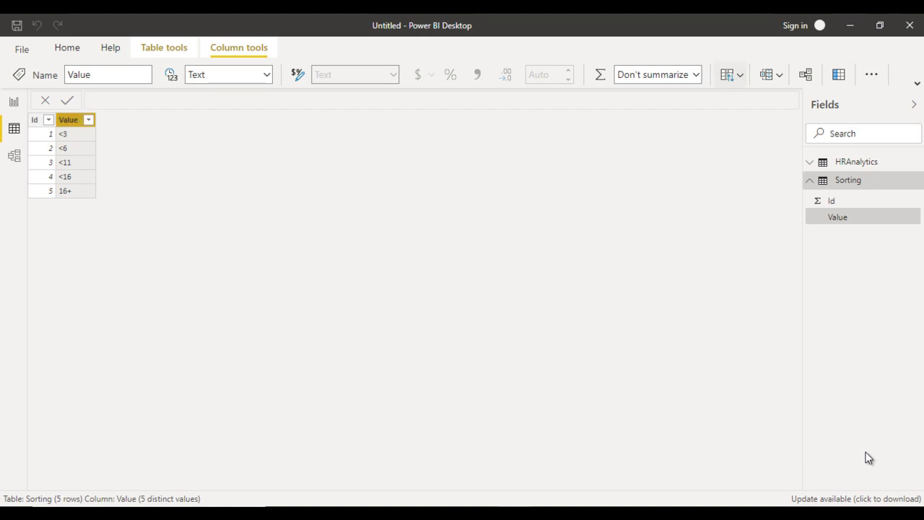
# Create a relationship between the Exp column of HRAnalytics and the Value column of Sorting in the model.
pyautogui.press('Escape')
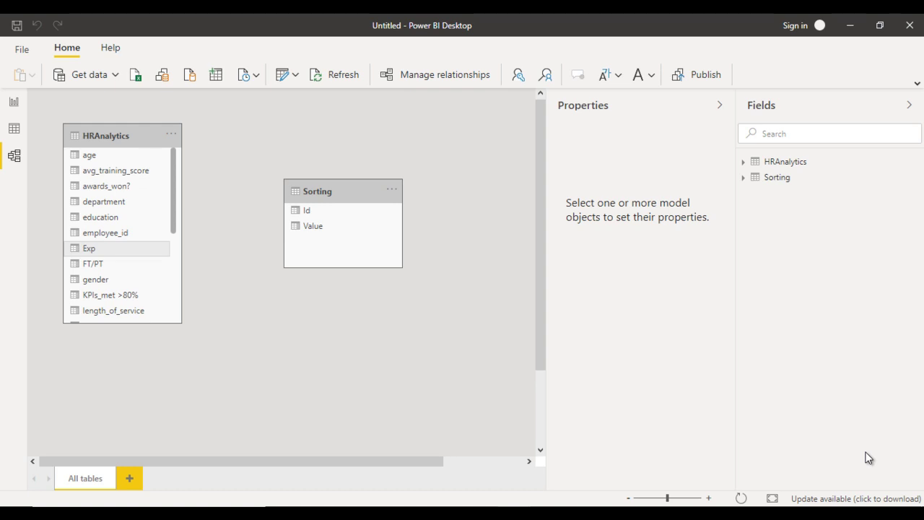
pyautogui.moveTo(89, 248); pyautogui.dragTo(312, 225)
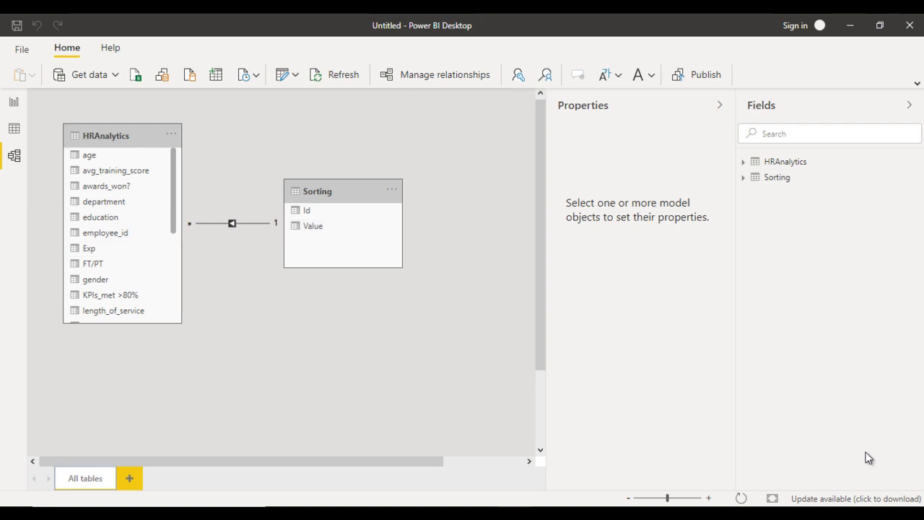
# Replace Exp with the Value field of the Sorting table as the funnel chart's group on the report page.
pyautogui.click(14, 102)
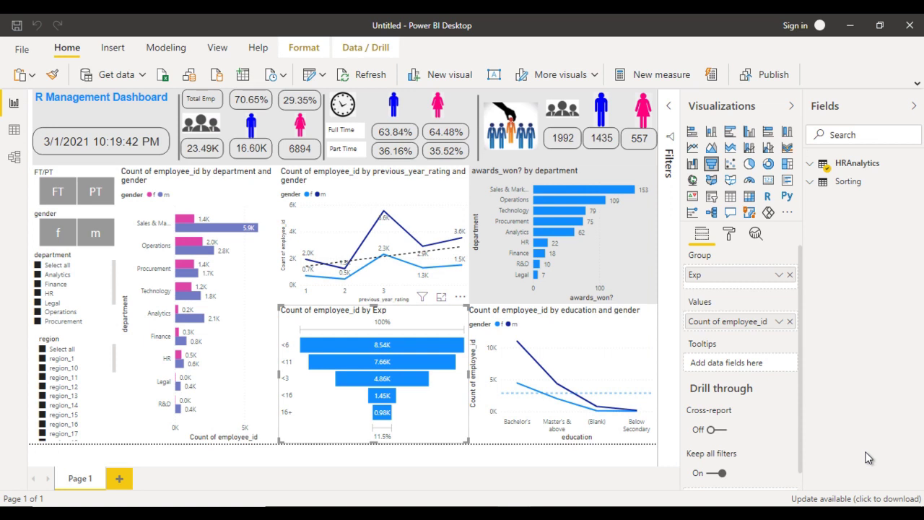
pyautogui.click(790, 274)
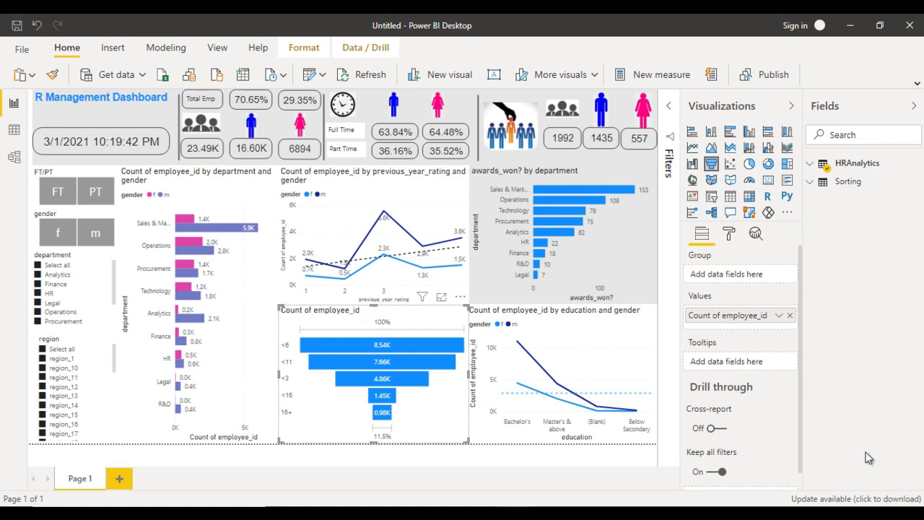
pyautogui.click(848, 182)
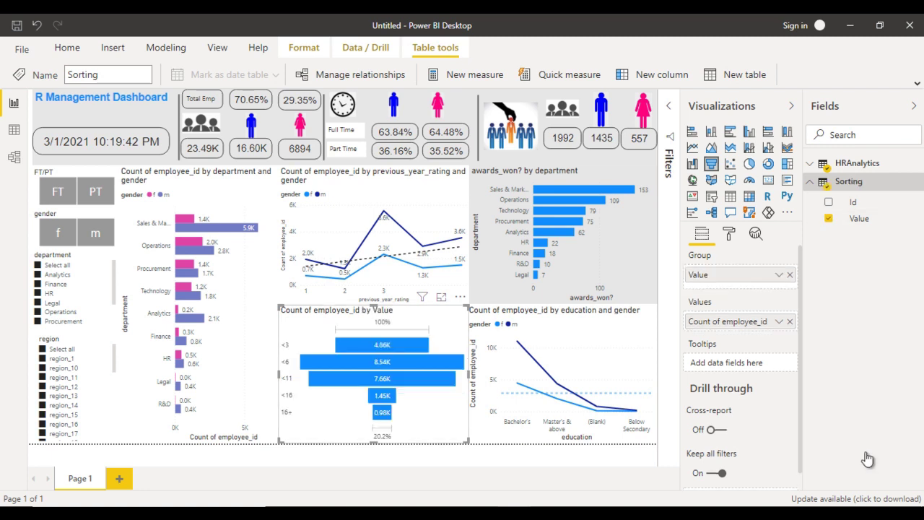
pyautogui.click(867, 460)
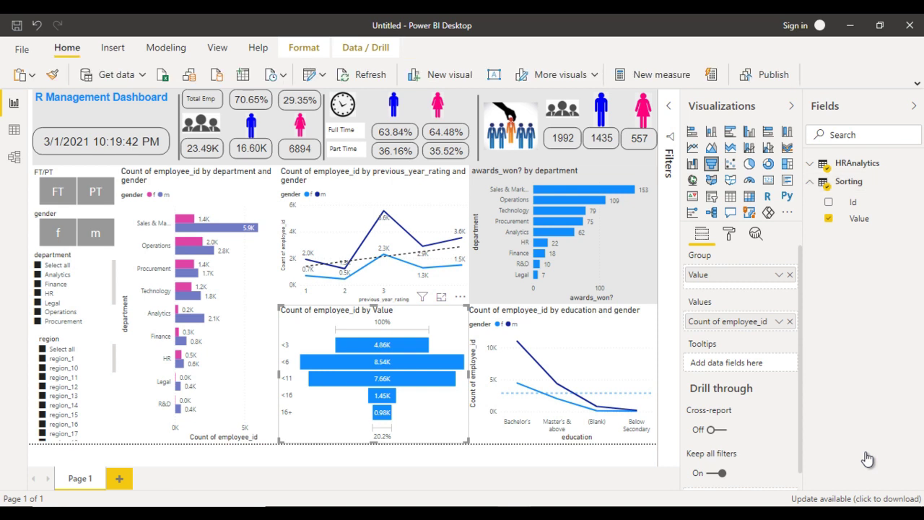